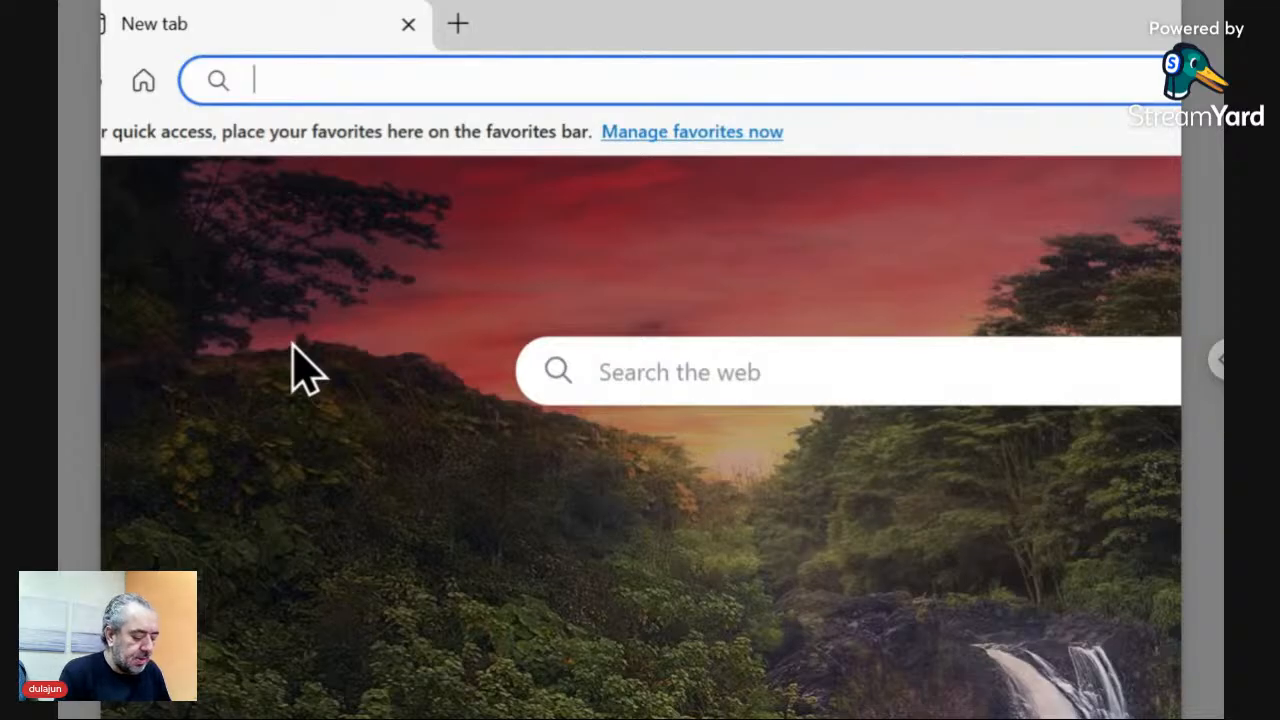
- Go to exchange.adobe.com and show the Creative Cloud plugin listings
text(exchange.adobe.com)
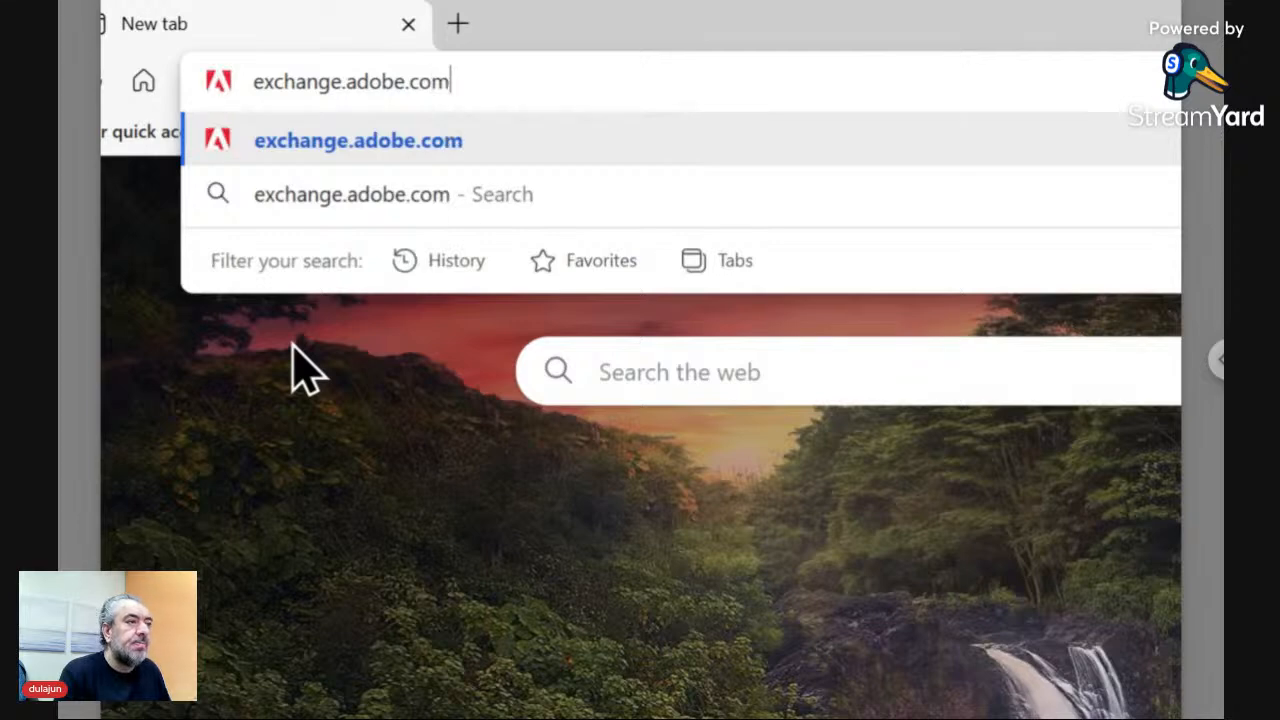
key(Return)
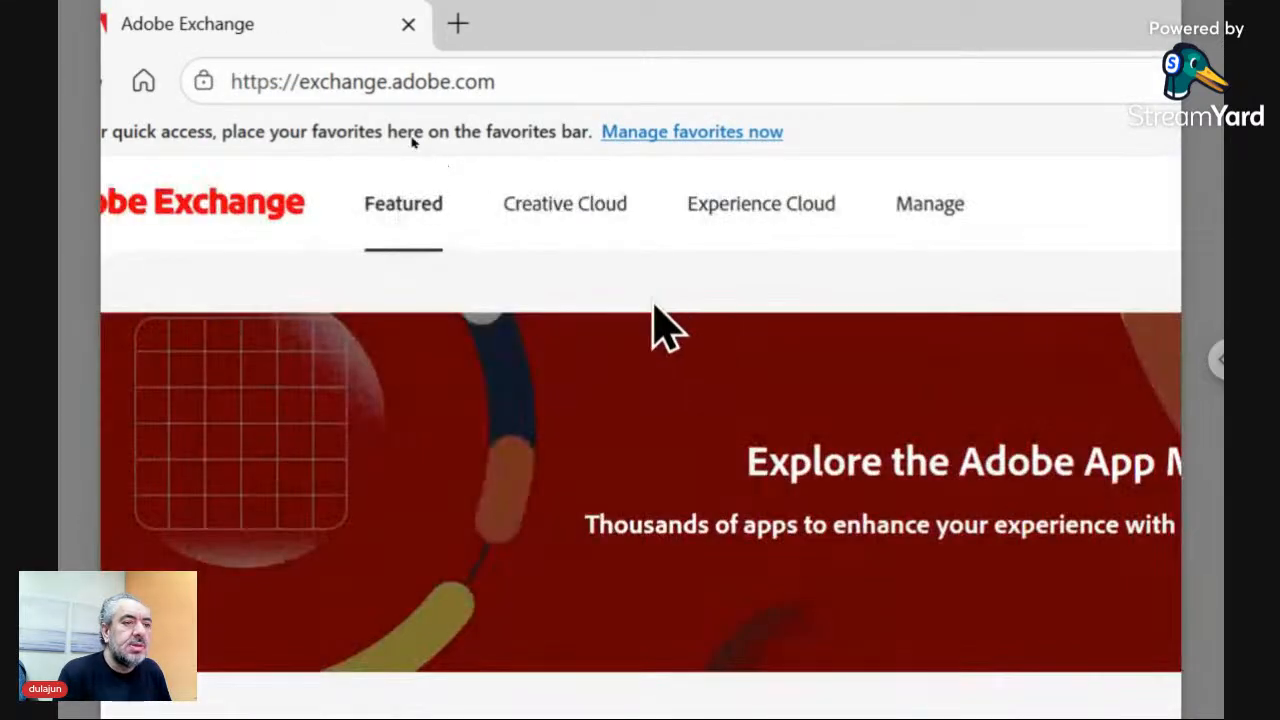
click(562, 205)
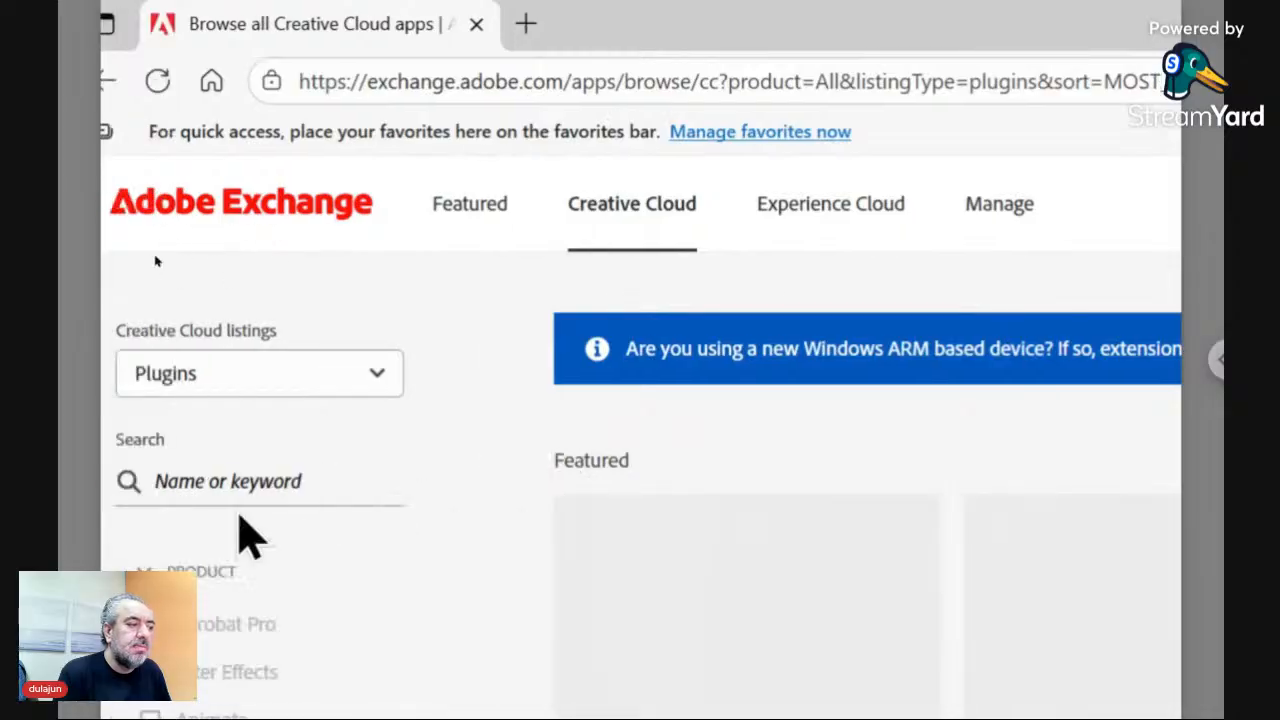
- Search the Creative Cloud plugins for TreeShade and open the plugin's listing page
click(220, 483)
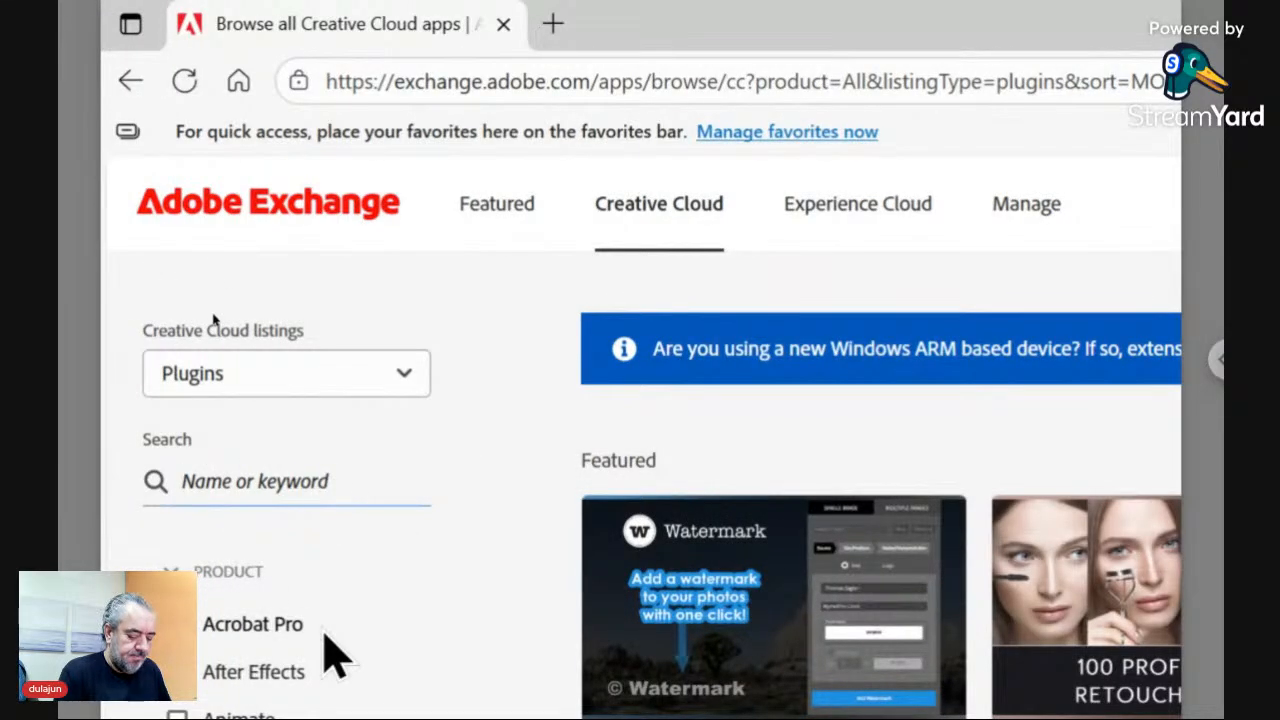
text(Tree)
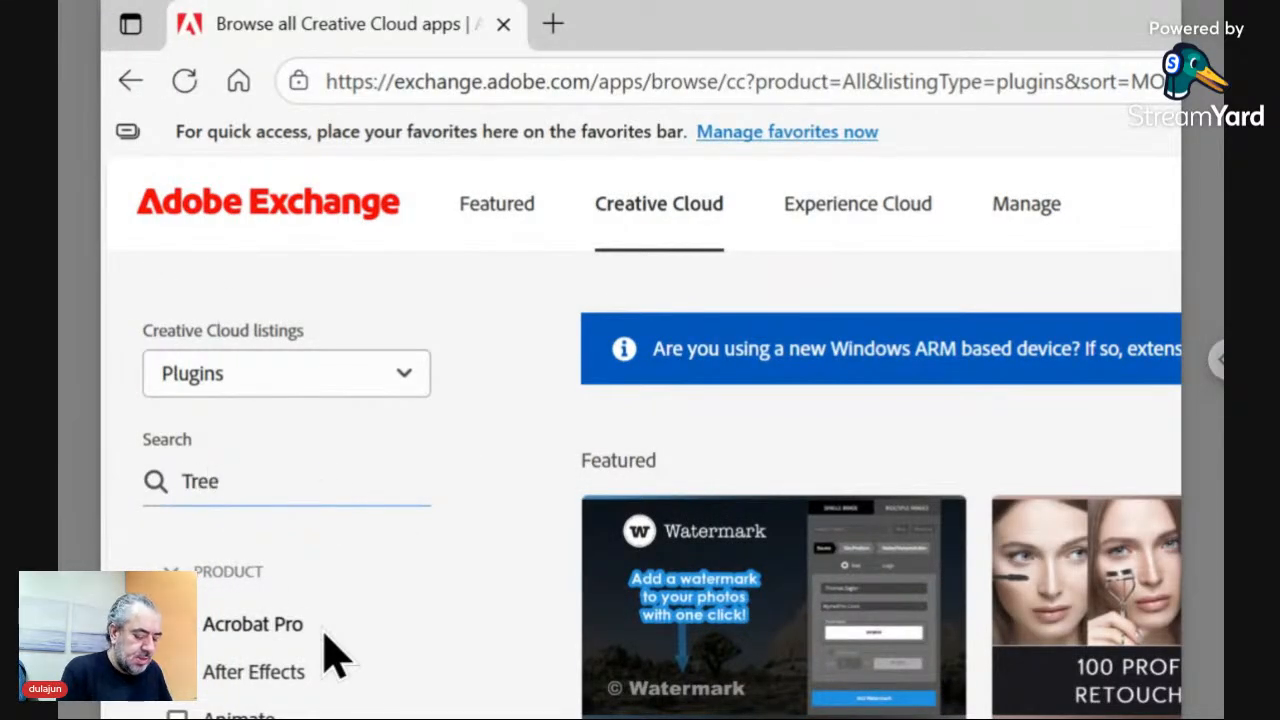
text(Shade)
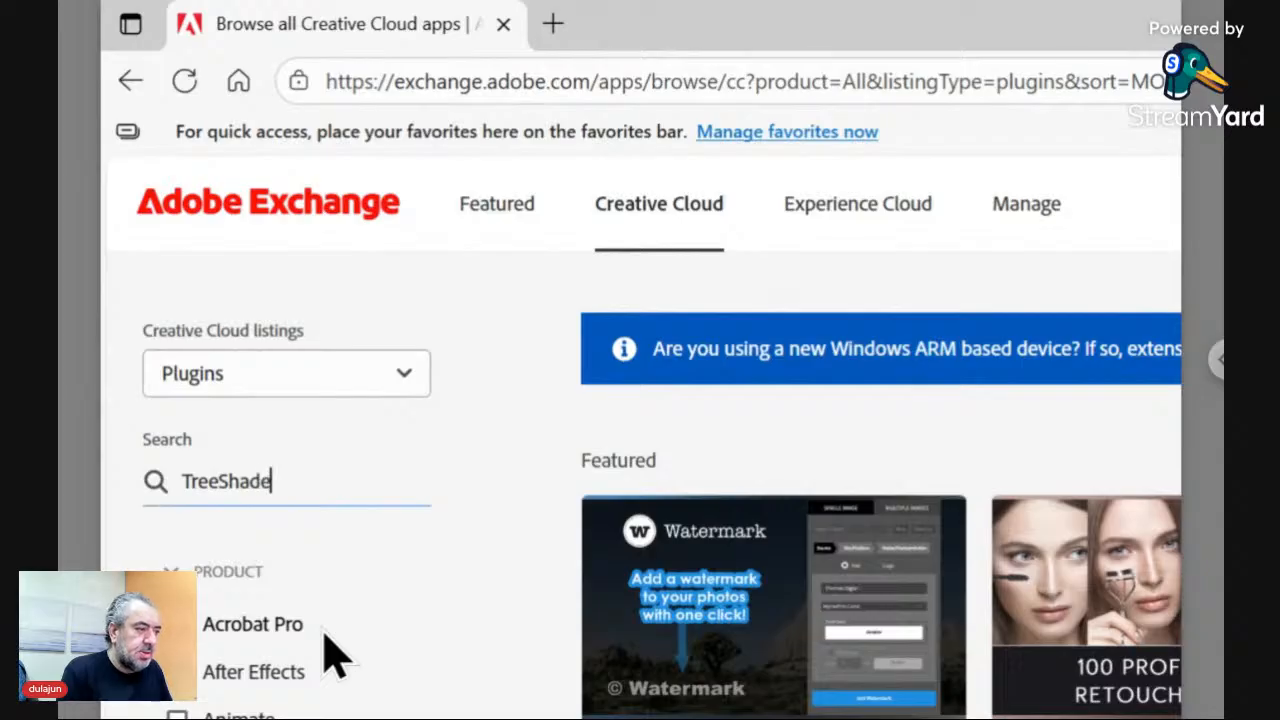
key(Return)
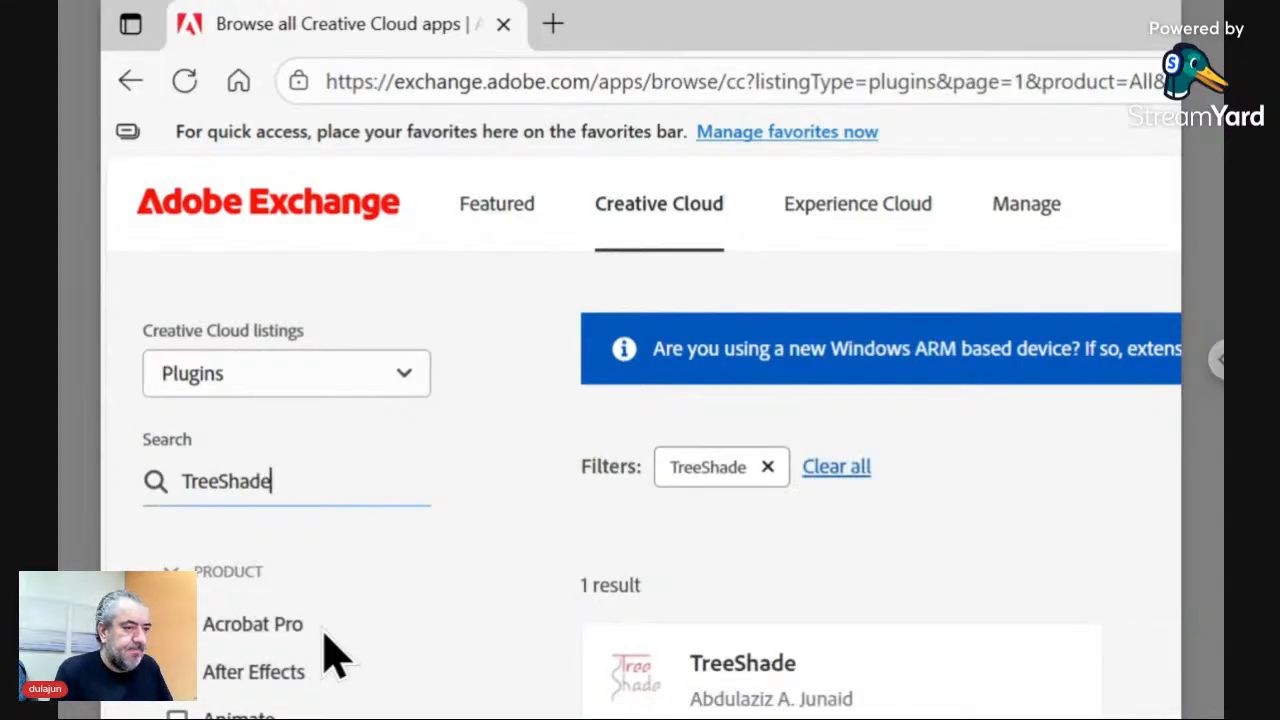
click(760, 668)
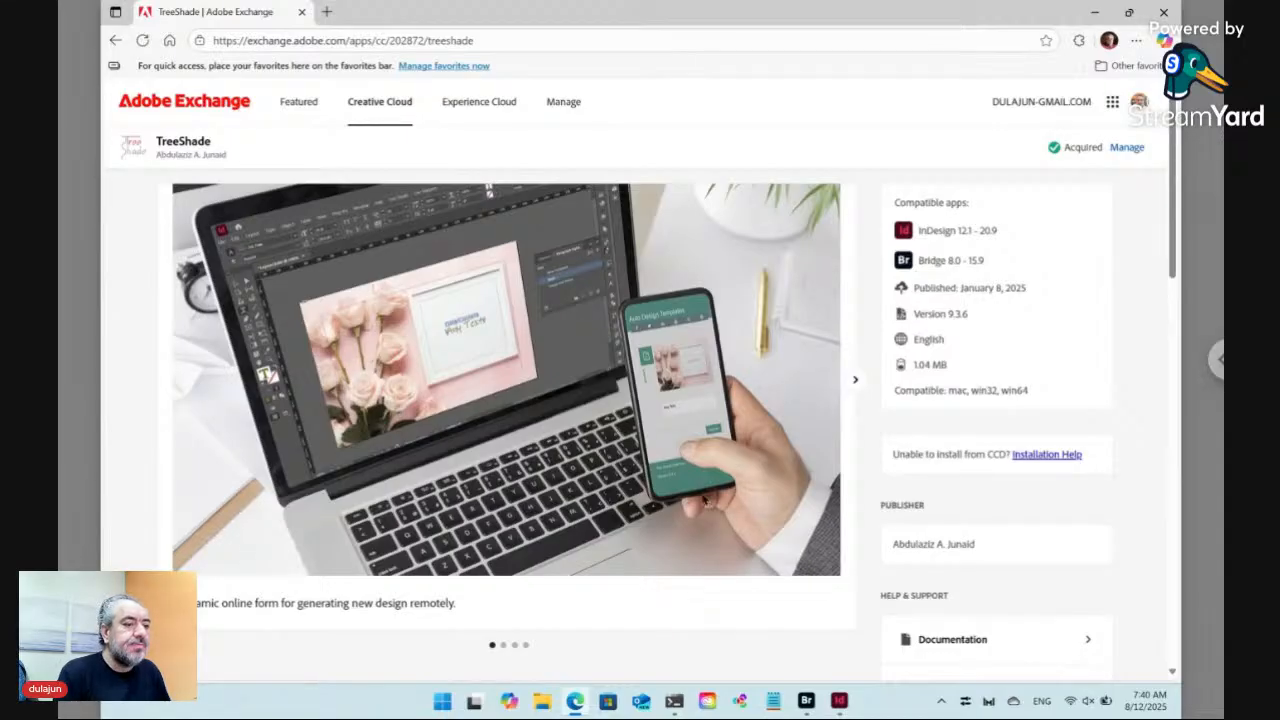
- Switch to Adobe Bridge, set the Tree Shade scope to Workshop and open the Tue folder
mouse_move(809, 703)
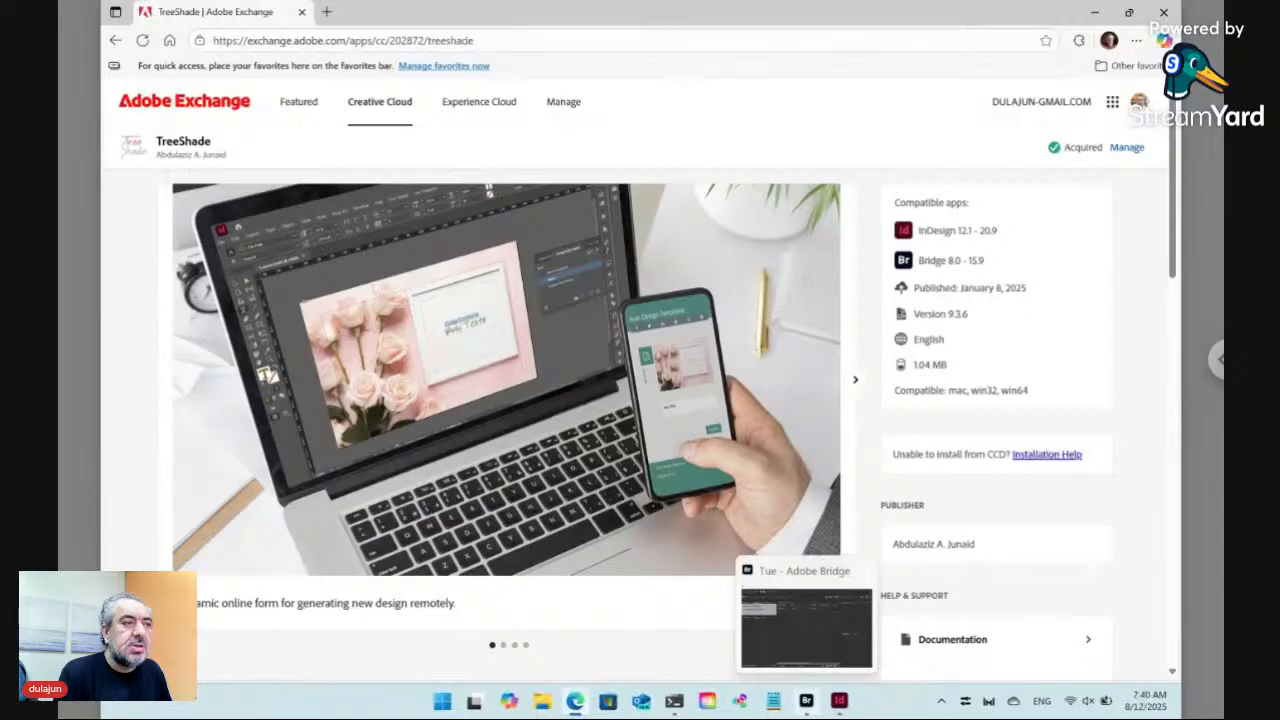
click(806, 700)
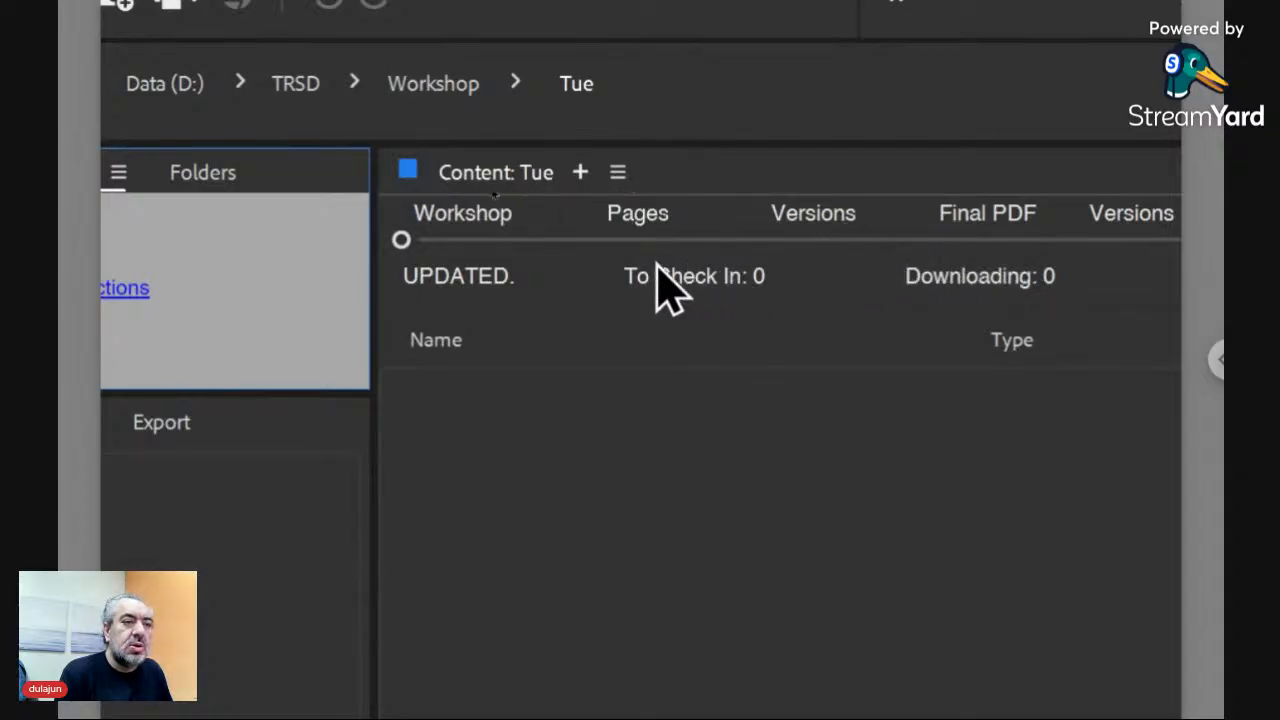
click(466, 252)
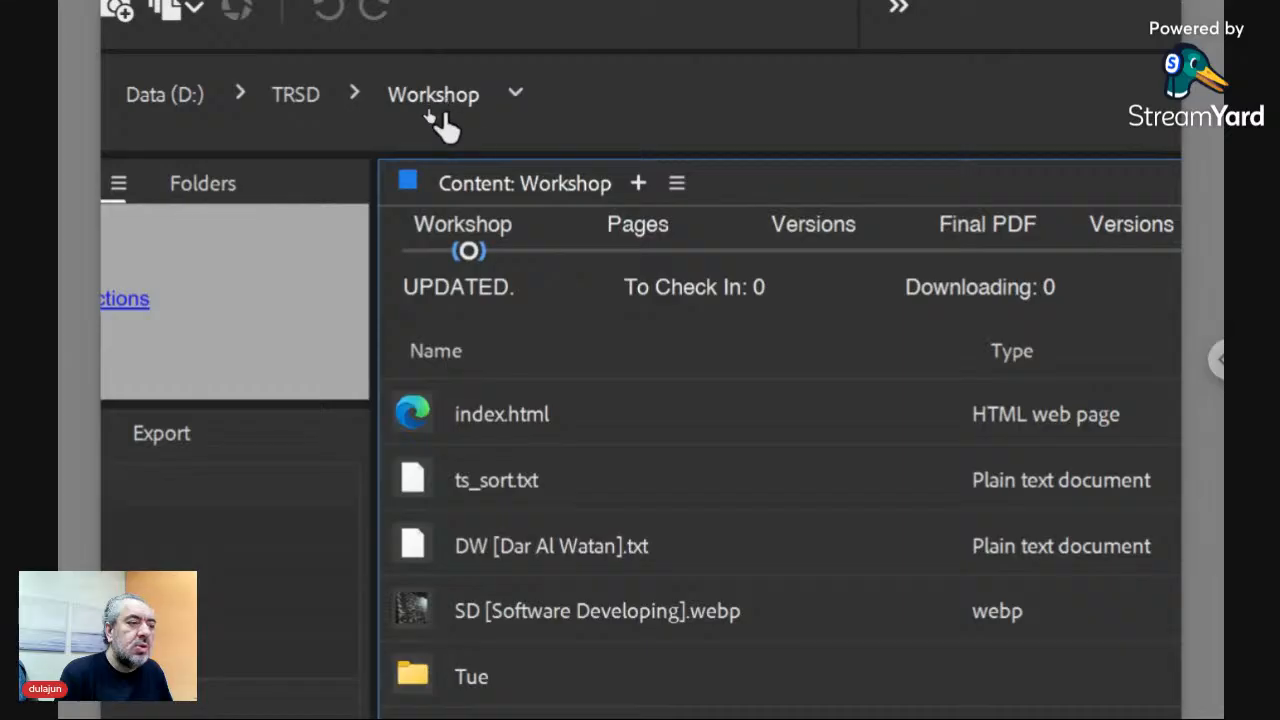
click(538, 573)
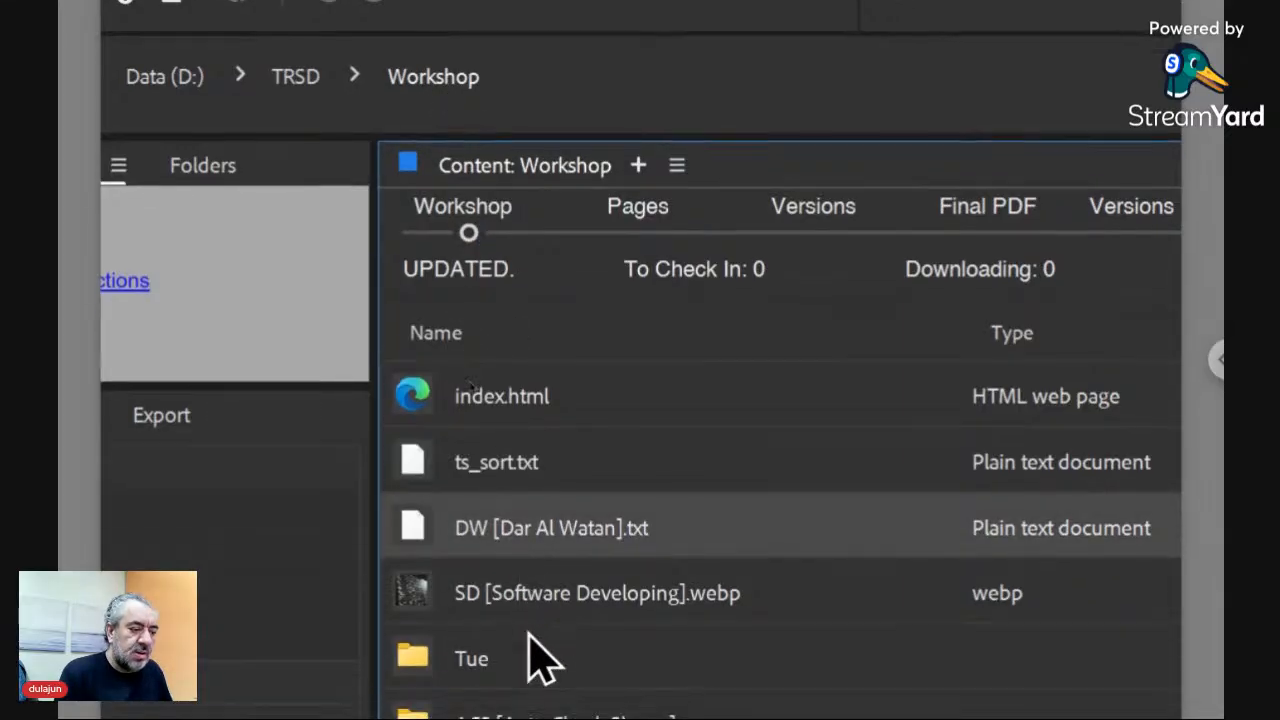
double_click(531, 655)
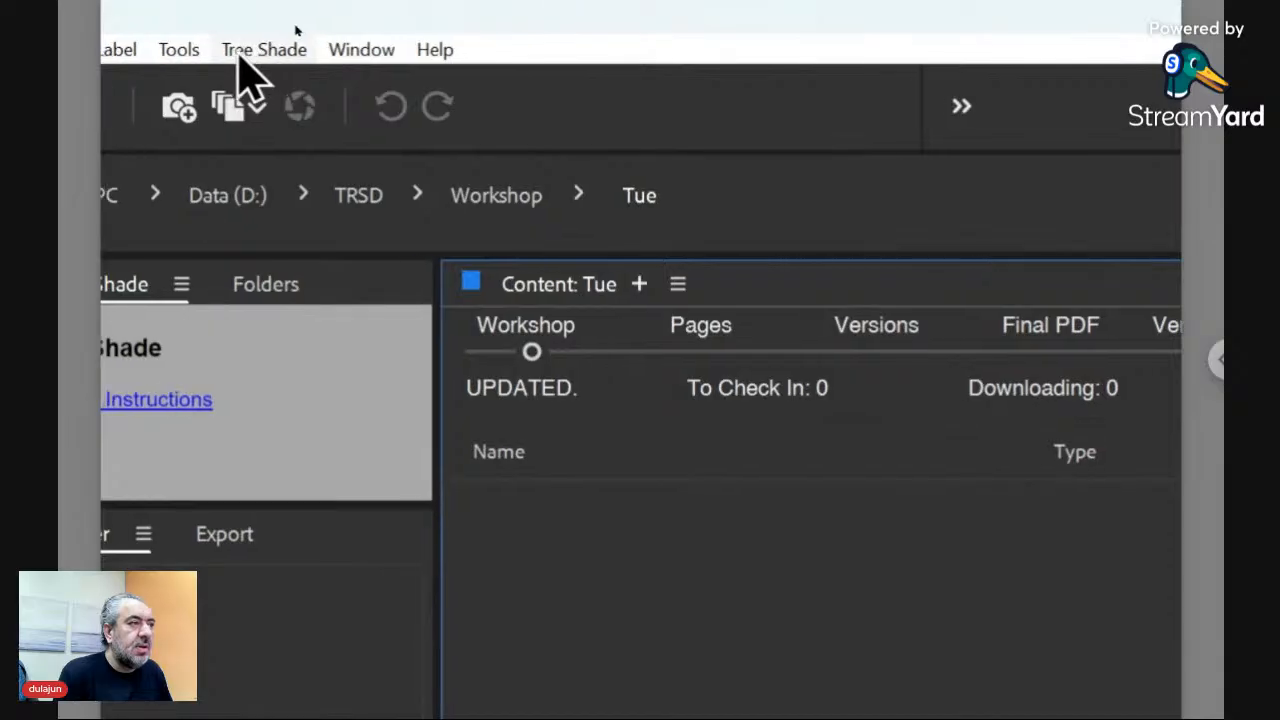
- Create a new Tree Shade InDesign file named Layout in the Tue folder and open Layout.indd in InDesign
click(264, 50)
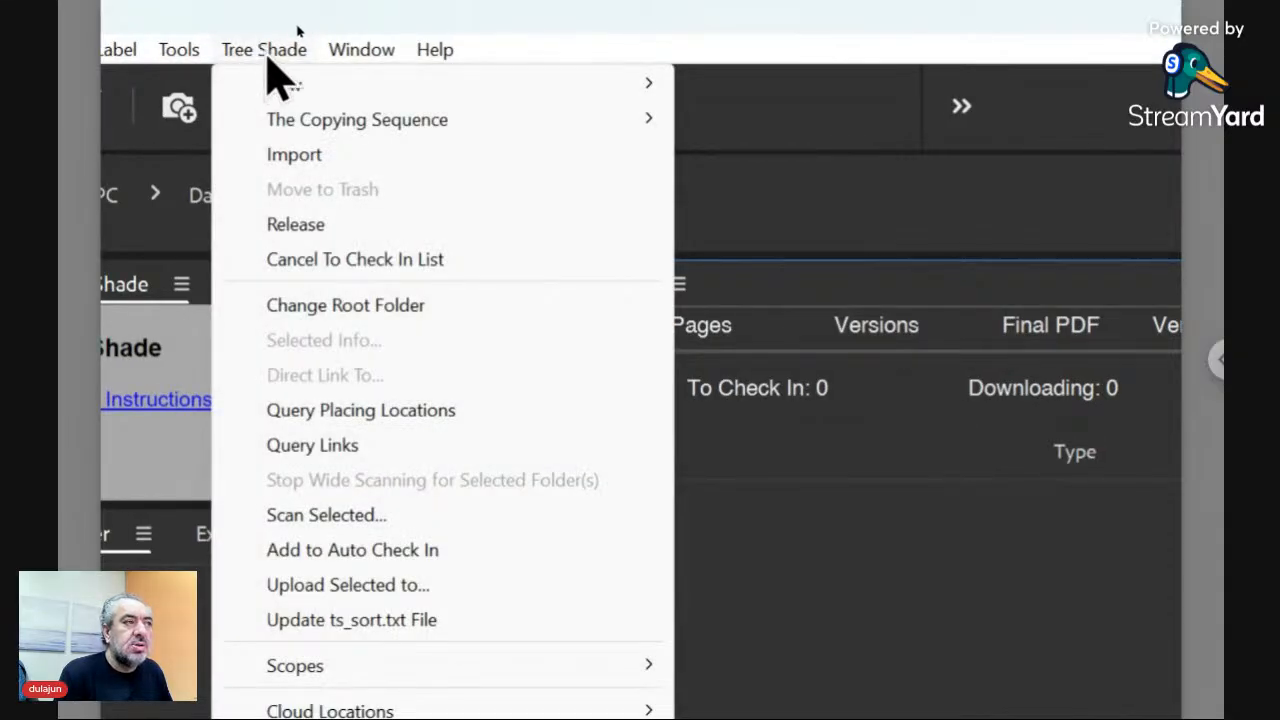
mouse_move(192, 52)
mouse_move(287, 55)
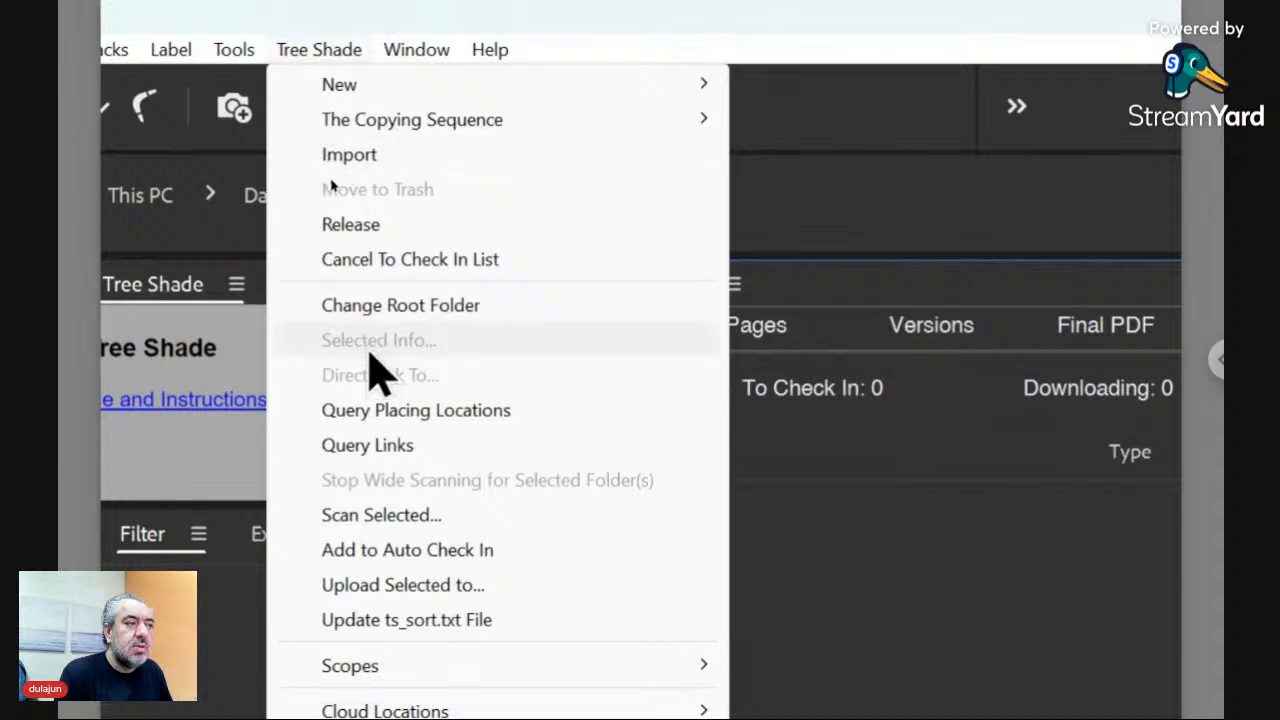
mouse_move(409, 133)
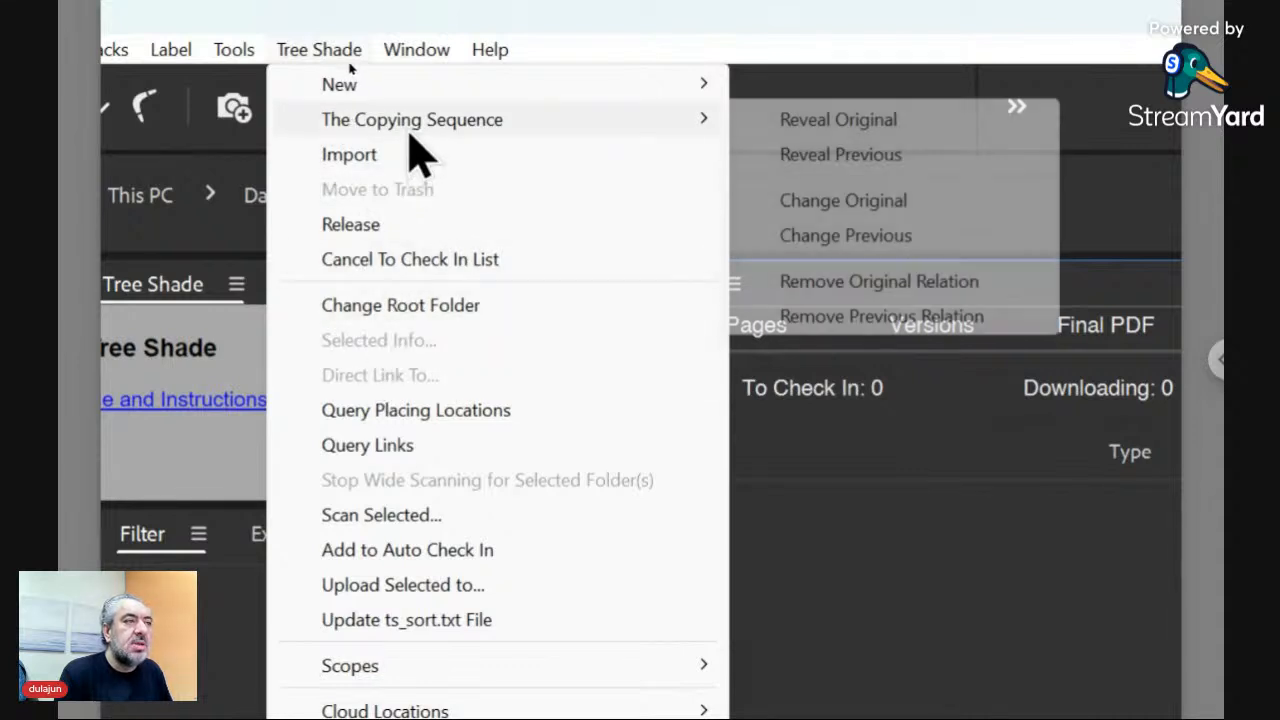
mouse_move(384, 98)
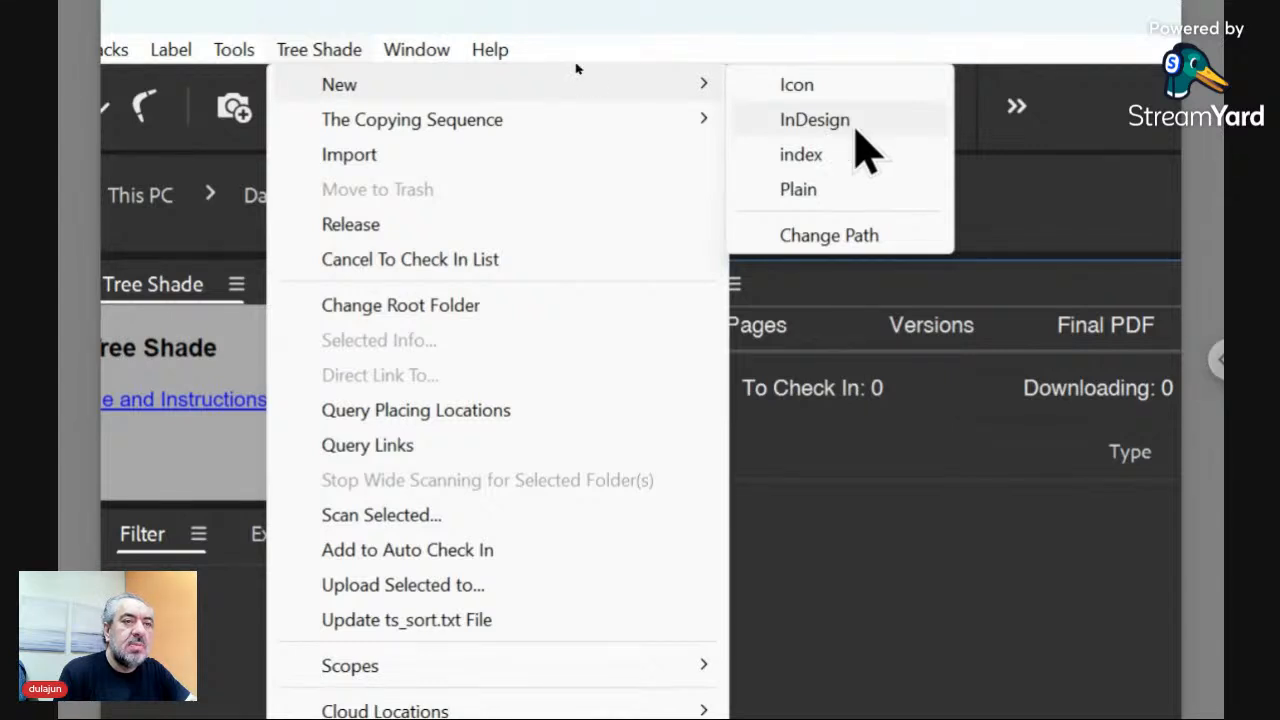
click(856, 122)
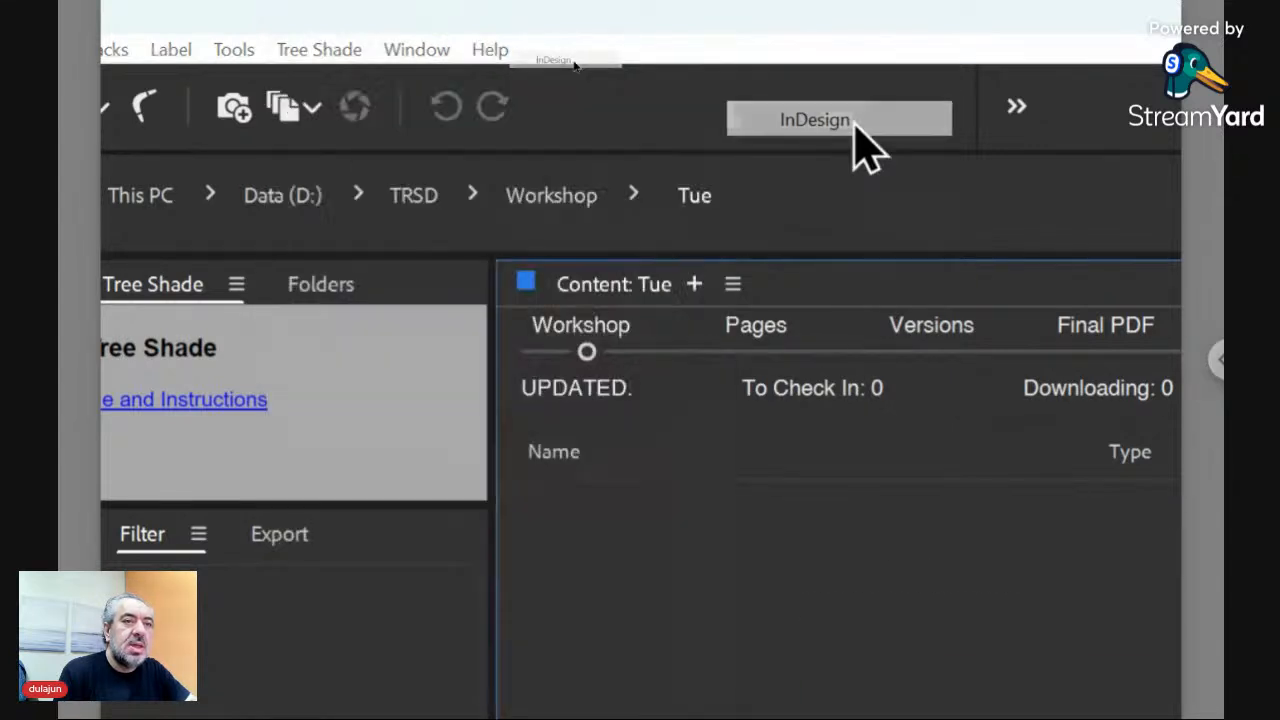
drag(871, 477, 720, 300)
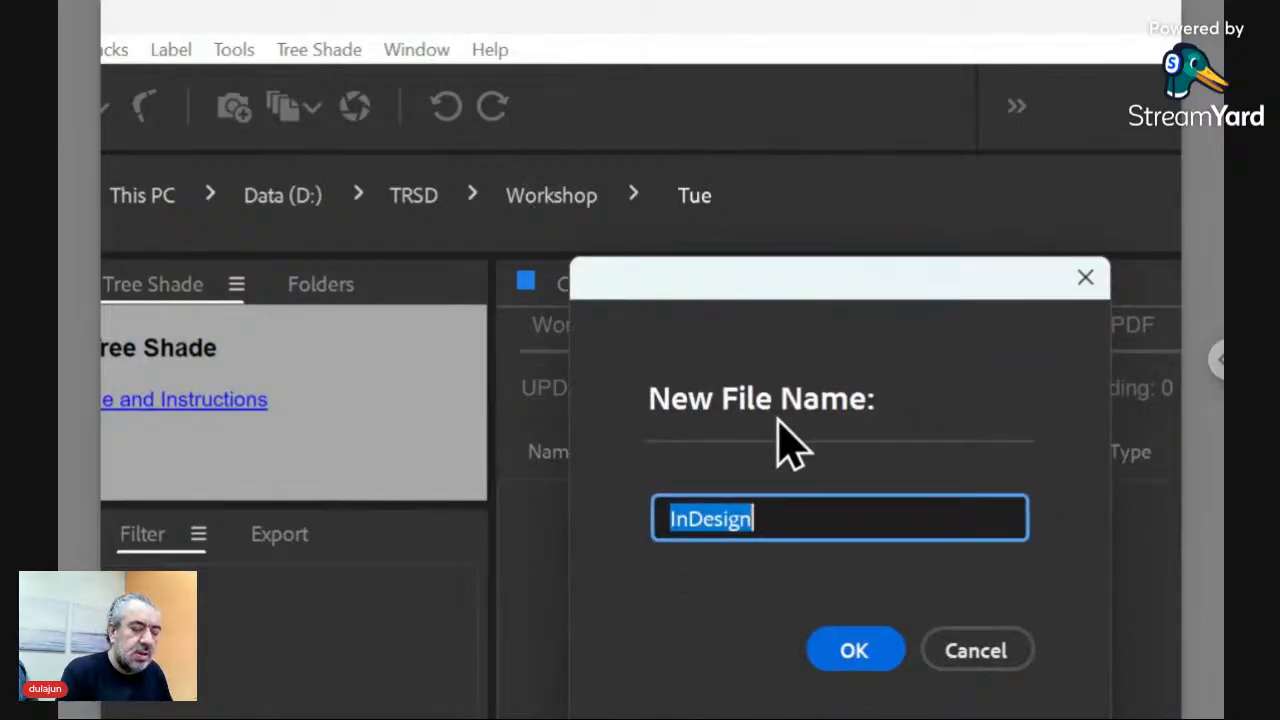
text(Layout)
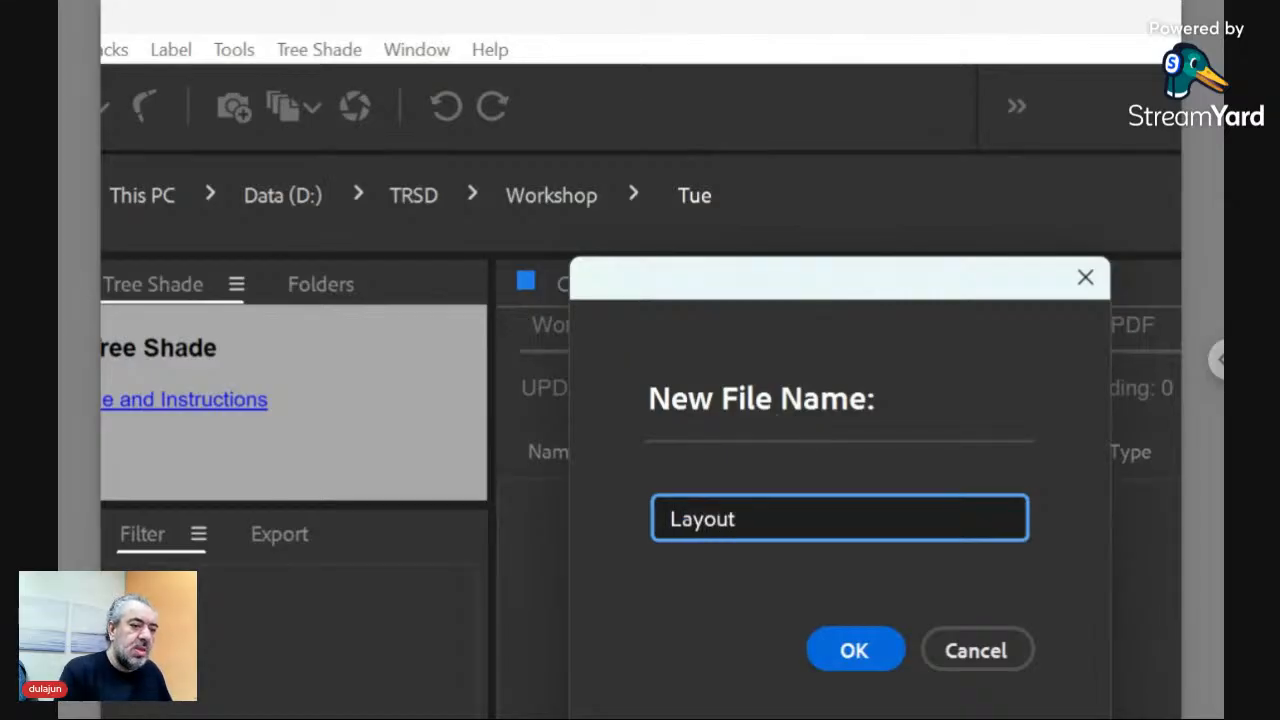
click(860, 646)
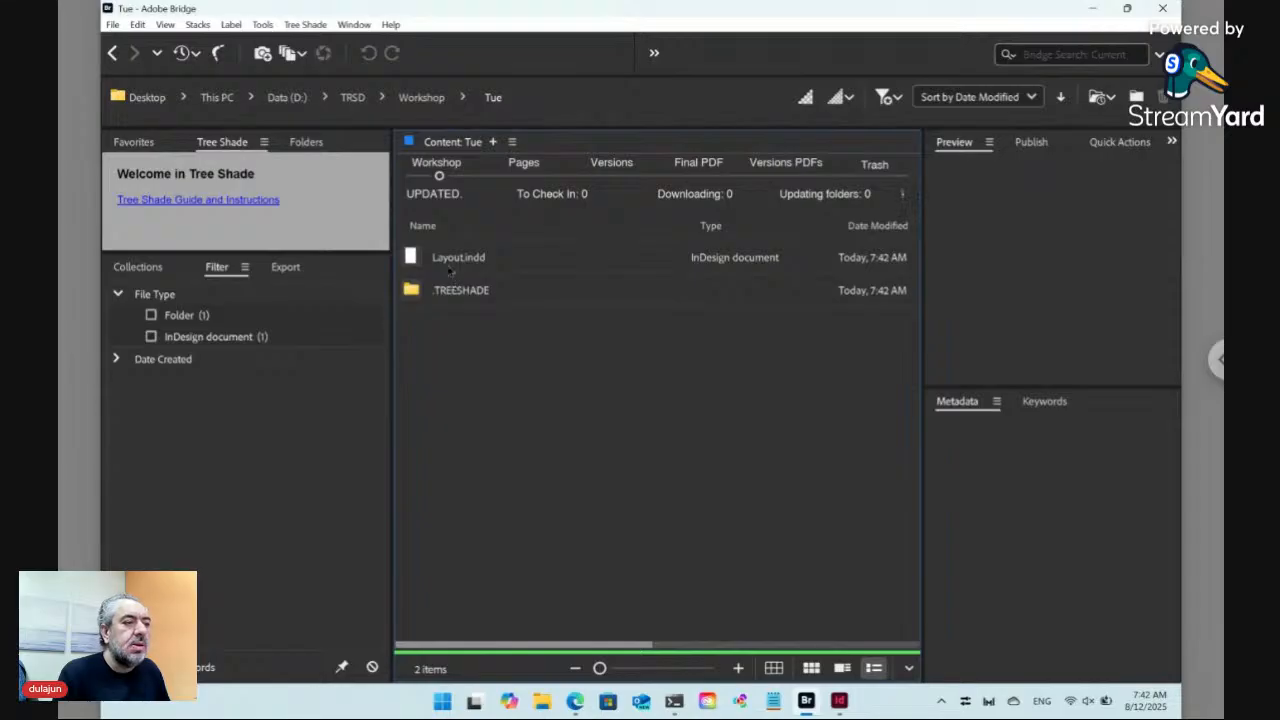
click(452, 261)
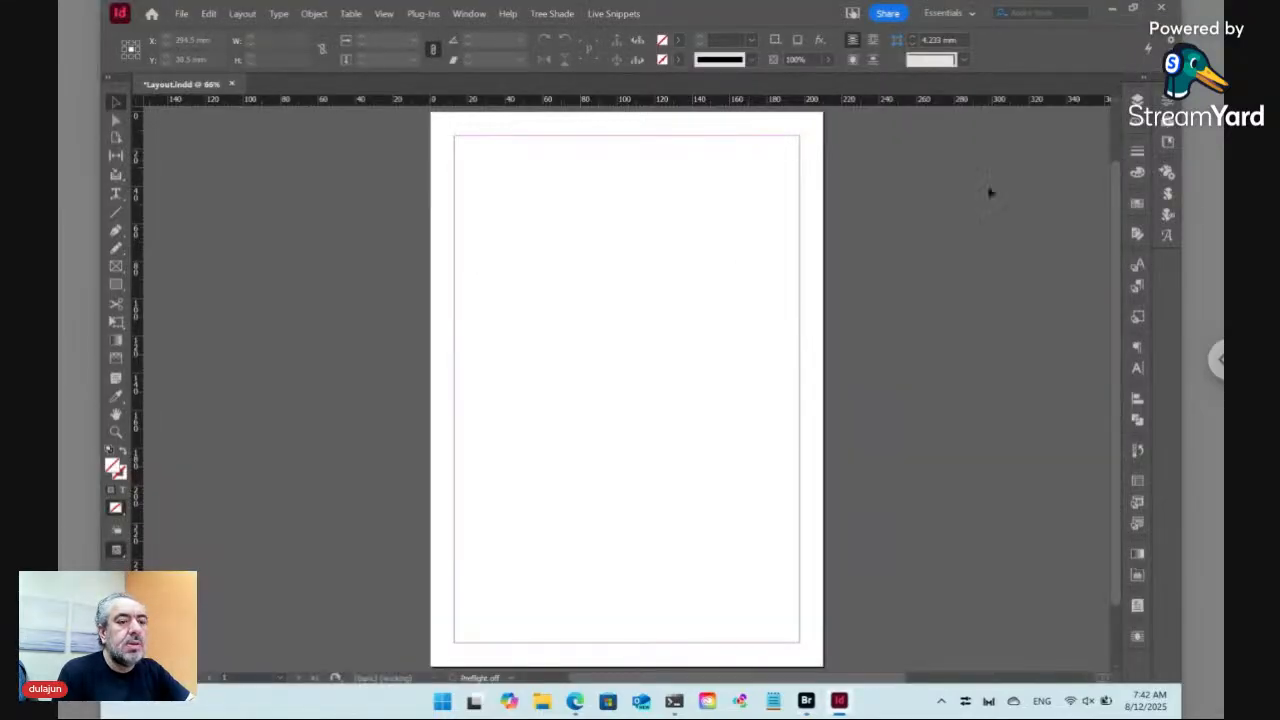
- Arrange the InDesign and Bridge windows side by side, each filling half of the screen
click(807, 701)
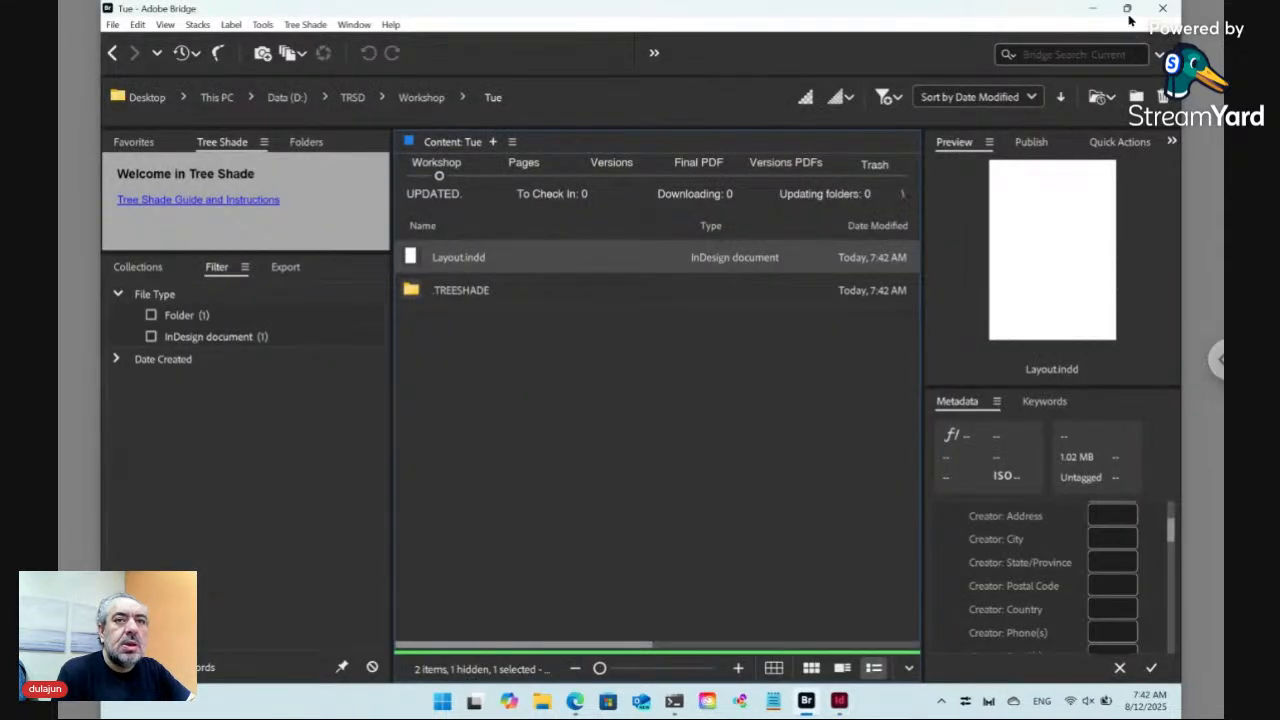
mouse_move(1127, 12)
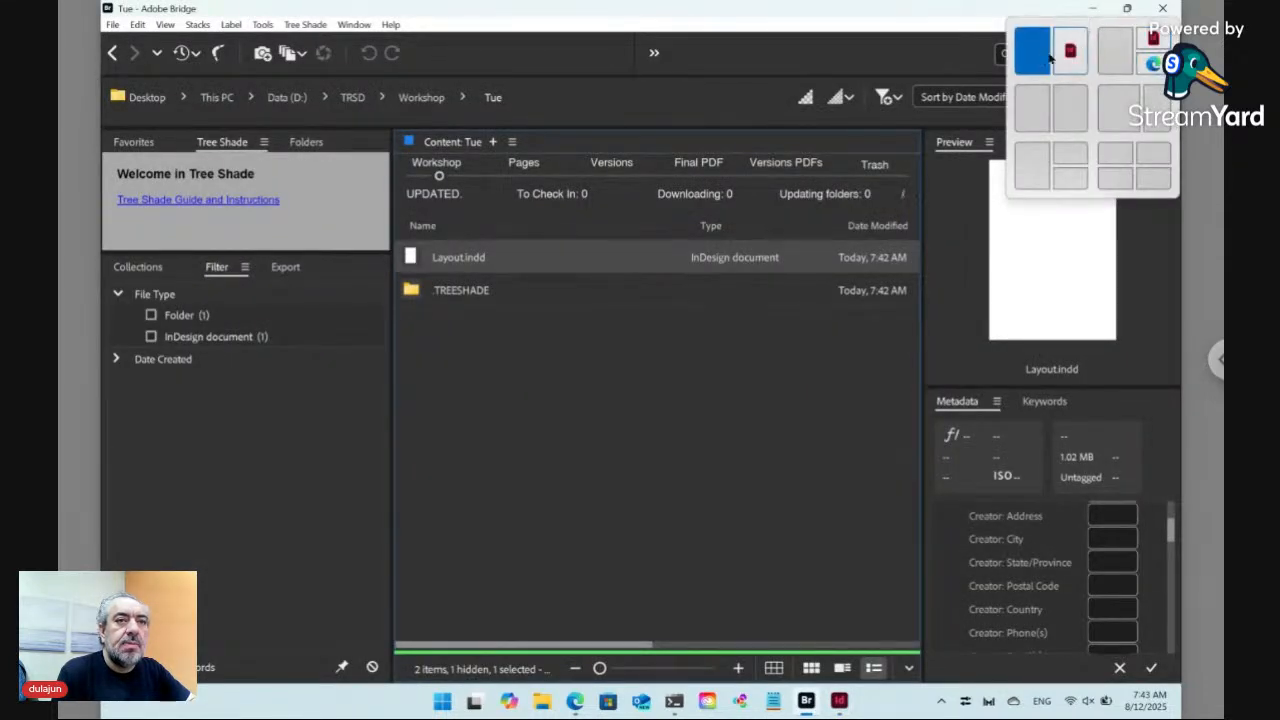
click(1070, 107)
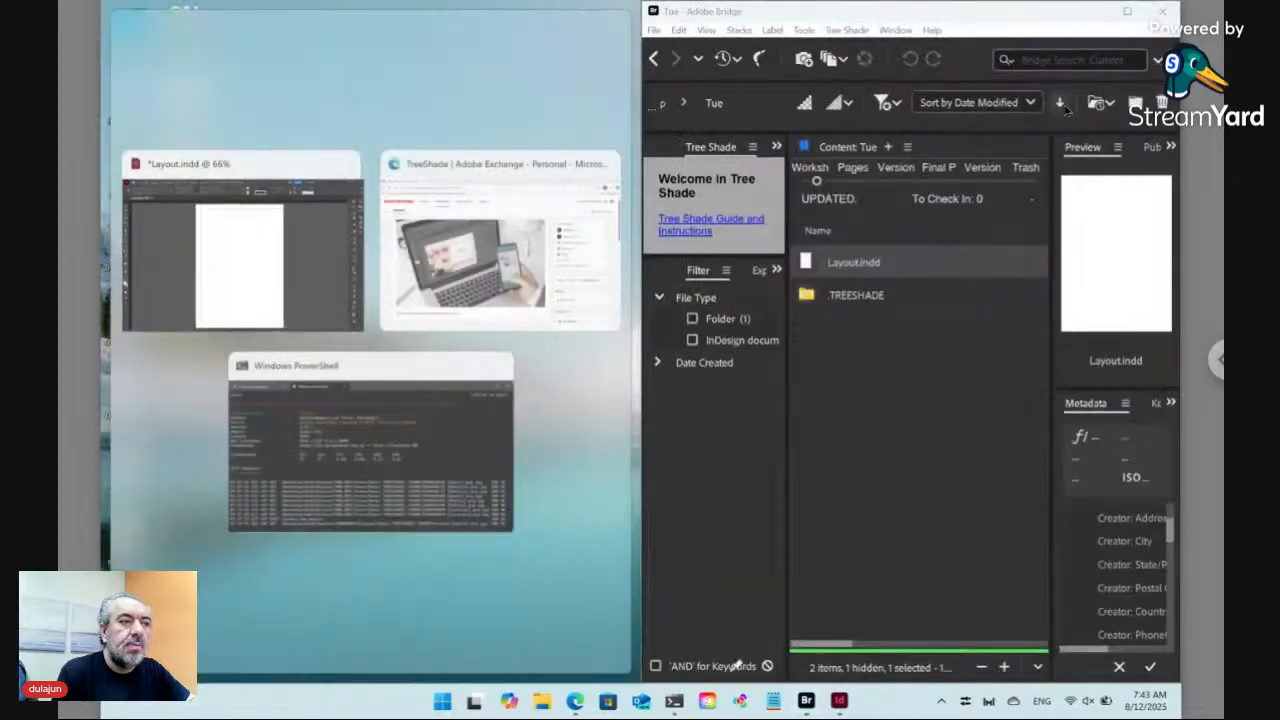
click(254, 246)
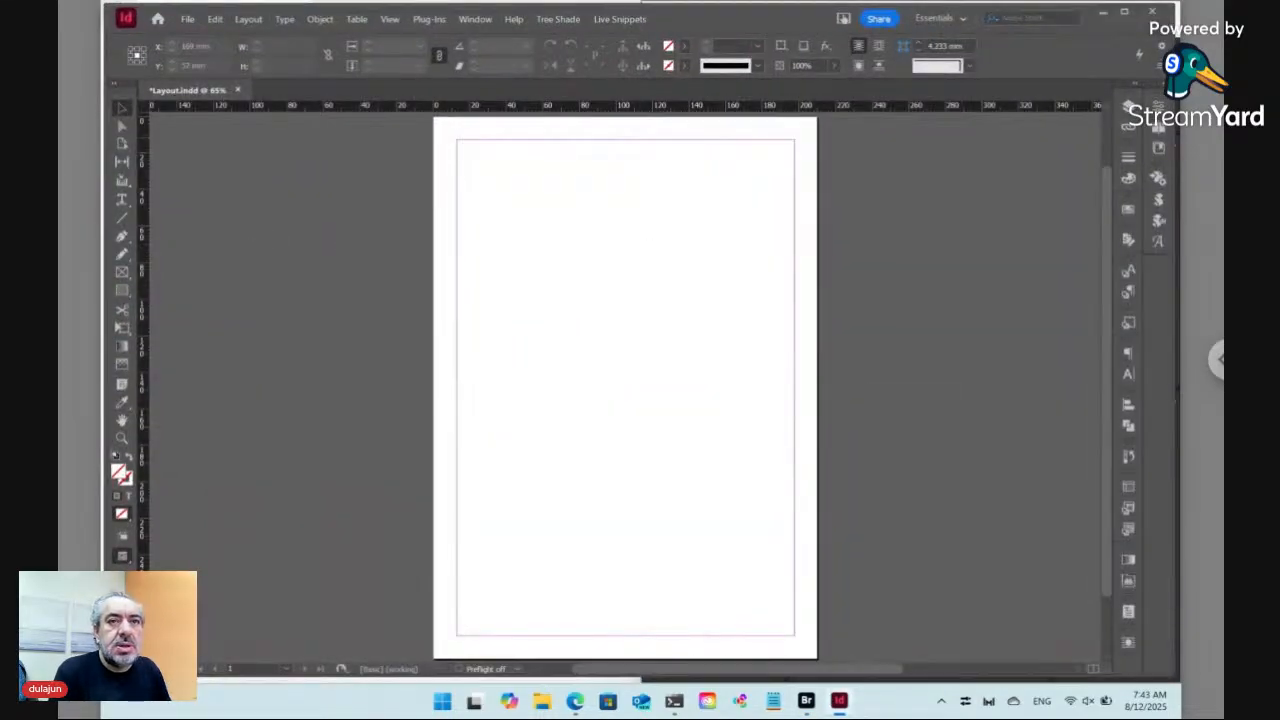
drag(1150, 68, 640, 75)
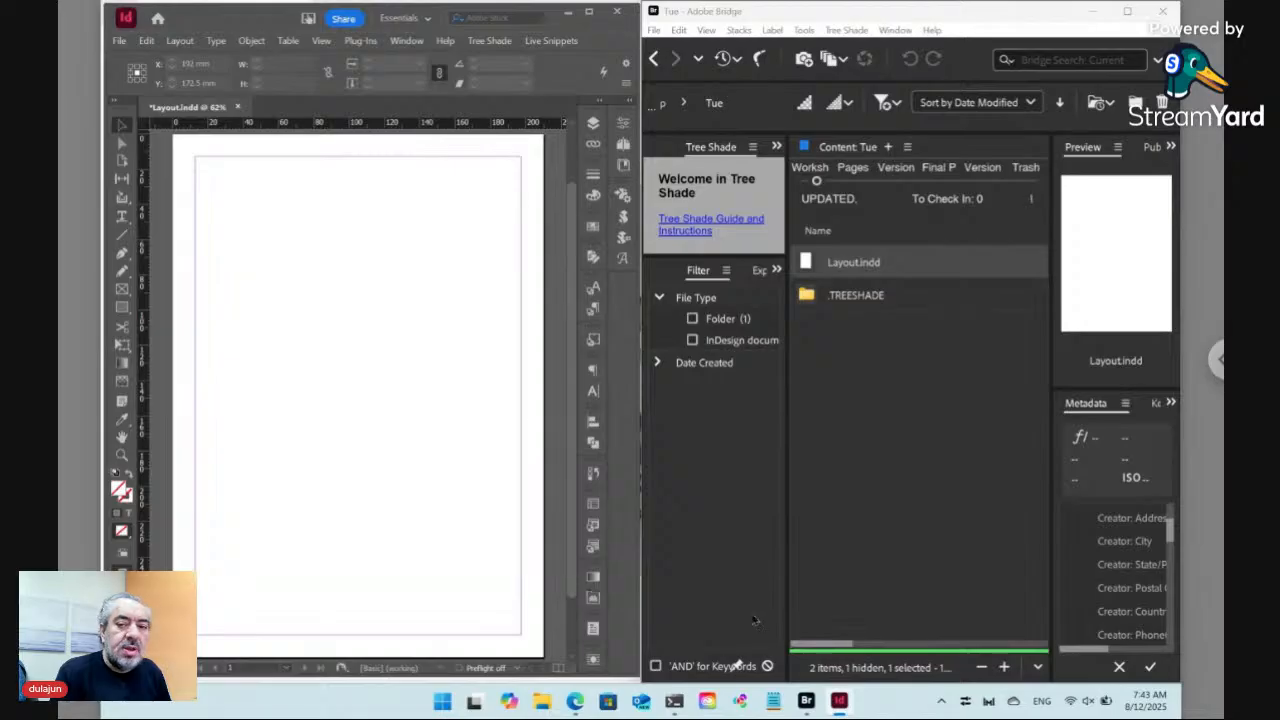
- Switch to Windows PowerShell, examine the node main.js and ngrok sessions, and return to InDesign and Bridge
click(674, 702)
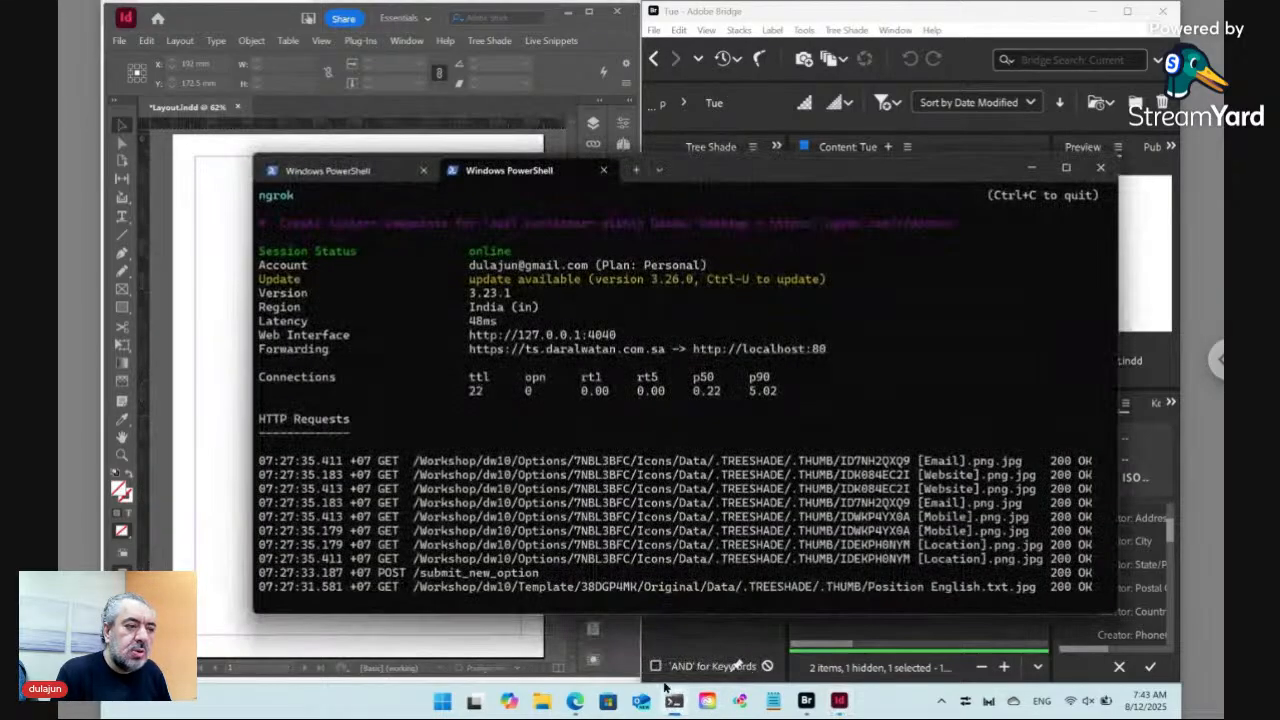
click(368, 174)
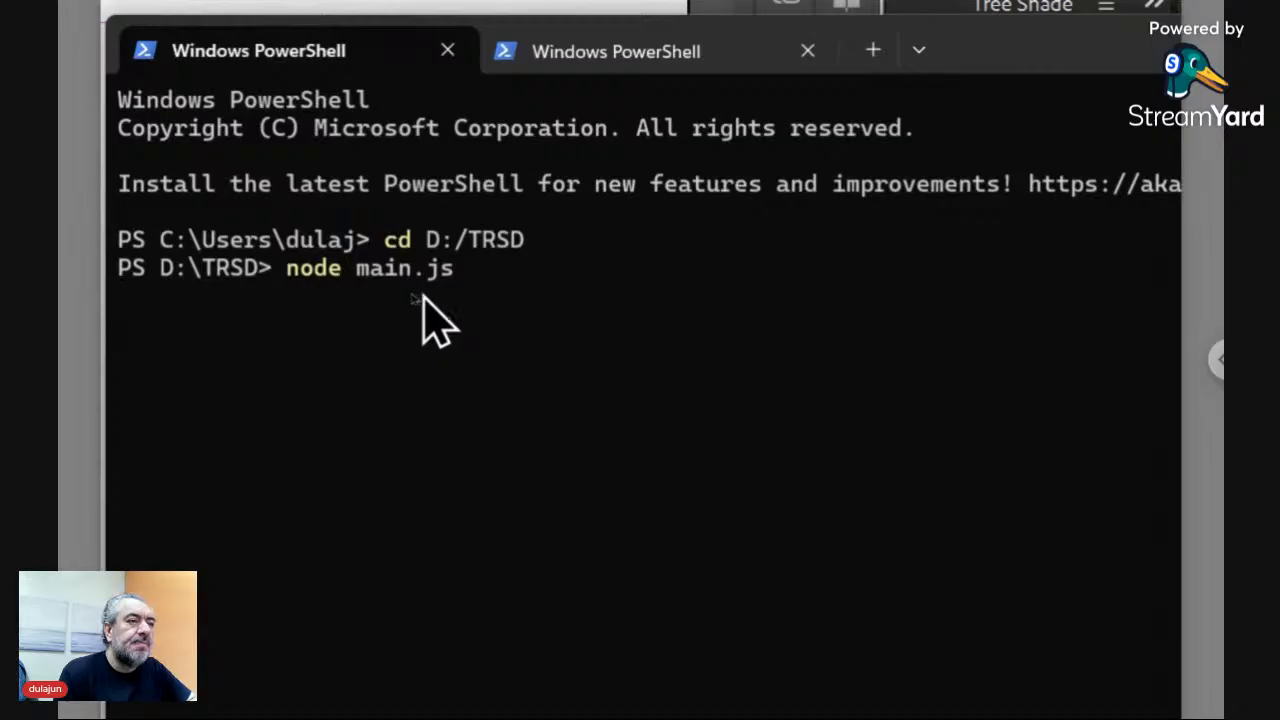
click(664, 115)
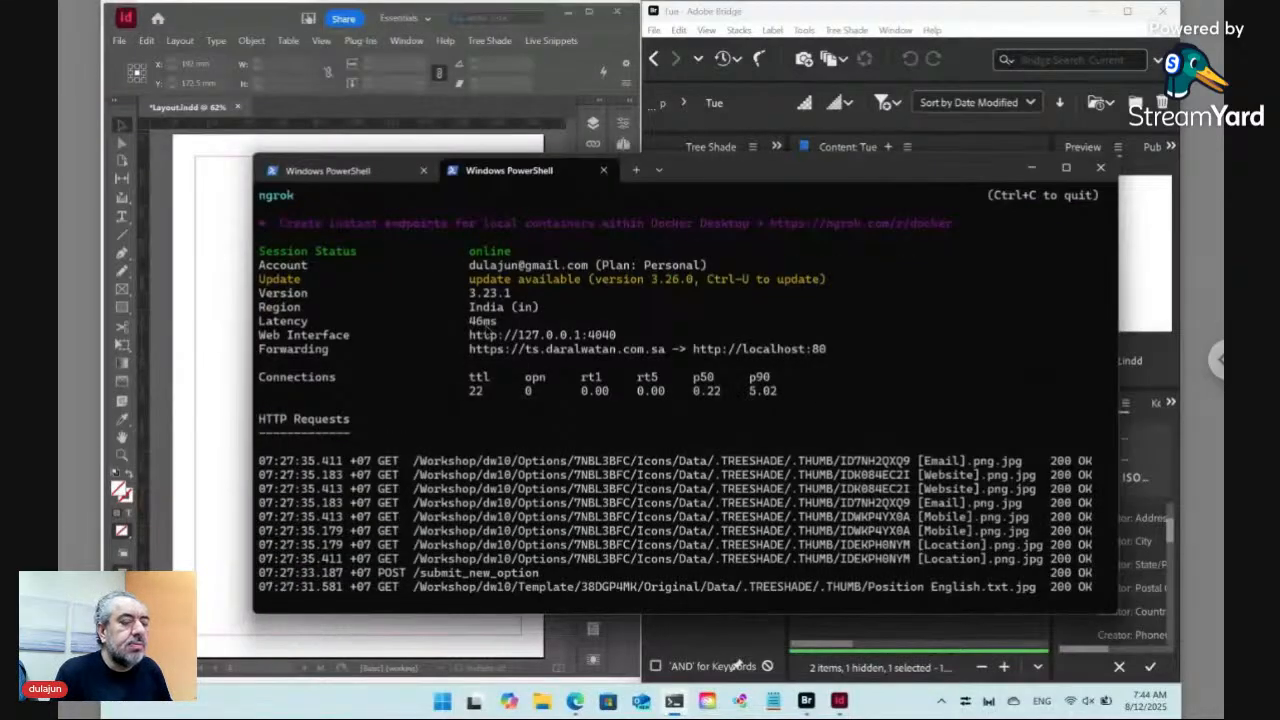
click(366, 173)
click(231, 230)
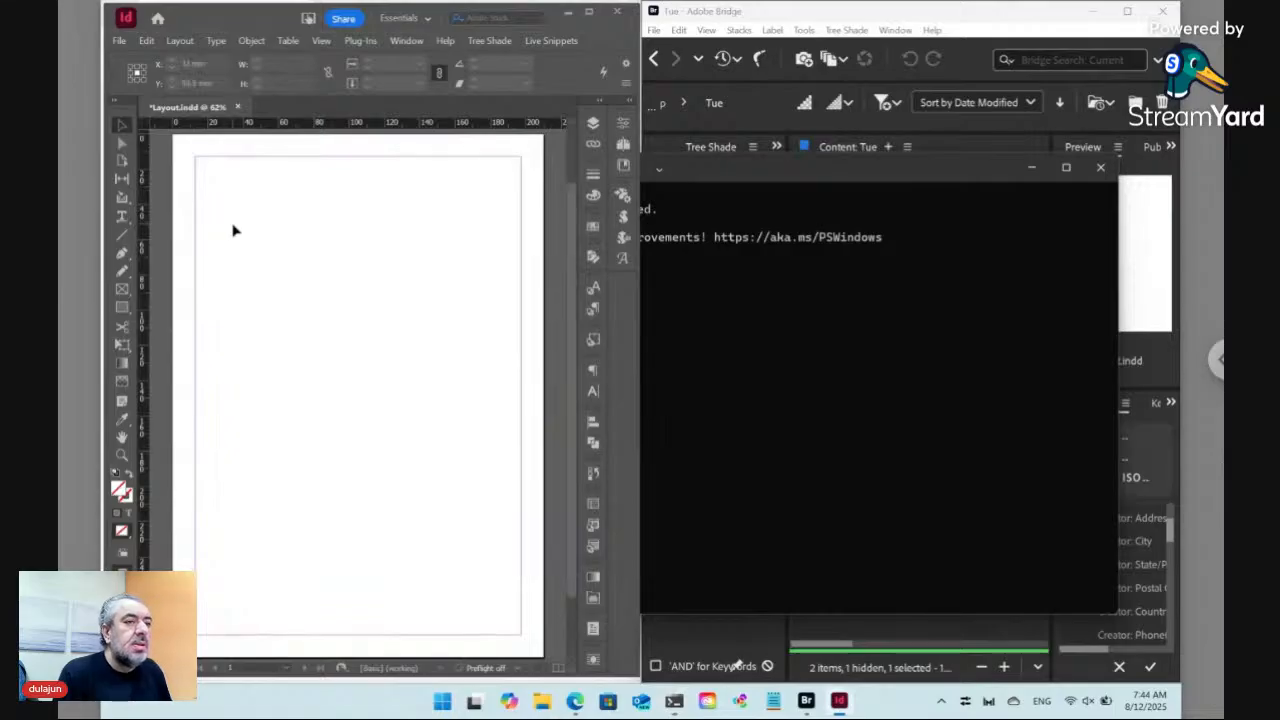
click(772, 20)
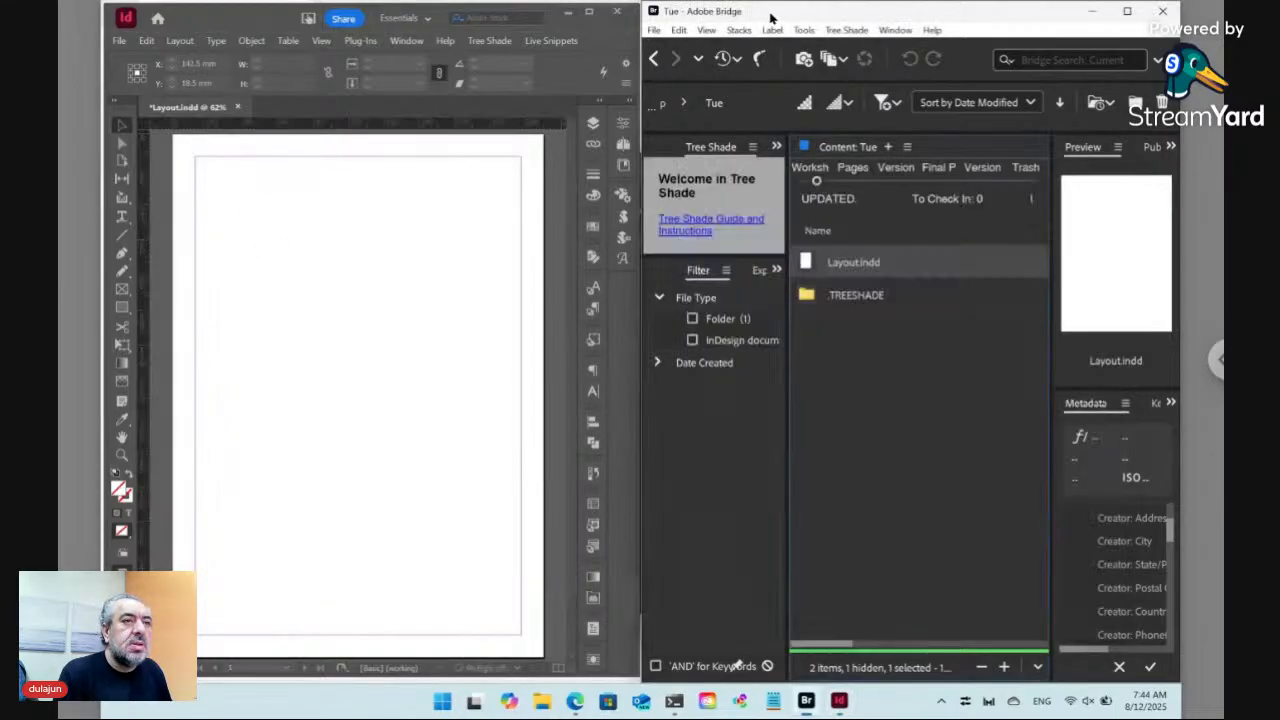
click(553, 42)
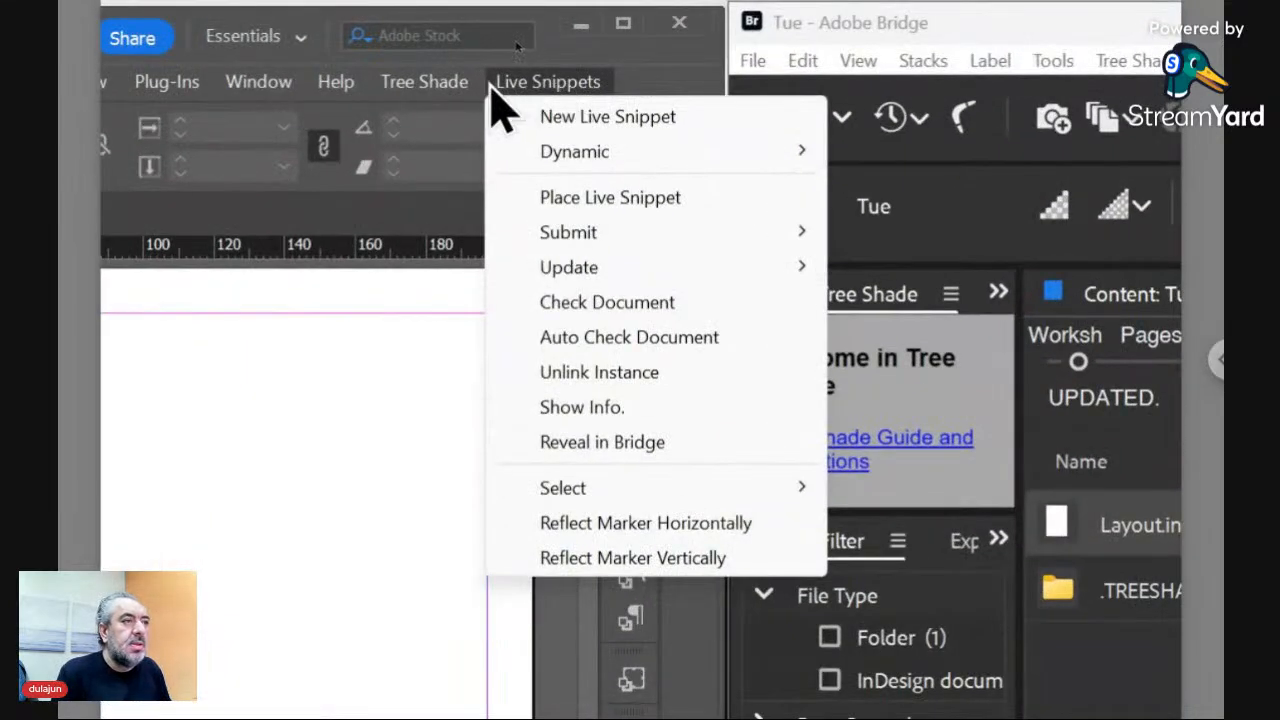
mouse_move(494, 52)
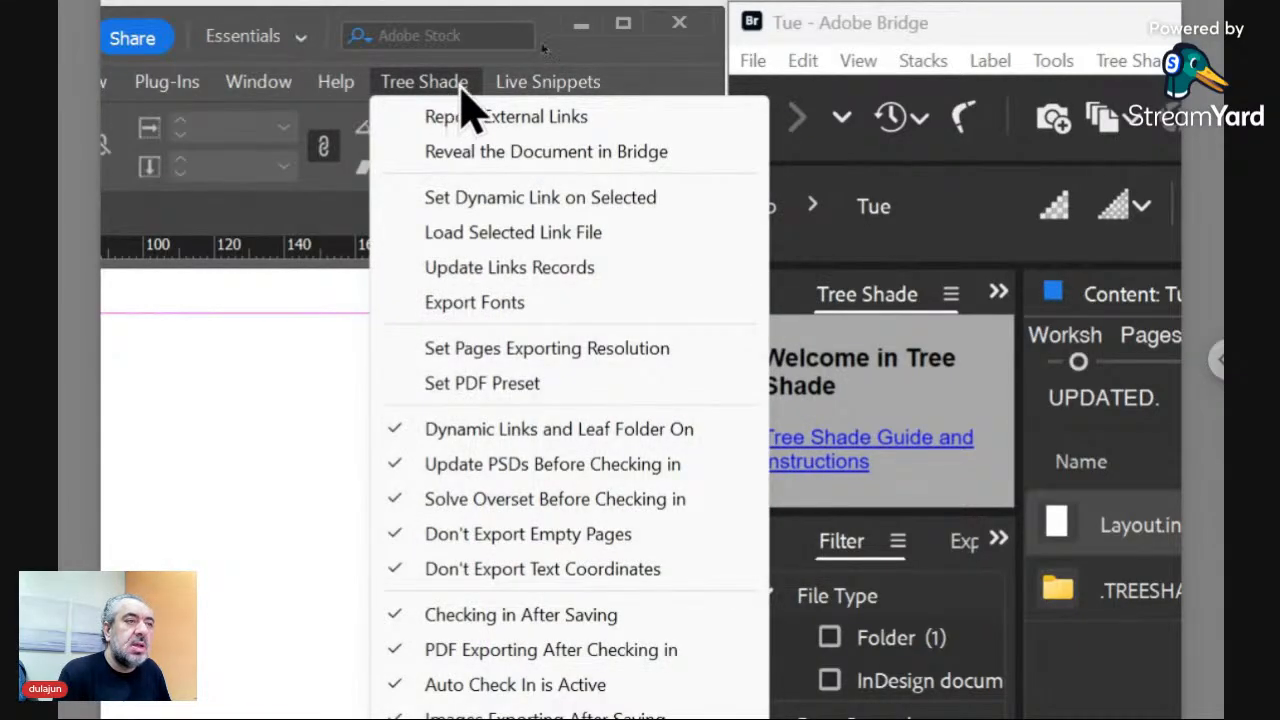
mouse_move(530, 90)
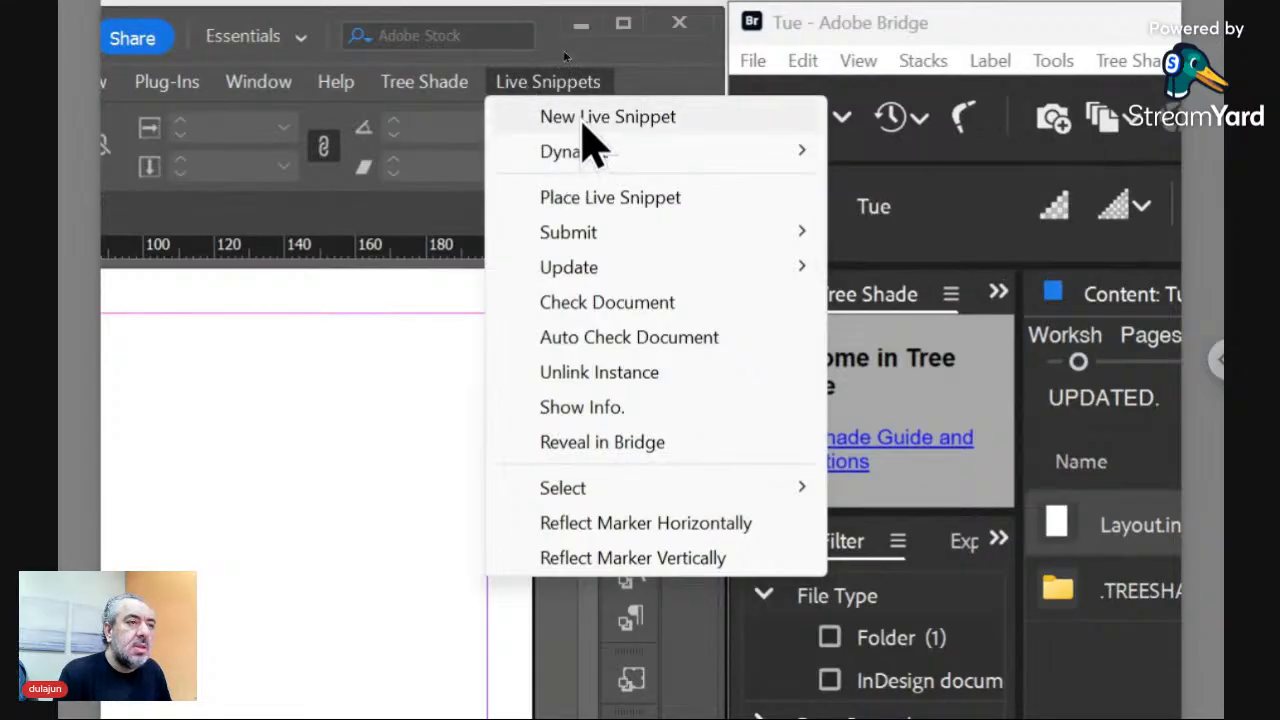
click(566, 86)
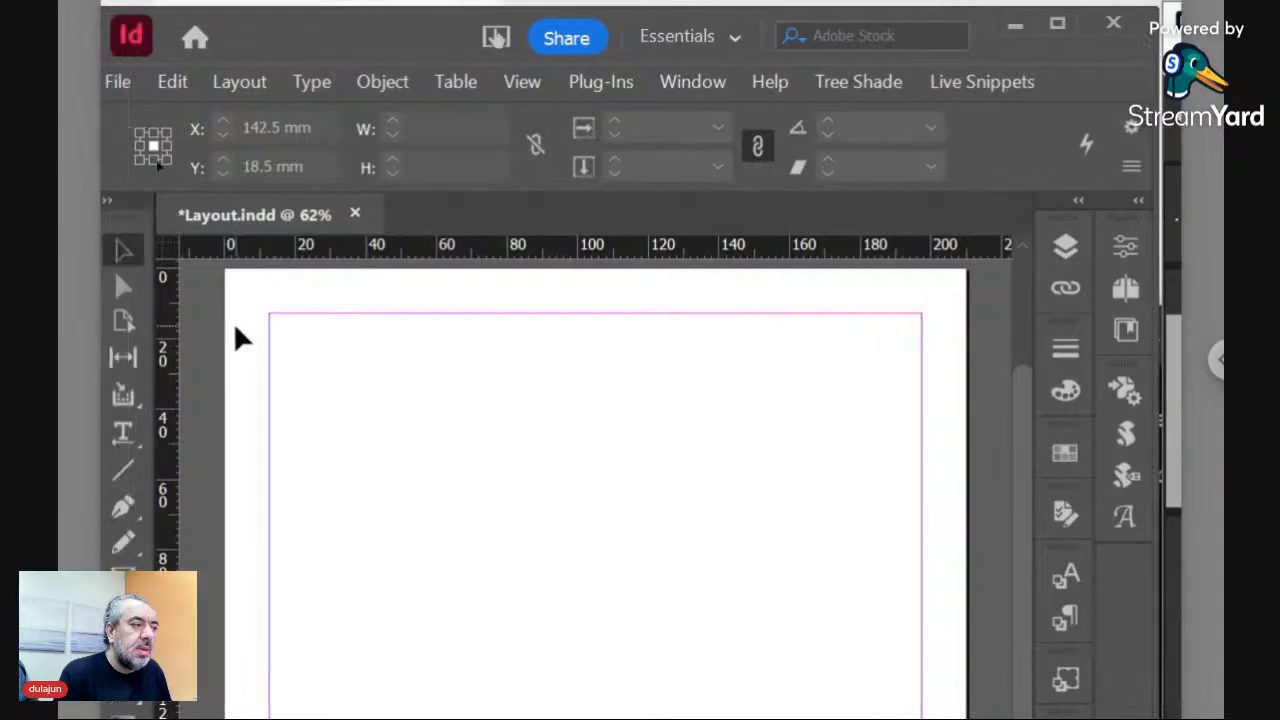
- Draw a text frame about 105 mm wide and 70 mm high near the top of the page, inside the margins
click(150, 432)
drag(428, 331, 802, 584)
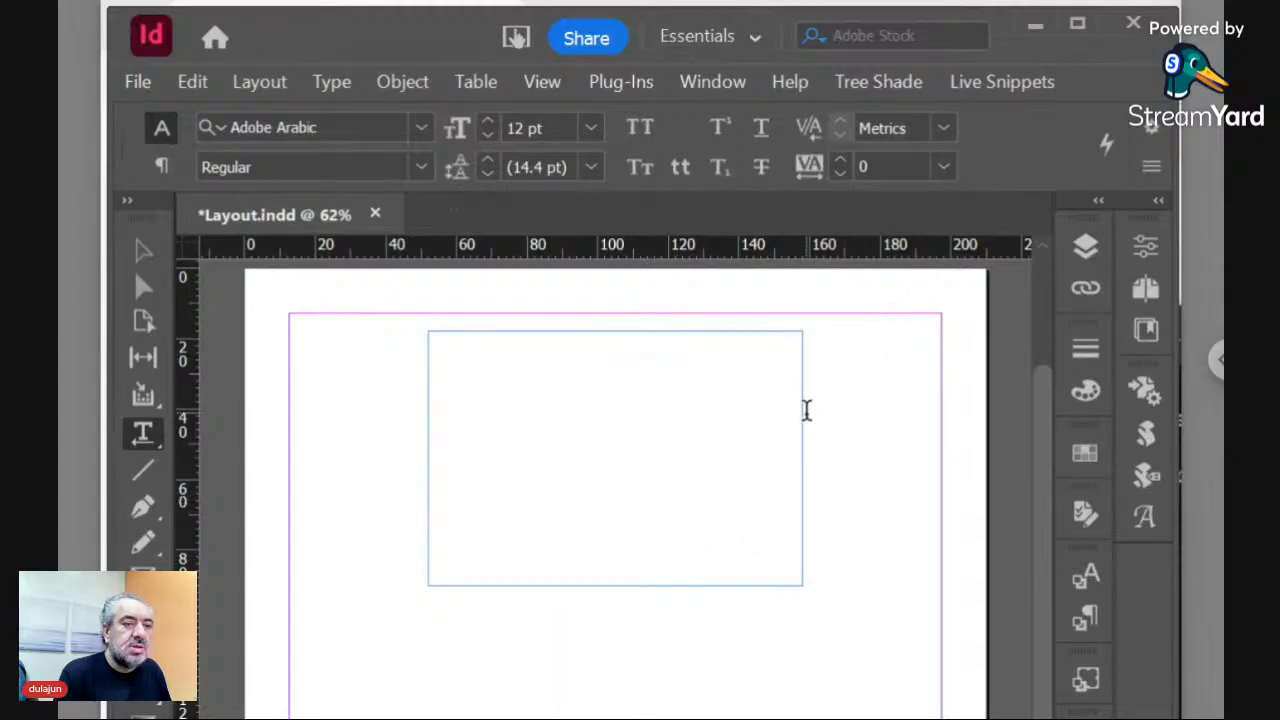
scroll(806, 410, up, 3)
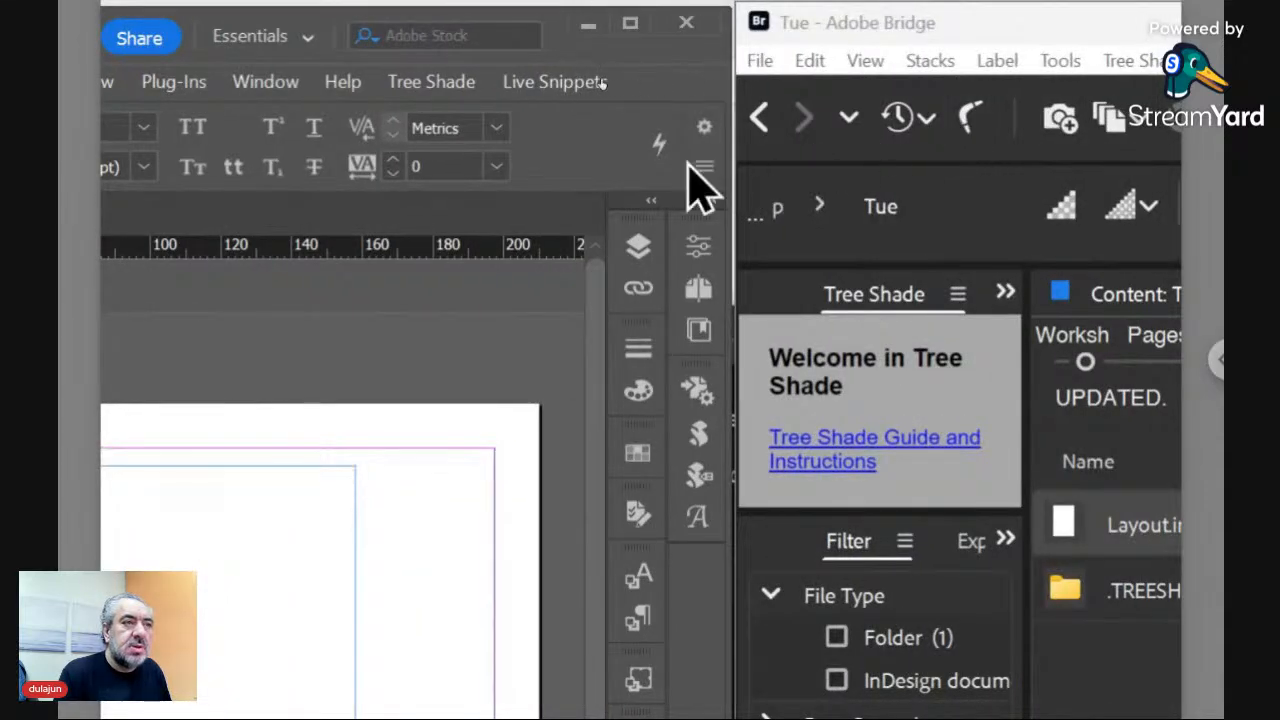
click(584, 84)
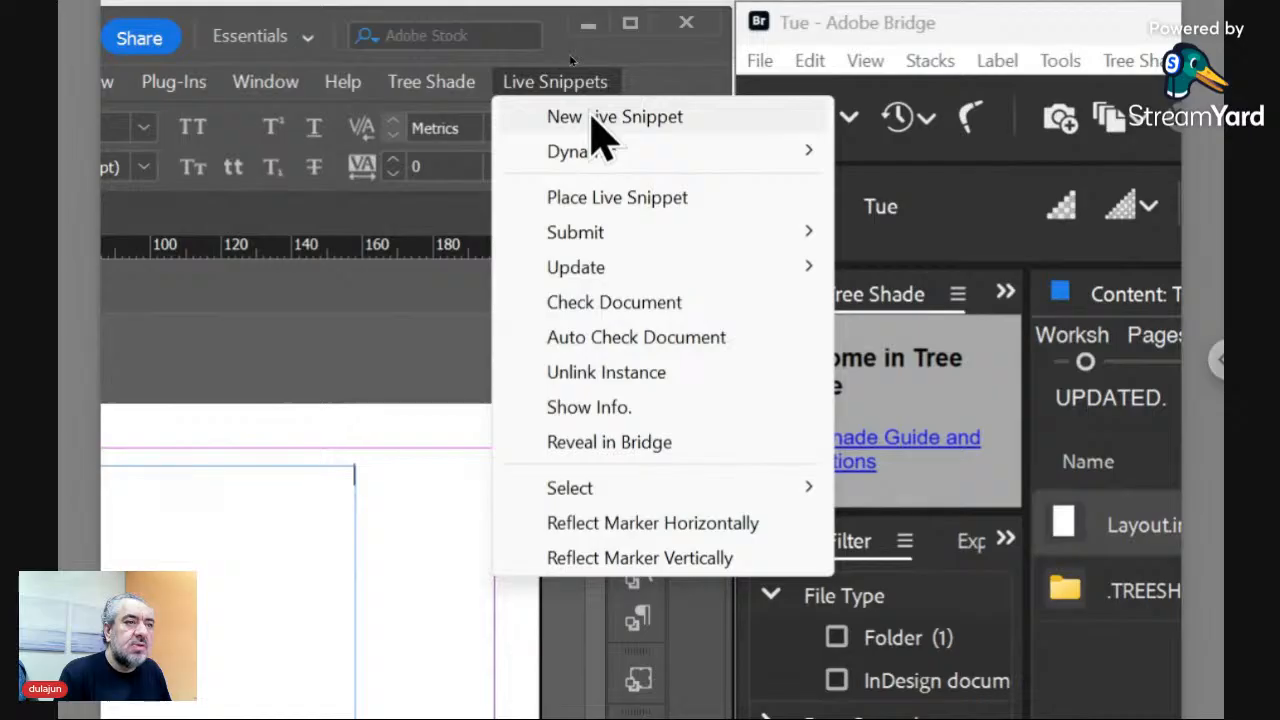
click(594, 117)
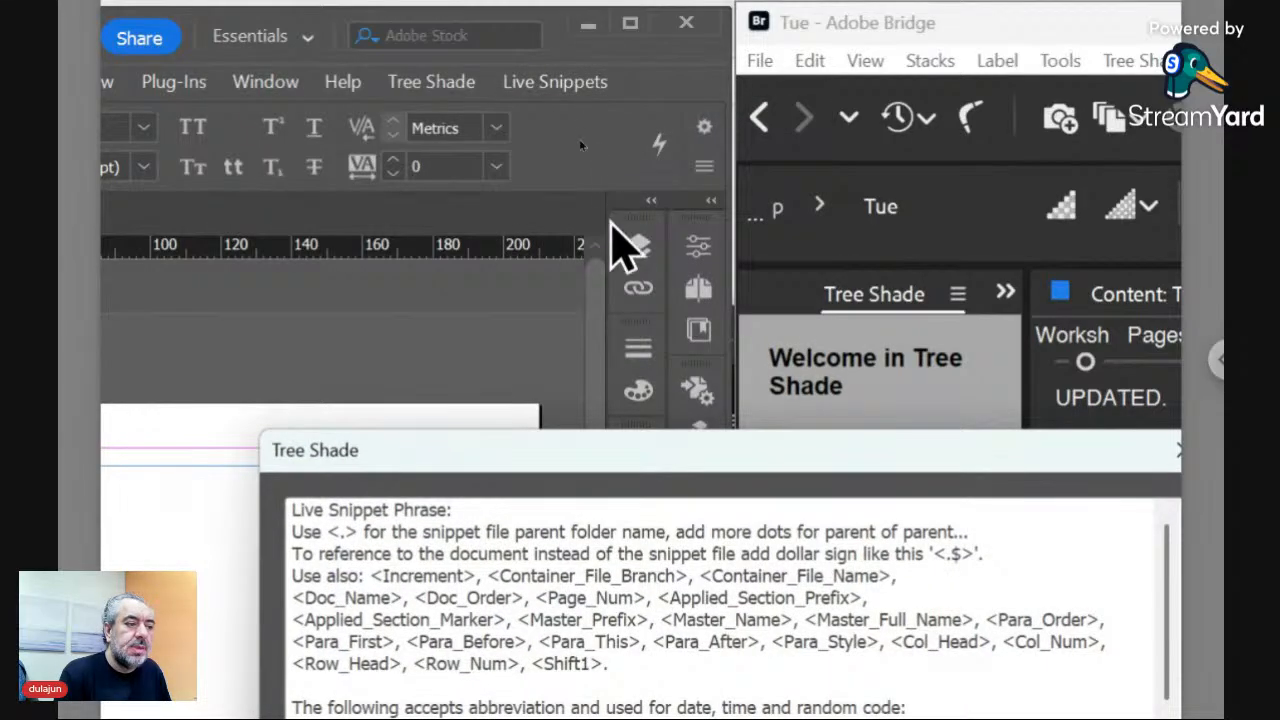
drag(608, 457, 729, 194)
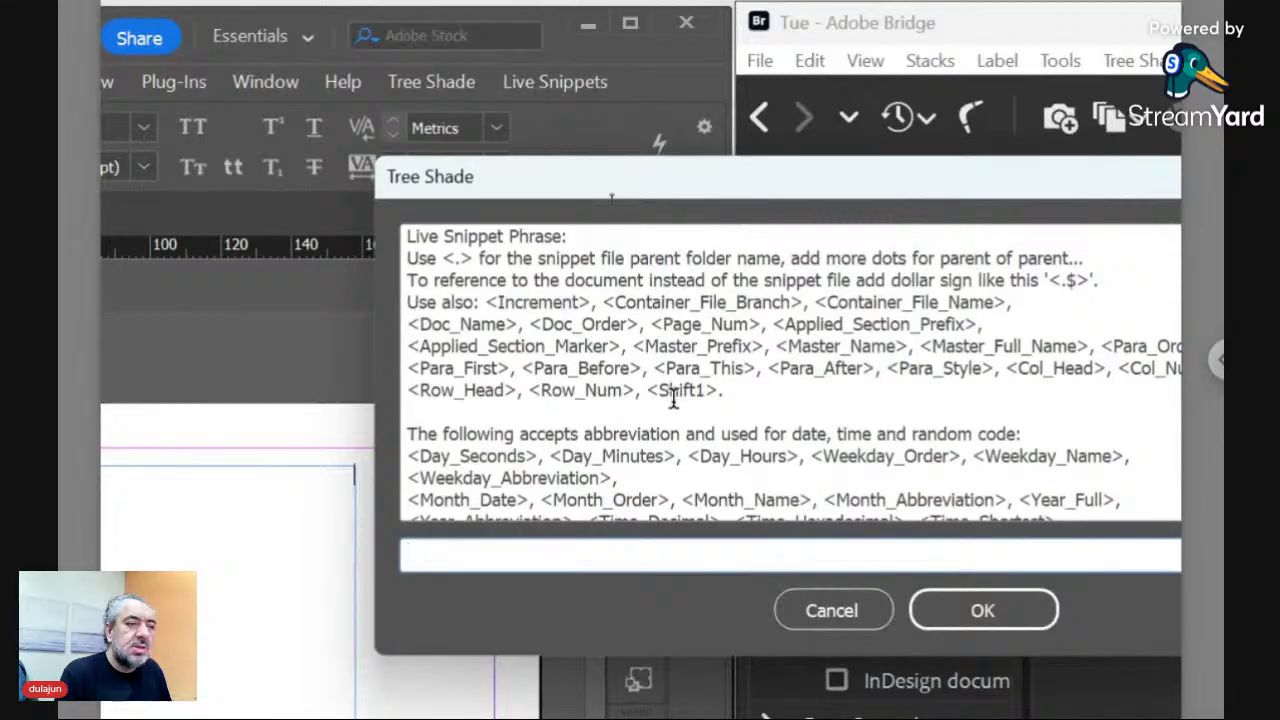
scroll(612, 397, down, 1)
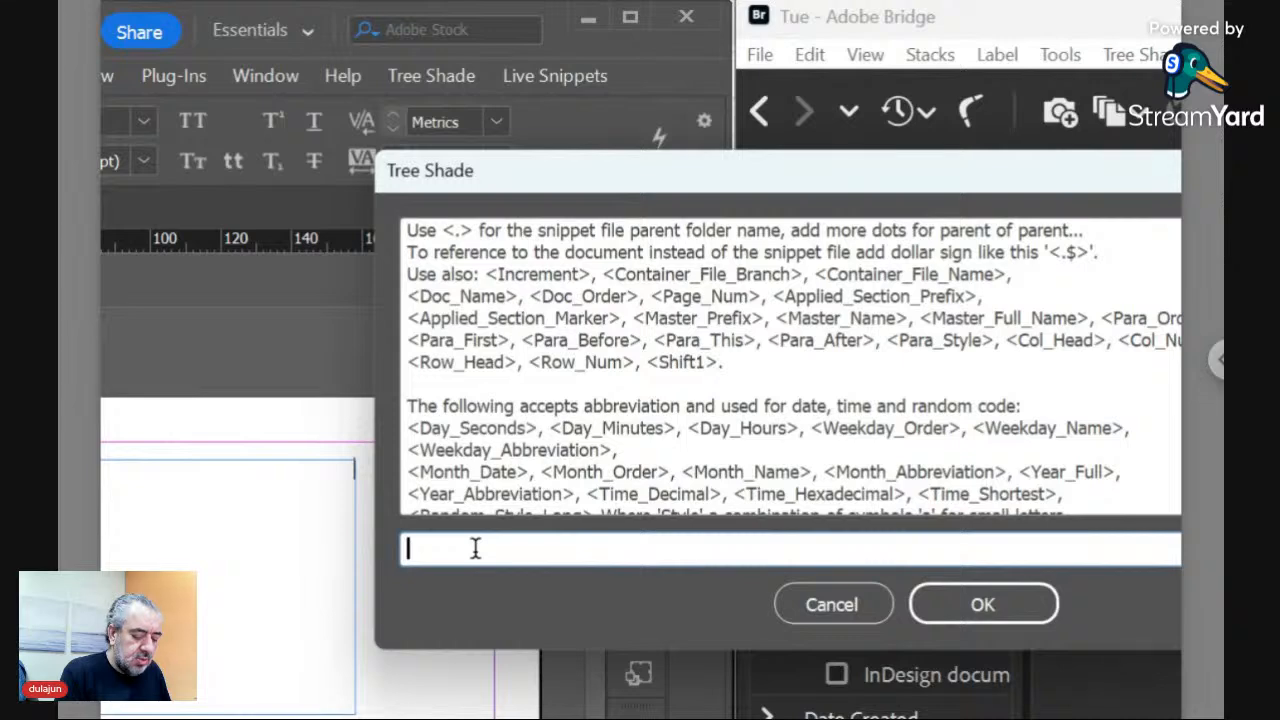
text(Data)
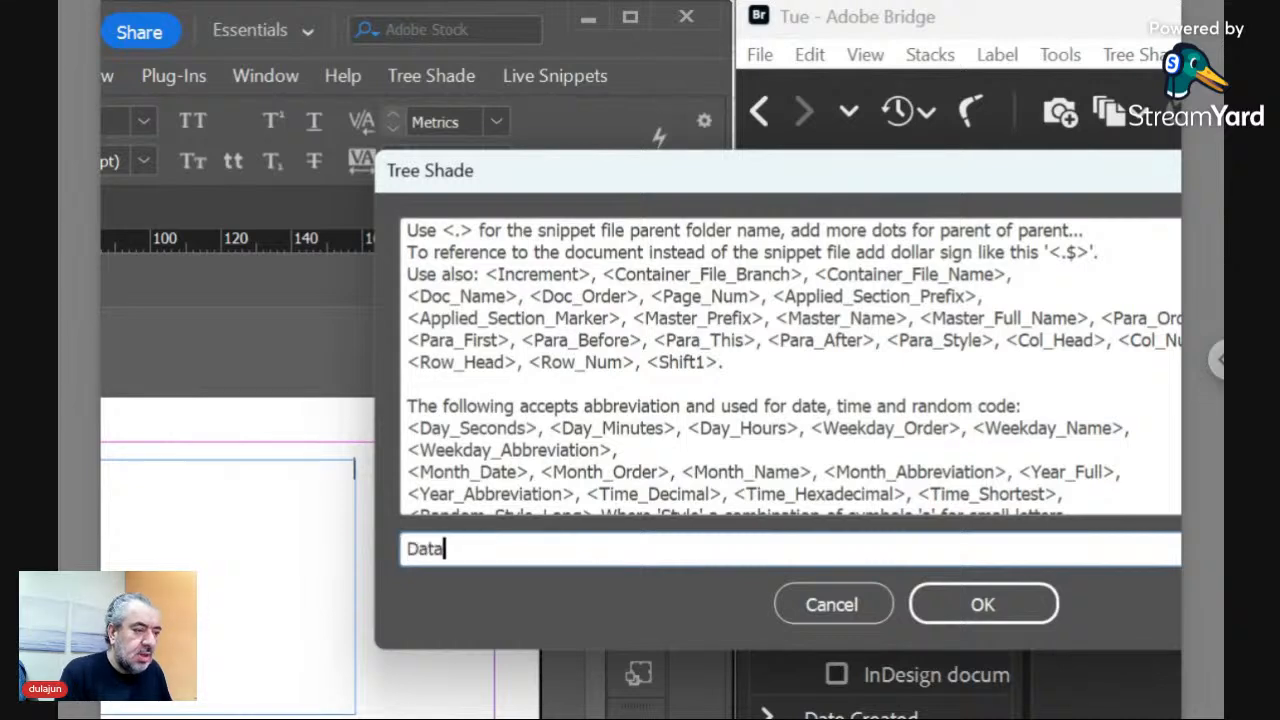
text(/)
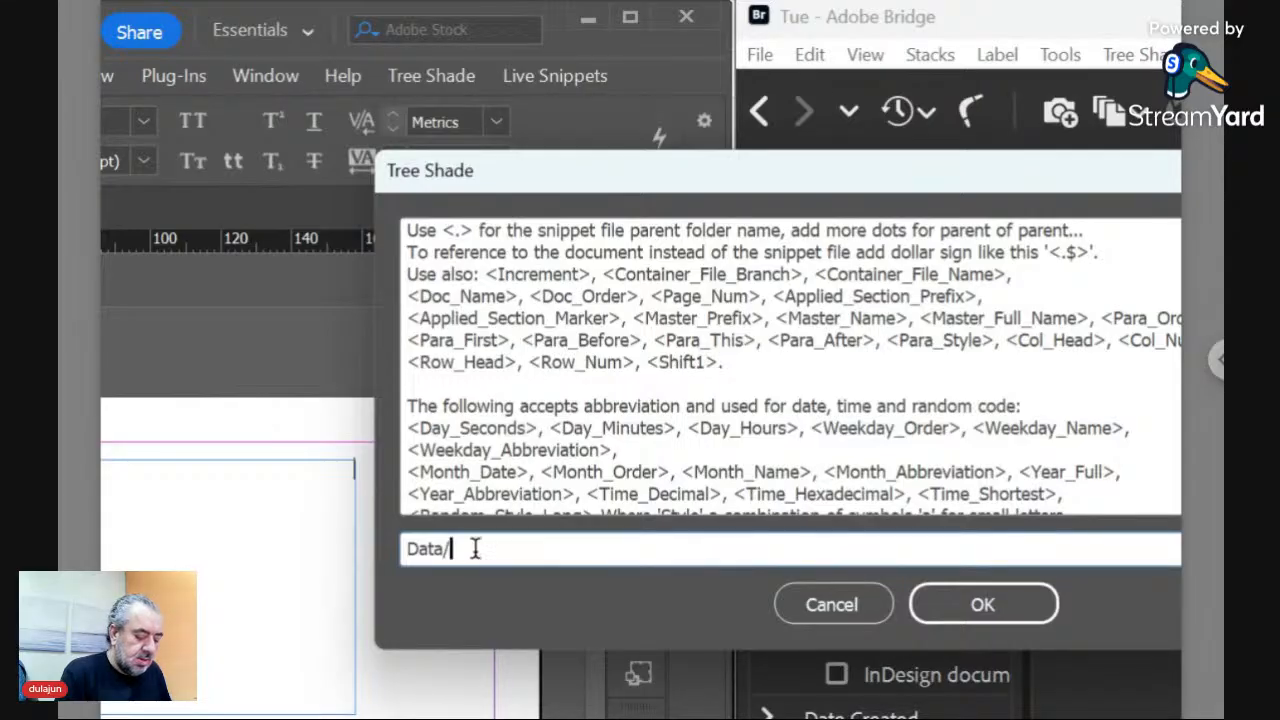
text(Title)
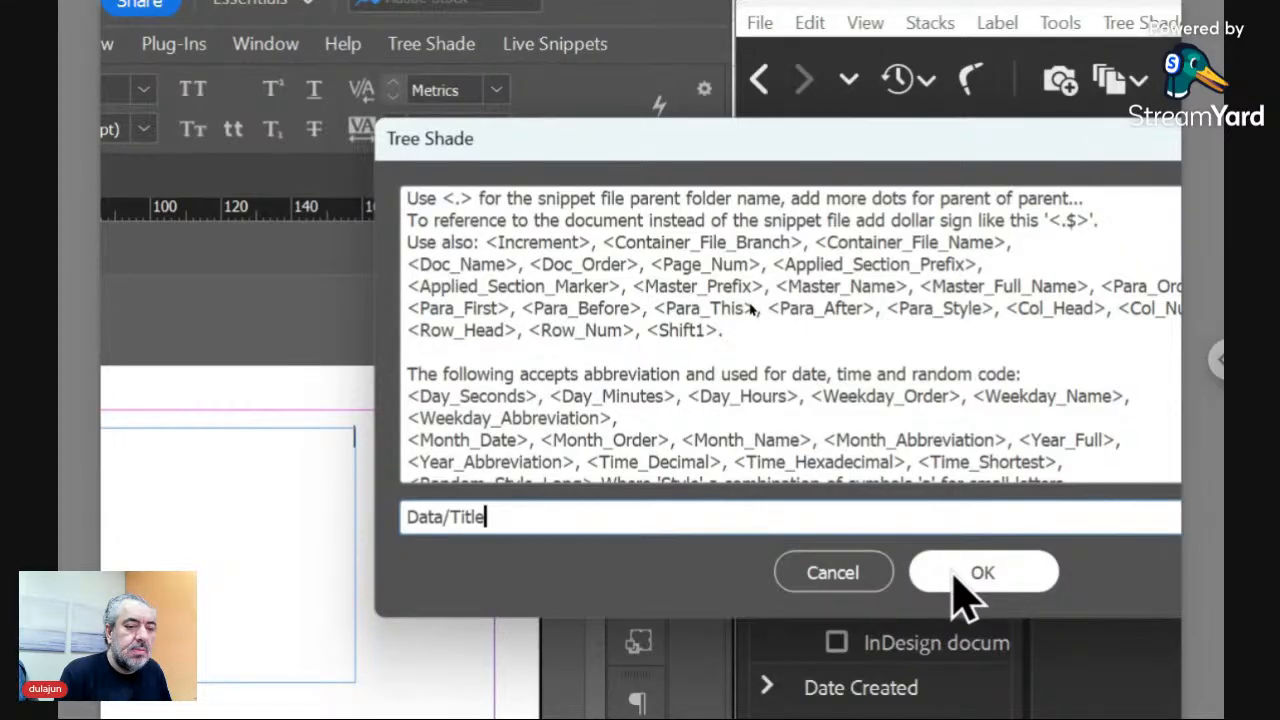
click(853, 575)
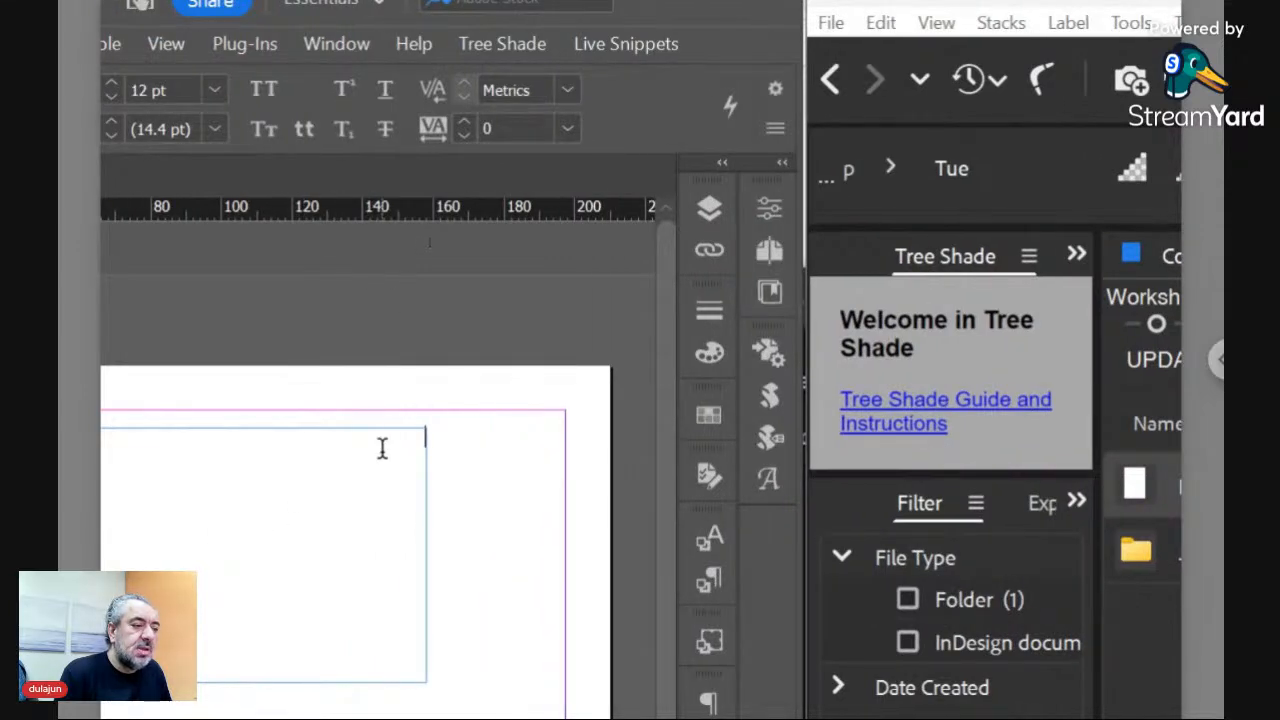
- Enter the text "New Title" in the empty text frame
click(380, 449)
text(New)
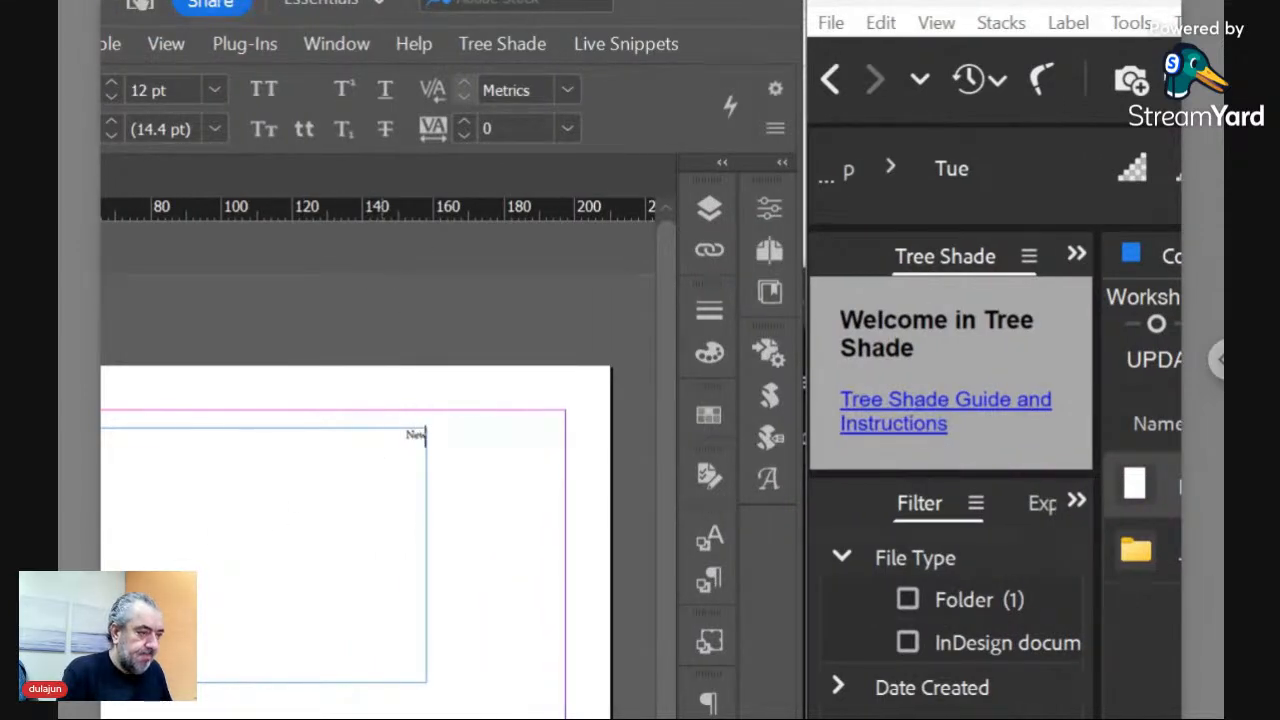
text( Titl)
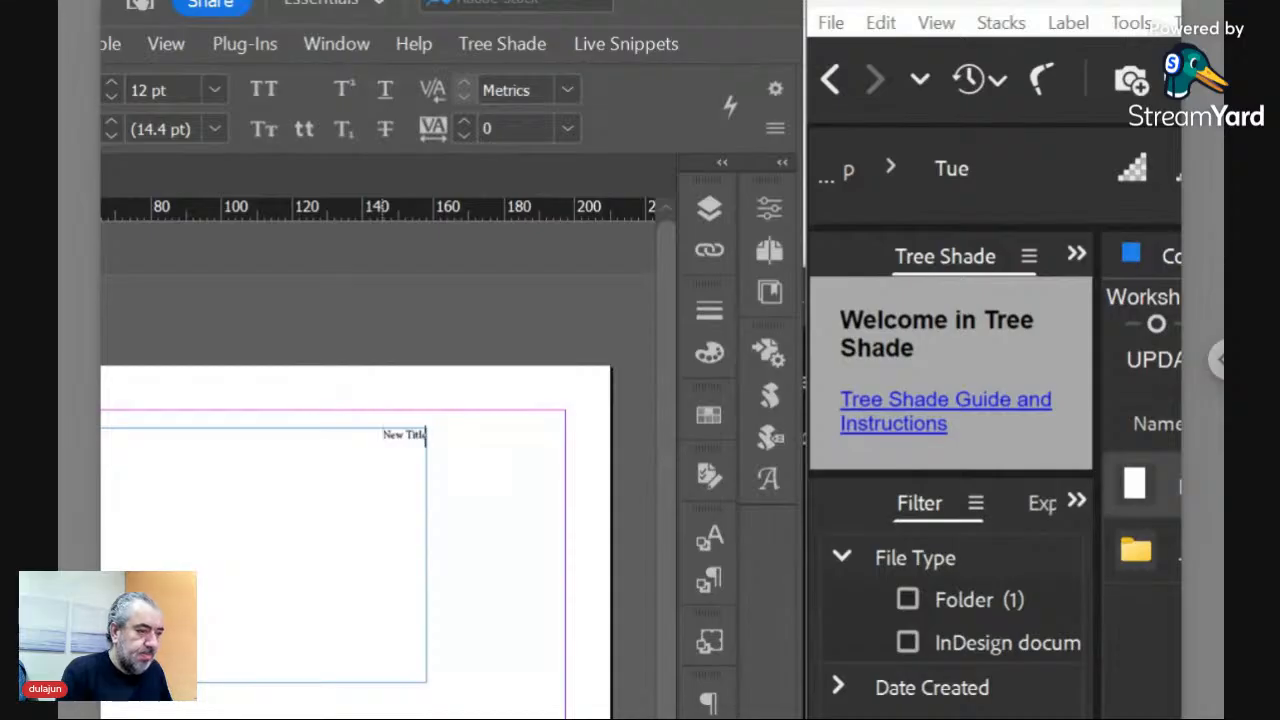
text(e)
- Enlarge the whole "New Title" text to 34 pt
key(ctrl+a)
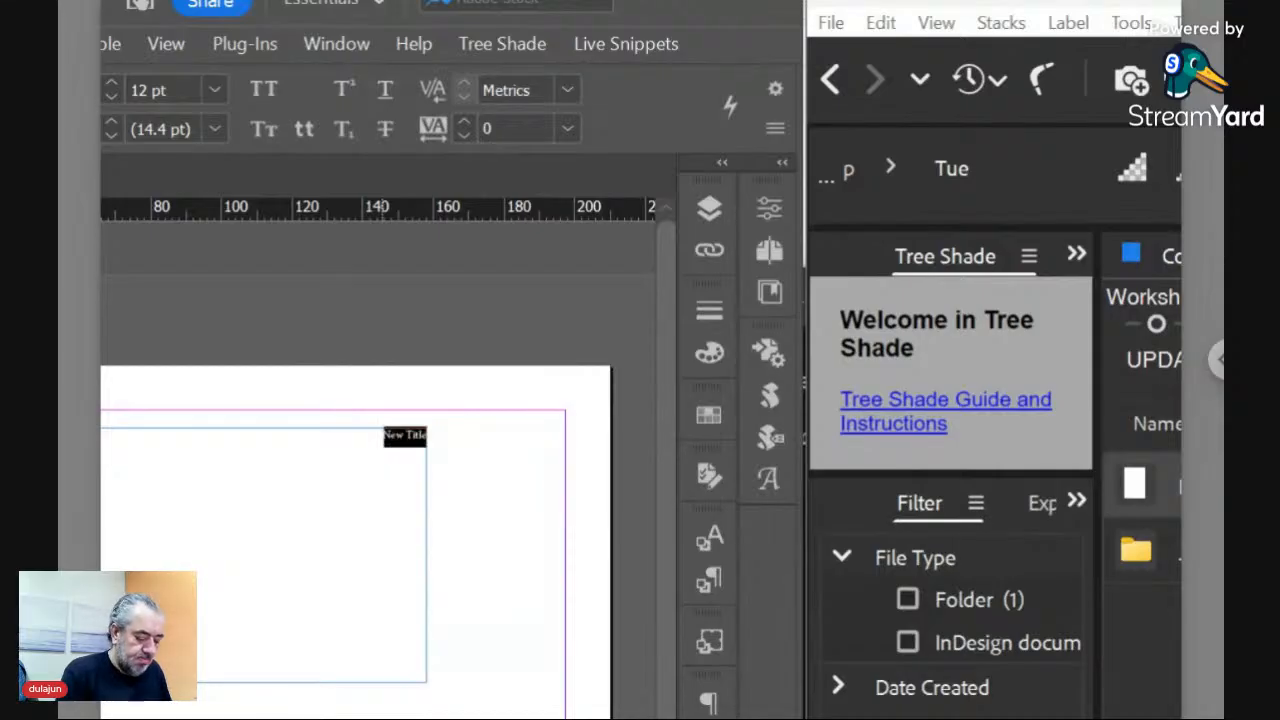
key(ctrl+shift+period)
key(ctrl+shift+period)
key(ctrl+shift+period)
key(ctrl+shift+period)
key(ctrl+shift+period)
key(ctrl+shift+period)
key(ctrl+shift+period)
key(ctrl+shift+period)
key(ctrl+shift+period)
key(ctrl+shift+period)
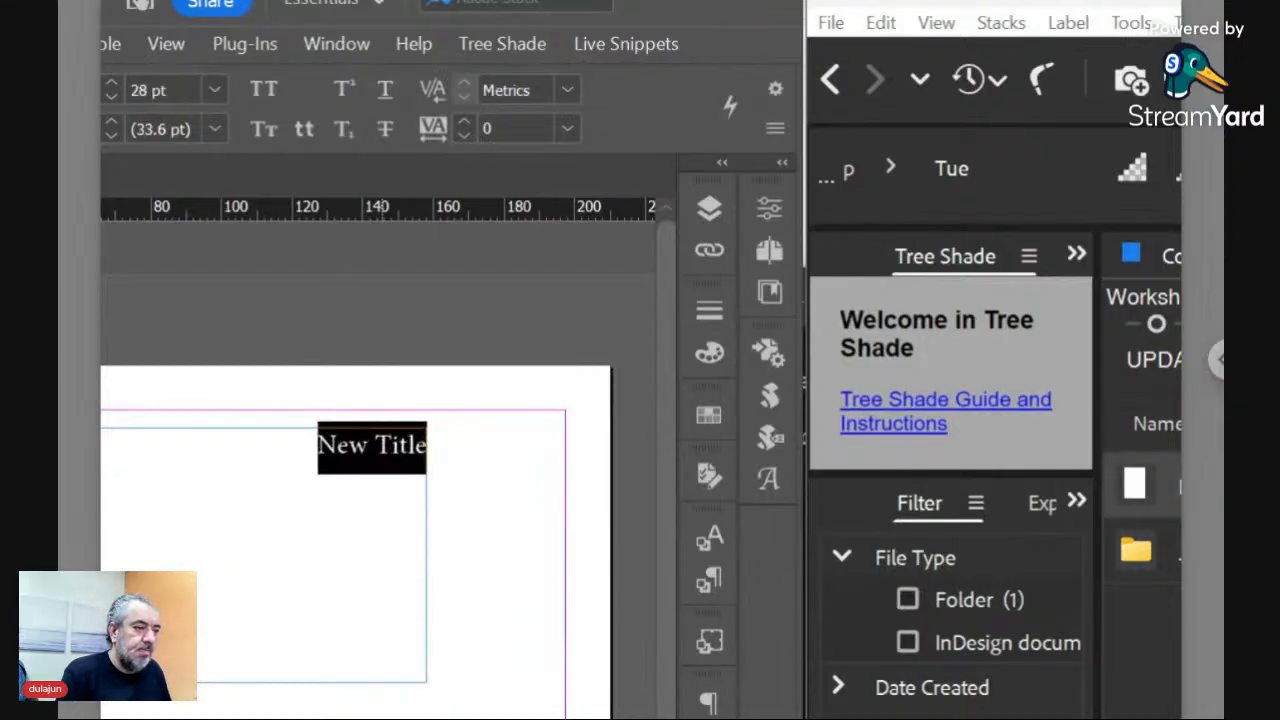
key(ctrl+shift+period)
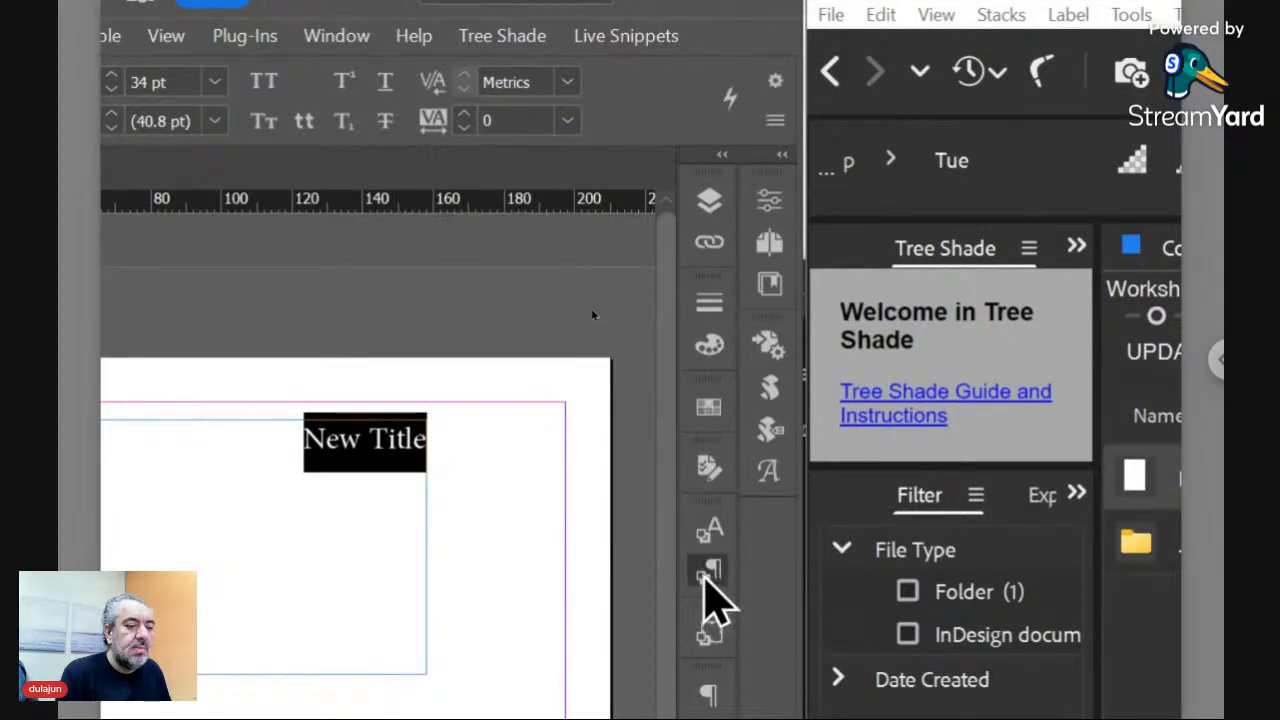
- Create a paragraph style named Title from the selected text and apply it to the selection
click(707, 586)
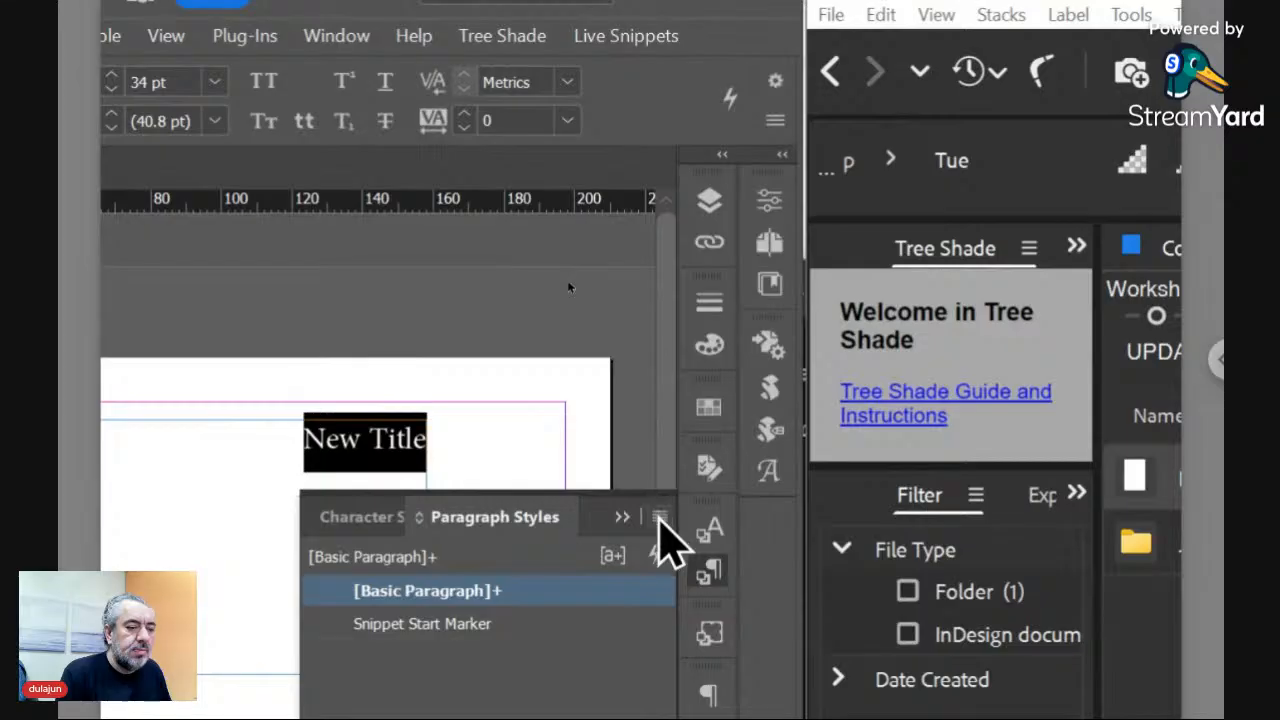
click(659, 517)
click(741, 528)
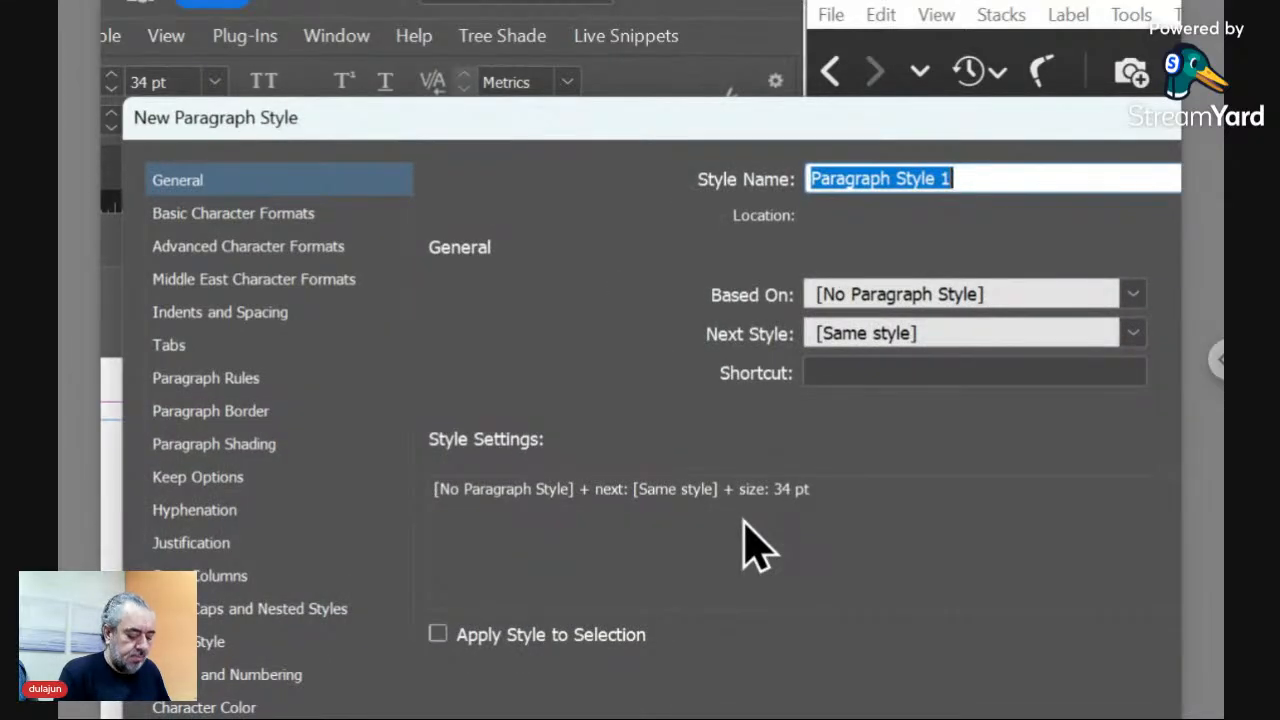
text(Title)
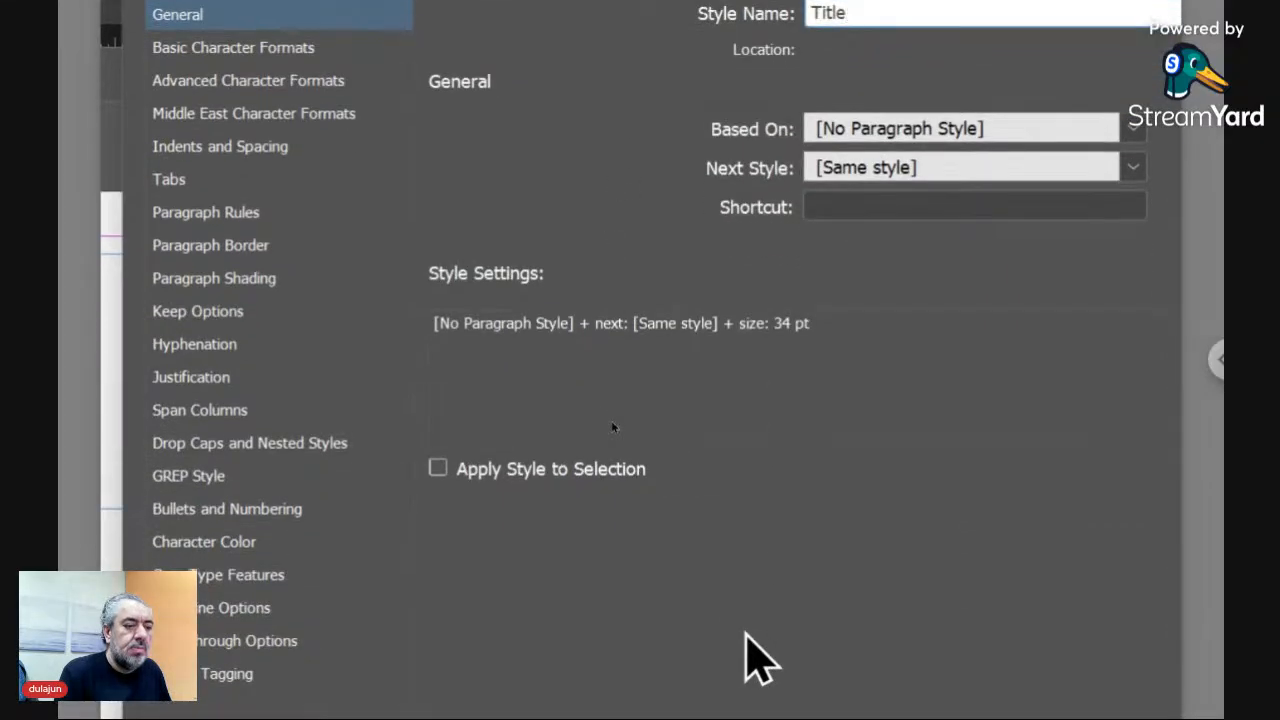
click(590, 477)
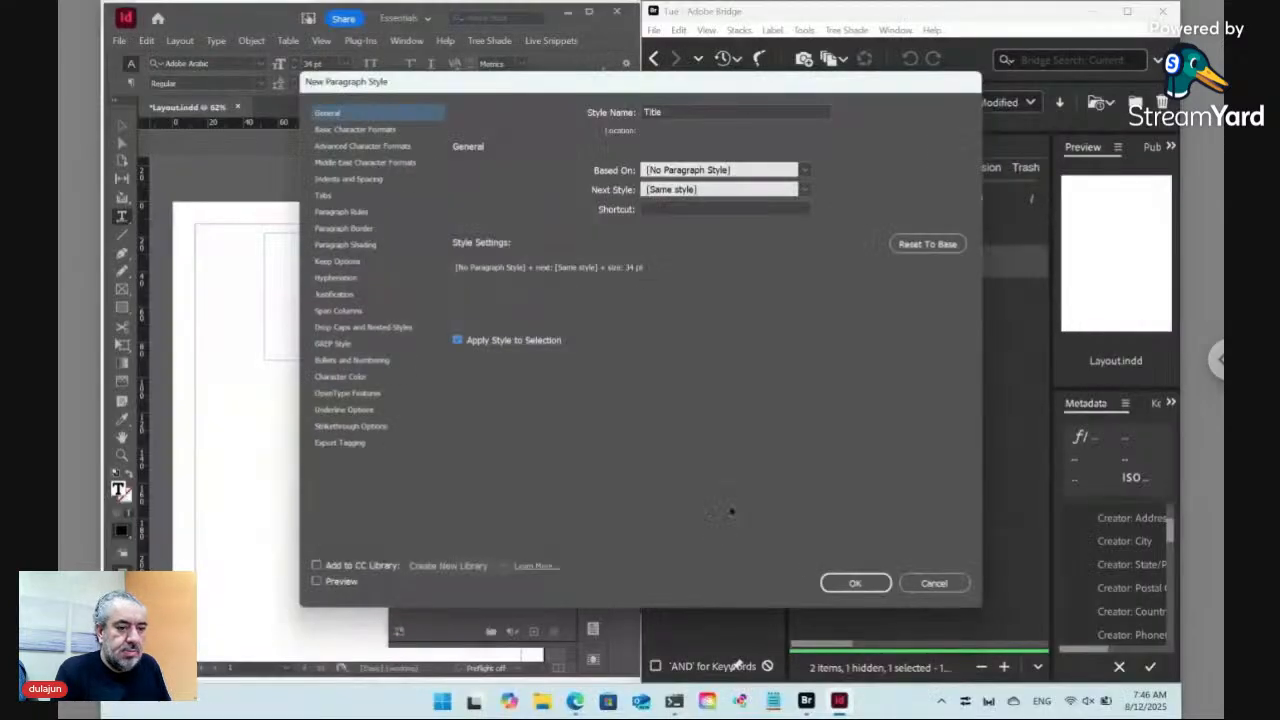
click(850, 584)
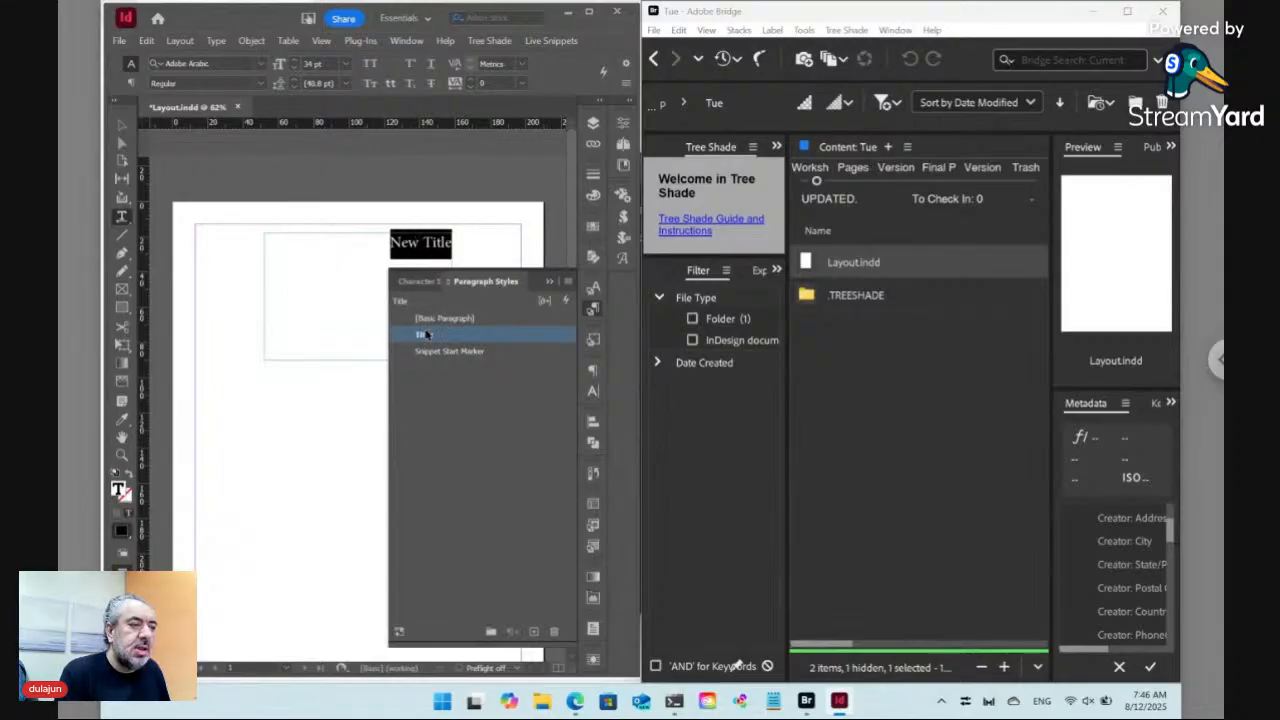
- Create a new Live Snippet from the selected "New Title" text with the phrase Data/Title and put the paragraph styles away
click(551, 41)
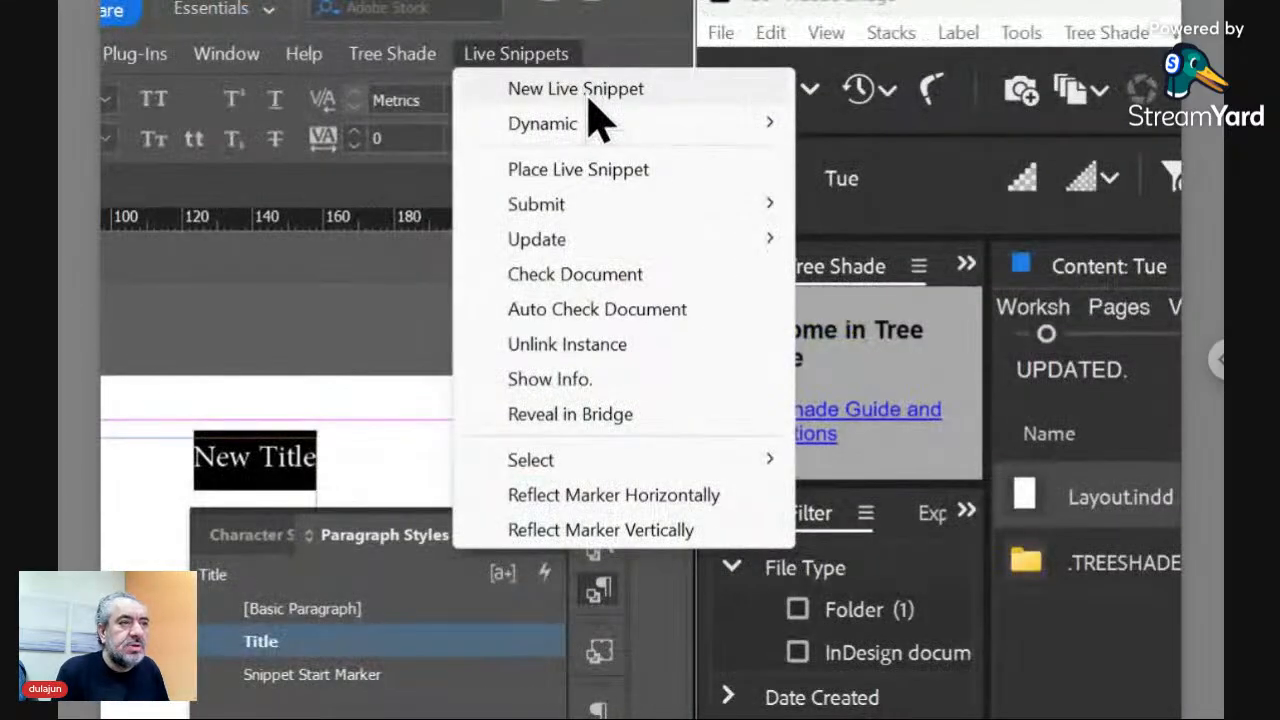
click(590, 100)
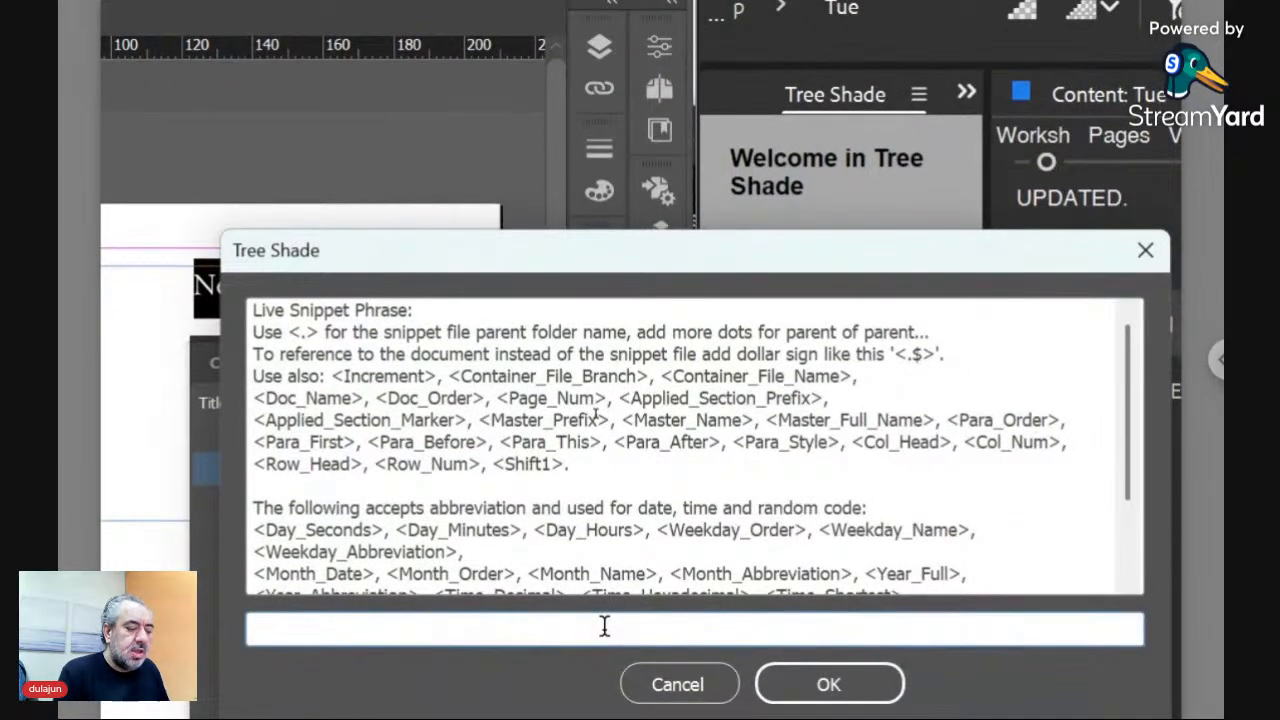
text(Dat)
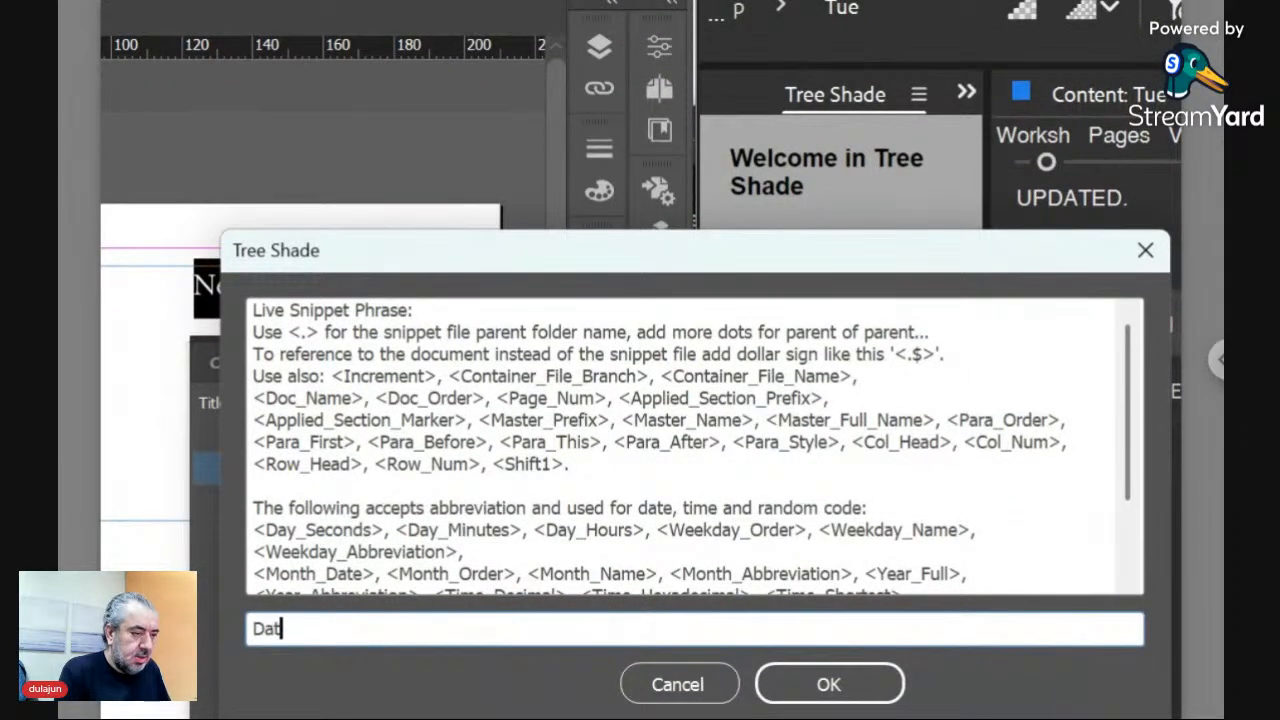
text(a/)
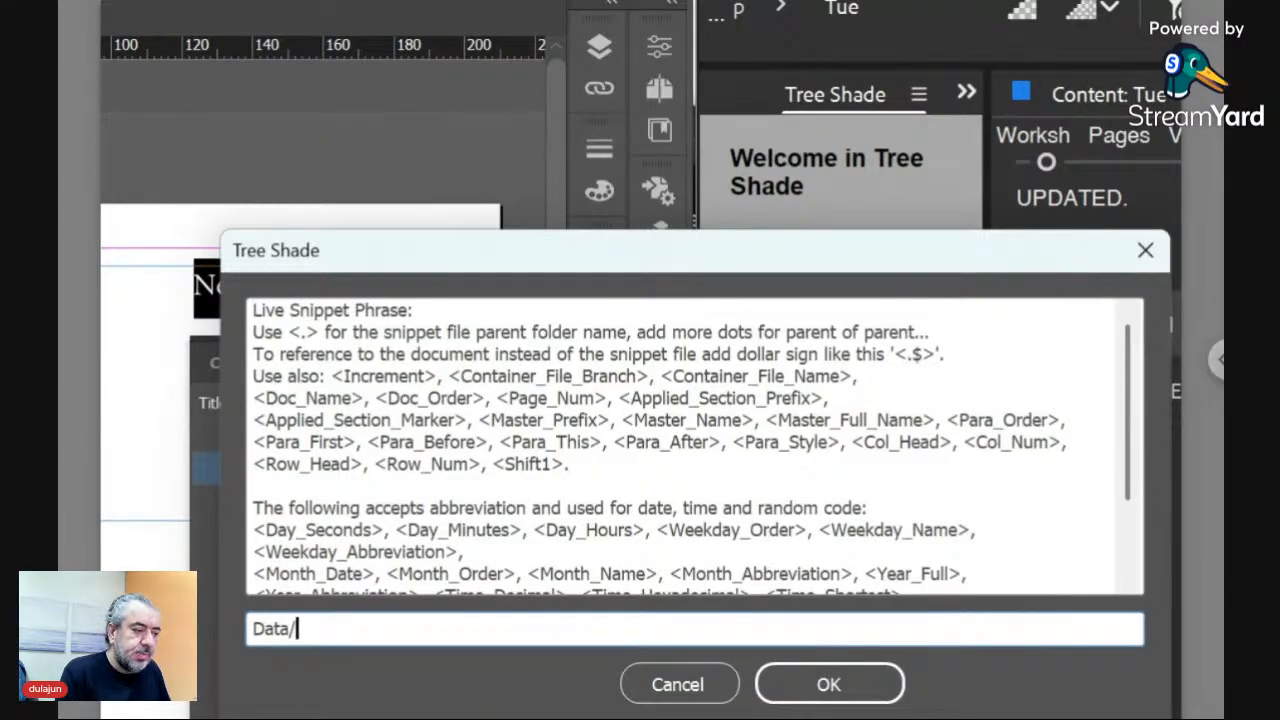
text(Title)
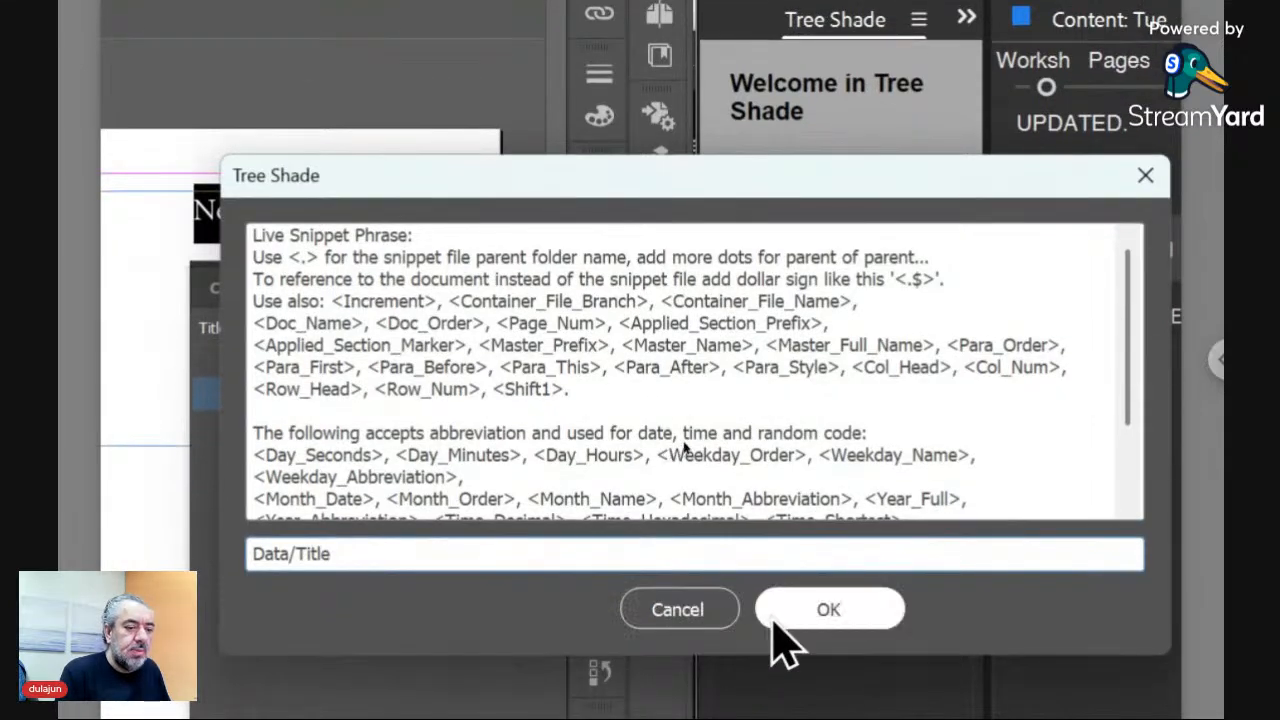
click(785, 690)
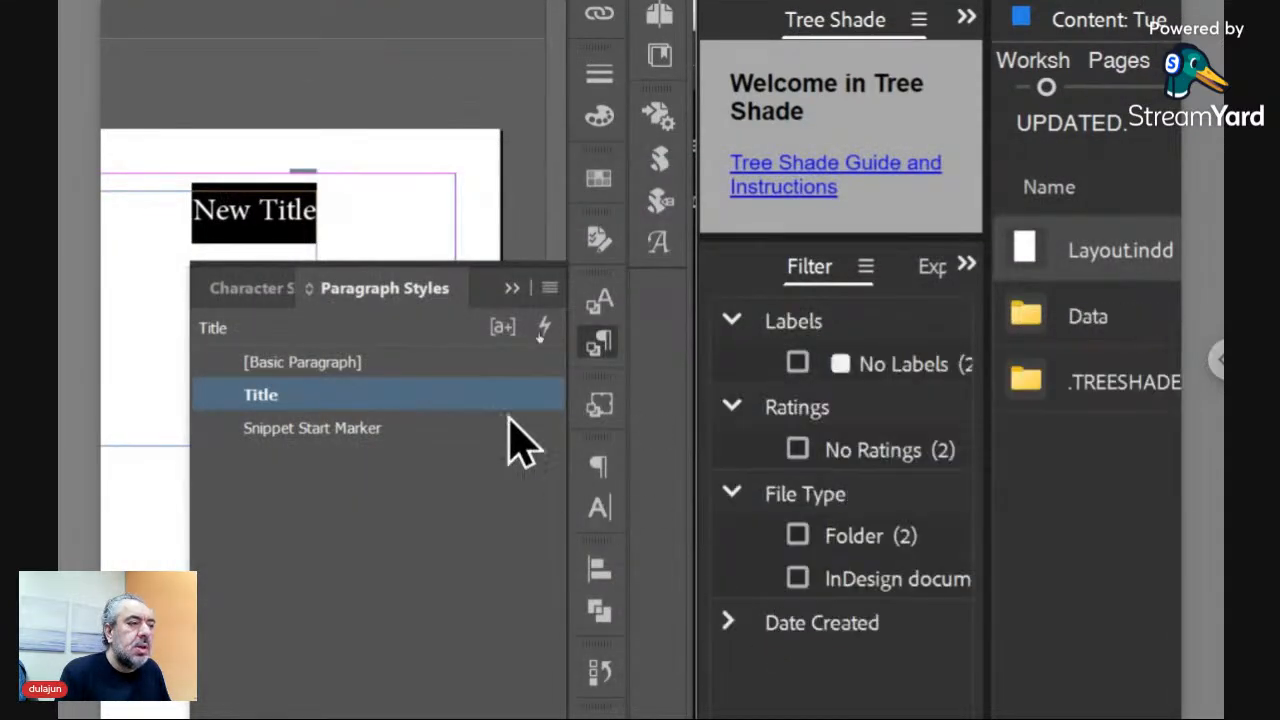
click(598, 345)
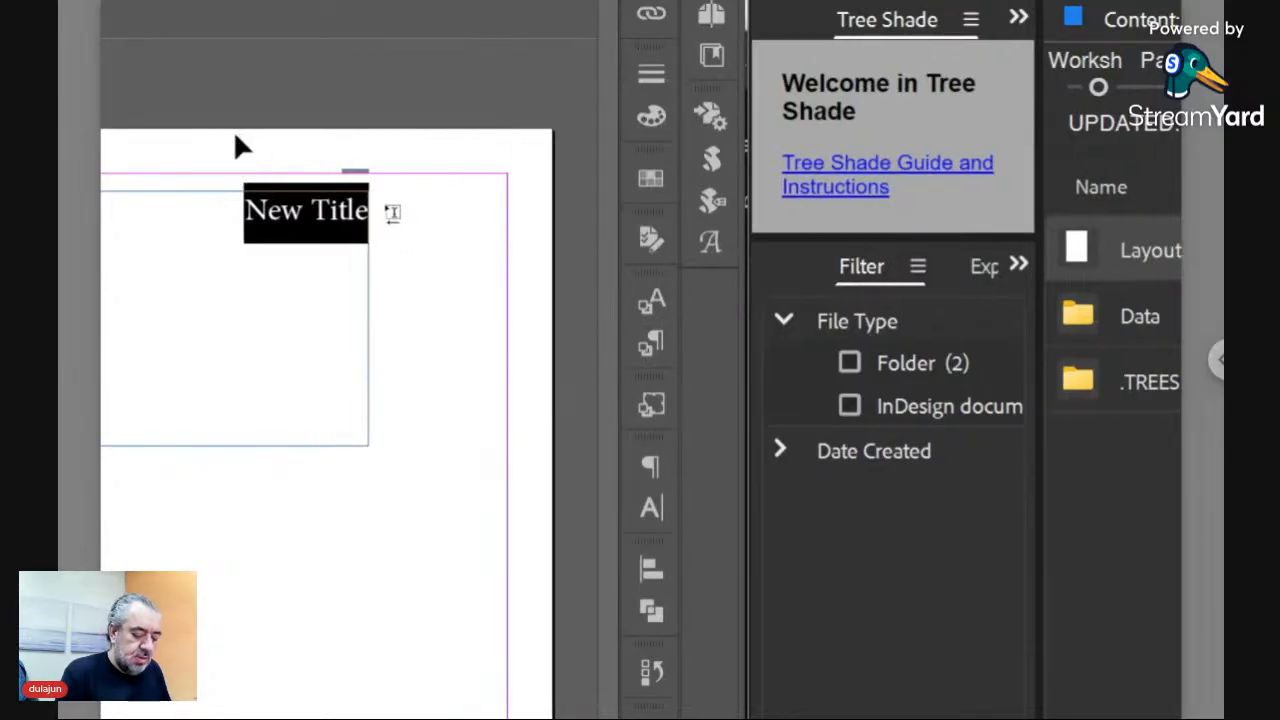
- Set the paragraph direction of the "New Title" text to left-to-right
key(ctrl+equal)
key(ctrl+equal)
key(ctrl+equal)
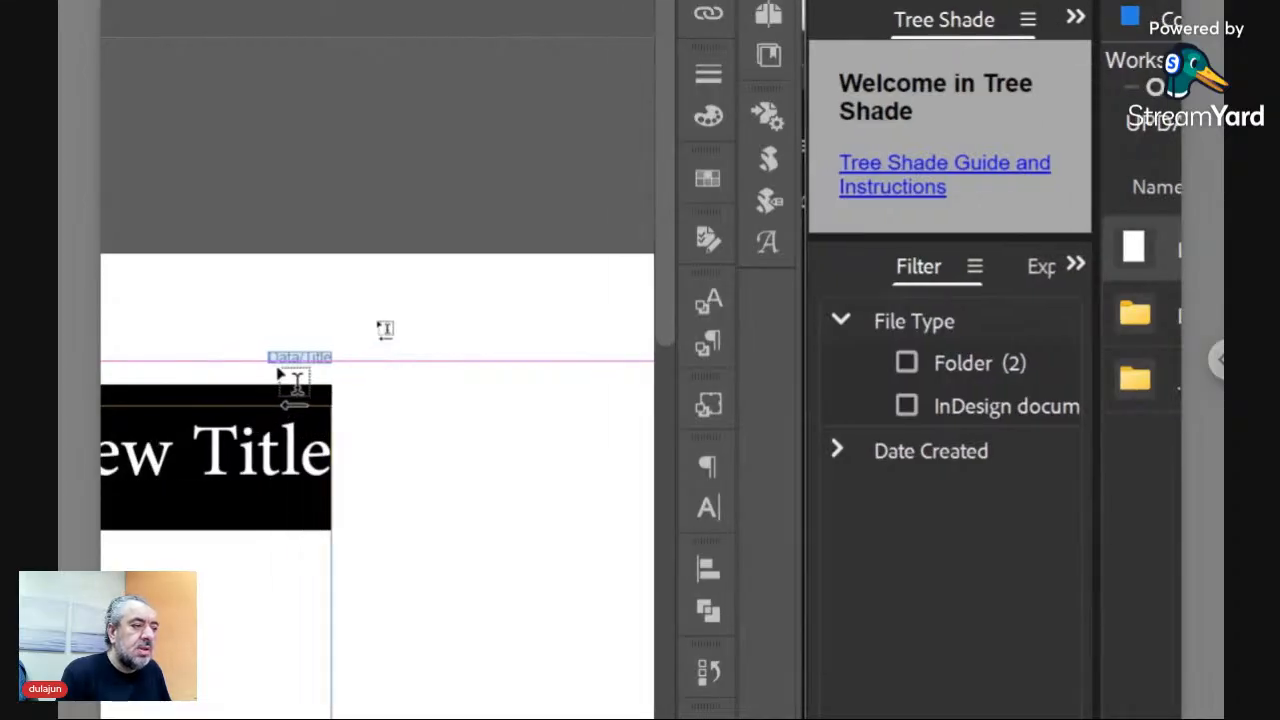
click(280, 375)
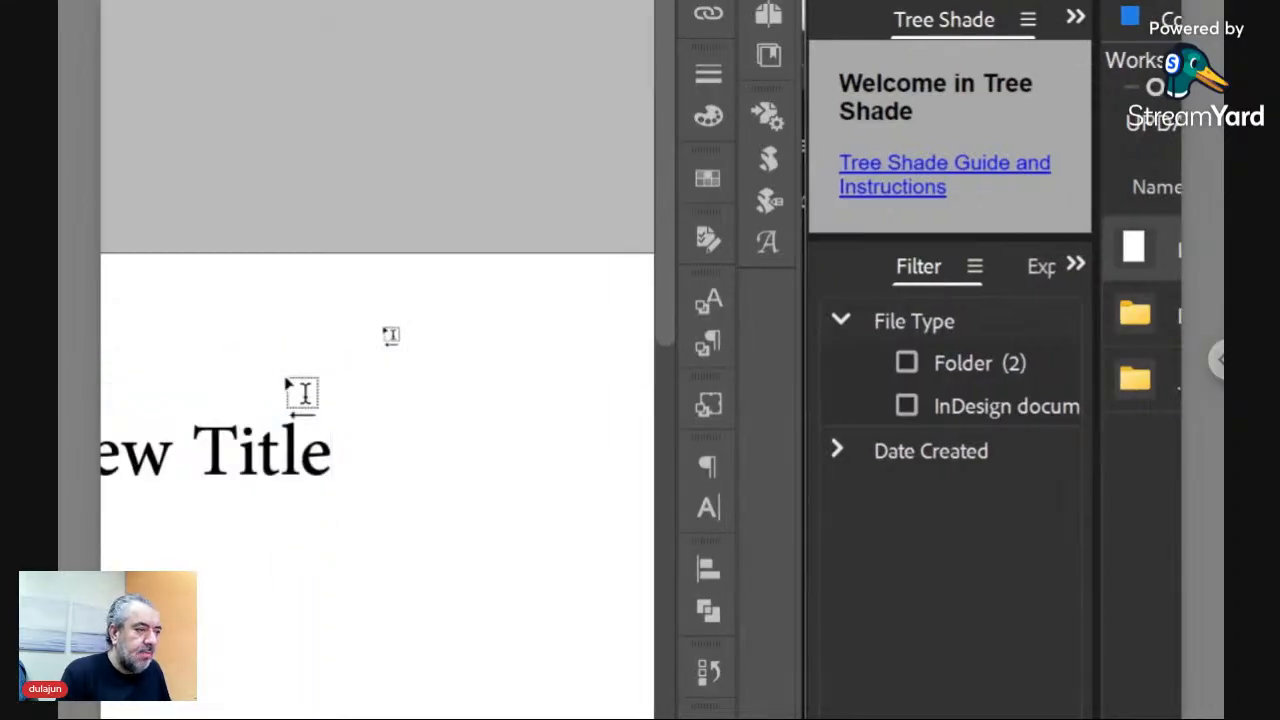
click(251, 452)
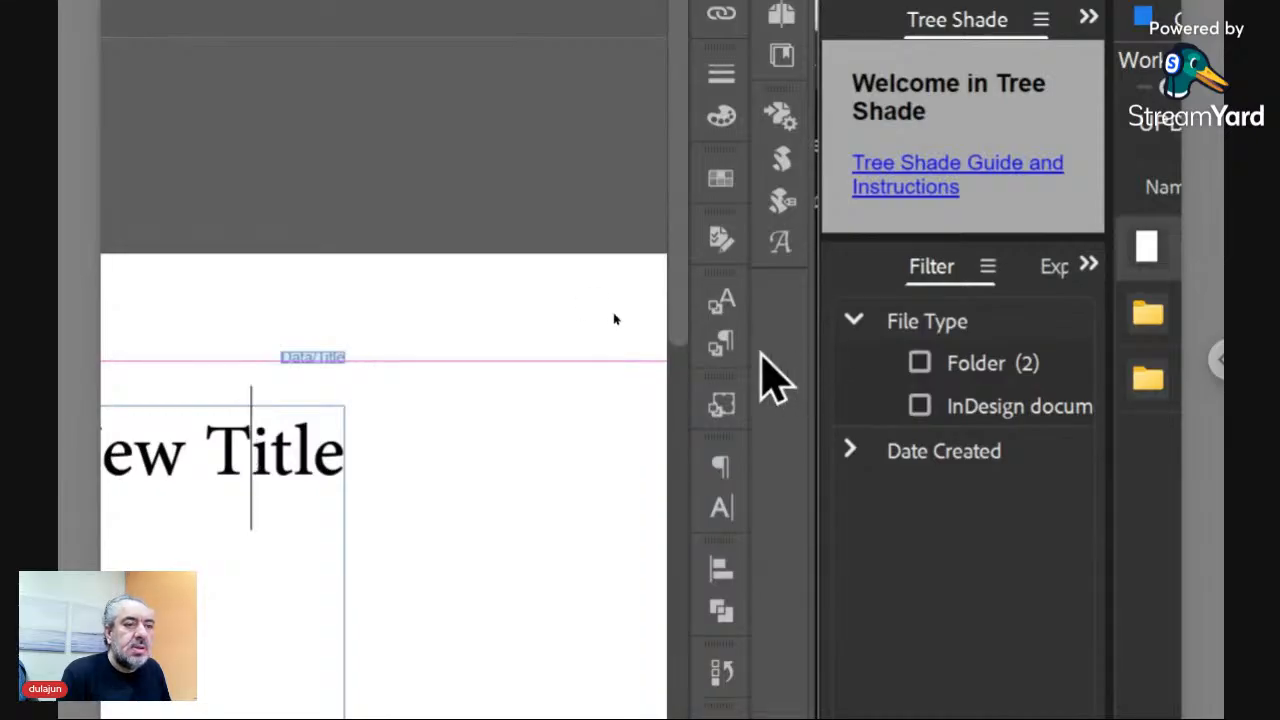
click(721, 465)
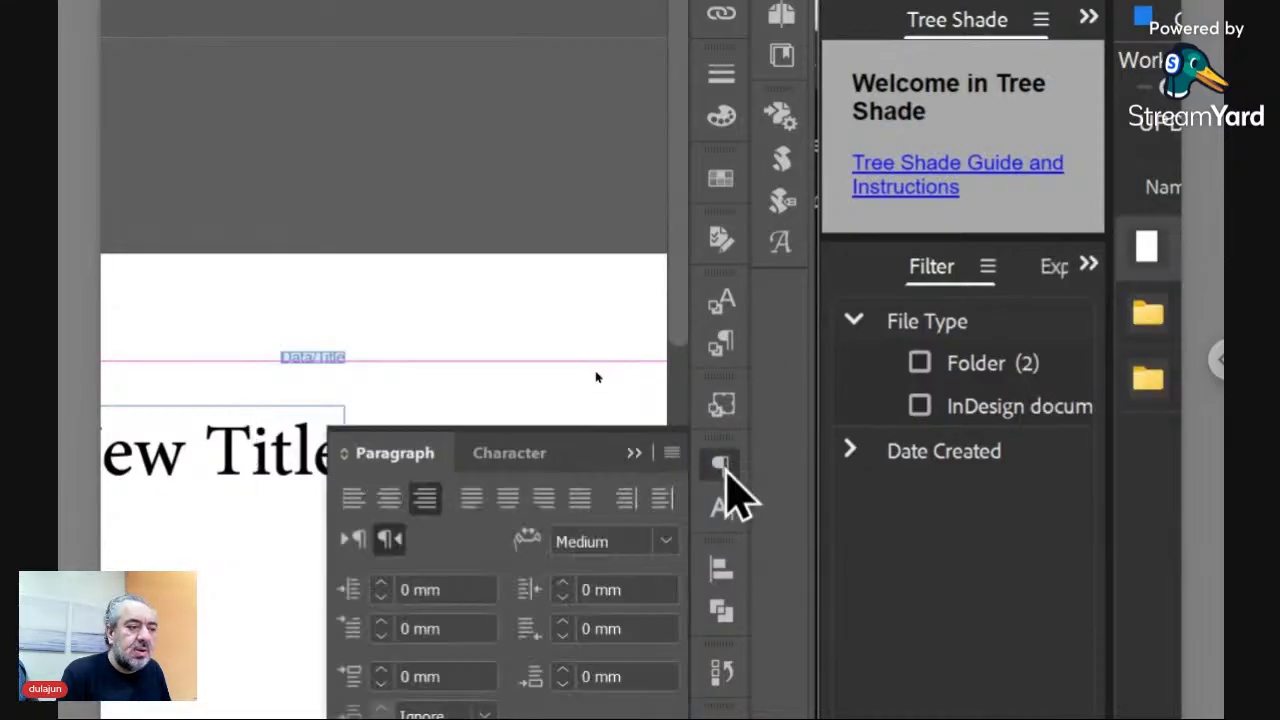
click(352, 540)
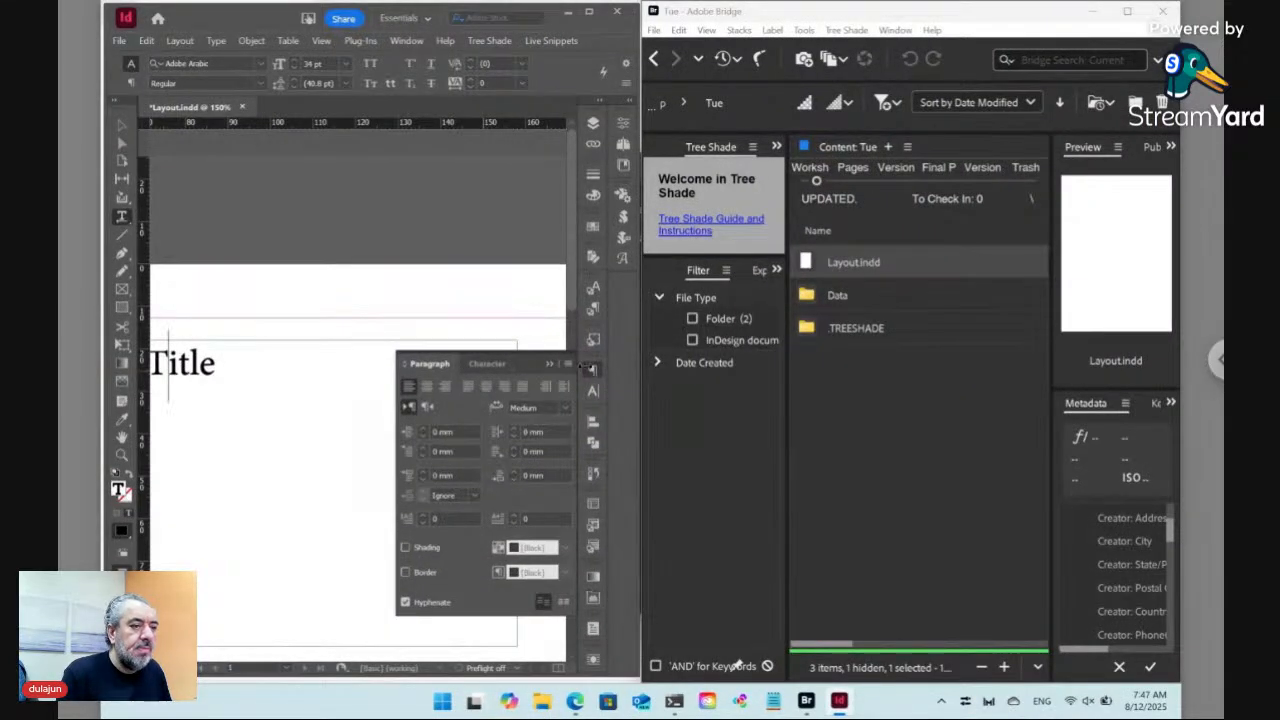
click(591, 370)
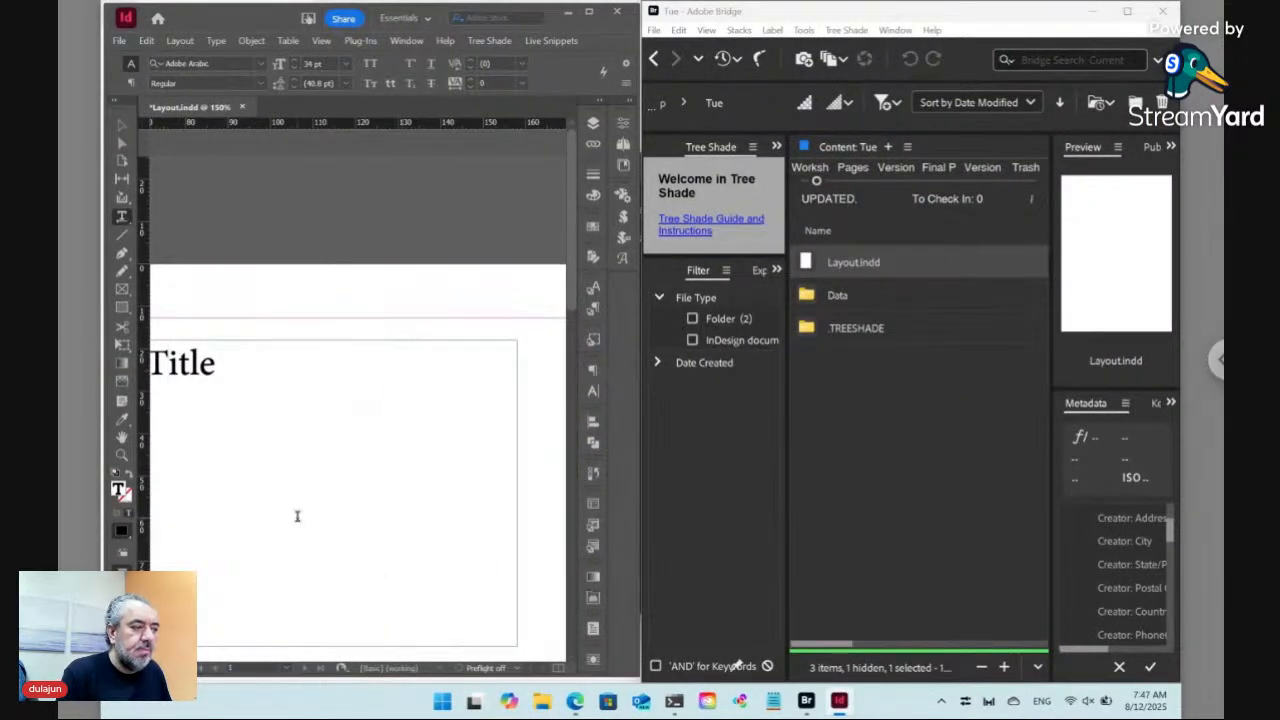
- Deselect the title text and show the hidden characters so the snippet markers around it can be examined
key(ctrl+shift+a)
drag(222, 392, 433, 401)
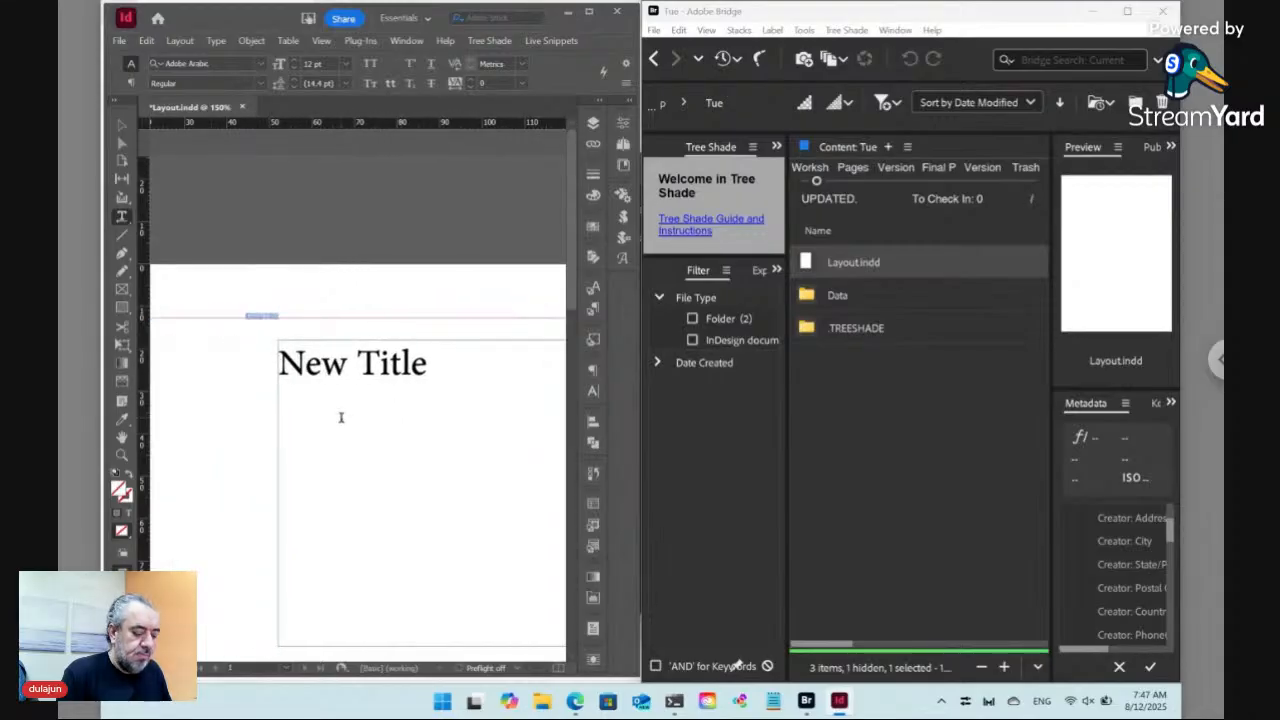
key(ctrl+alt+i)
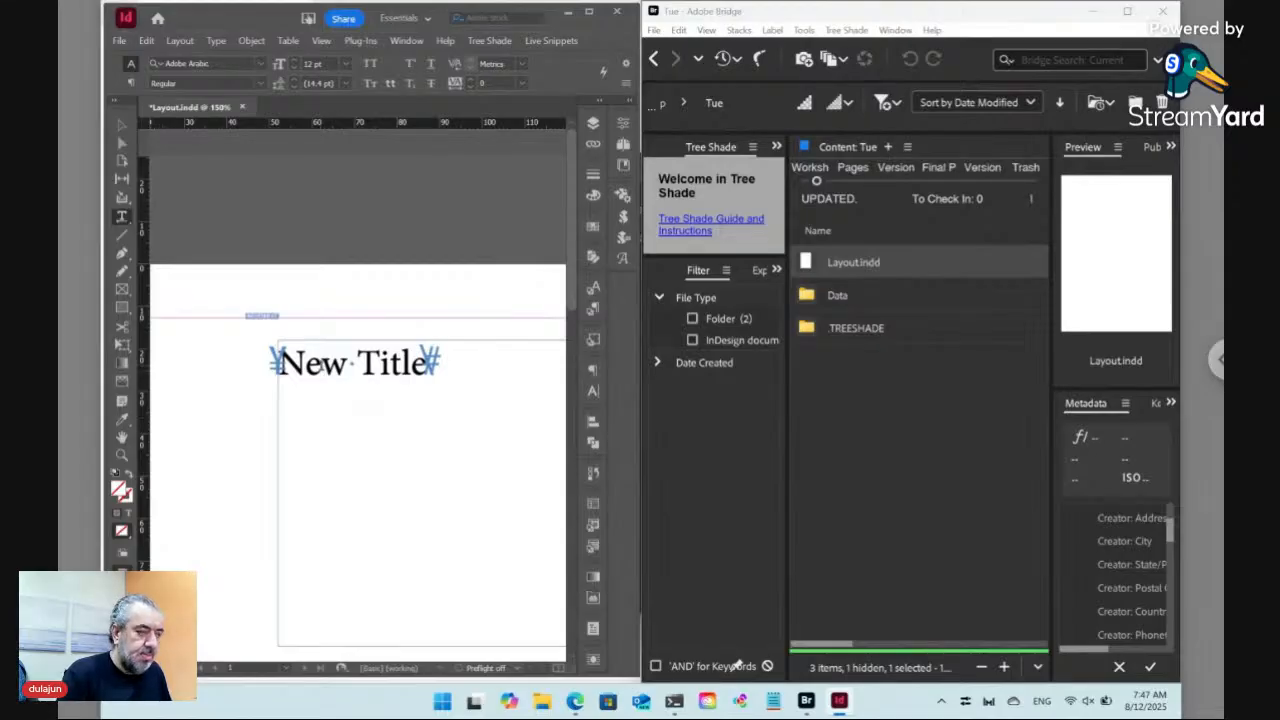
key(ctrl+equal)
key(ctrl+equal)
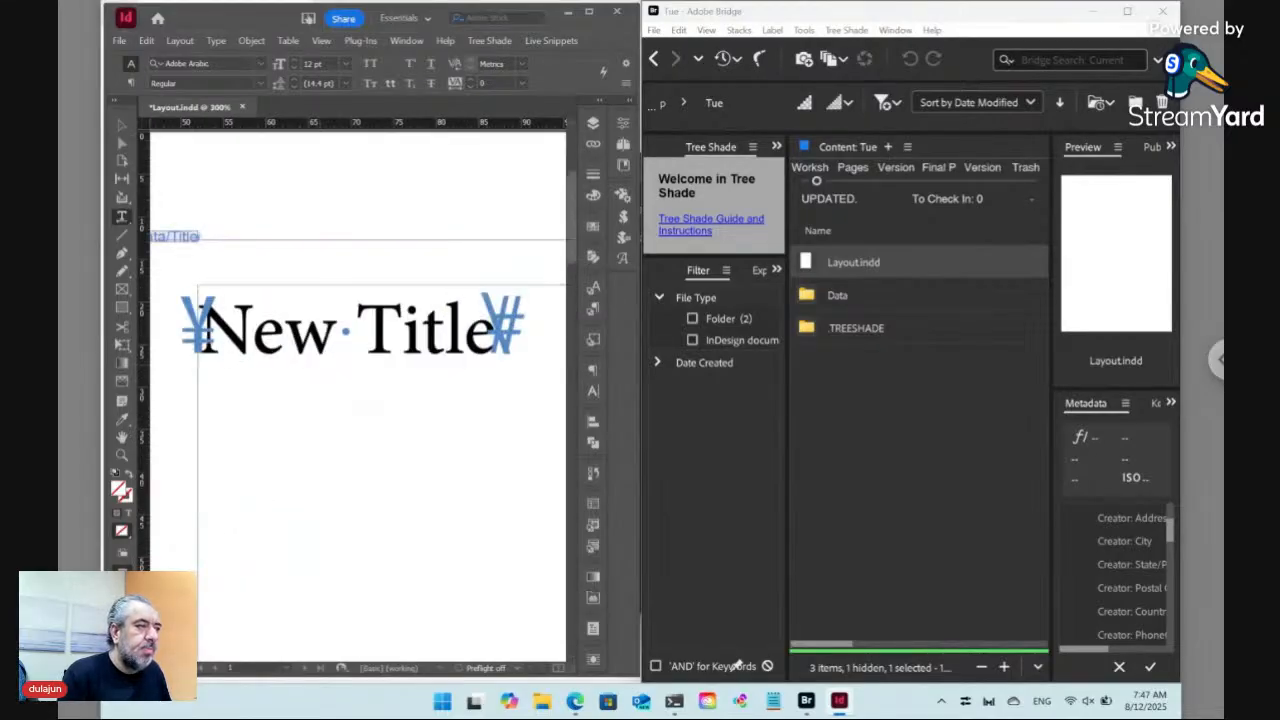
drag(258, 273, 295, 293)
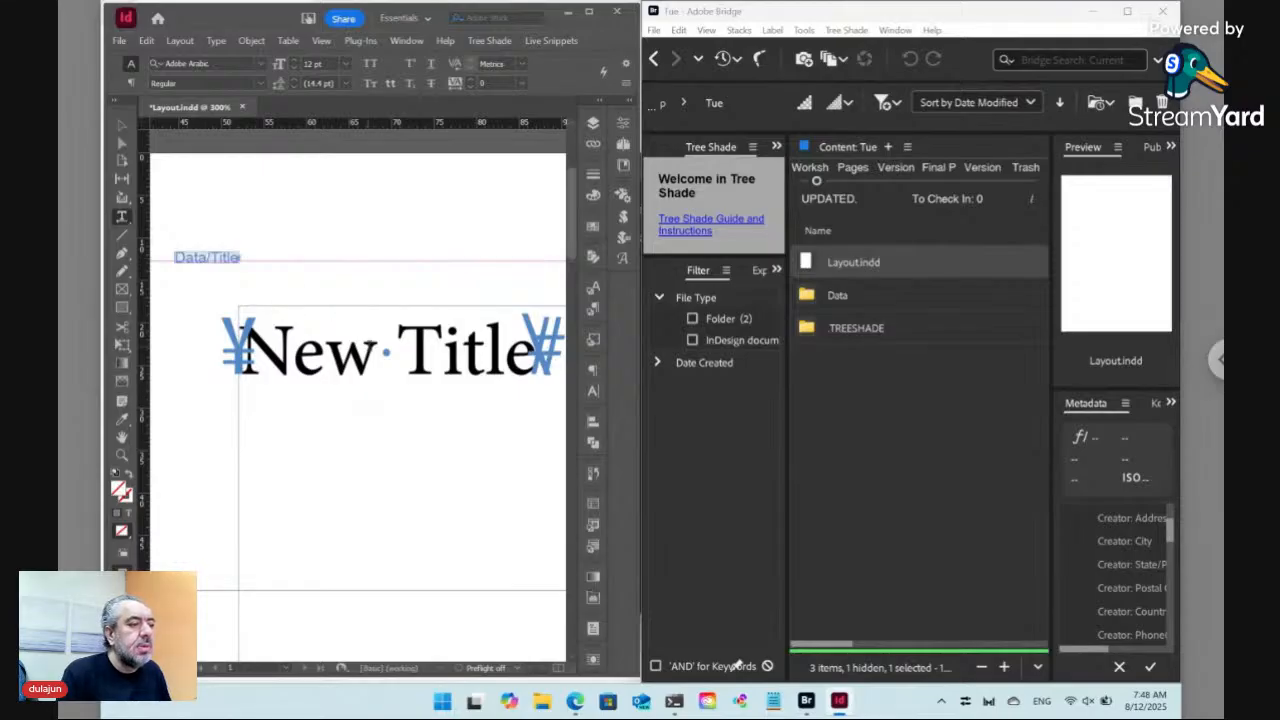
- Select the Data/Title label frame above the title and reveal its Live Snippet in Bridge
click(325, 350)
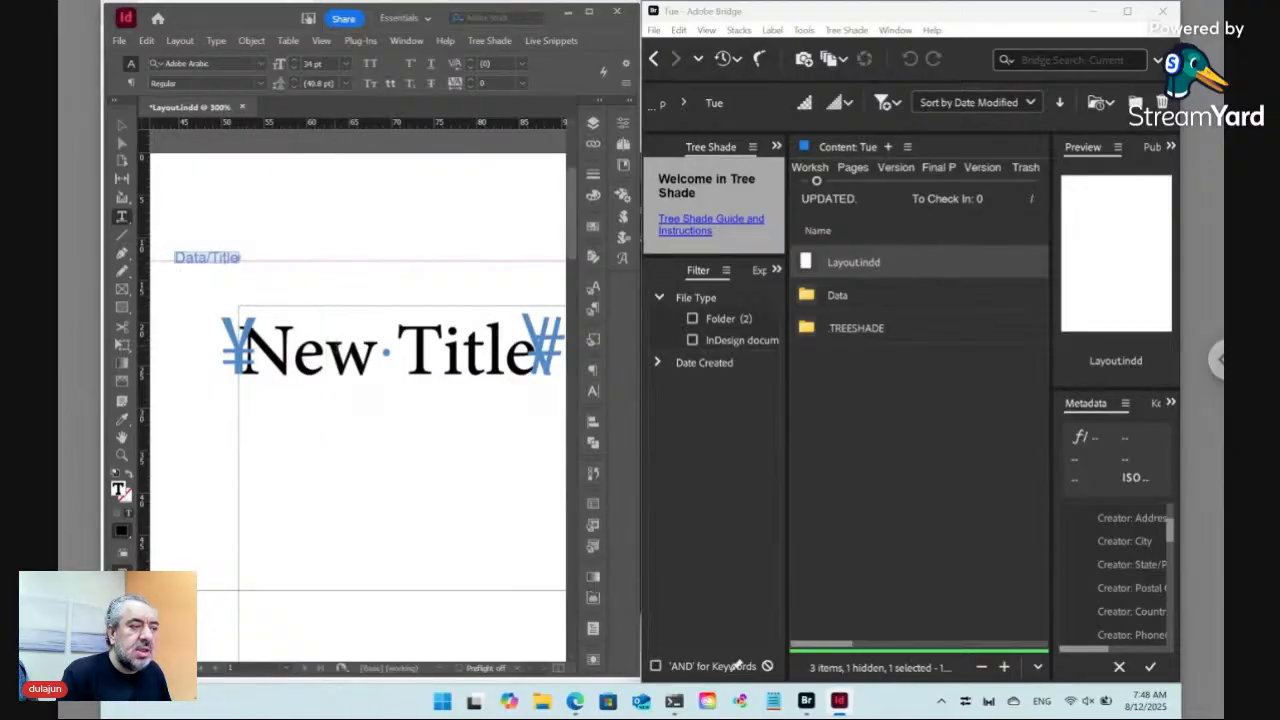
click(213, 257)
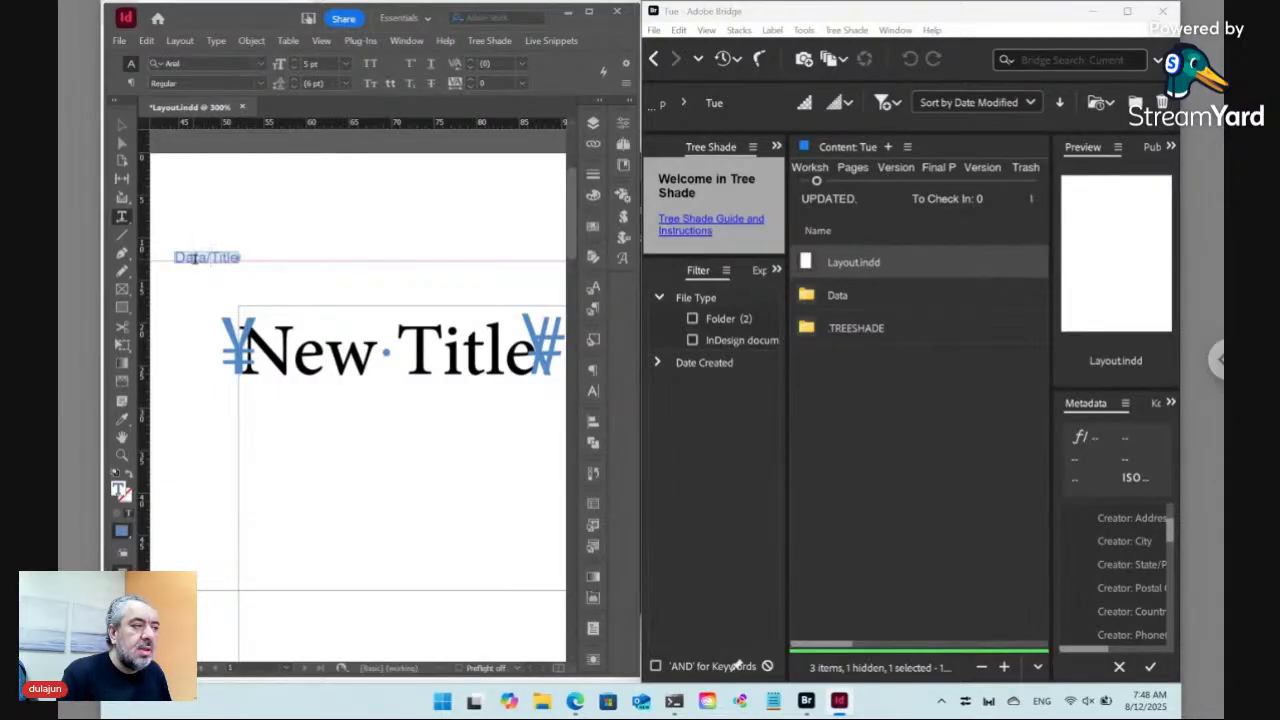
click(122, 125)
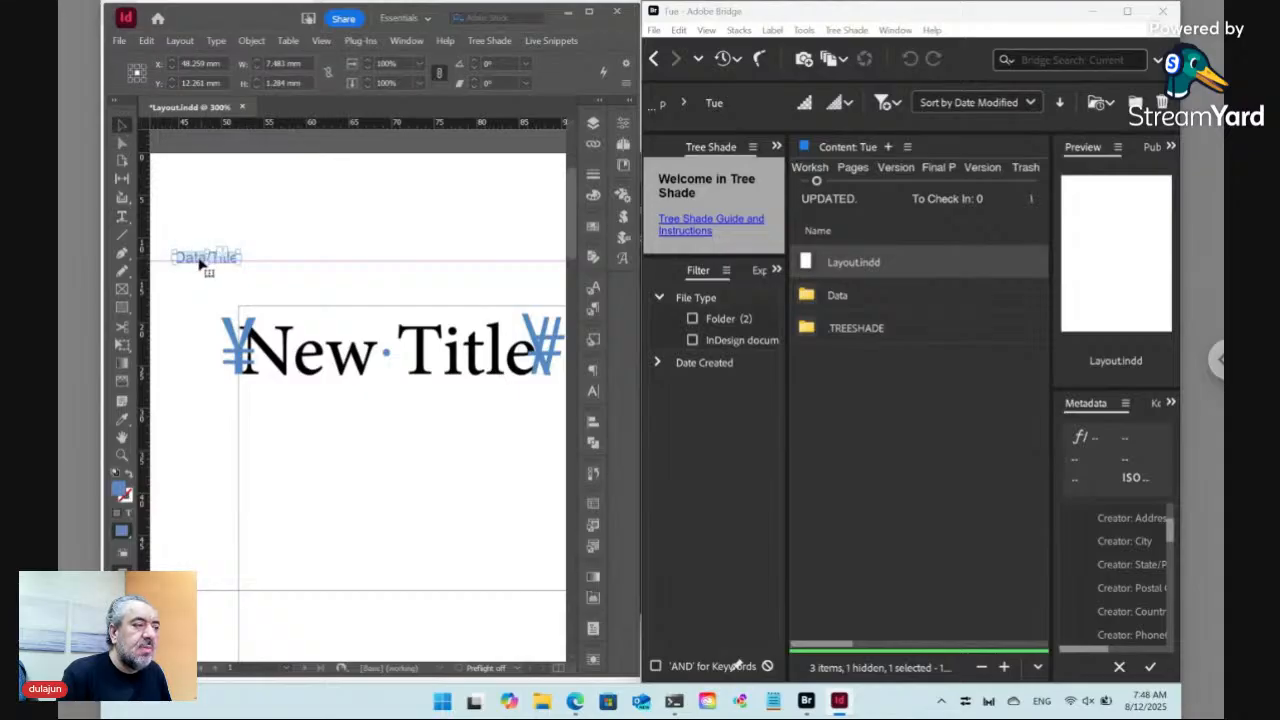
click(122, 217)
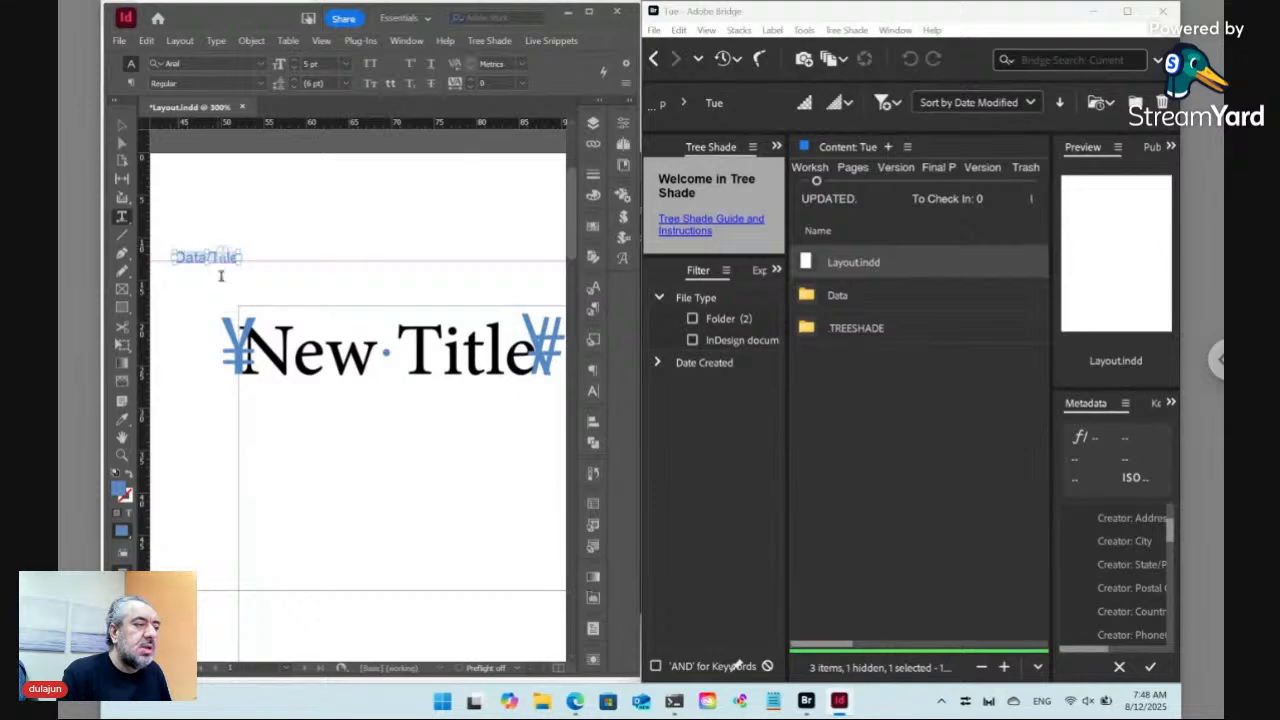
click(121, 125)
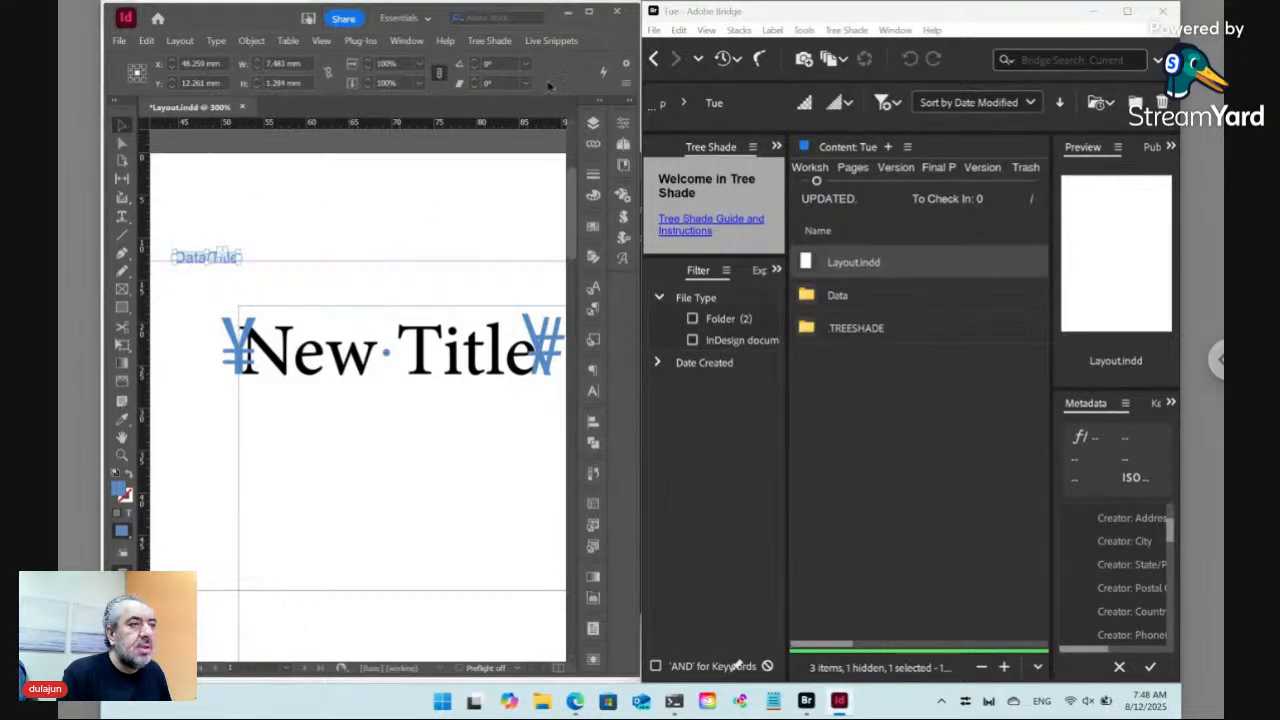
click(553, 41)
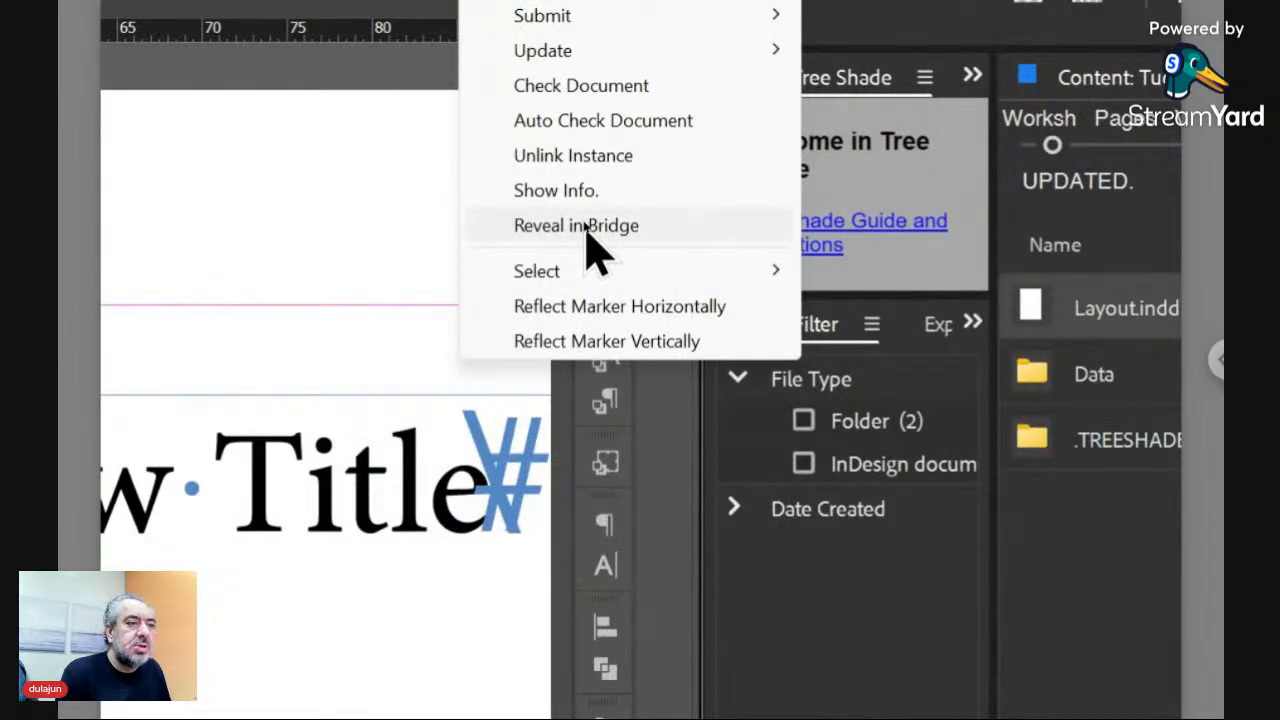
click(585, 226)
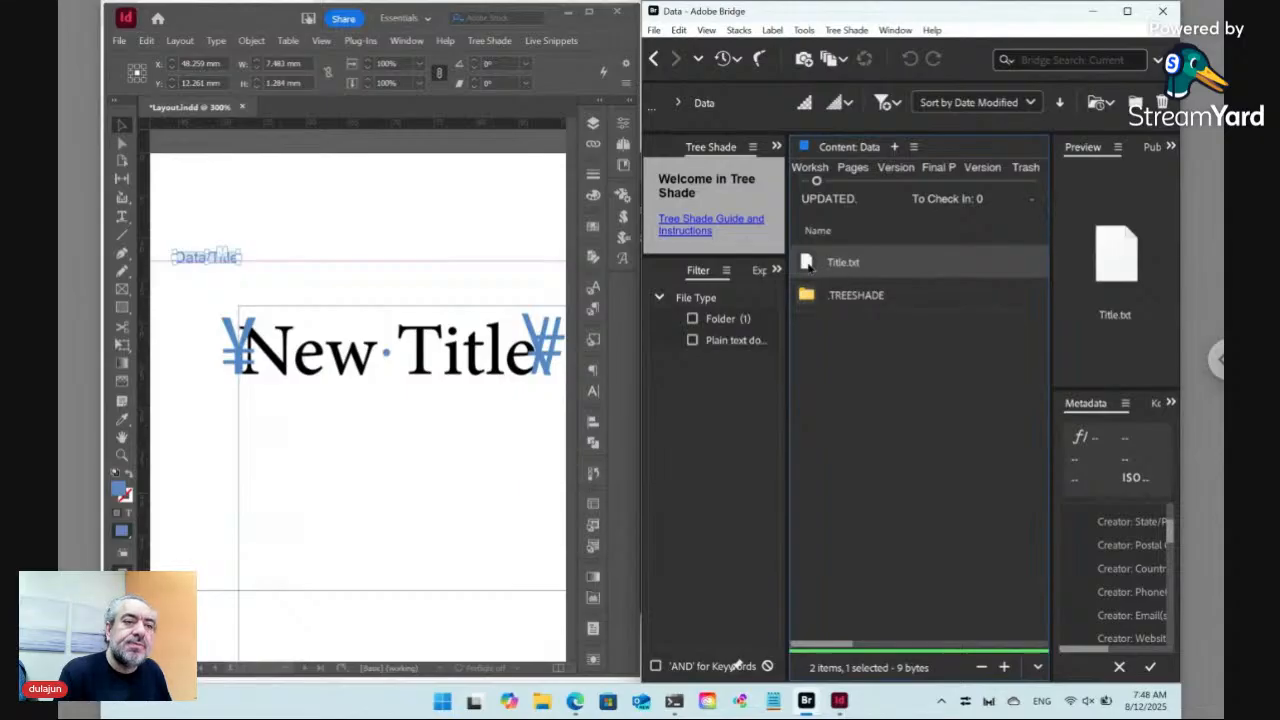
- Change the content of Title.txt in the Data folder to "New Title Edited" and accept it
double_click(808, 263)
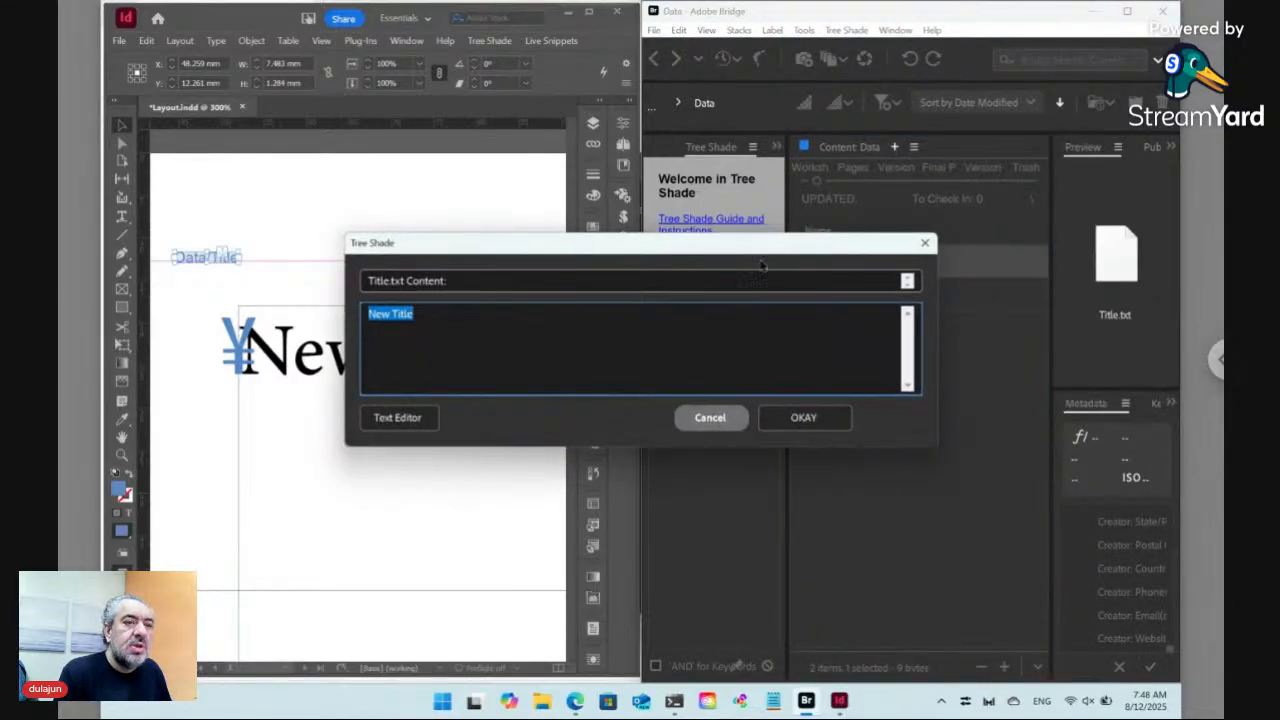
drag(757, 249, 835, 356)
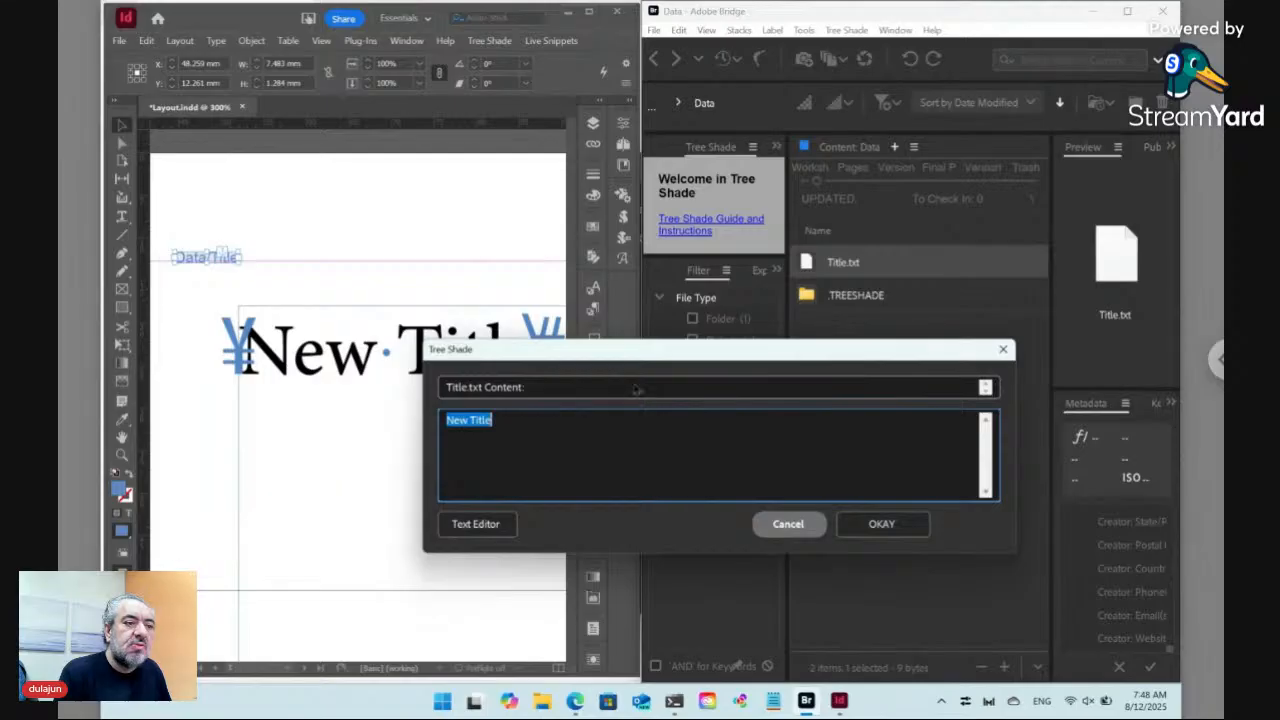
click(449, 419)
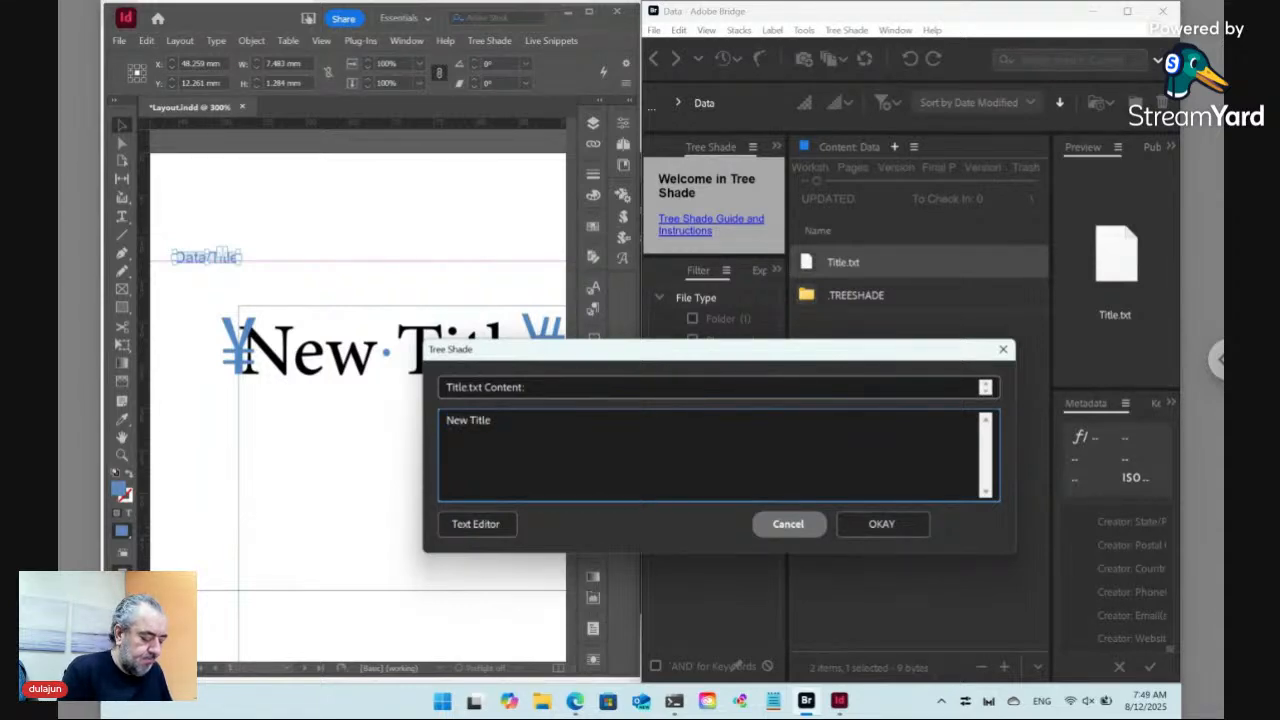
text(Edited)
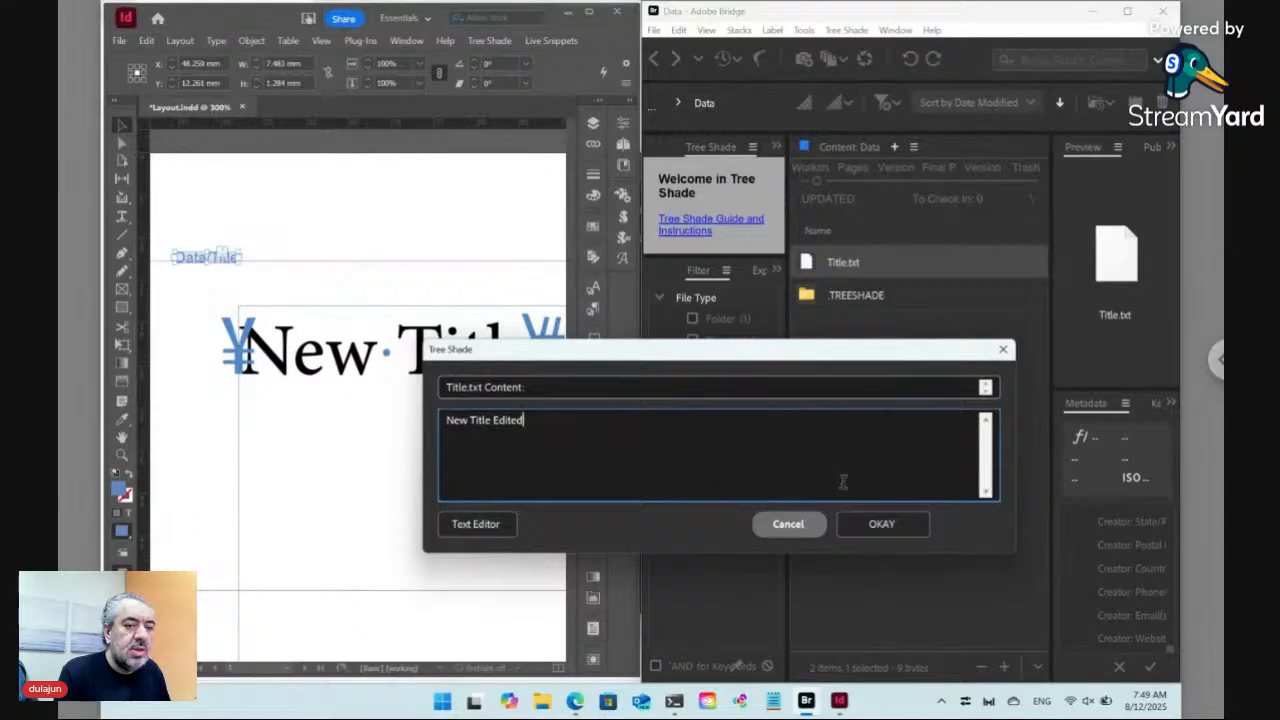
click(889, 522)
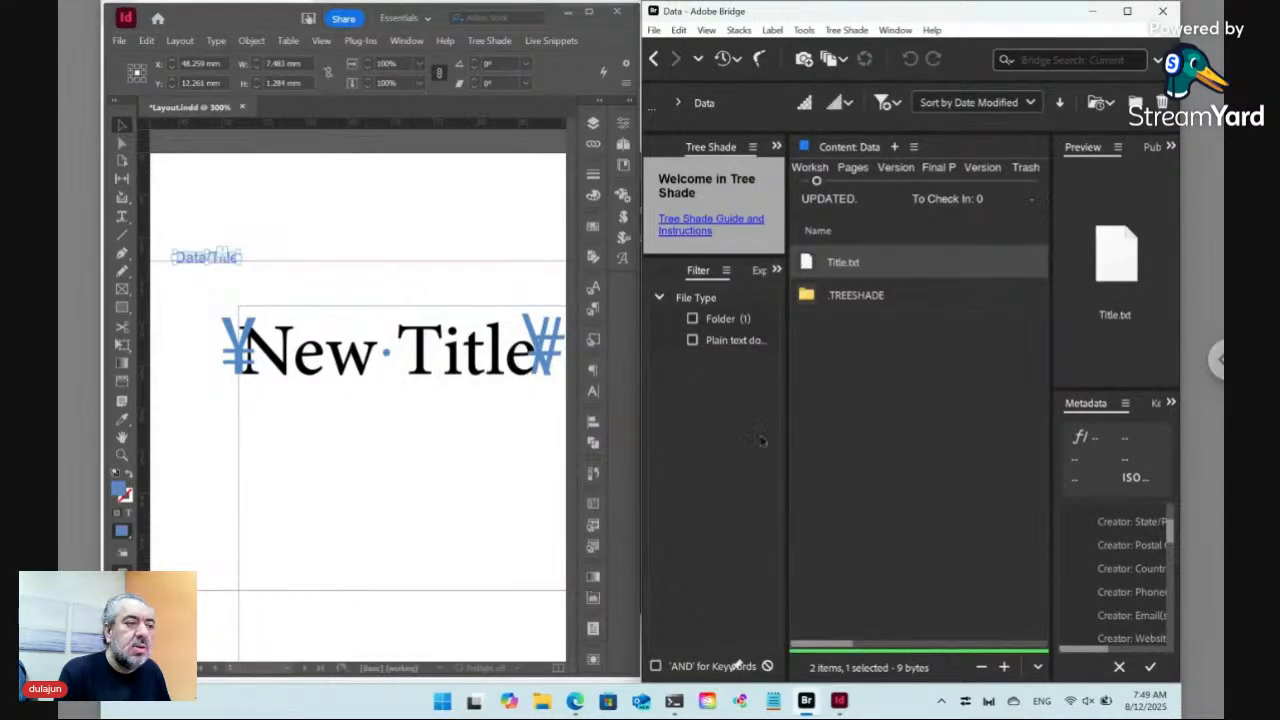
- Update all Live Snippets in the InDesign layout from their source files
click(433, 348)
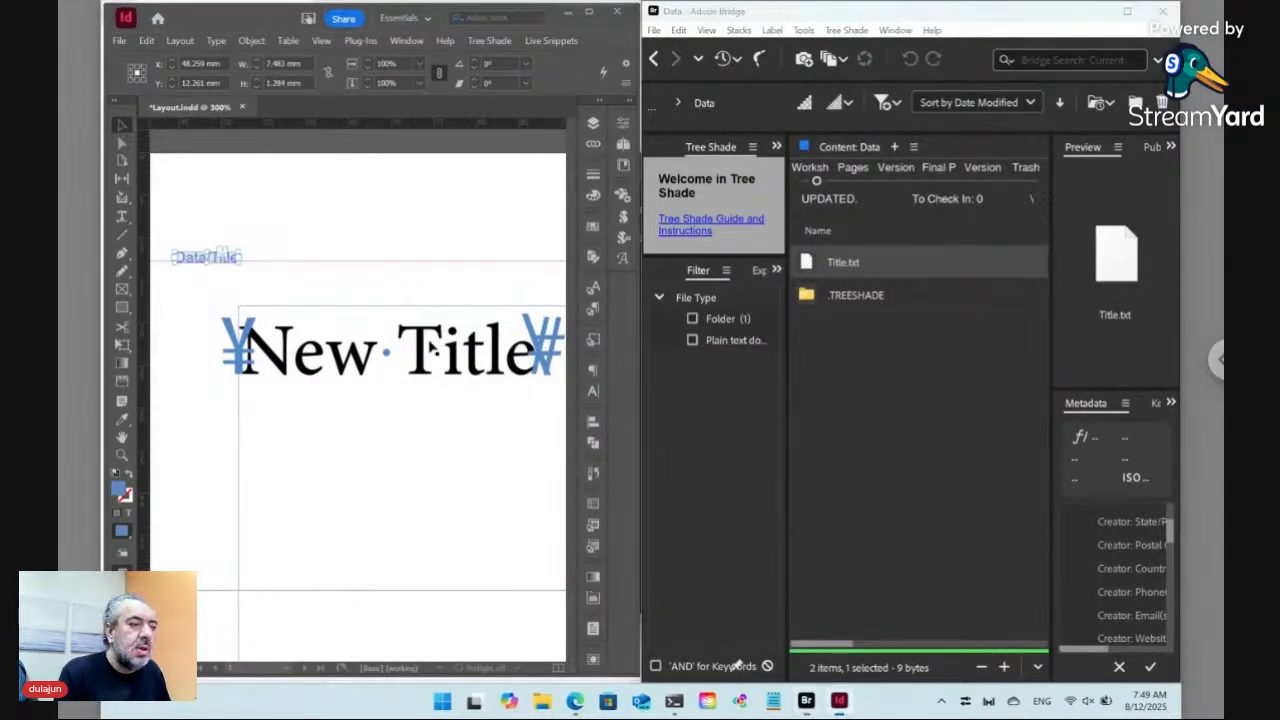
click(548, 40)
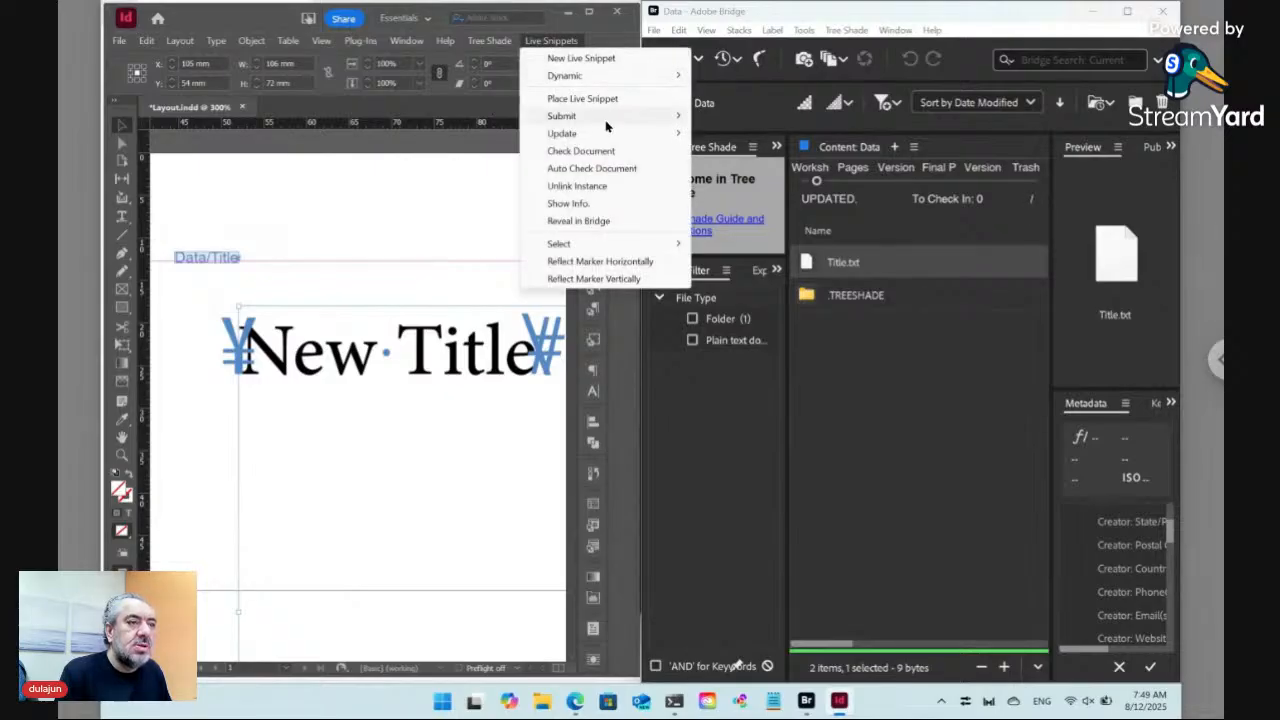
mouse_move(604, 135)
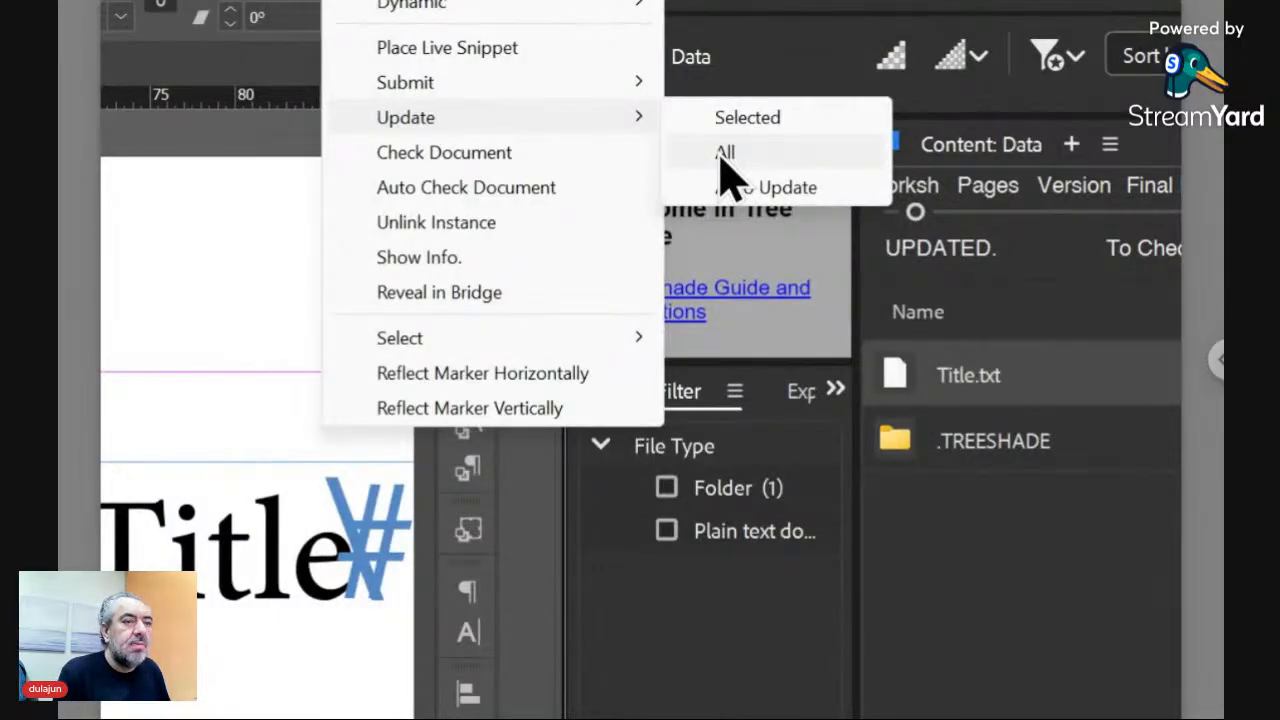
click(724, 152)
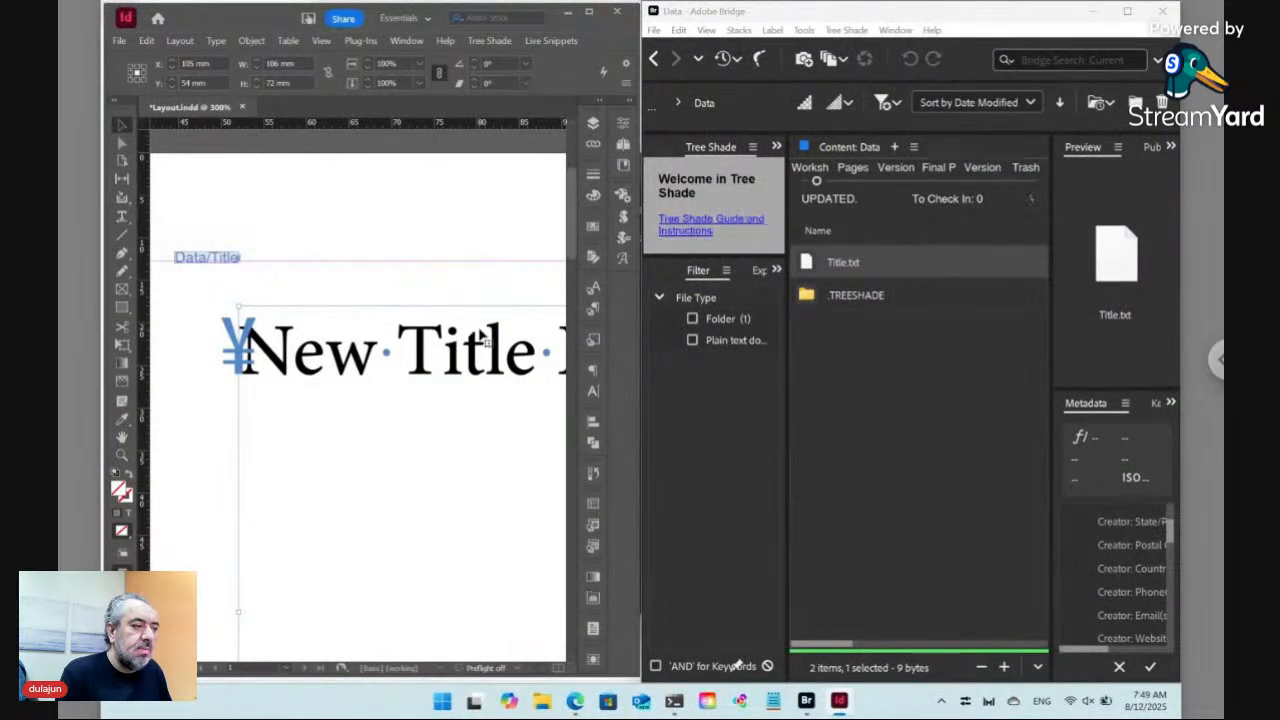
drag(510, 338, 384, 331)
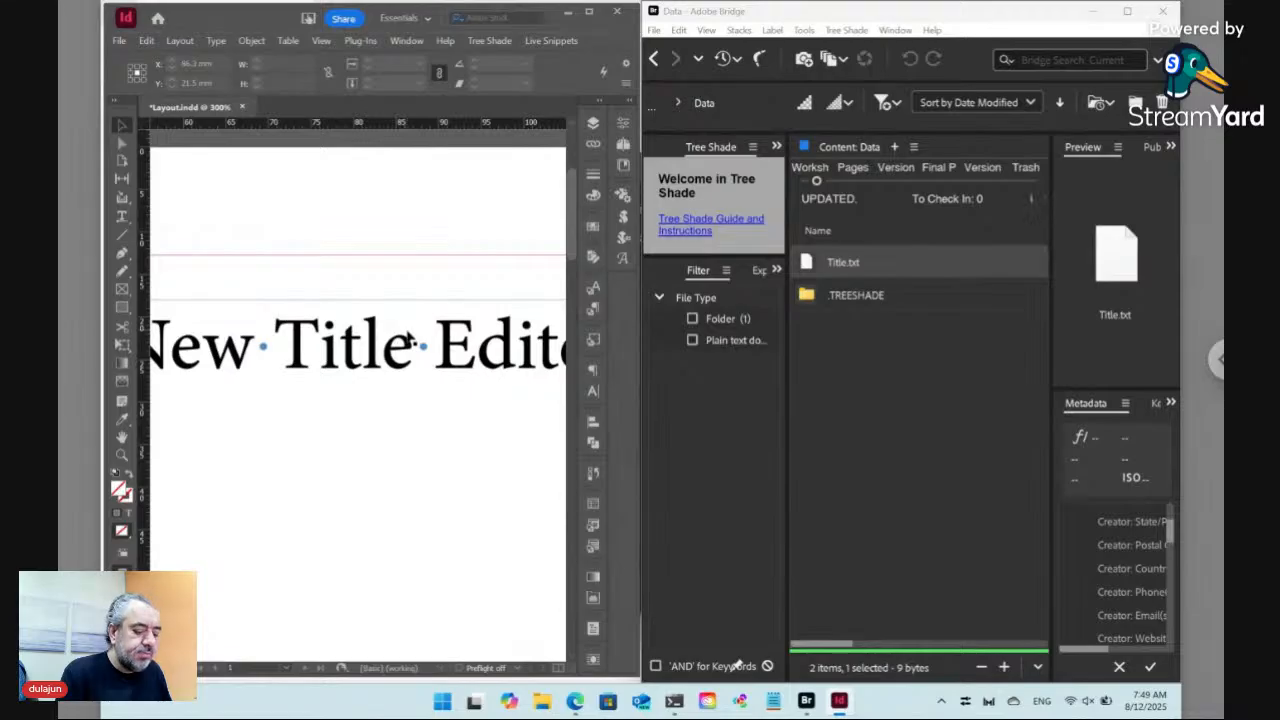
key(ctrl+minus)
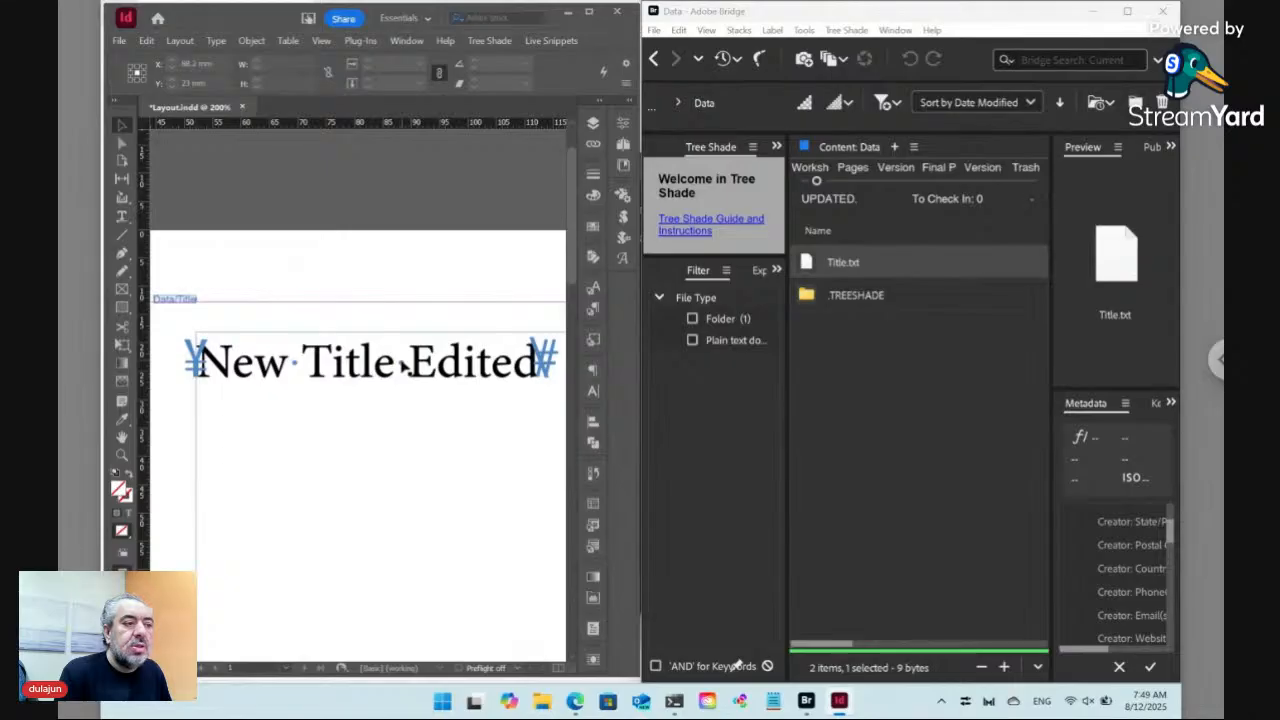
- Copy the whole "New Title Edited" text and paste it into a new text frame drawn below the first one
double_click(400, 366)
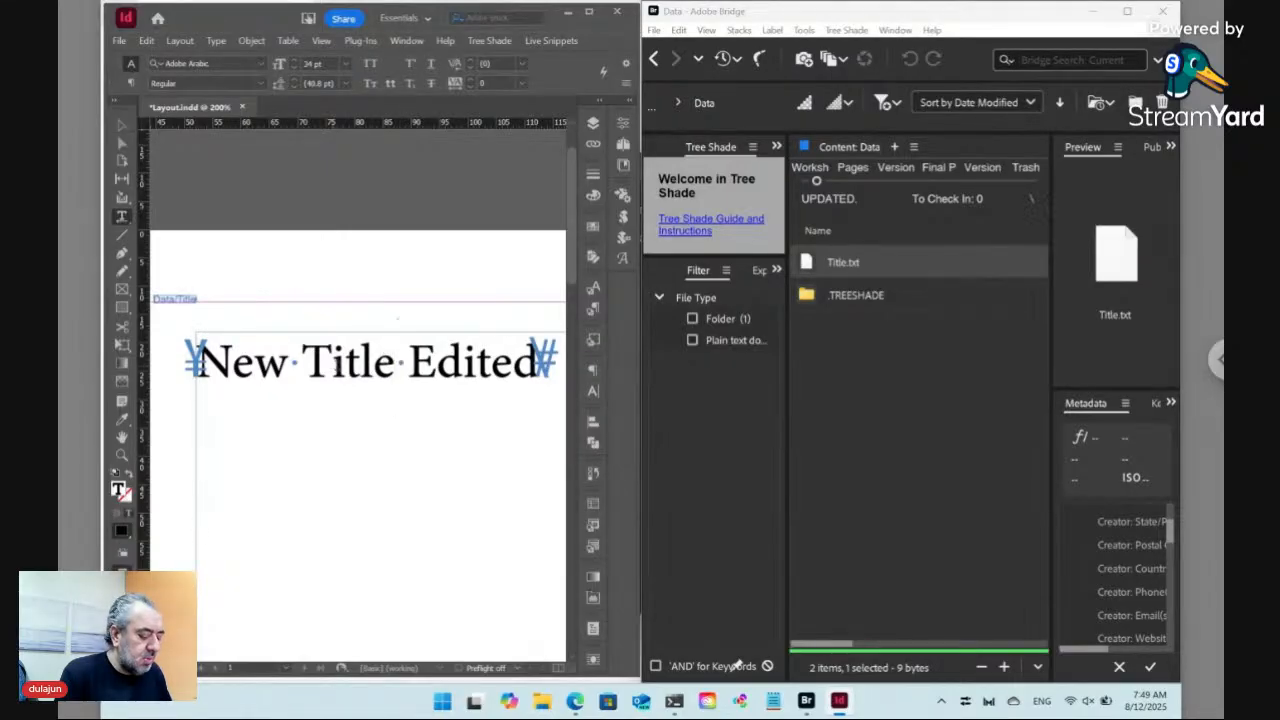
triple_click(337, 368)
key(ctrl+c)
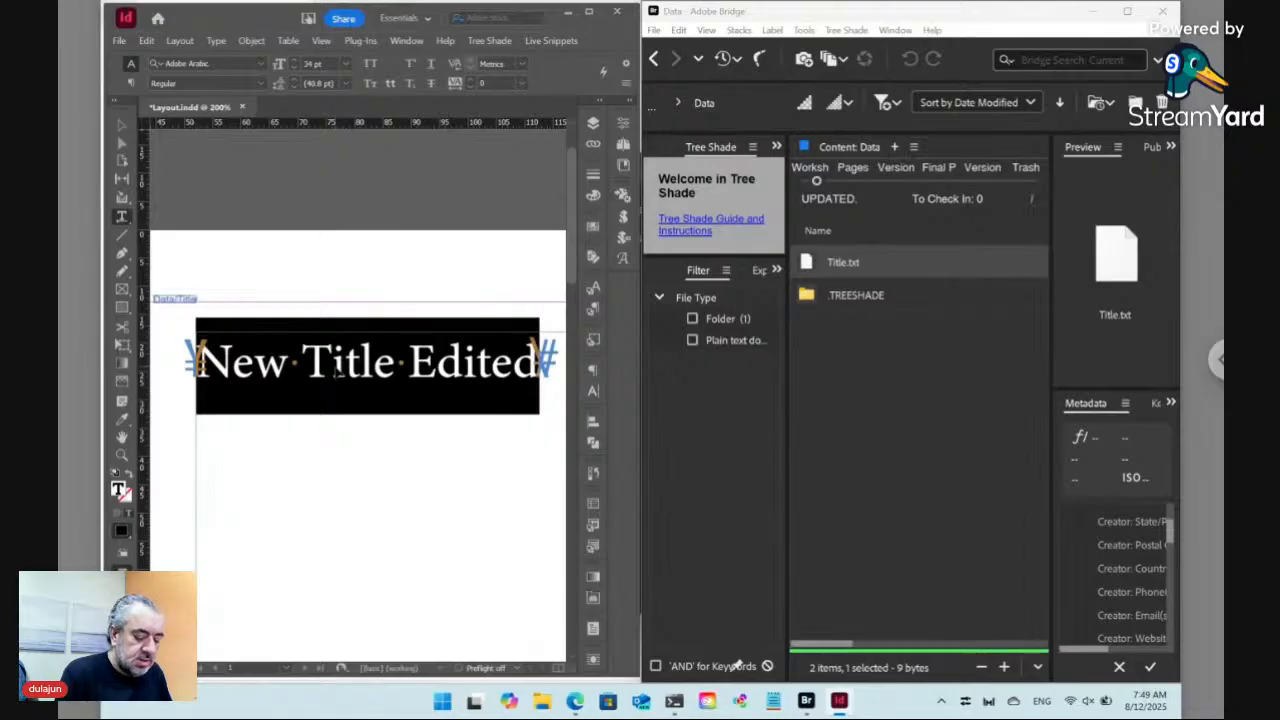
key(ctrl+0)
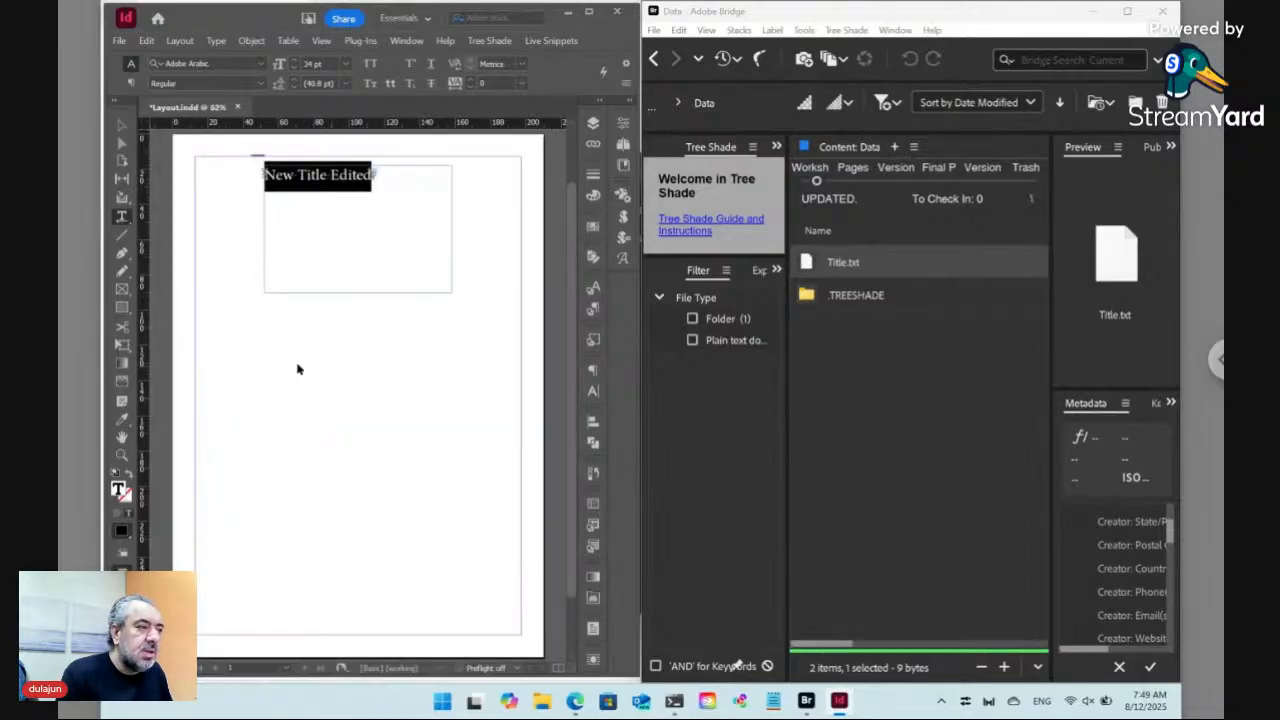
click(246, 372)
drag(216, 331, 473, 585)
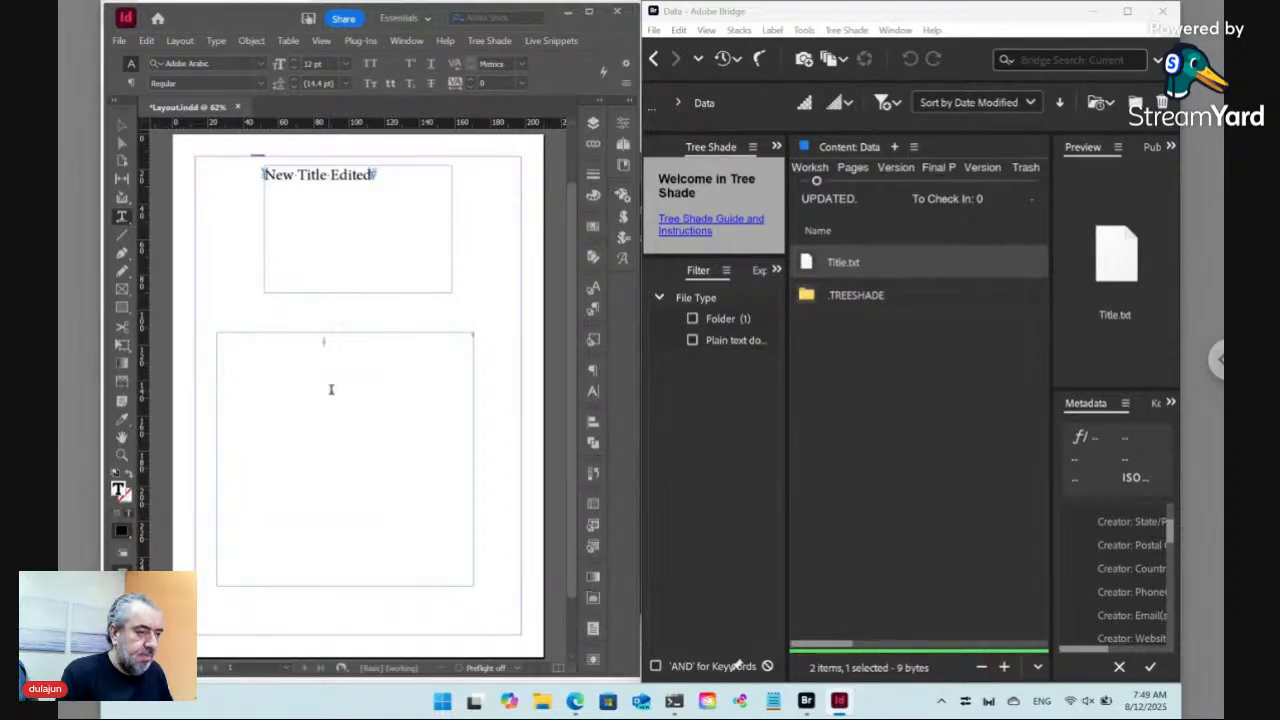
key(ctrl+v)
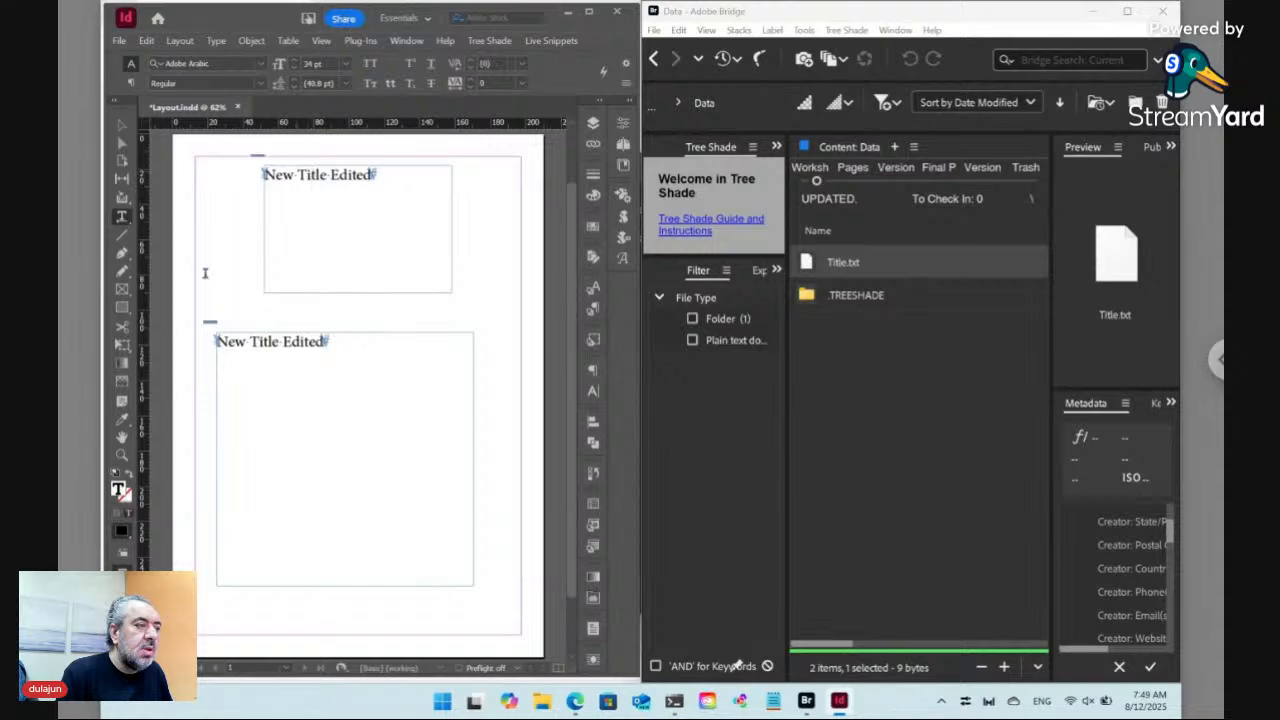
- Delete the word "New" from the beginning of the title in the upper text frame
click(121, 455)
drag(242, 145, 436, 212)
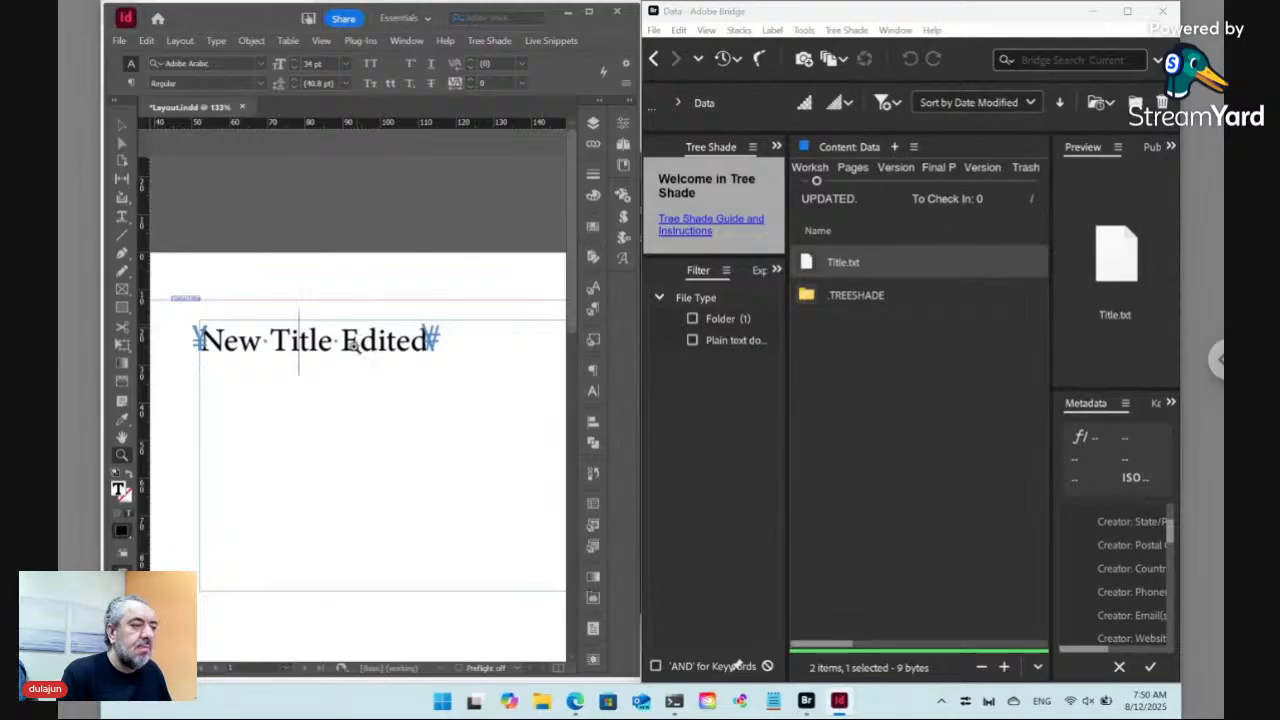
click(122, 217)
click(263, 340)
key(BackSpace)
key(BackSpace)
key(BackSpace)
key(BackSpace)
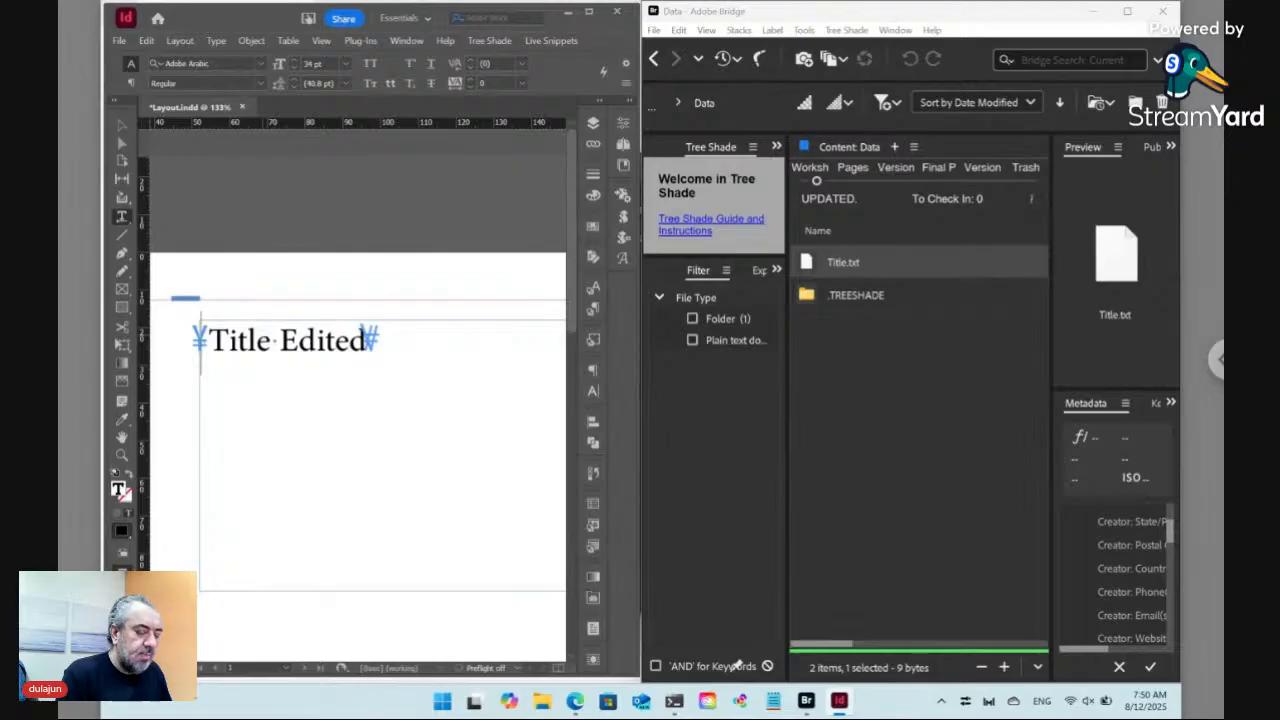
text(Old)
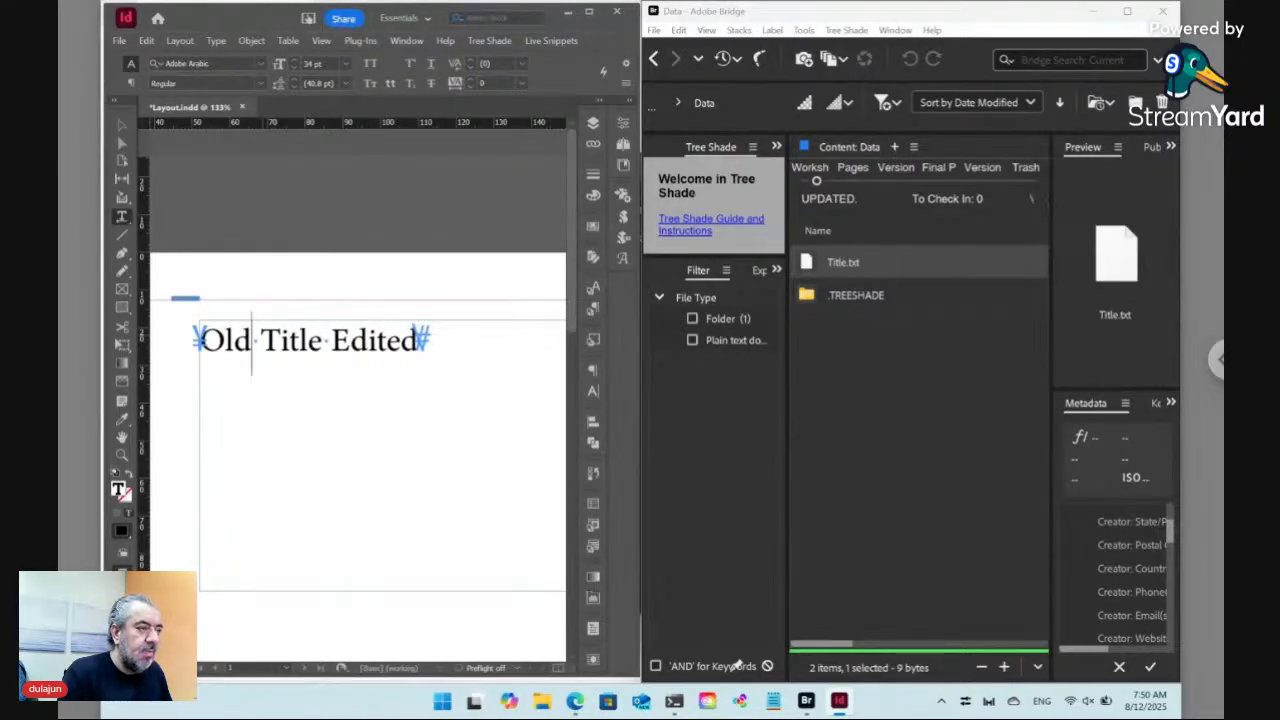
key(BackSpace)
key(BackSpace)
key(BackSpace)
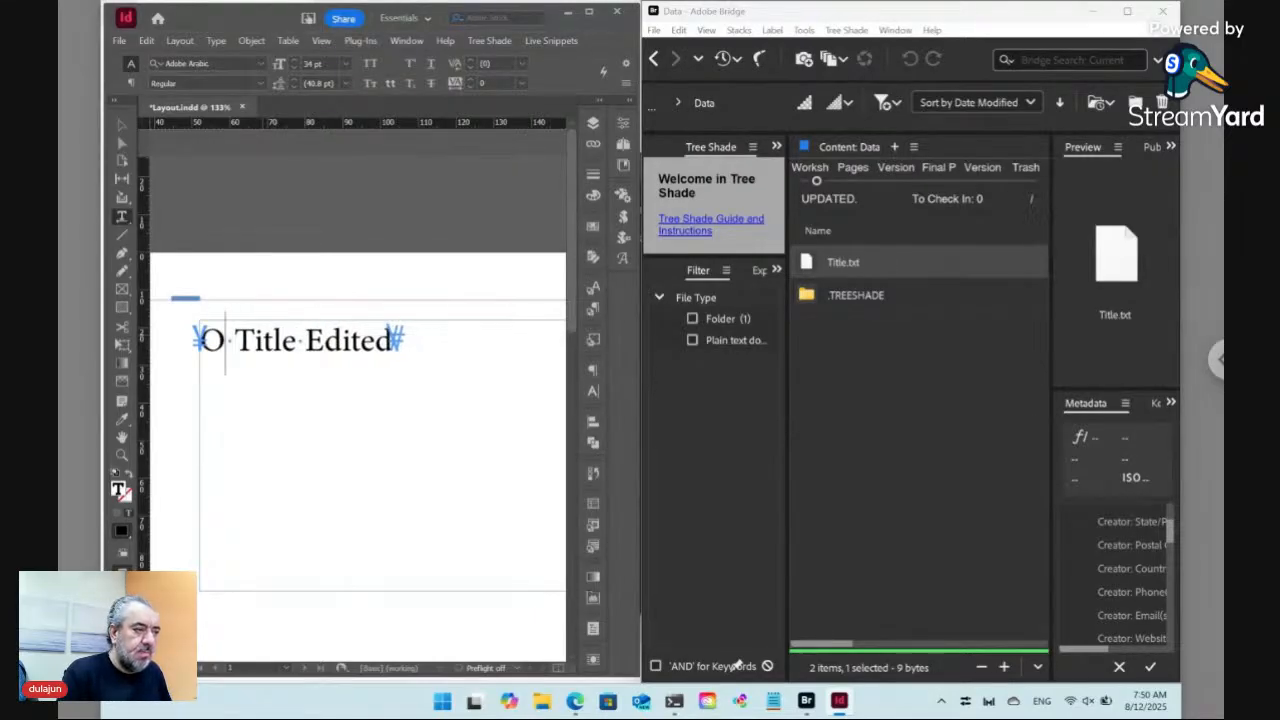
- Enter "Newest" as the first word of the upper title and submit the selected Live Snippet to its source file
text(Newest)
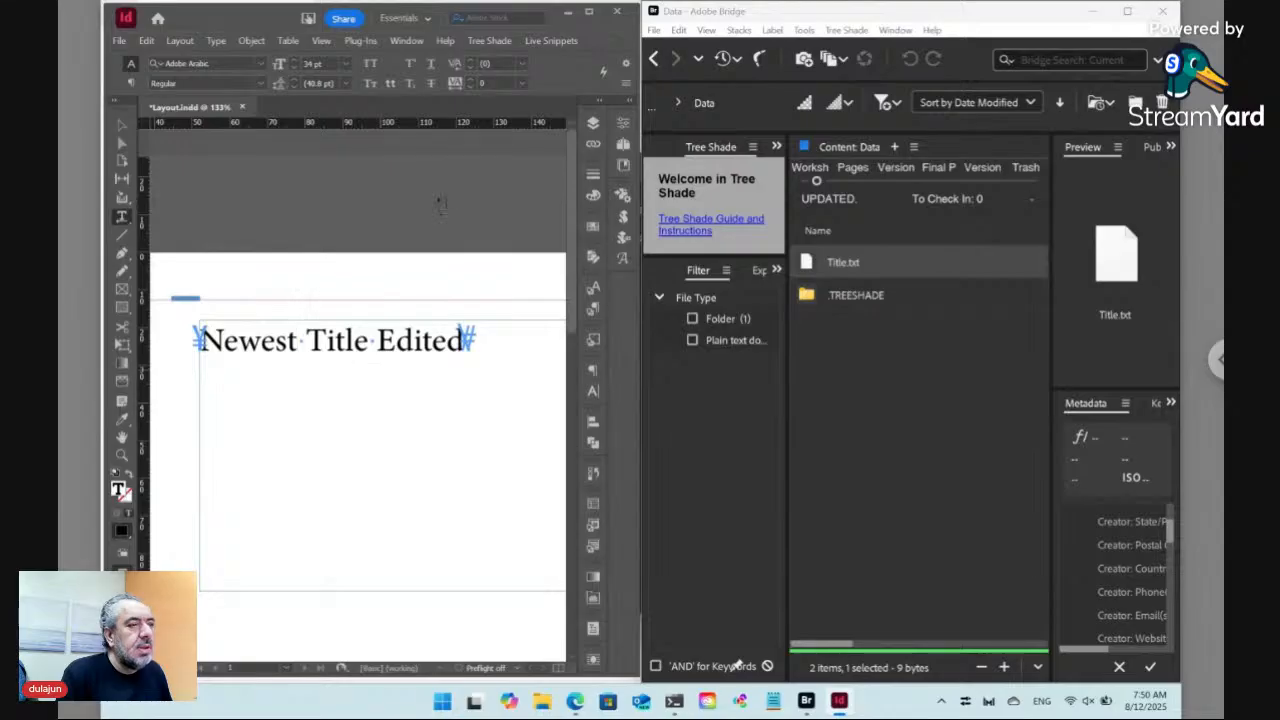
click(560, 41)
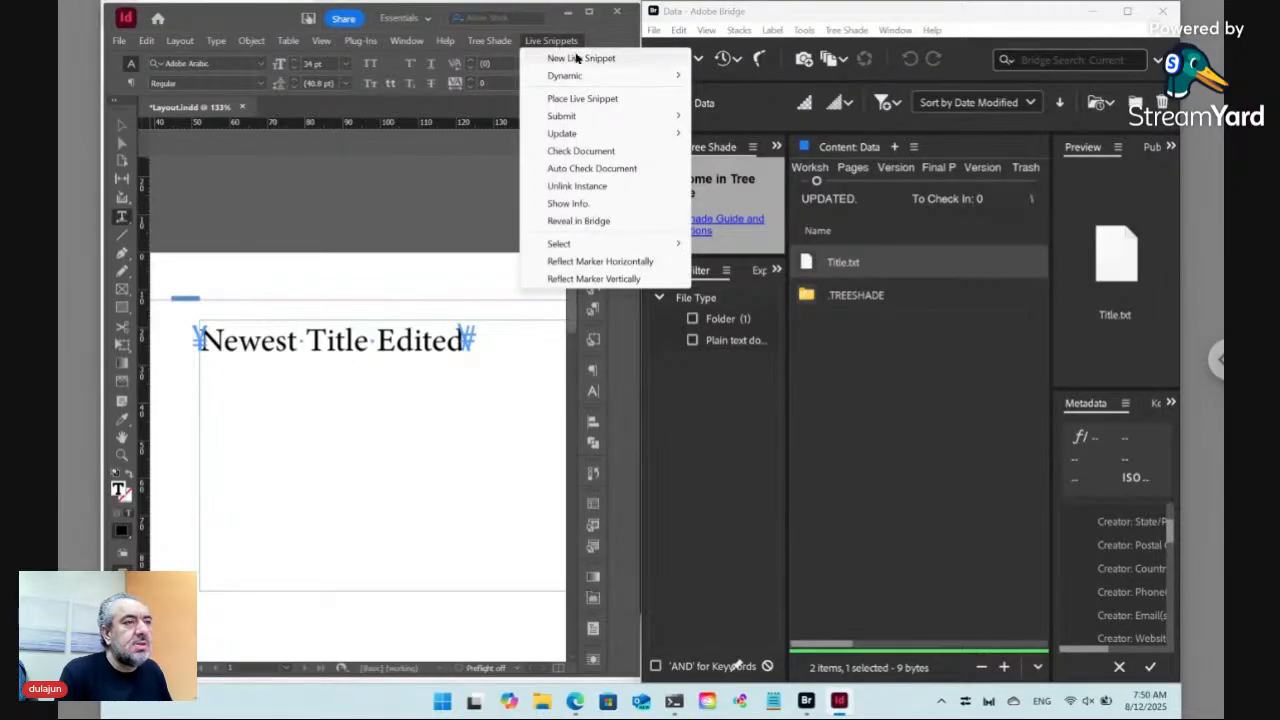
mouse_move(576, 118)
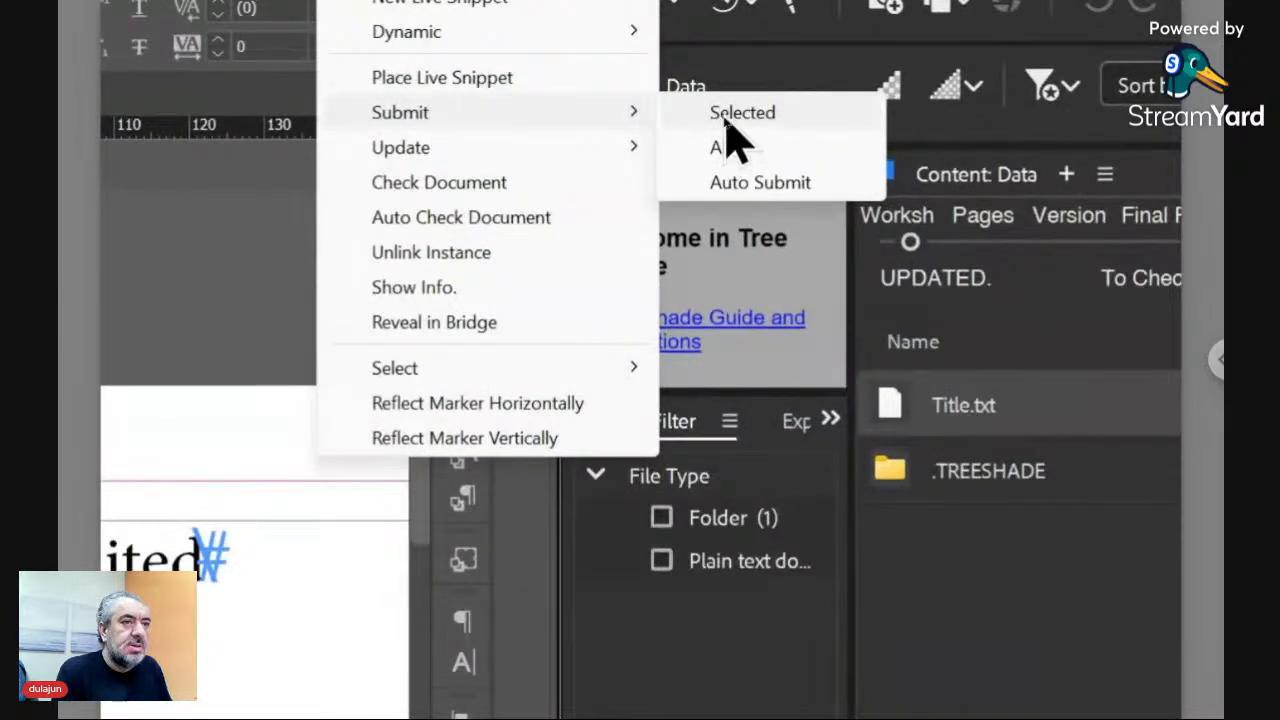
click(725, 118)
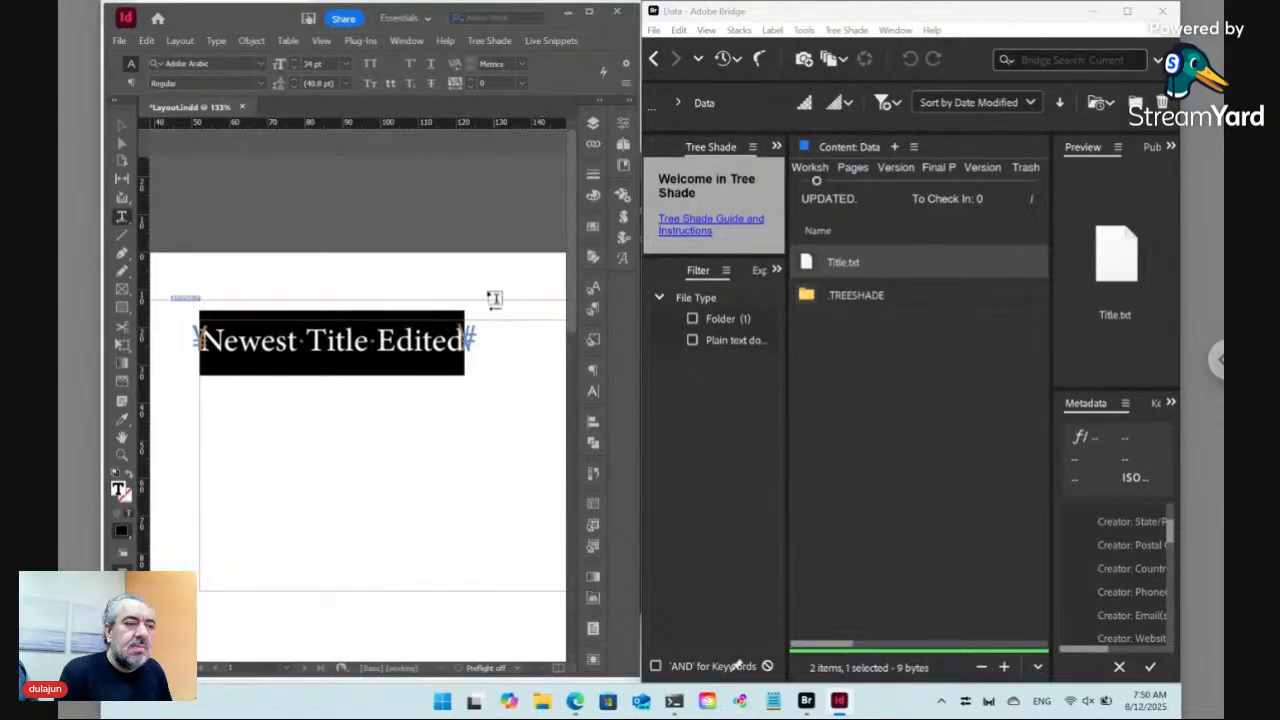
- Place the cursor in the "New Title Edited" text of the lower frame and update only that selected Live Snippet
drag(575, 295, 557, 385)
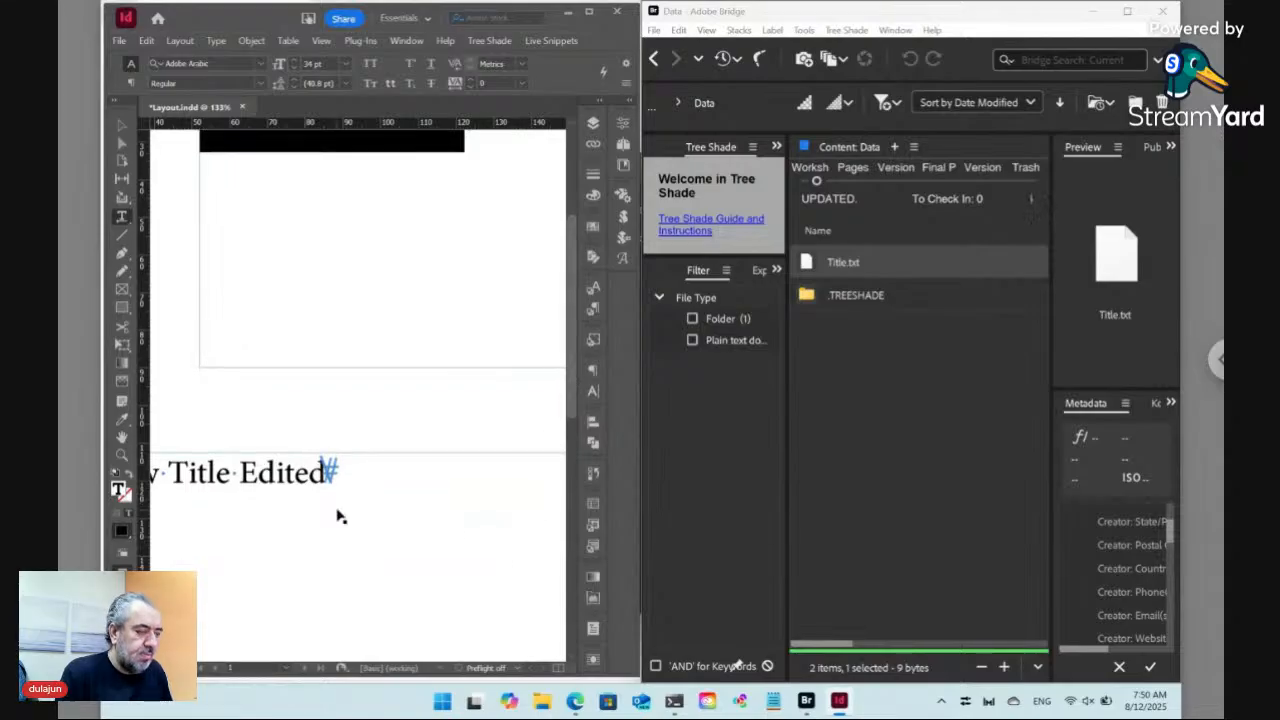
key(ctrl+shift+a)
drag(289, 420, 390, 417)
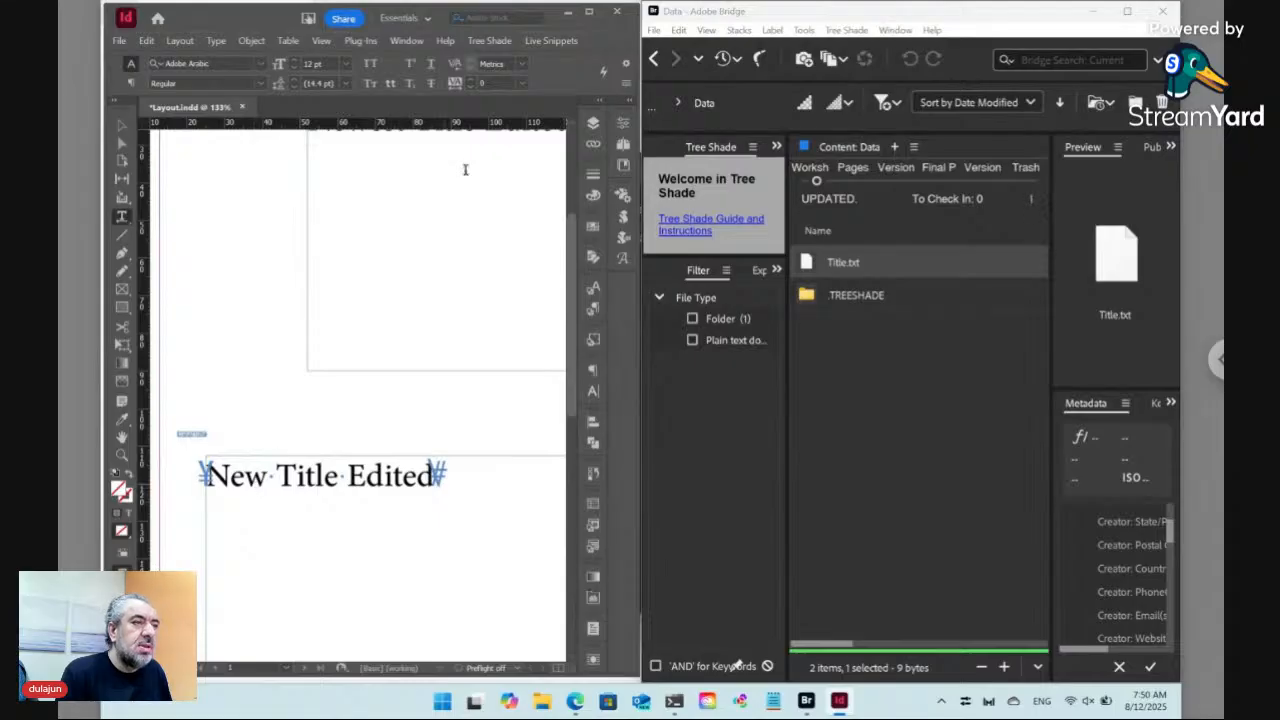
click(553, 41)
mouse_move(575, 135)
click(463, 232)
click(336, 476)
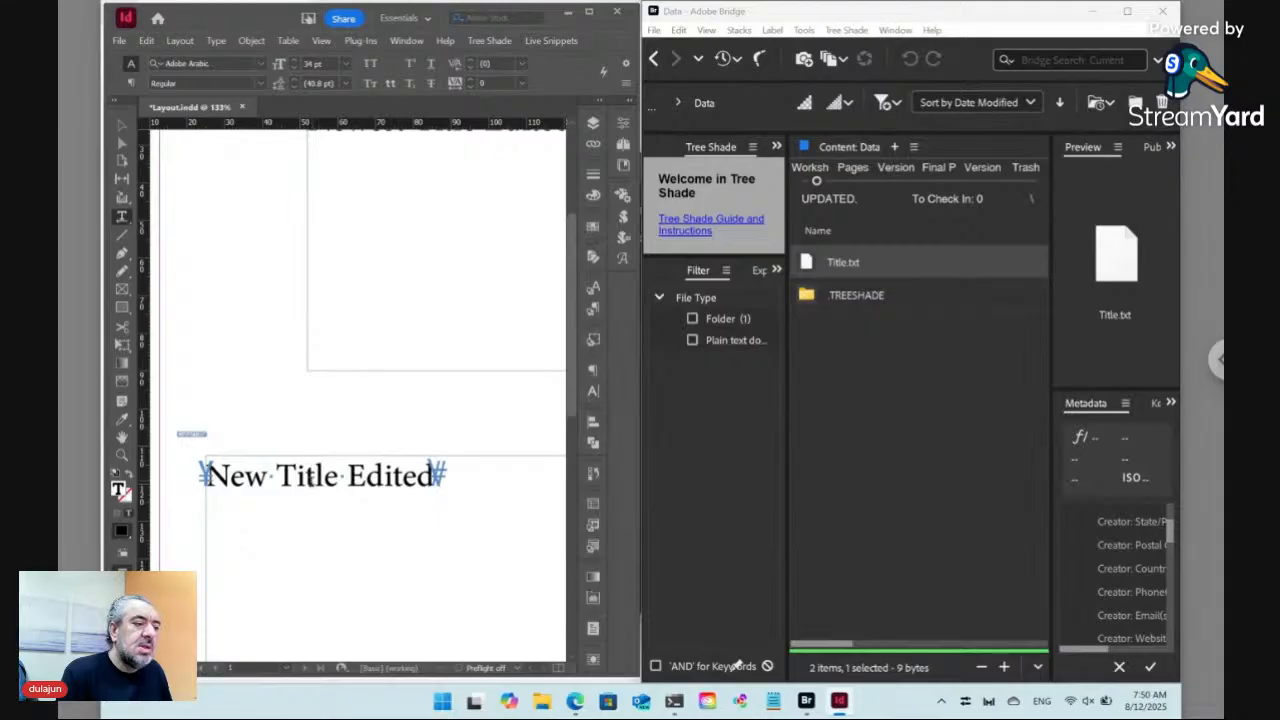
click(552, 41)
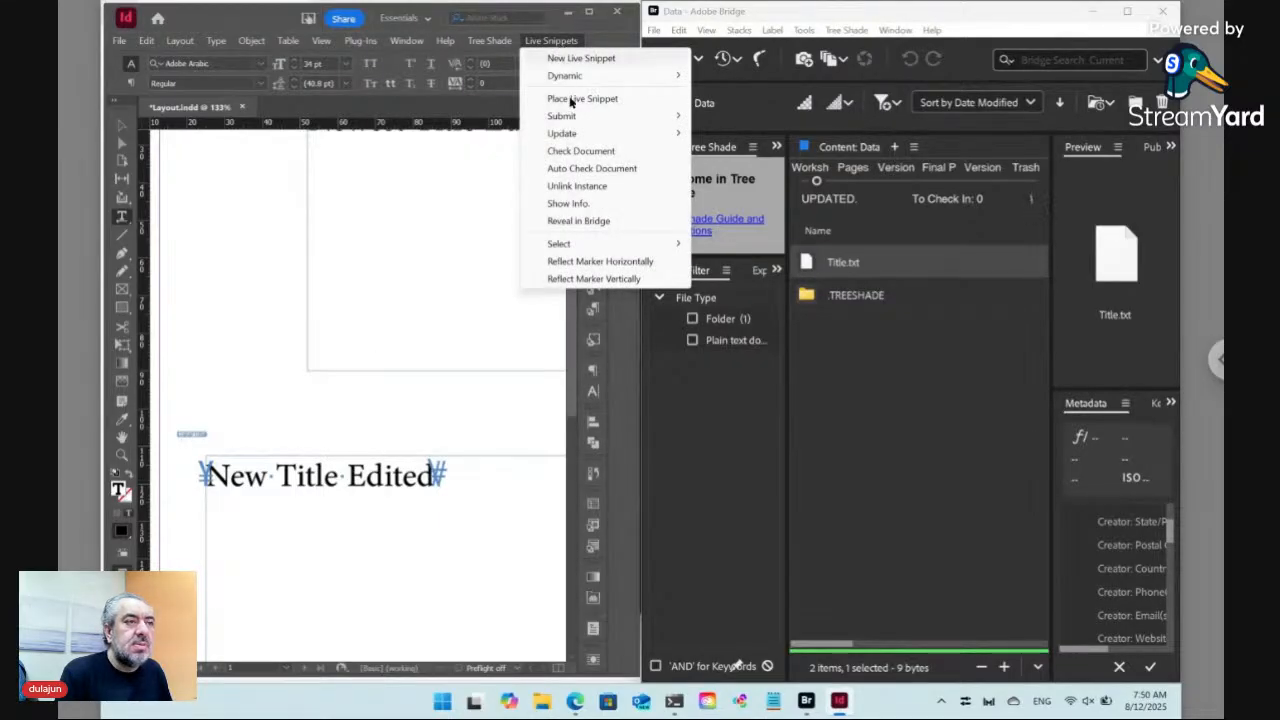
mouse_move(617, 136)
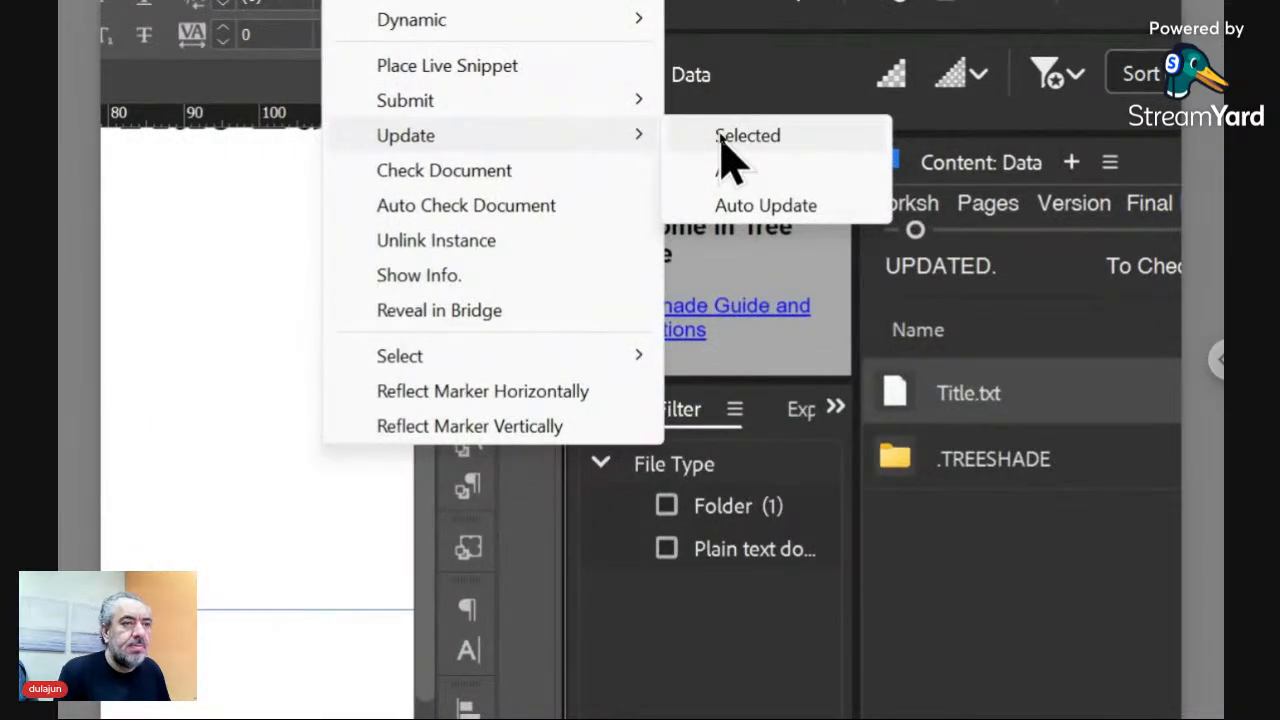
click(740, 136)
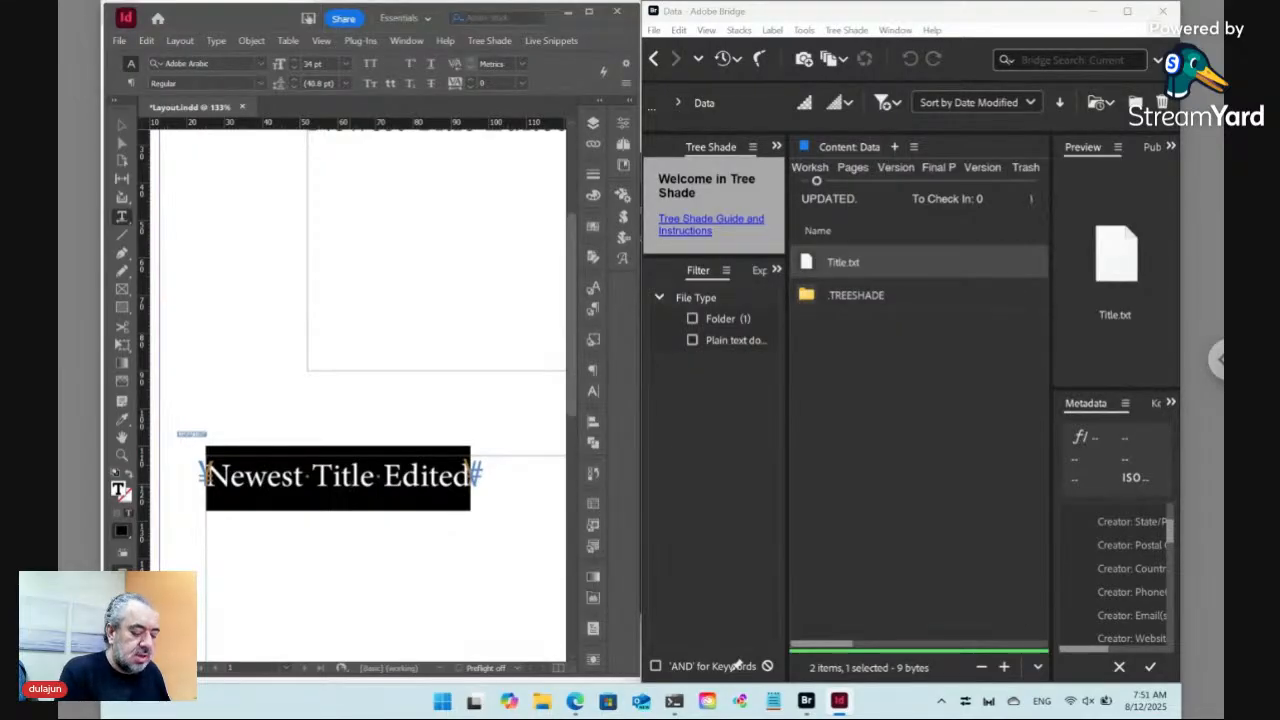
- Shorten the lower text frame to about 25 mm high and move it up close beneath the upper frame
key(ctrl+0)
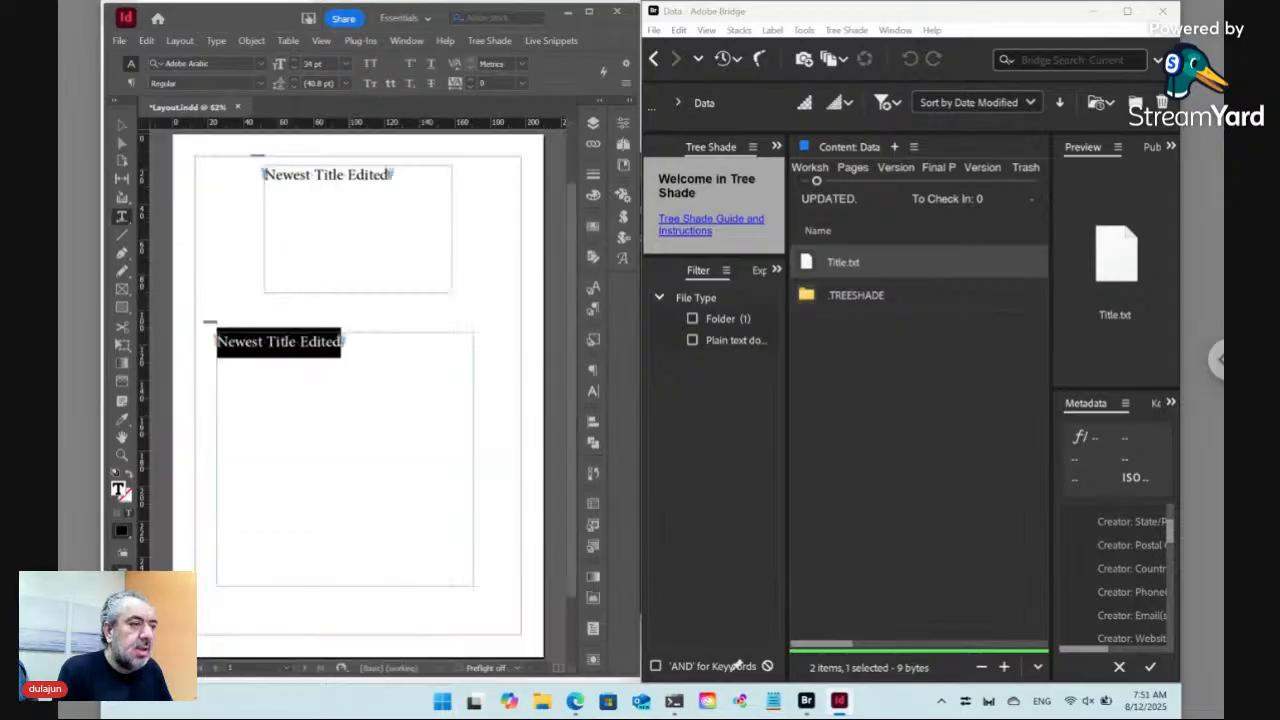
key(ctrl+shift+a)
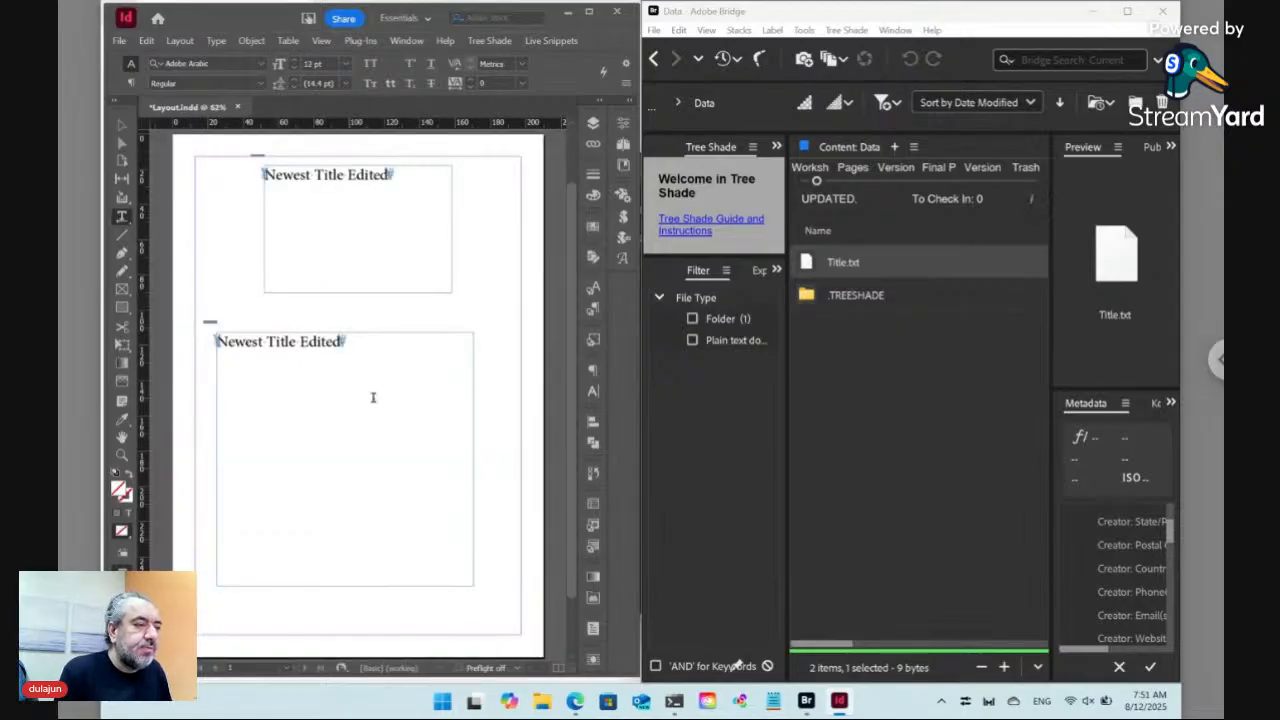
click(121, 124)
click(313, 474)
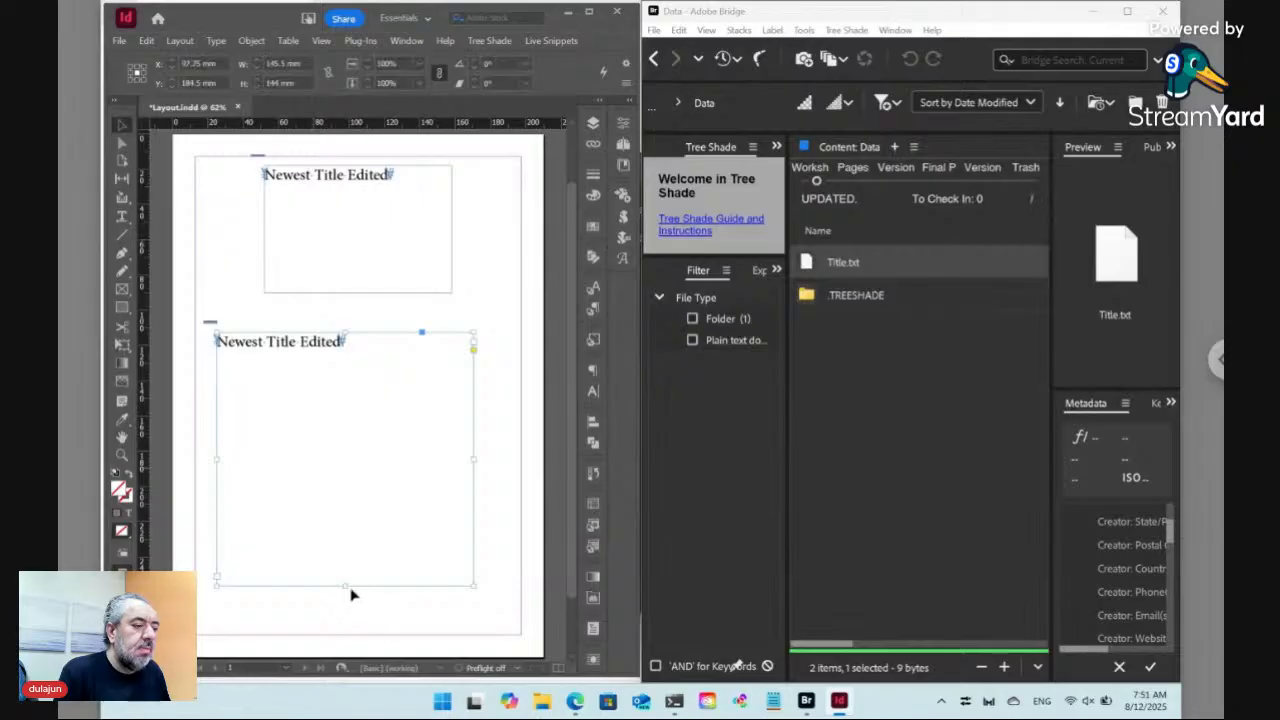
drag(346, 586, 323, 336)
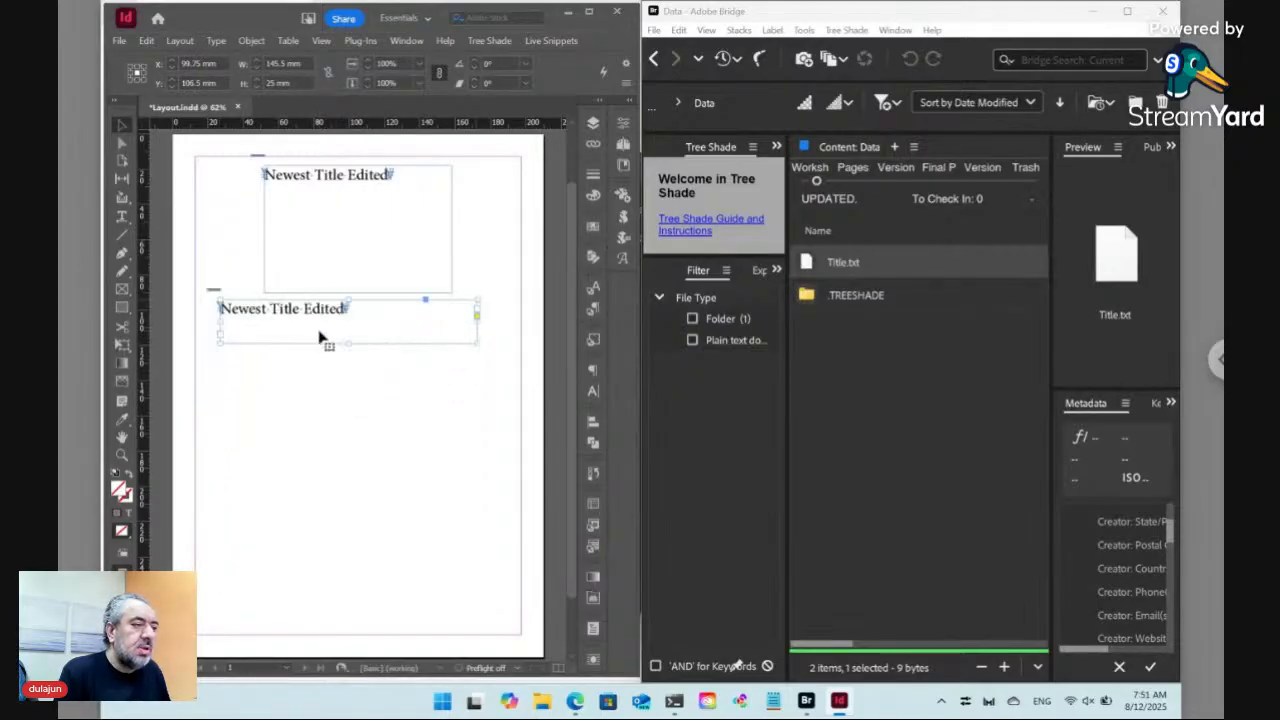
- Draw a large empty text frame below the second title frame and keep the text cursor in it
click(858, 365)
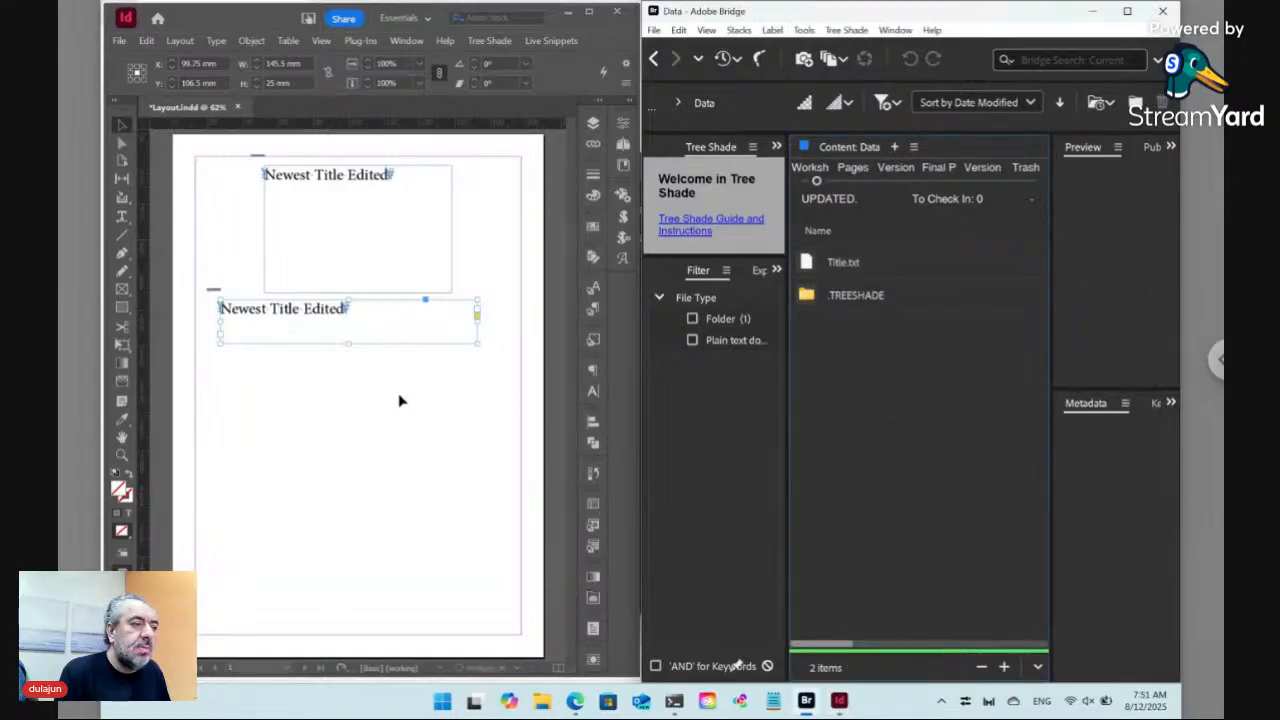
click(240, 349)
click(122, 218)
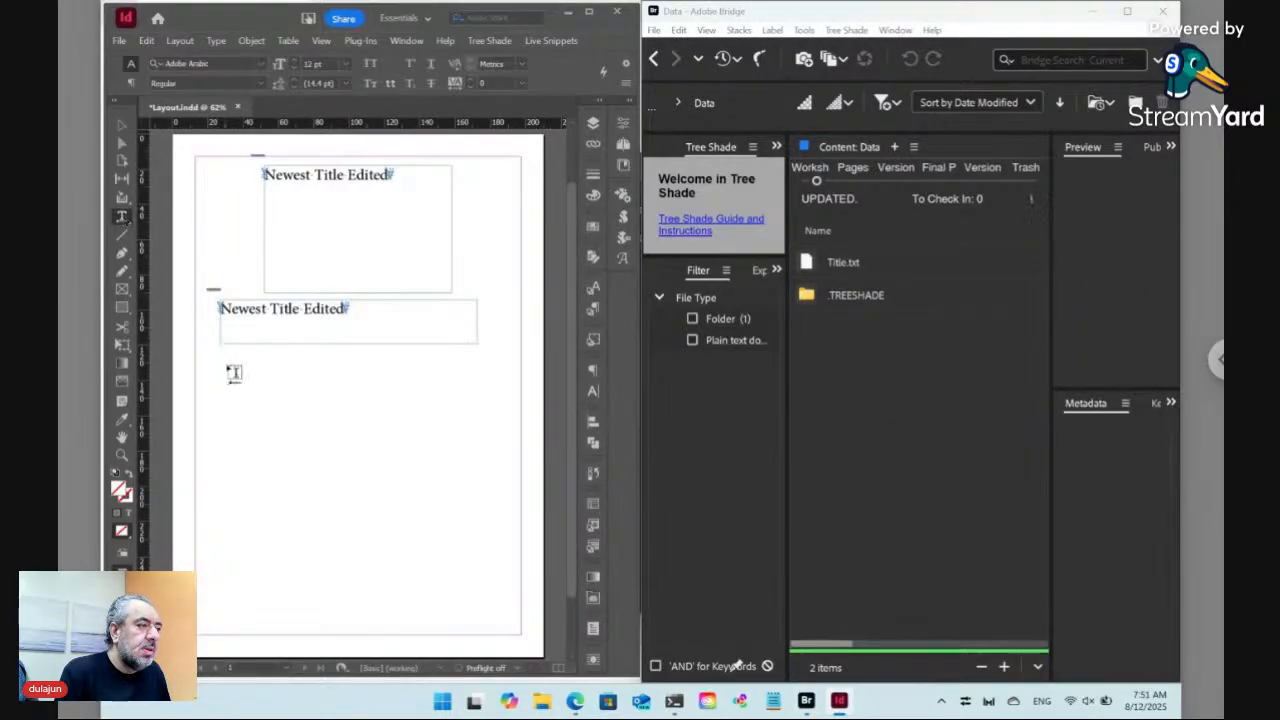
drag(211, 359, 477, 578)
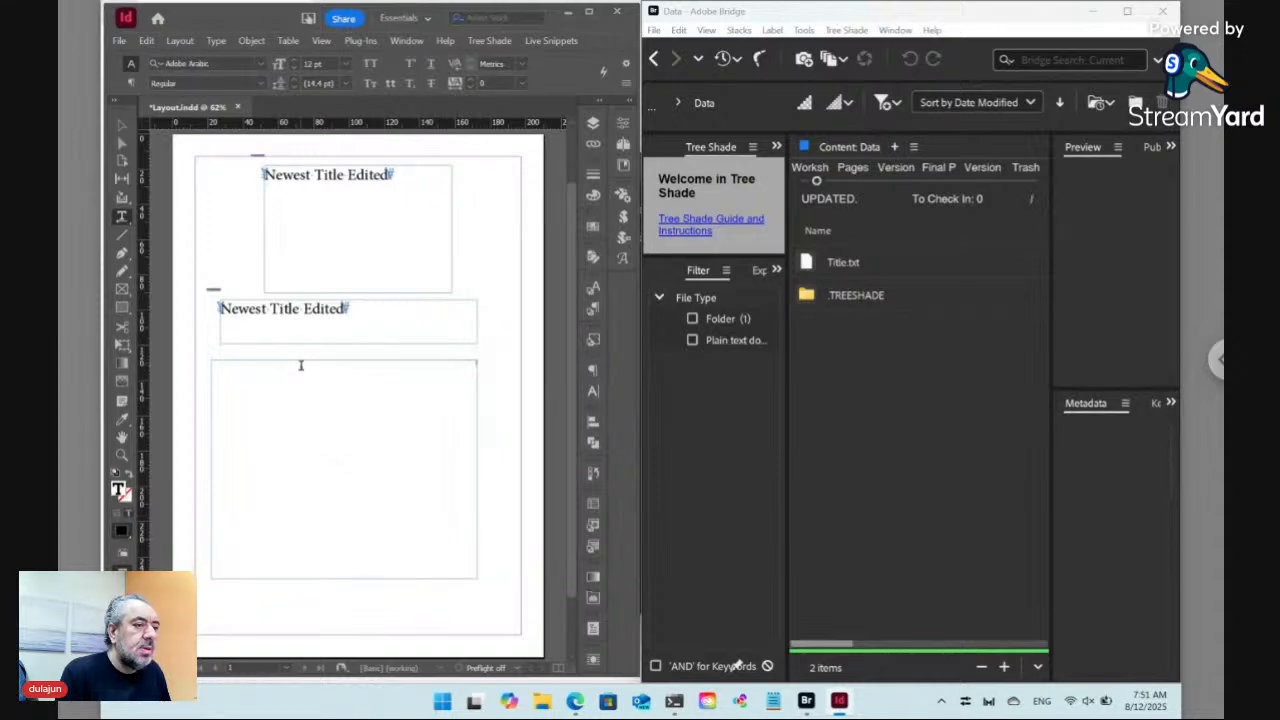
click(477, 370)
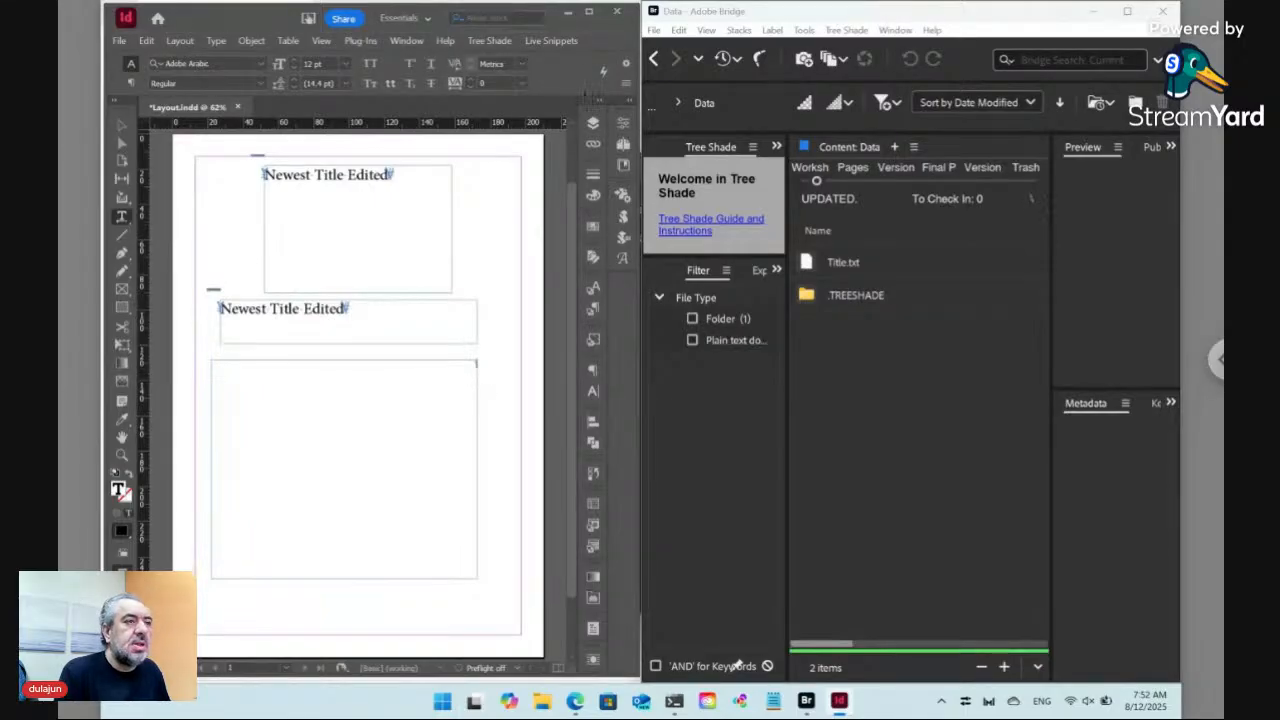
- Create a new Live Snippet in the empty text frame with the phrase "Data/Image"
click(560, 41)
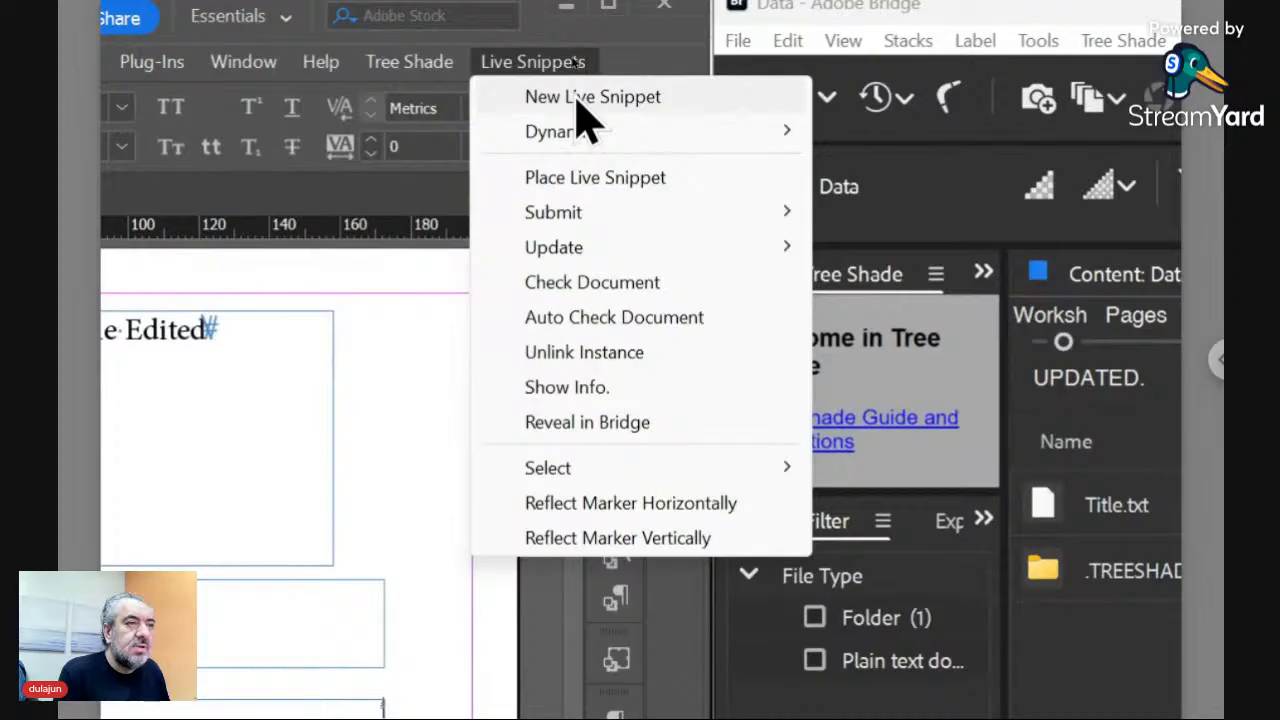
click(577, 98)
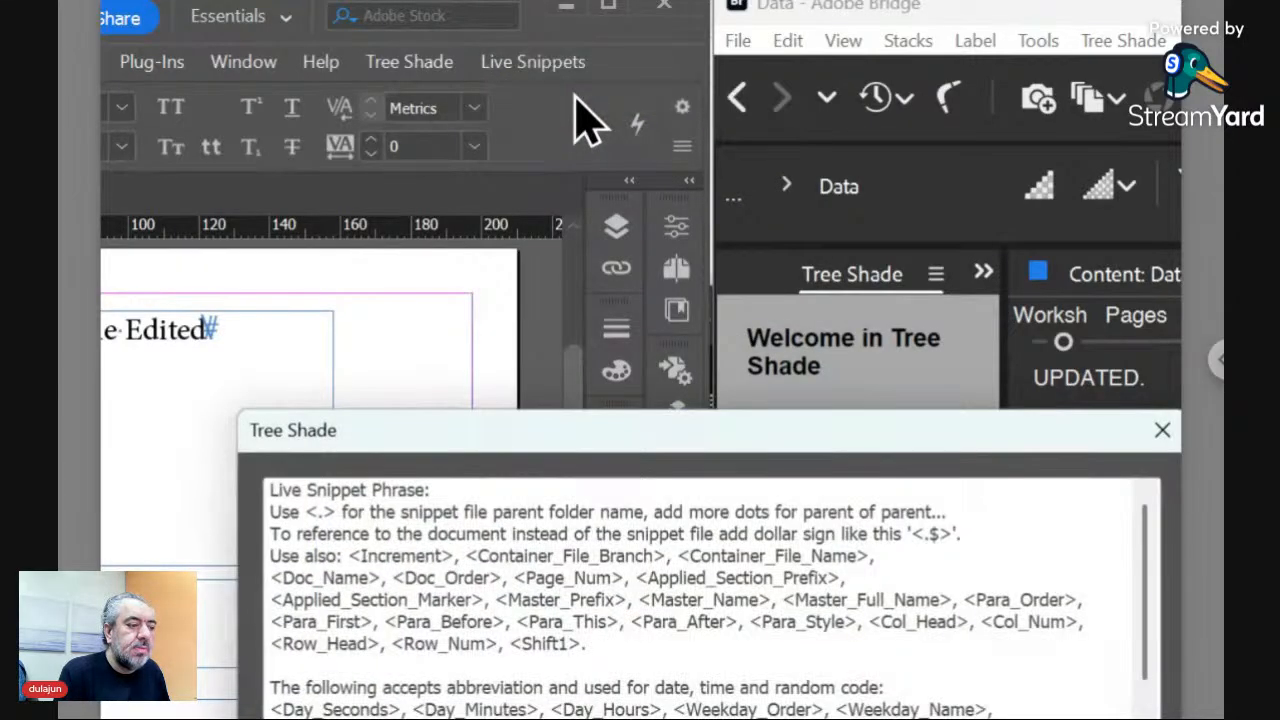
drag(563, 470, 734, 191)
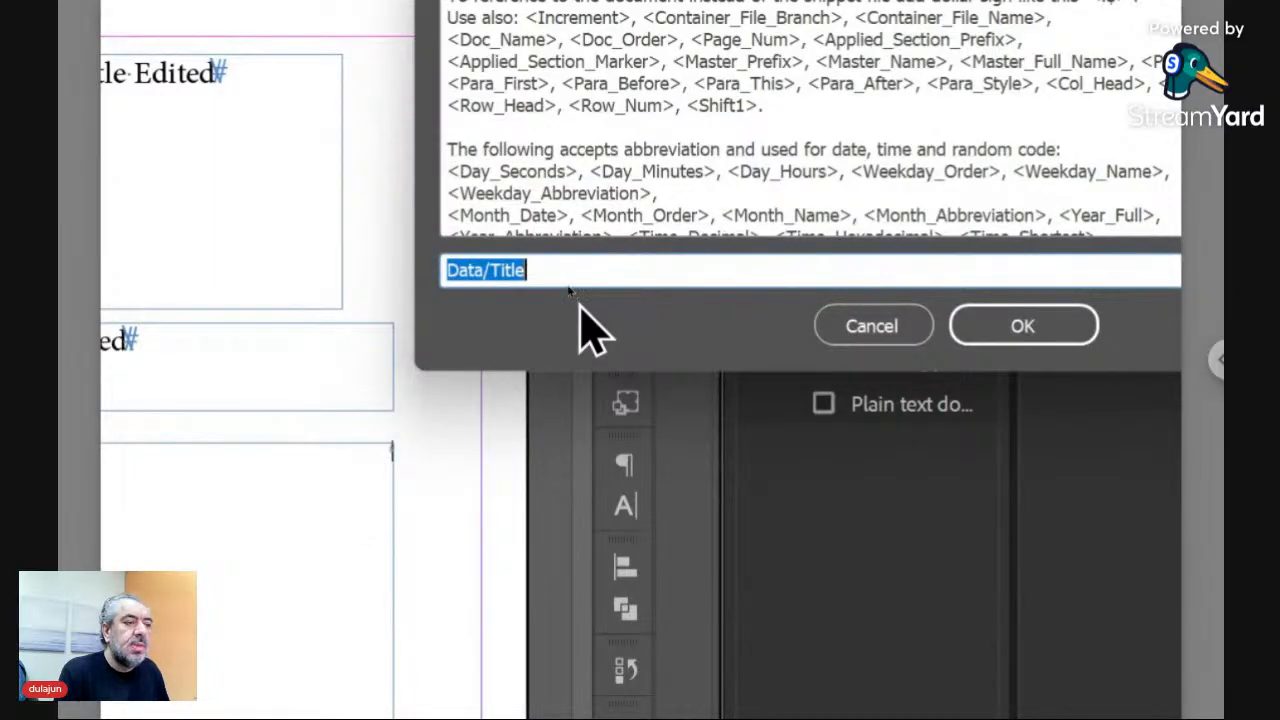
click(549, 270)
key(BackSpace)
key(BackSpace)
key(BackSpace)
key(BackSpace)
key(BackSpace)
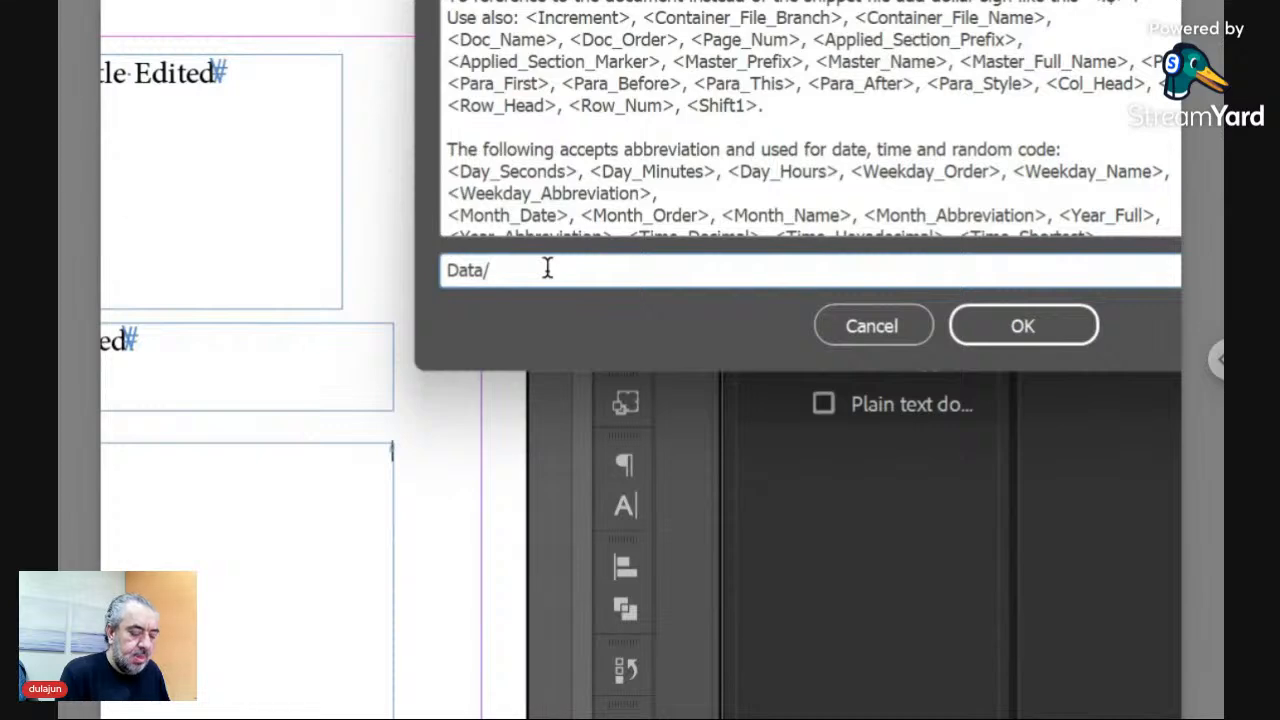
text(Image)
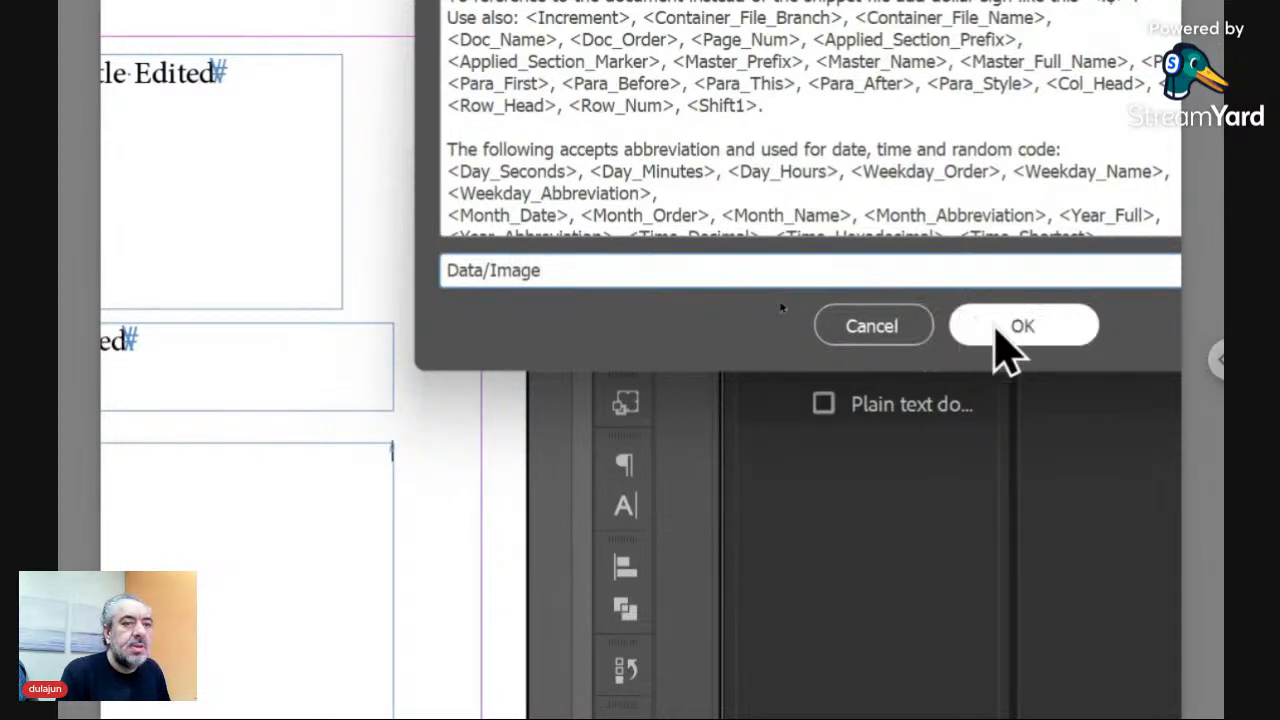
click(1000, 333)
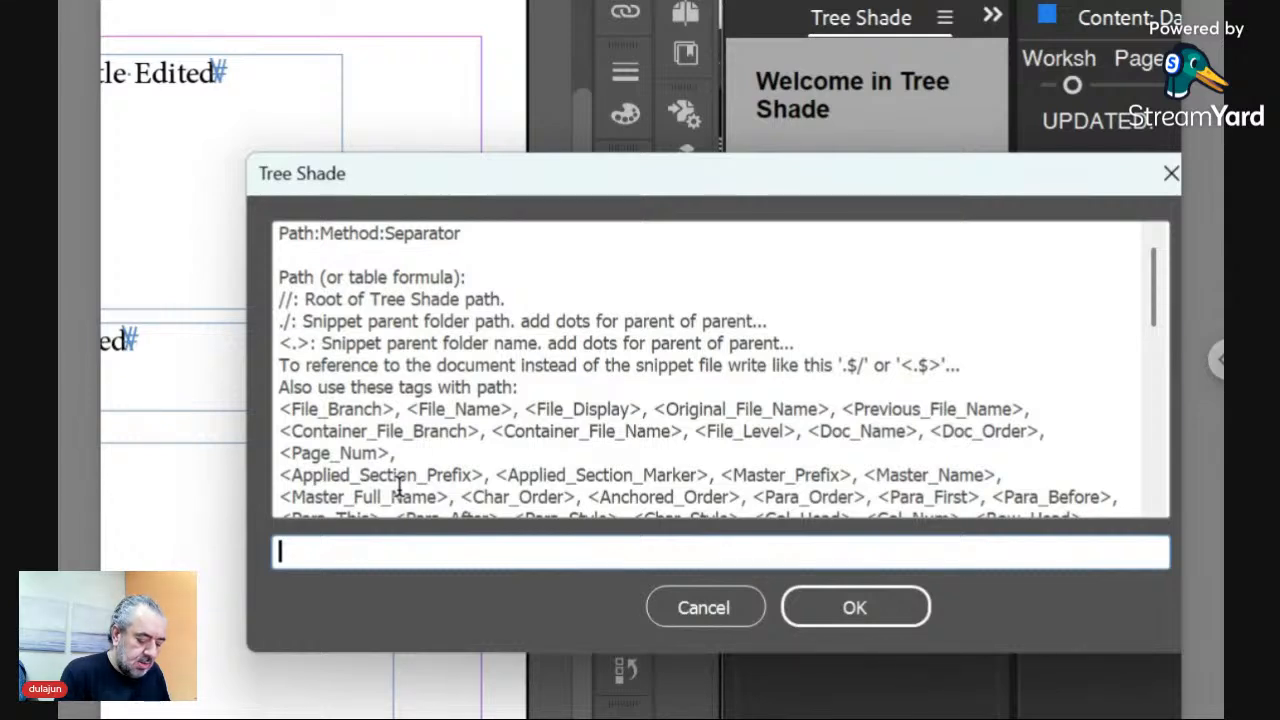
- Define the Data/Image snippet's path and method as "./Car*:Place" and accept it
text(./)
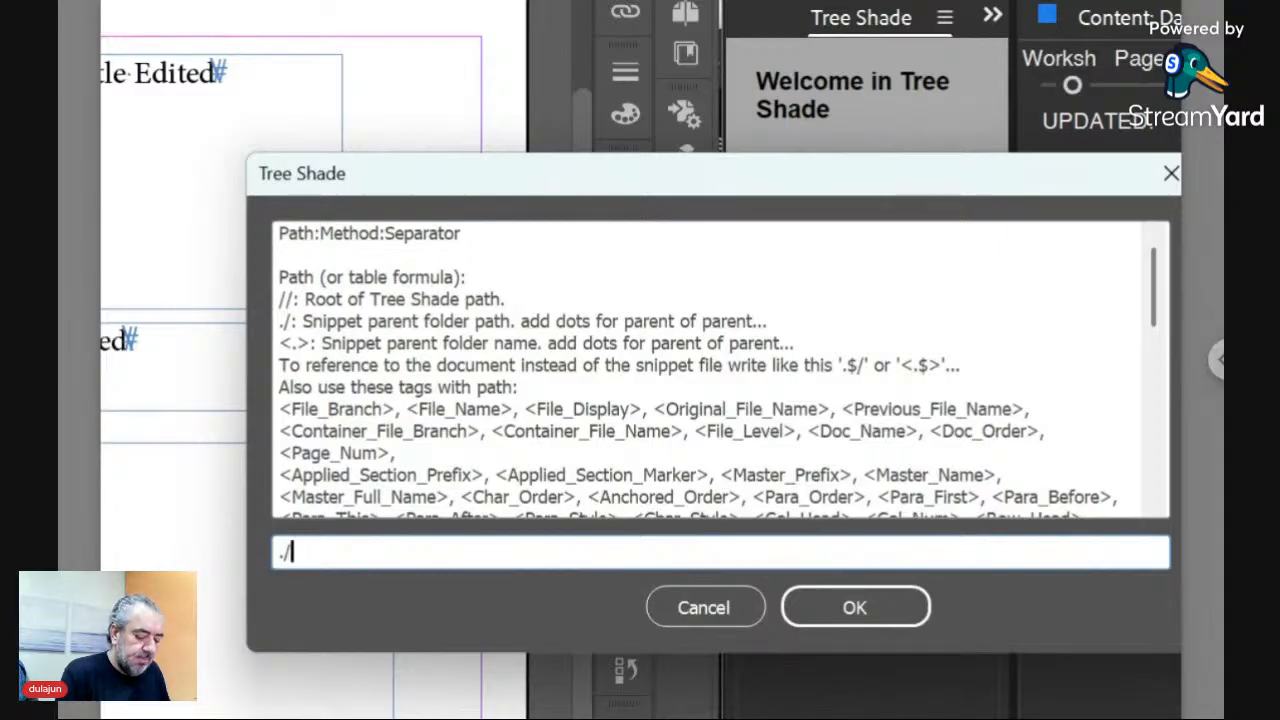
text(Car)
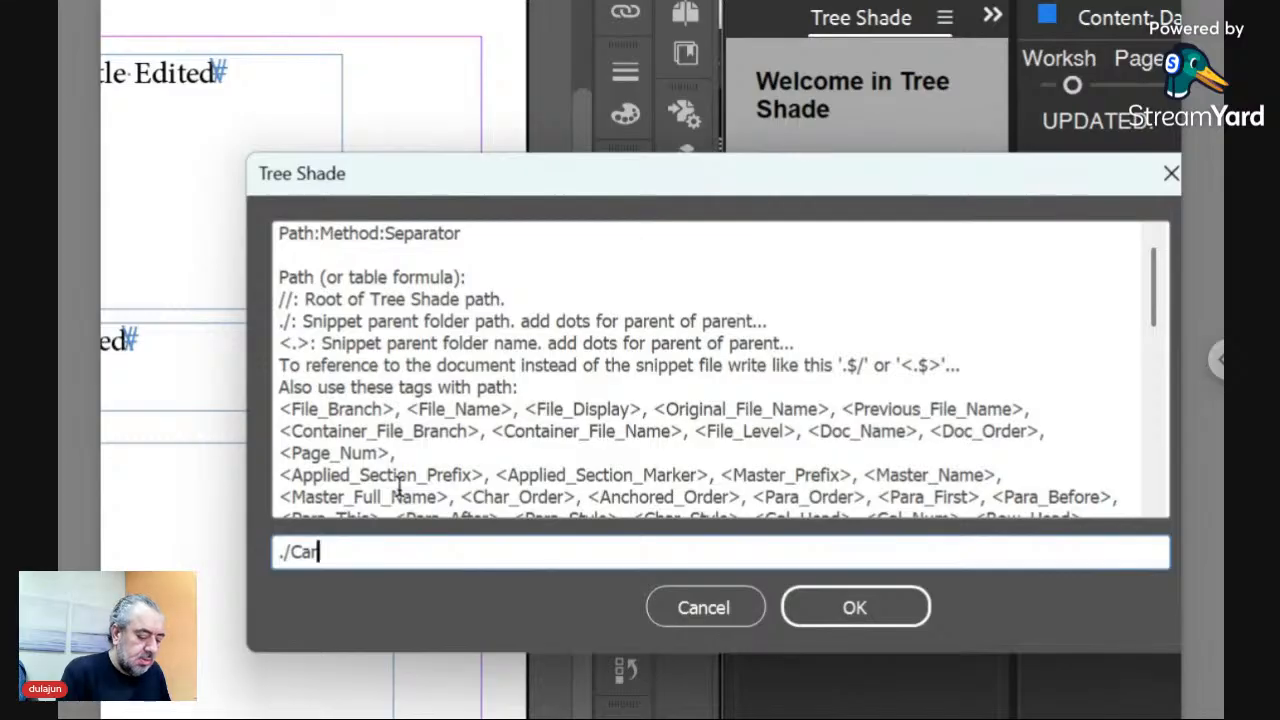
text(*)
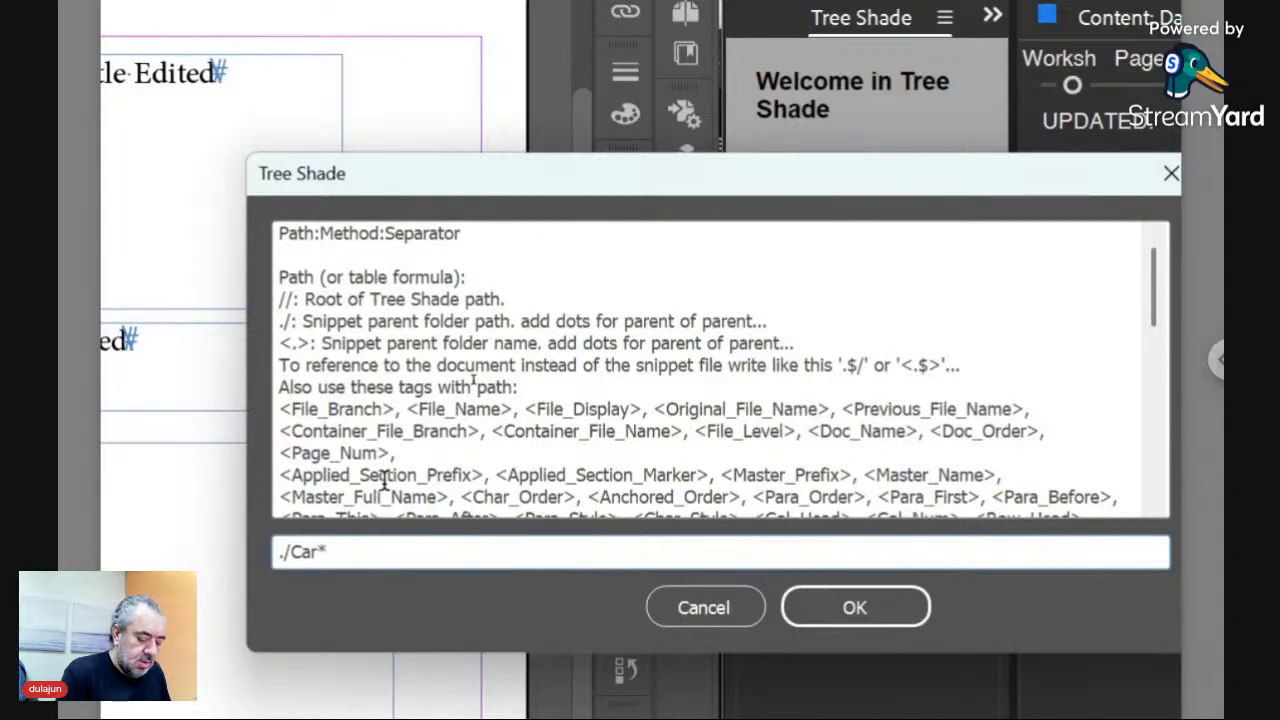
text(:Place)
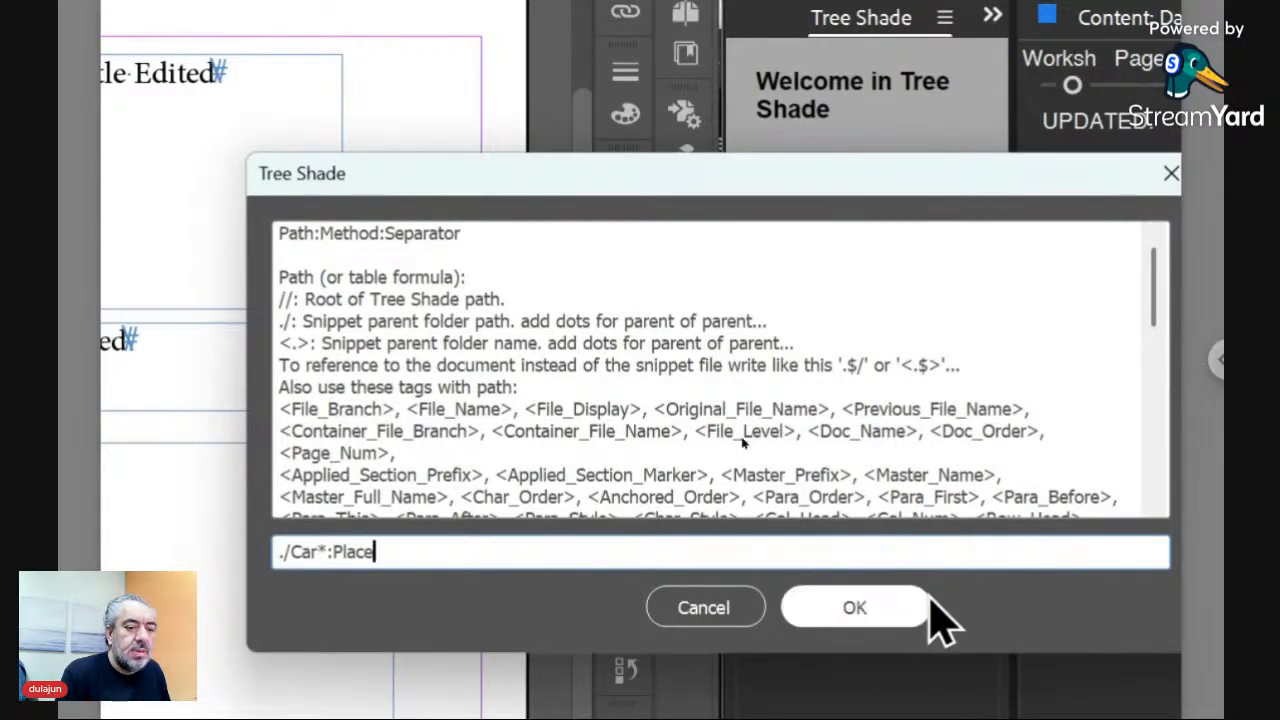
click(897, 610)
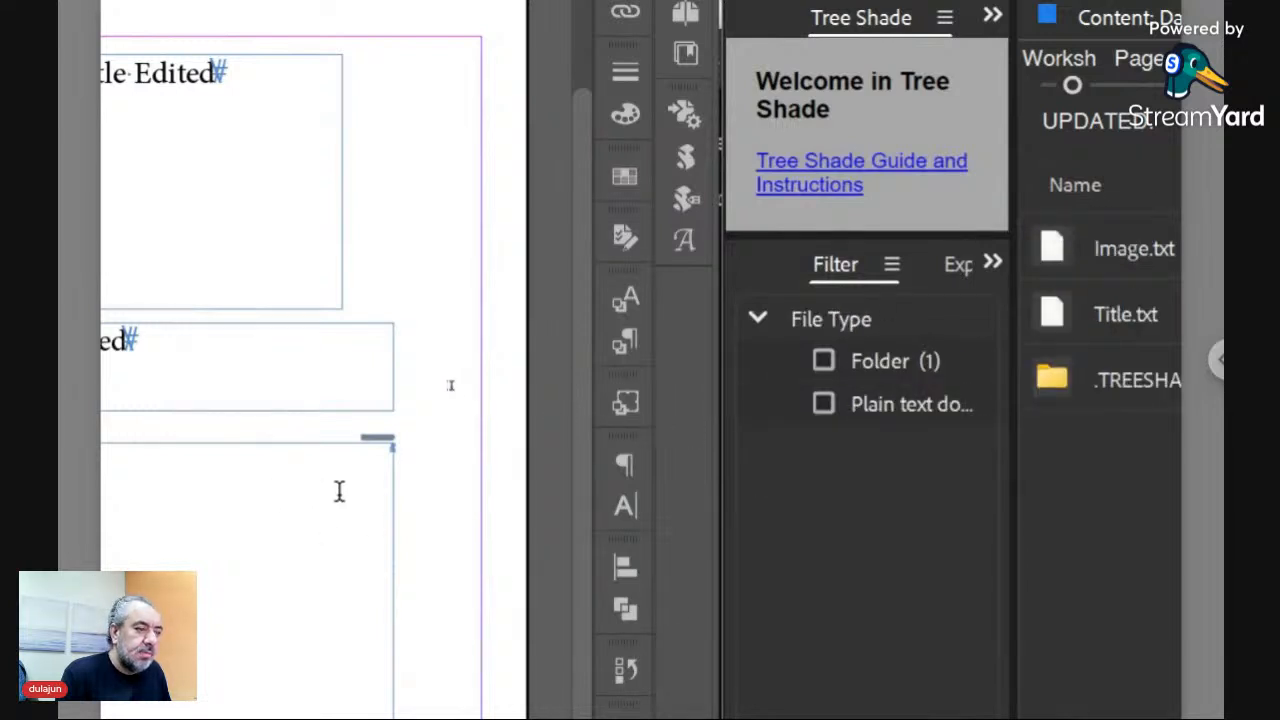
key(ctrl+=)
key(ctrl+=)
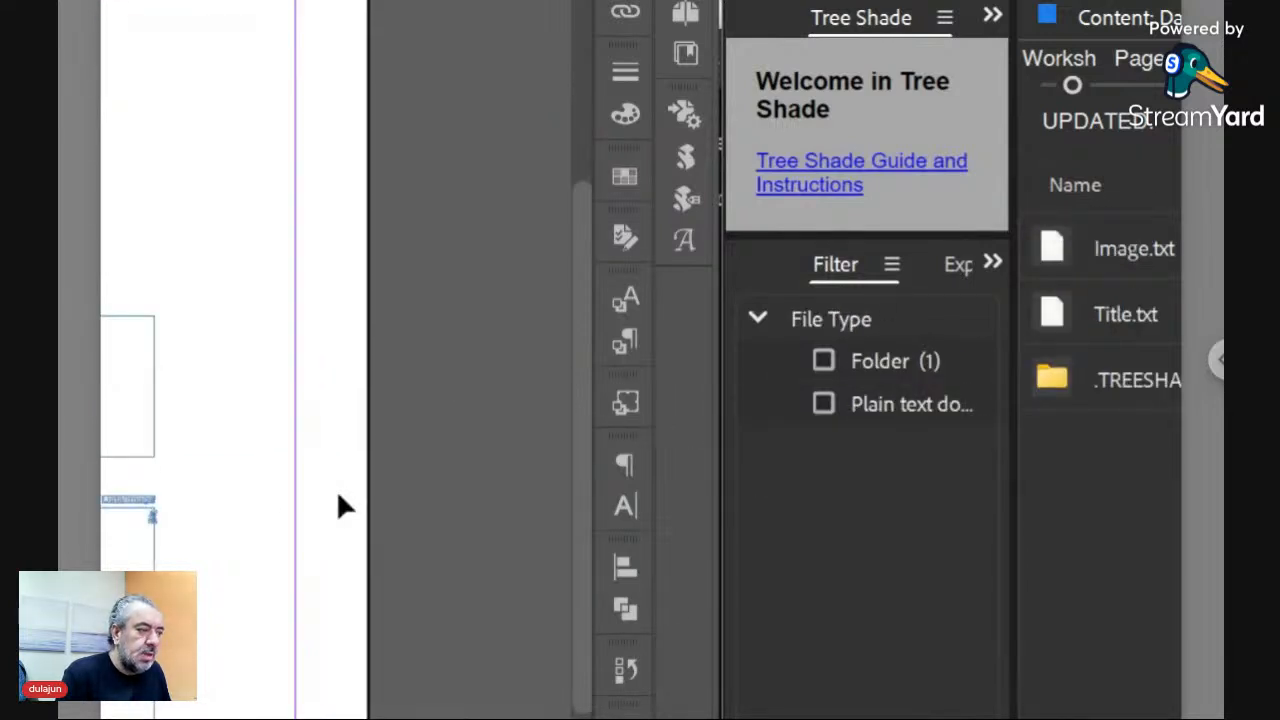
key(ctrl+=)
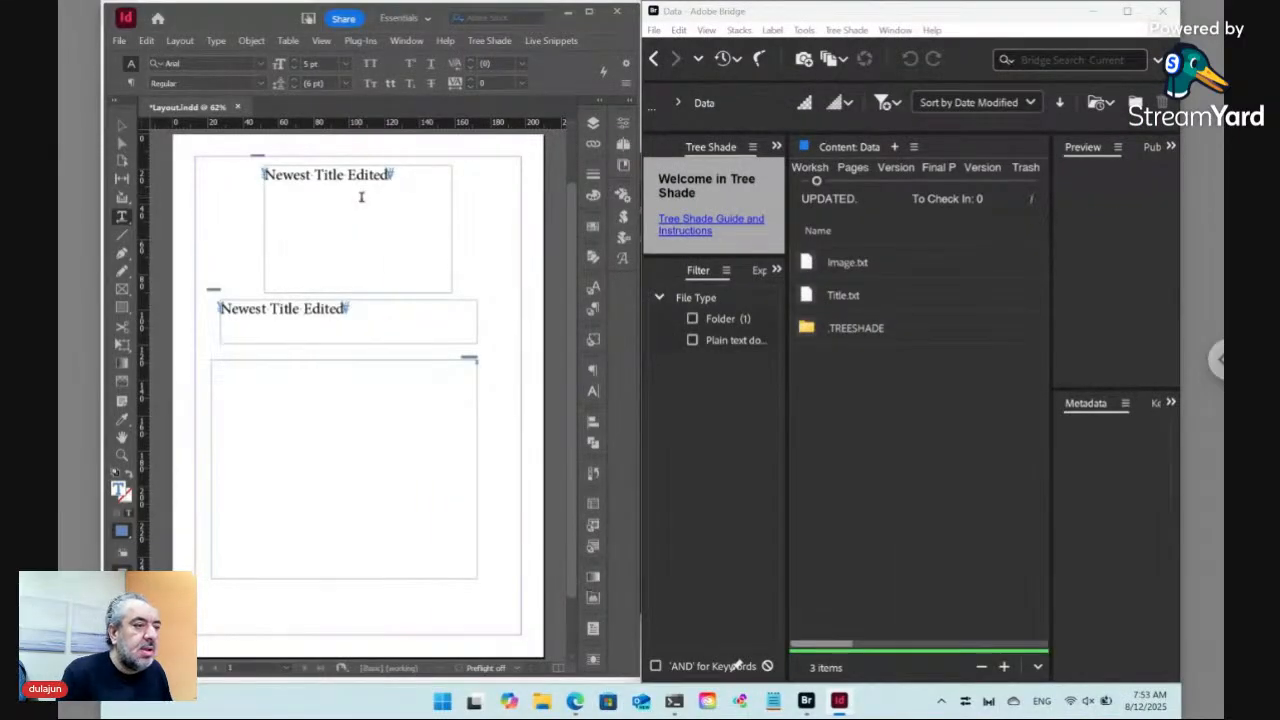
- Enlarge the new snippet's marker text in the empty lower frame to 10 pt and clear the selection
click(345, 64)
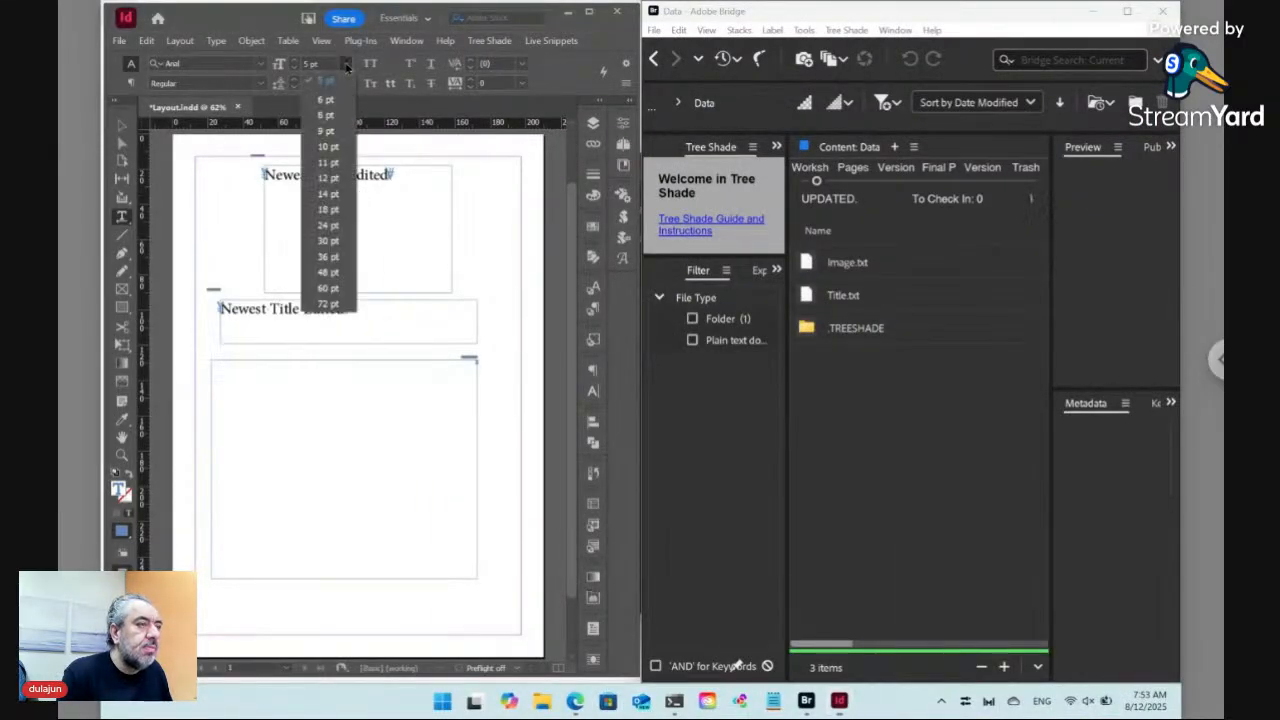
click(334, 148)
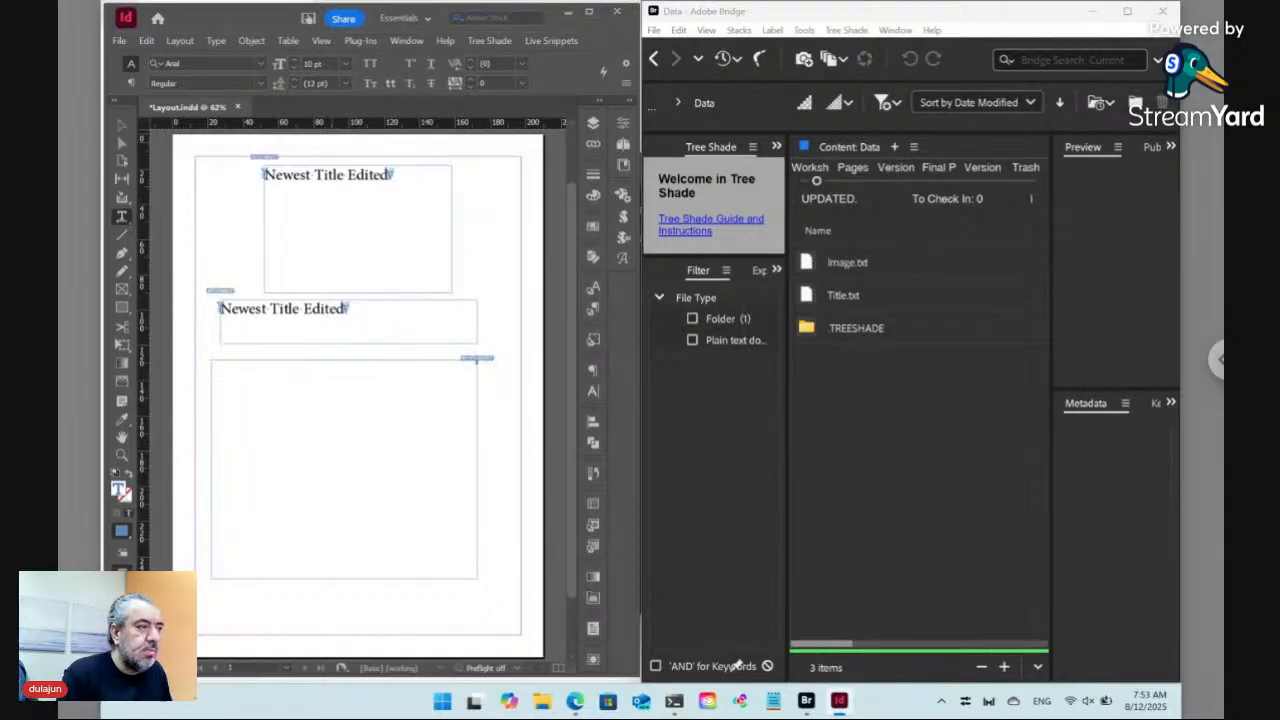
key(ctrl+shift+a)
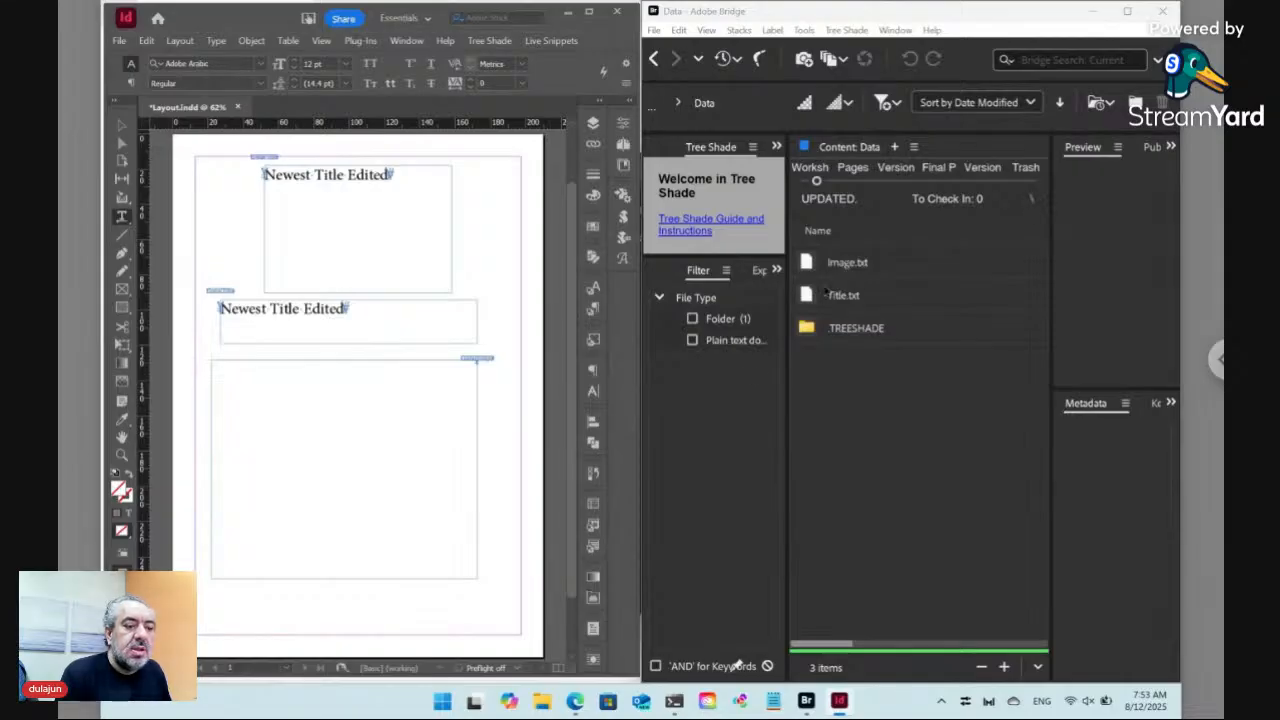
- Copy the train photo from the Downloads folder in File Explorer into the Data folder in Bridge
click(542, 702)
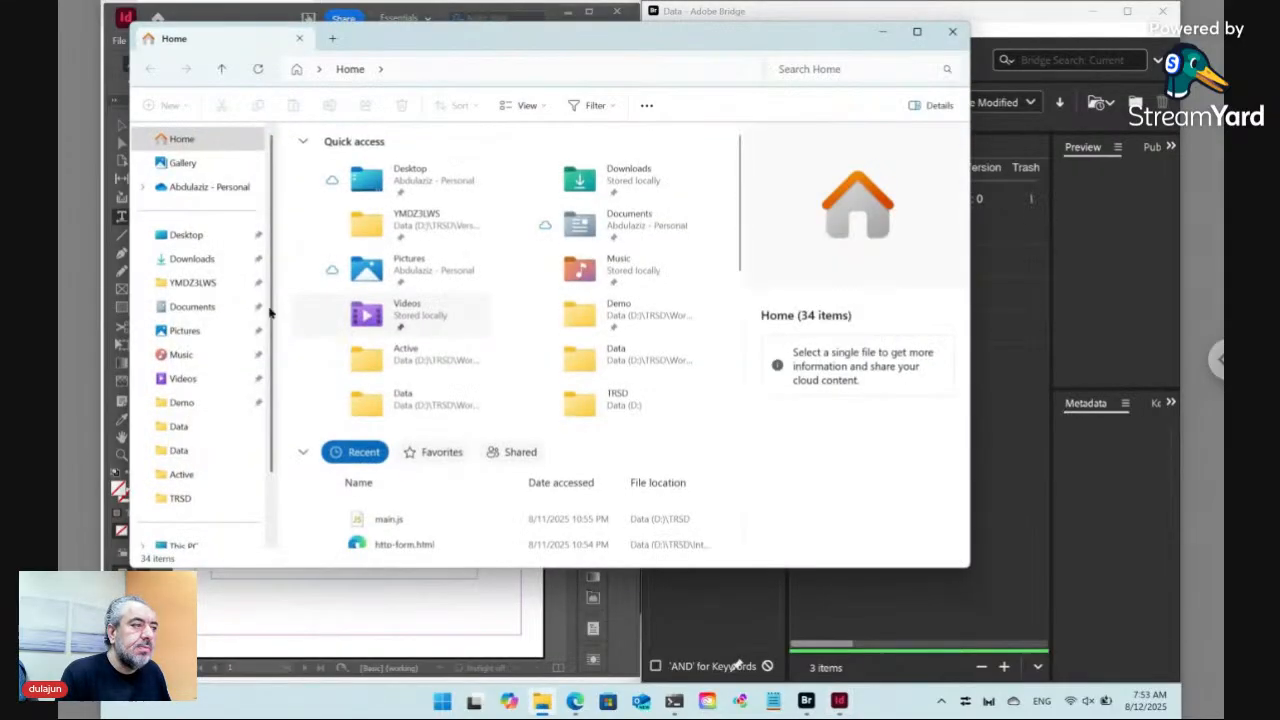
click(203, 262)
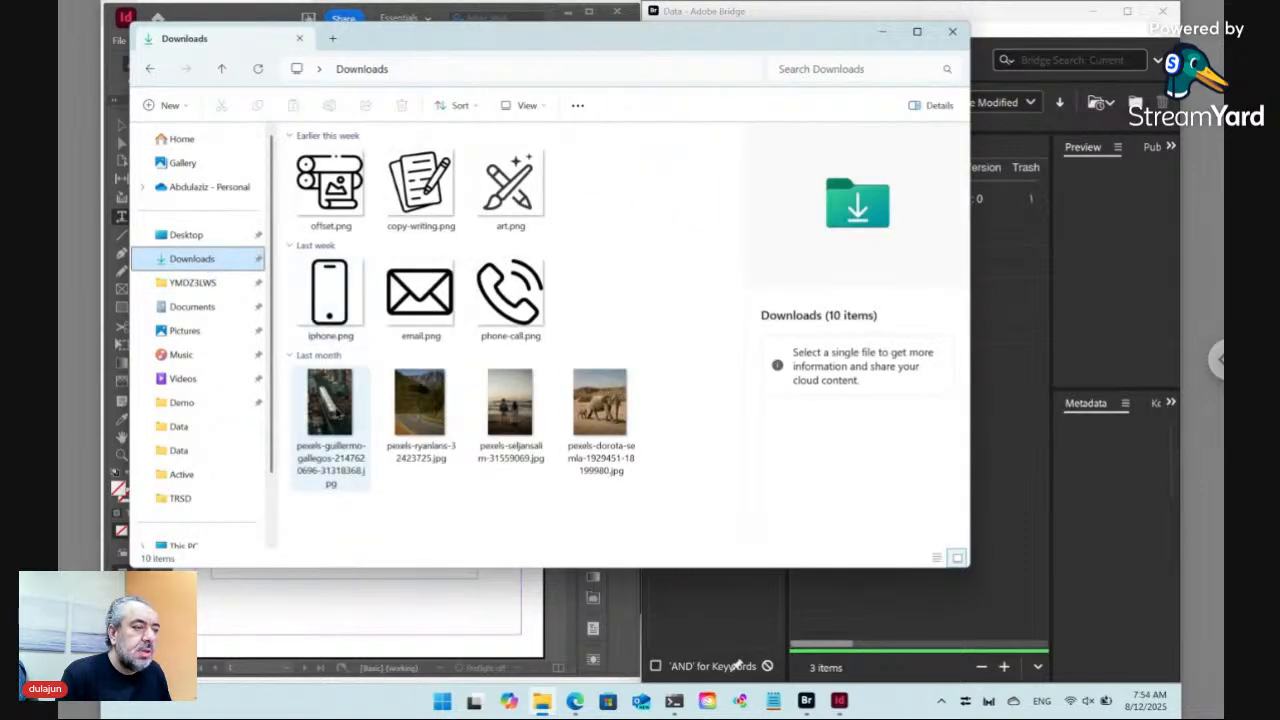
click(338, 414)
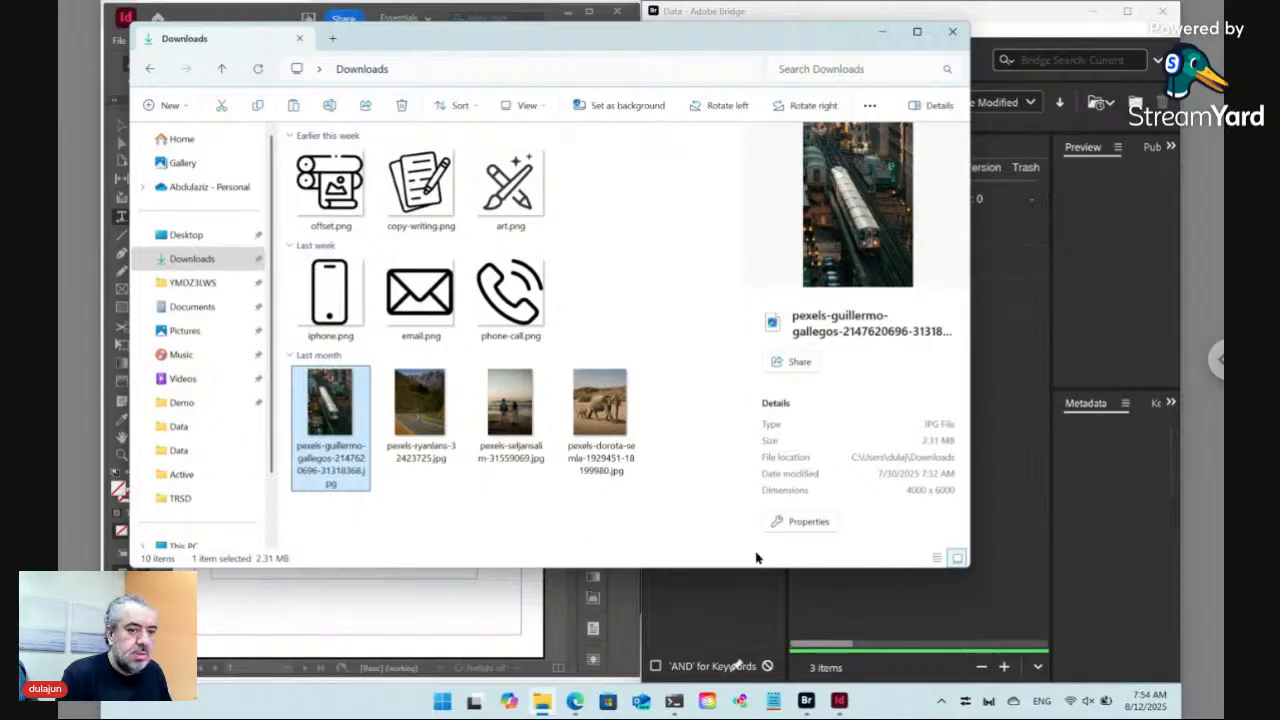
click(1012, 500)
key(ctrl+v)
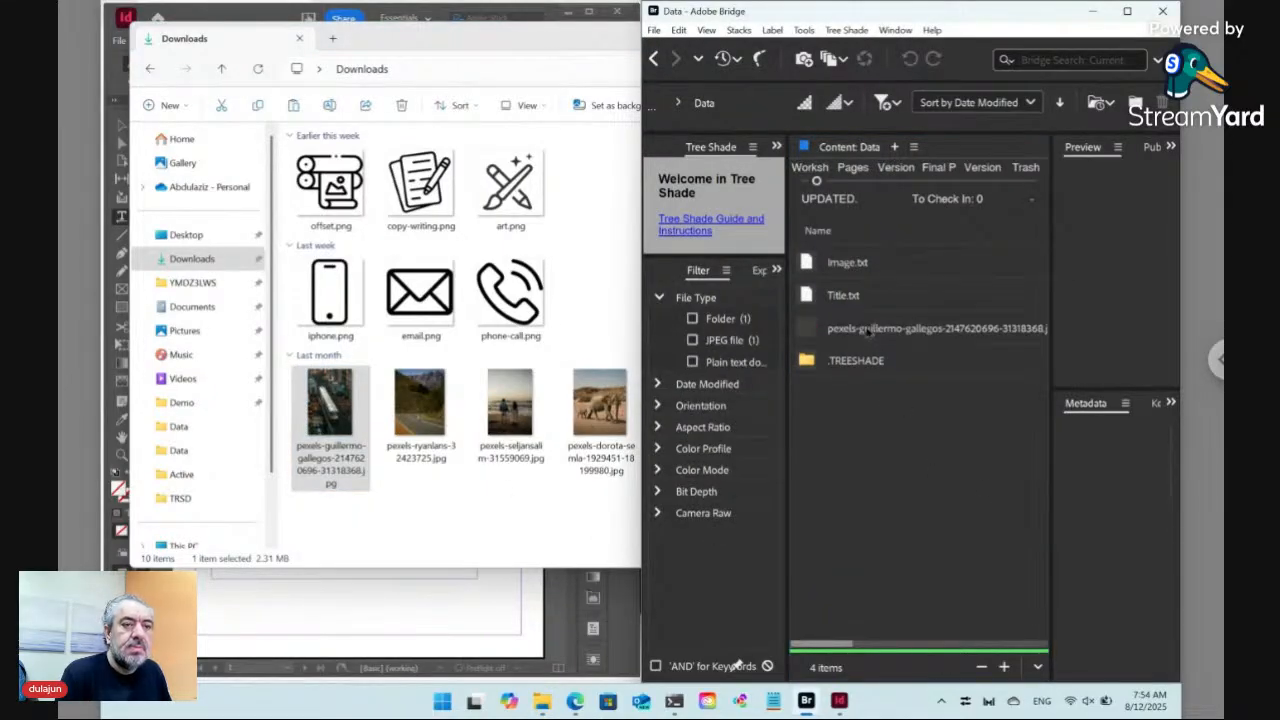
- Rename the copied train photo as Car.jpg in the Data folder and close the File Explorer window
click(868, 336)
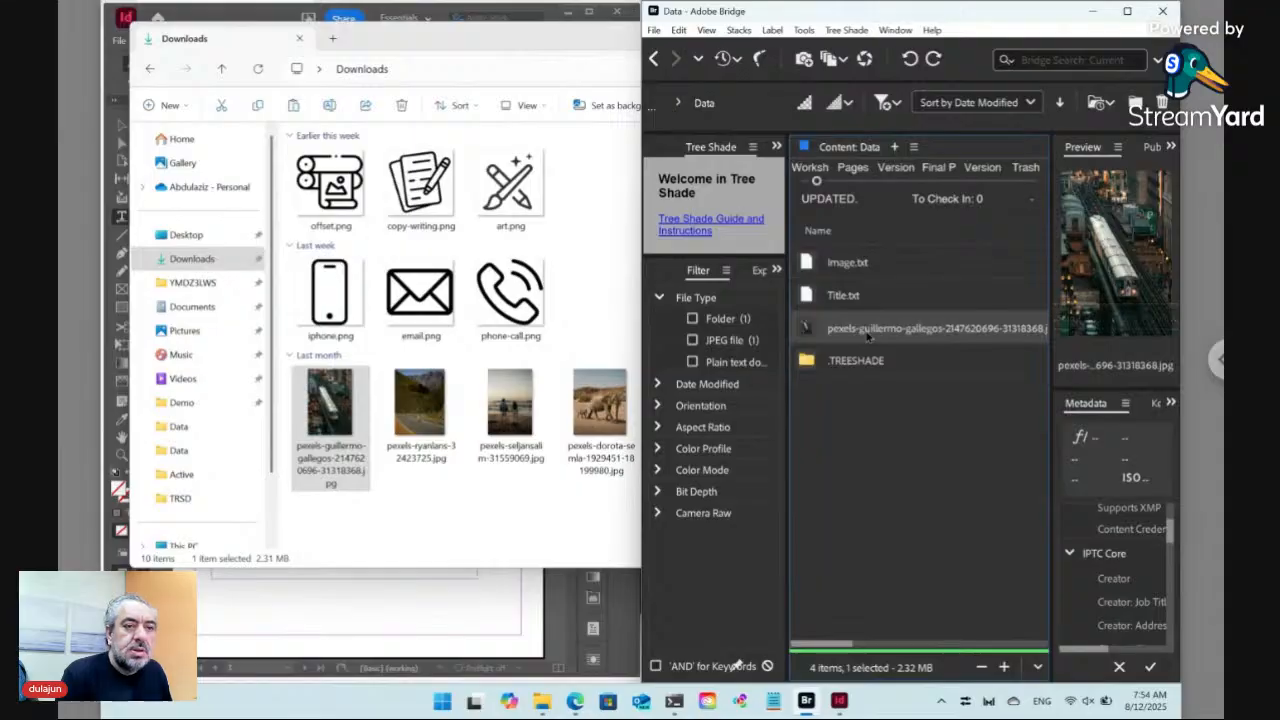
click(868, 274)
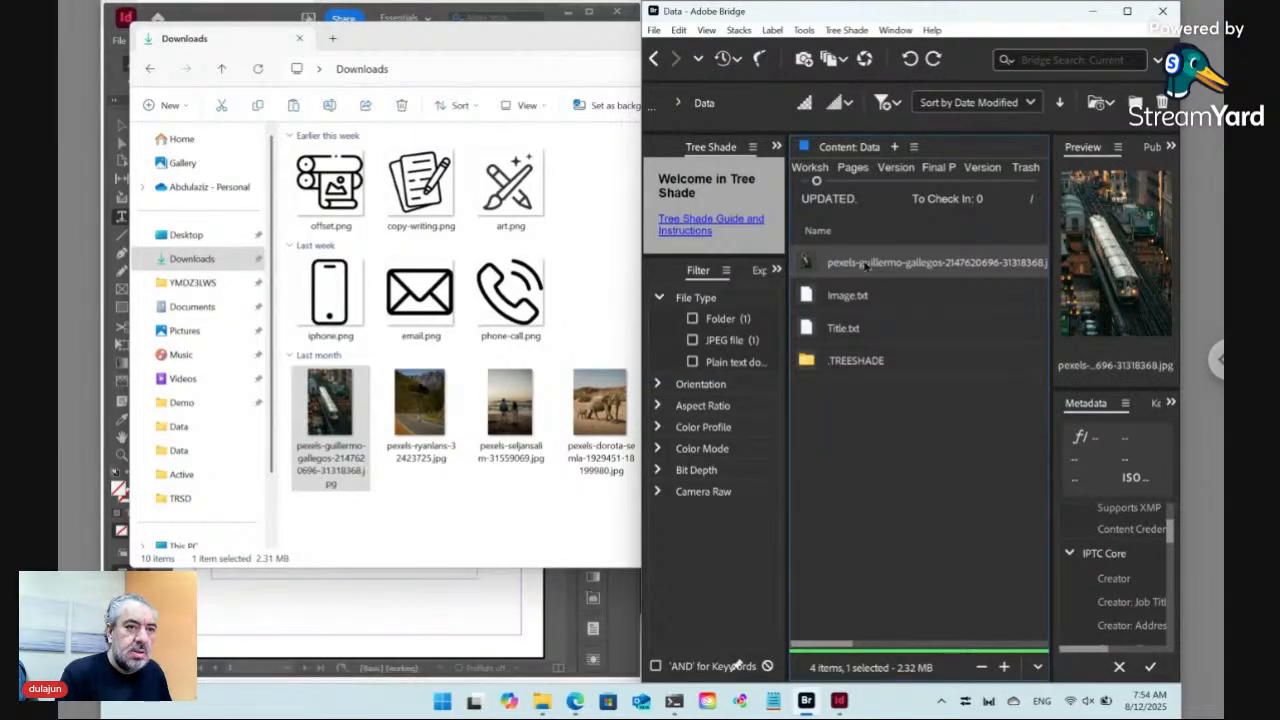
click(866, 263)
text(Car)
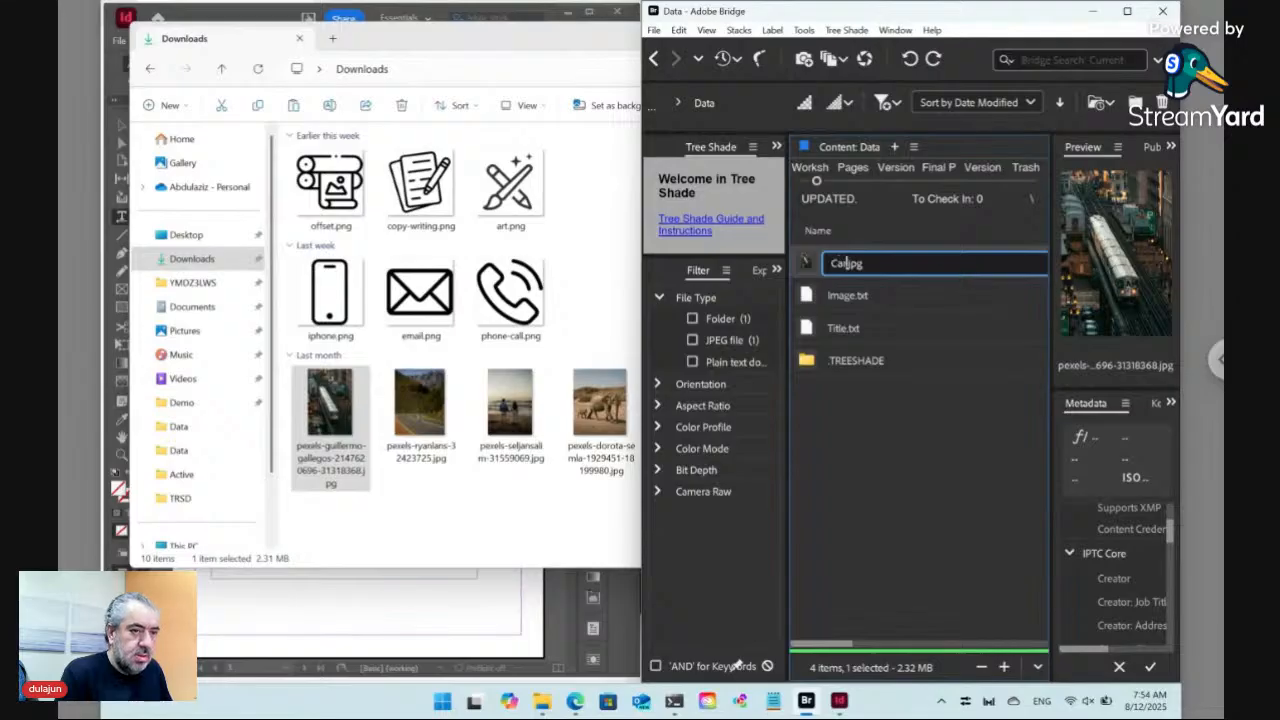
key(Return)
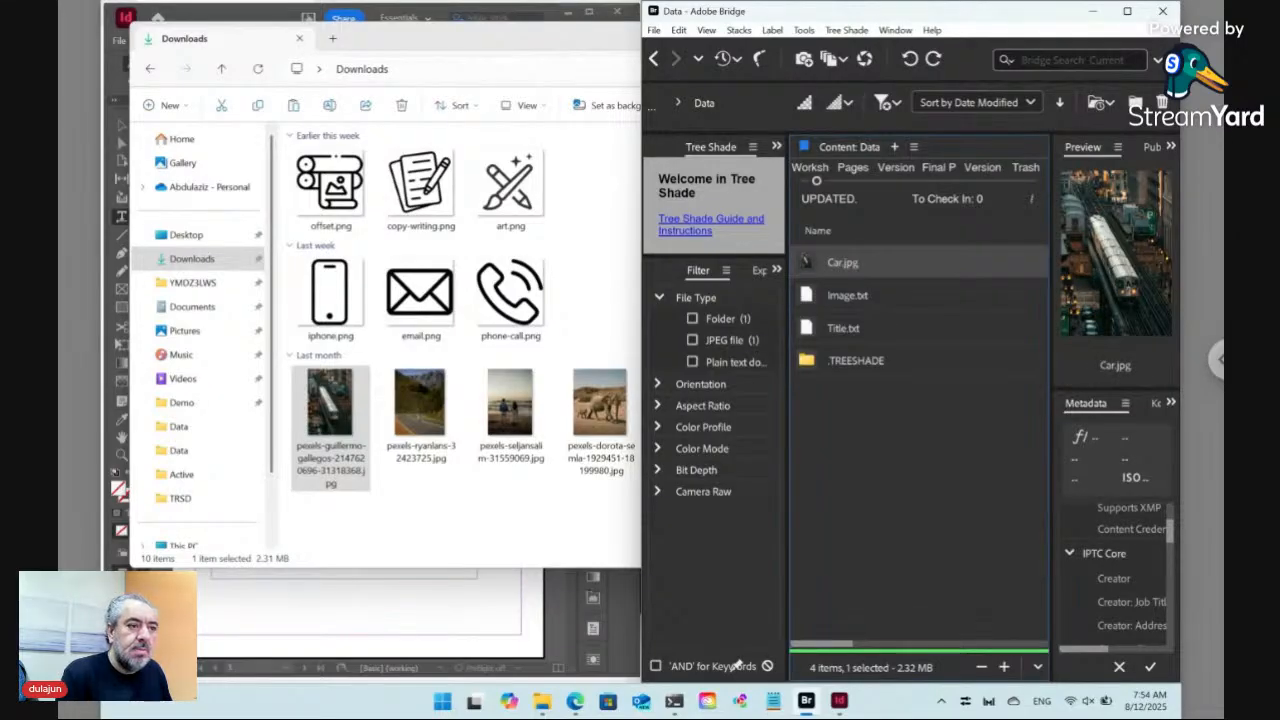
double_click(470, 46)
click(950, 30)
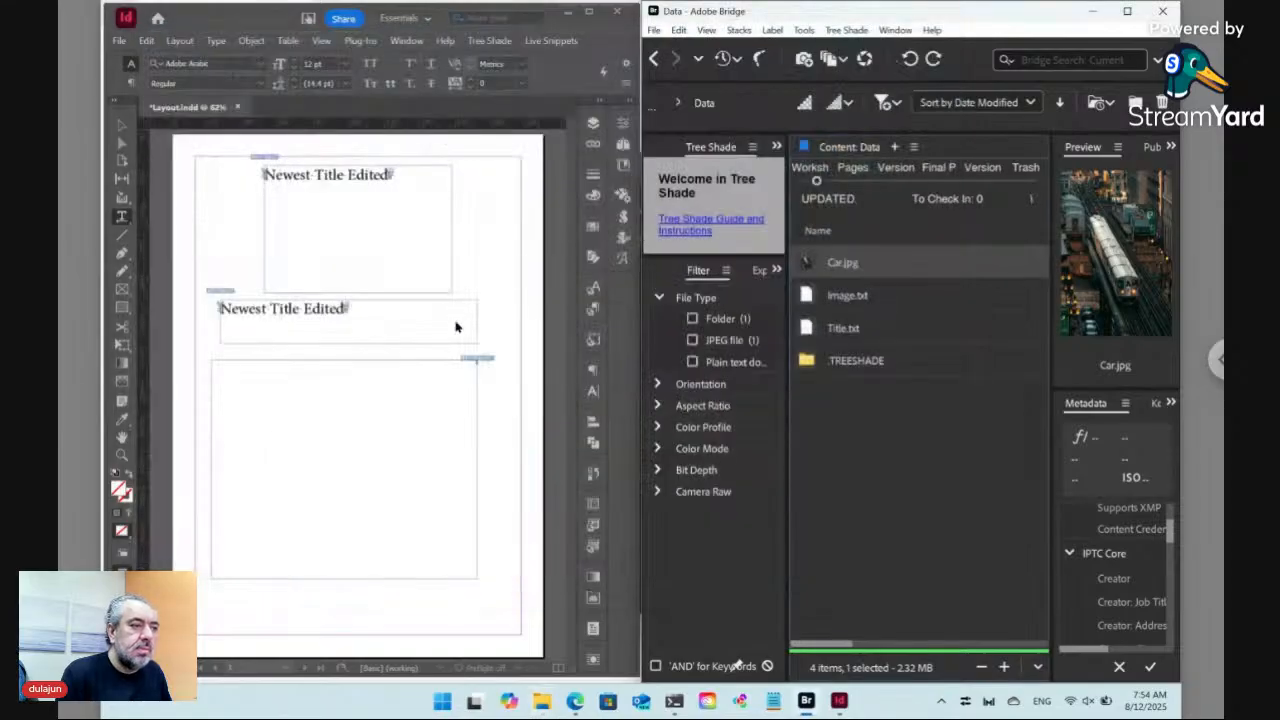
- In InDesign, update the selected Data/Image snippet instance in the lower text frame so it places the photo
click(486, 357)
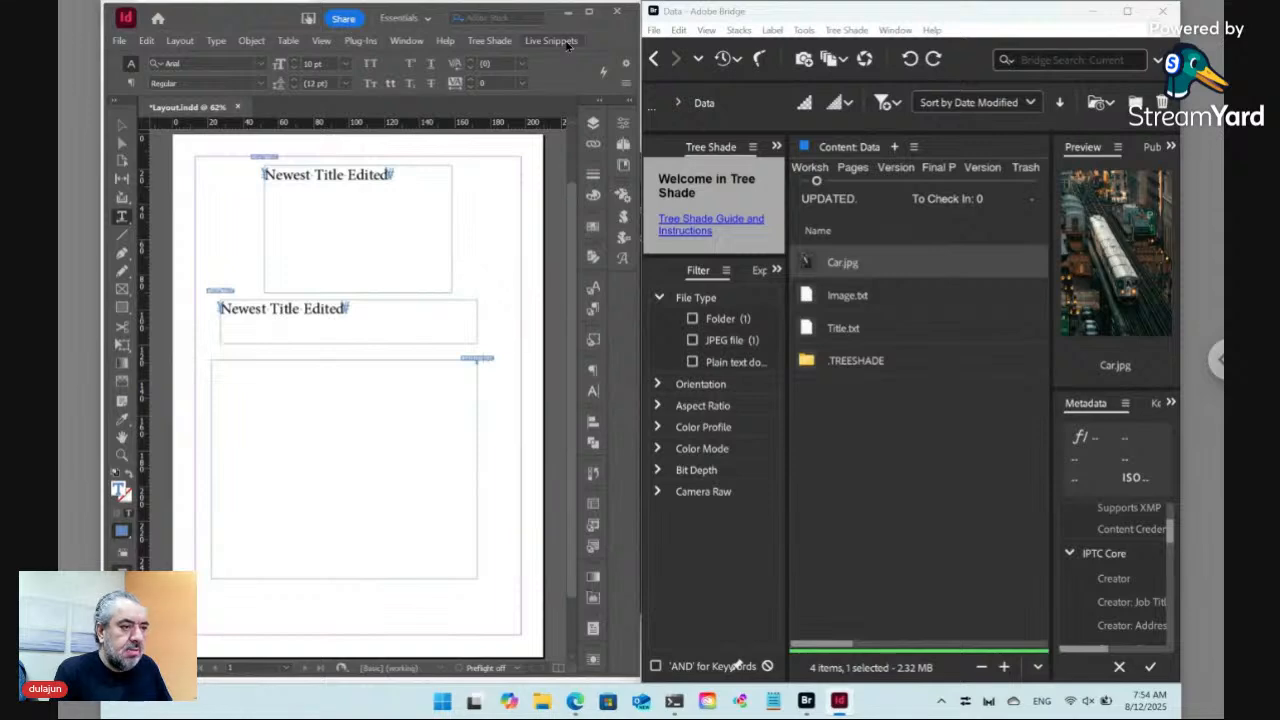
click(551, 40)
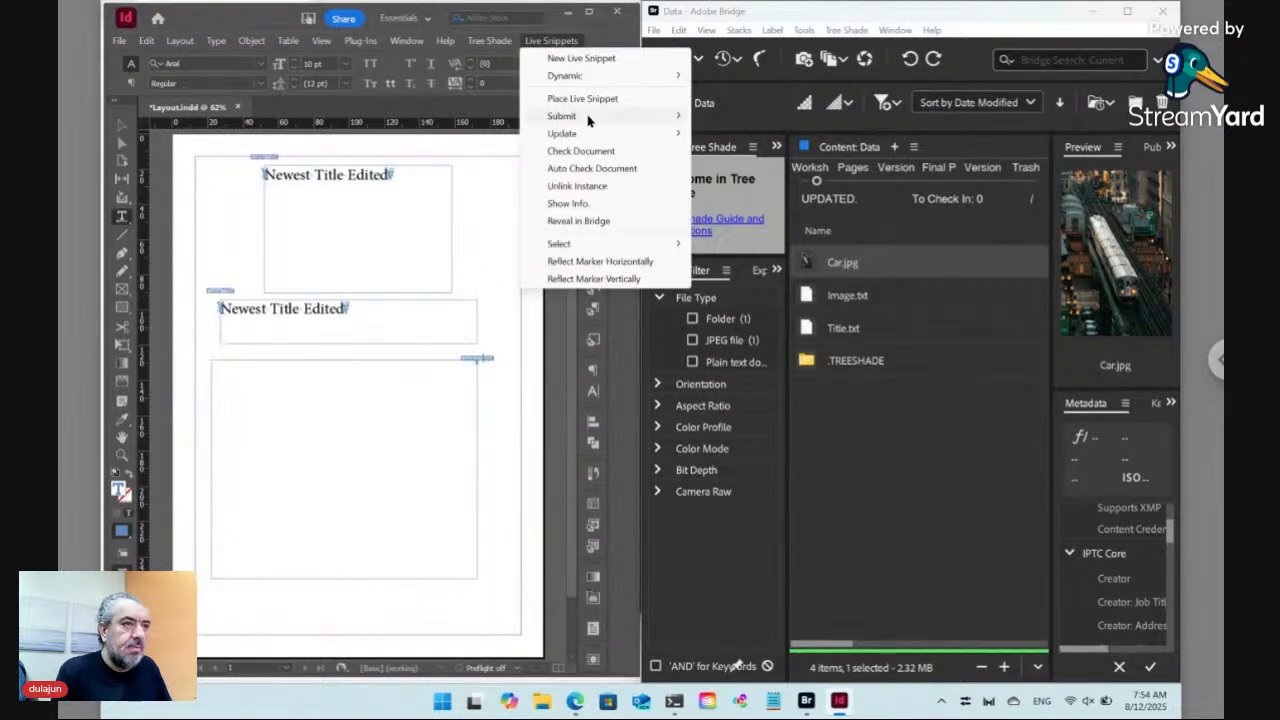
mouse_move(590, 134)
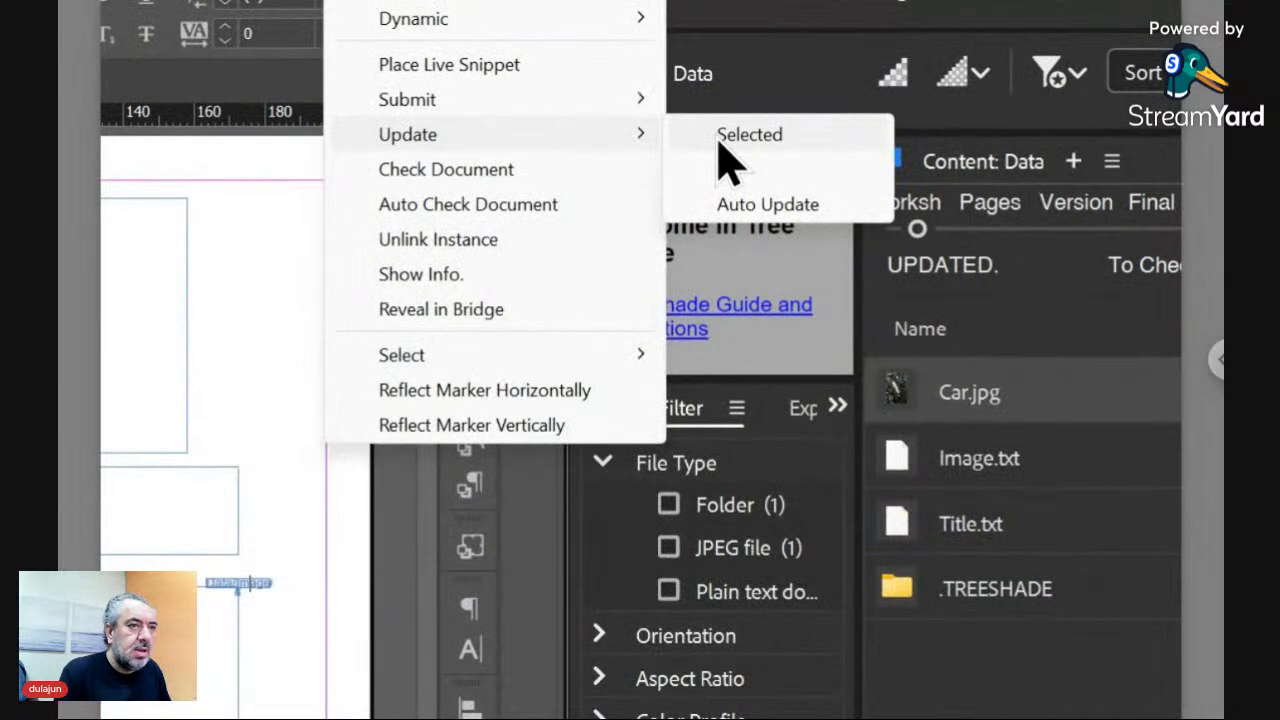
click(722, 136)
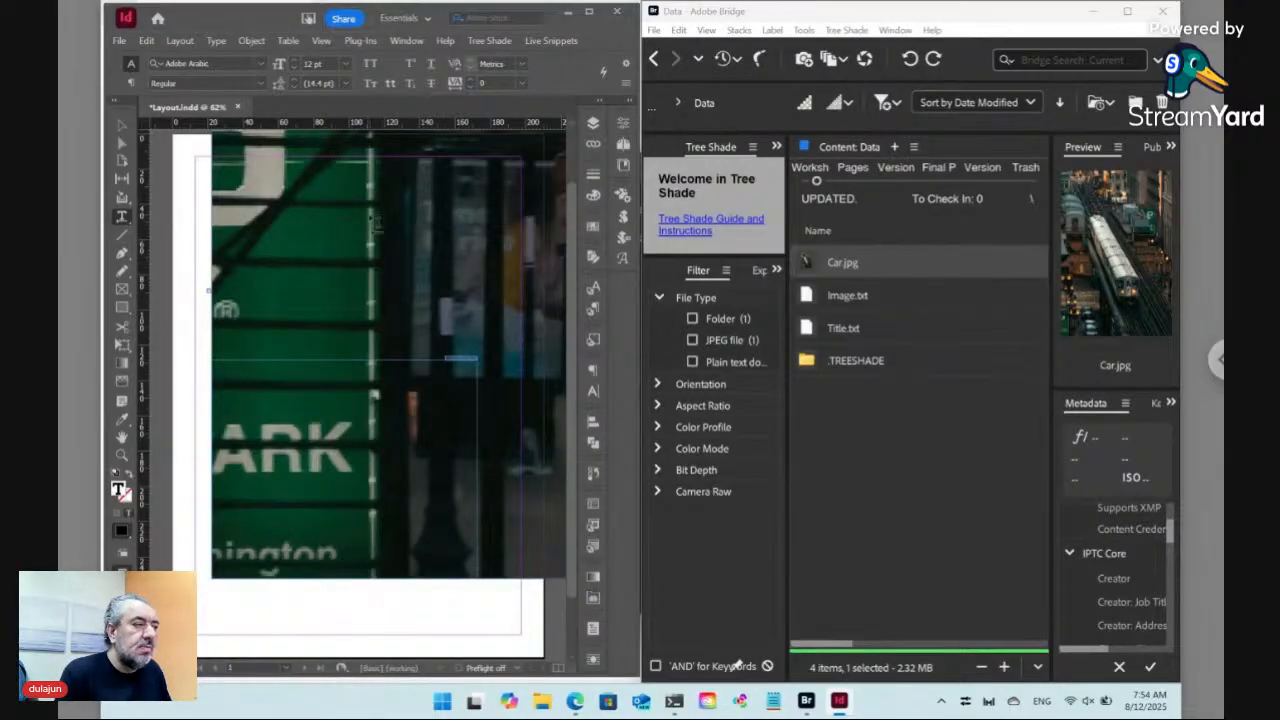
- Select the oversized placed image and review its snippet's Dynamic Content definition, then dismiss the dialog
click(122, 125)
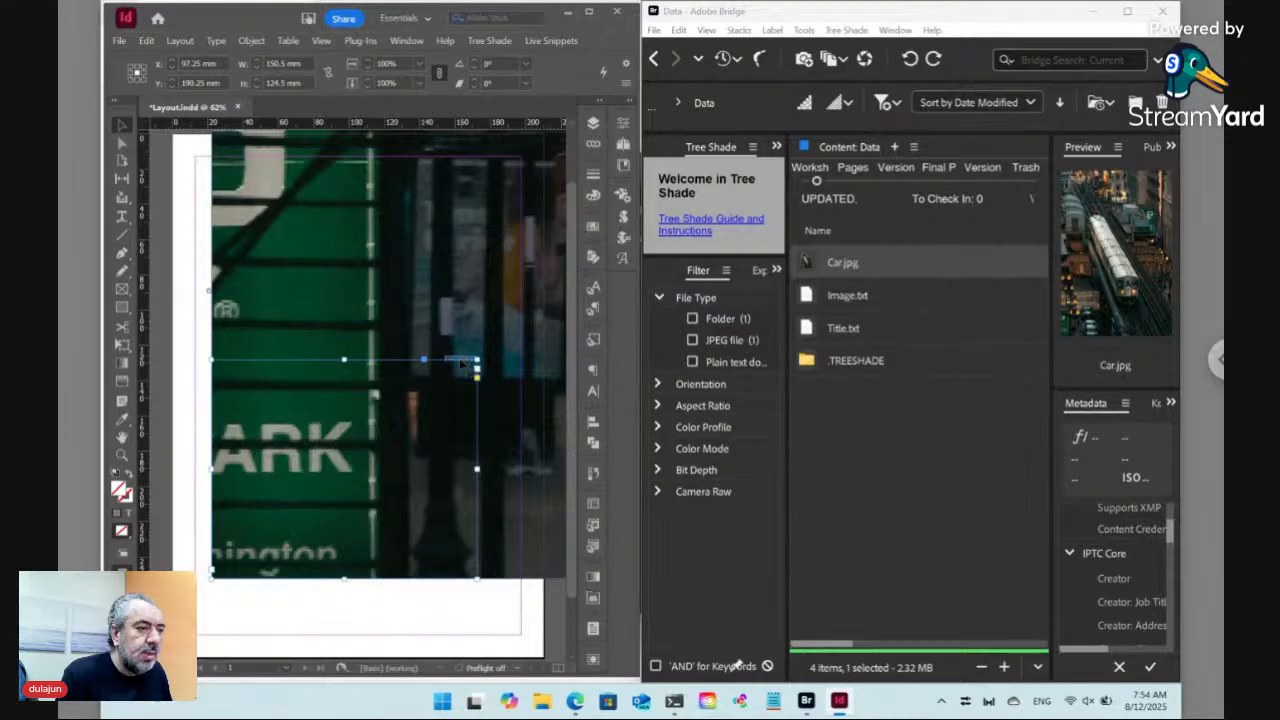
click(170, 301)
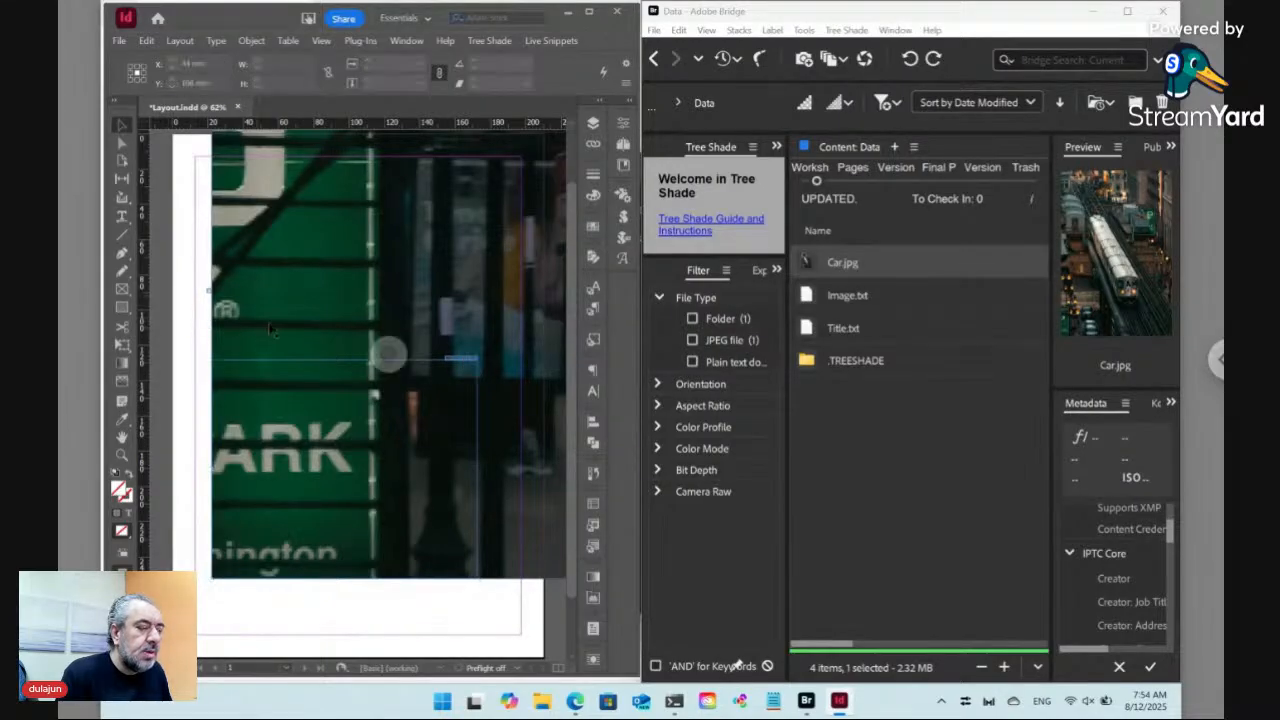
click(505, 345)
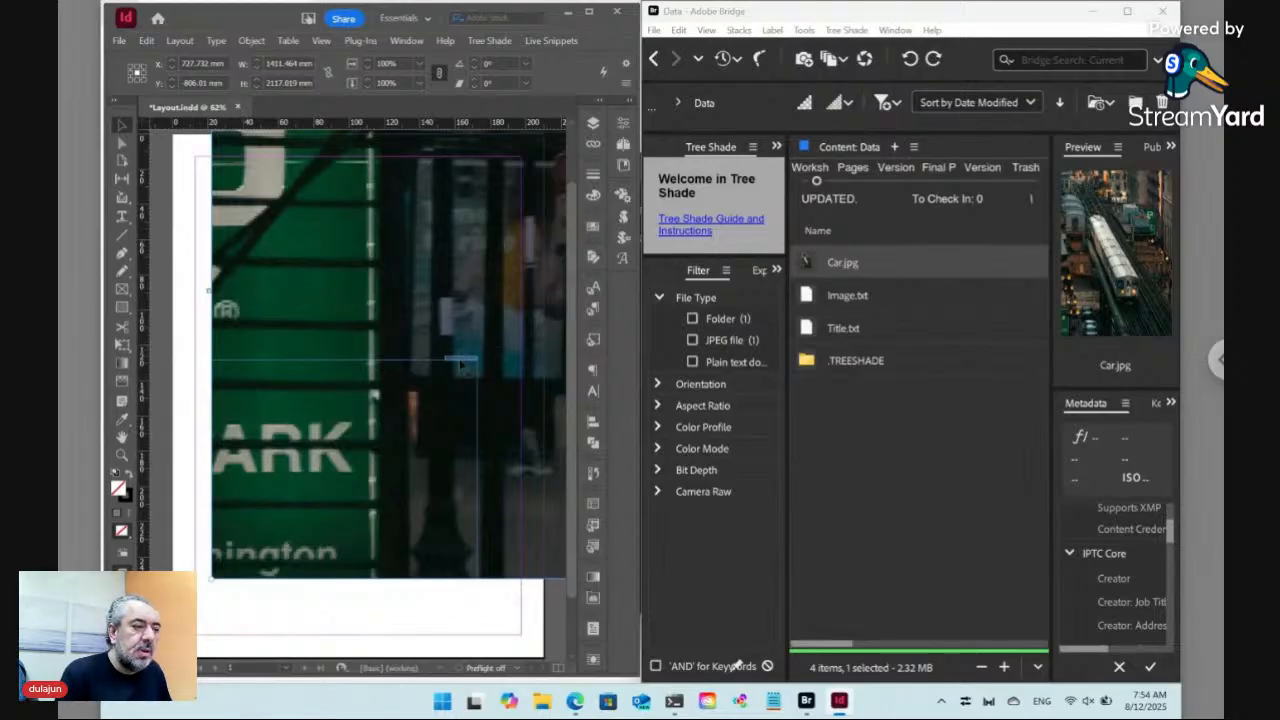
click(556, 41)
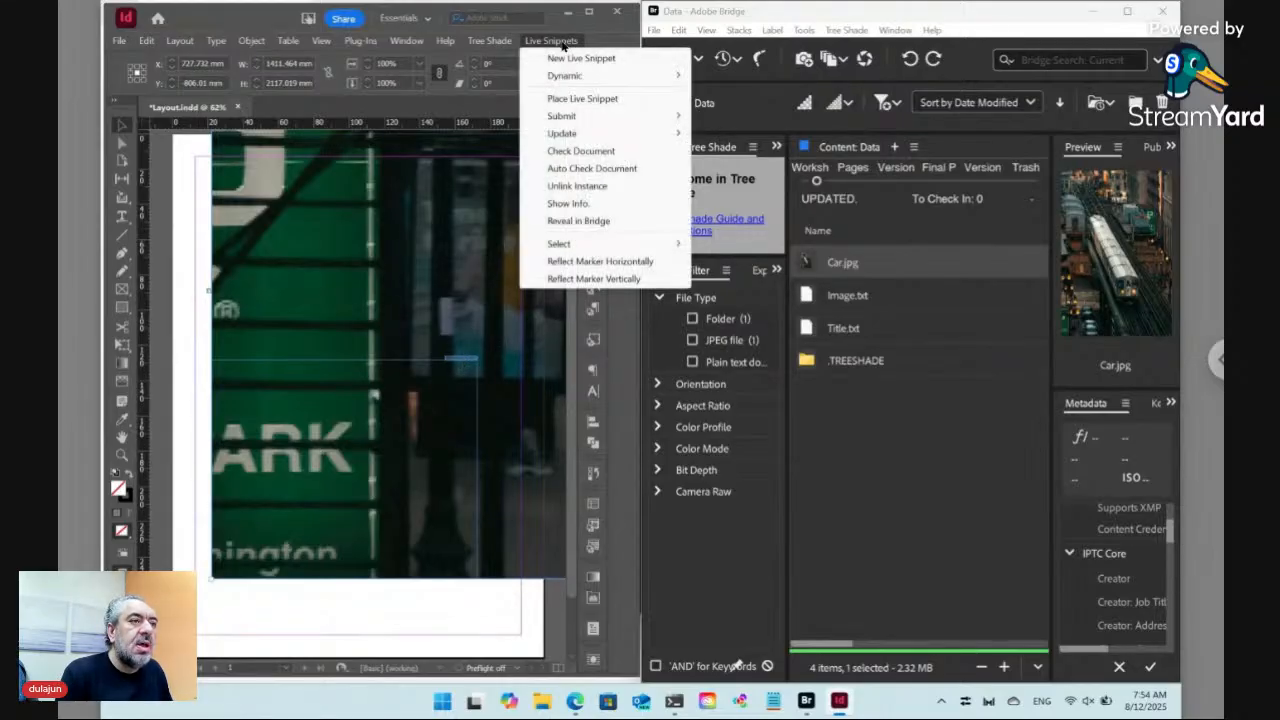
mouse_move(620, 85)
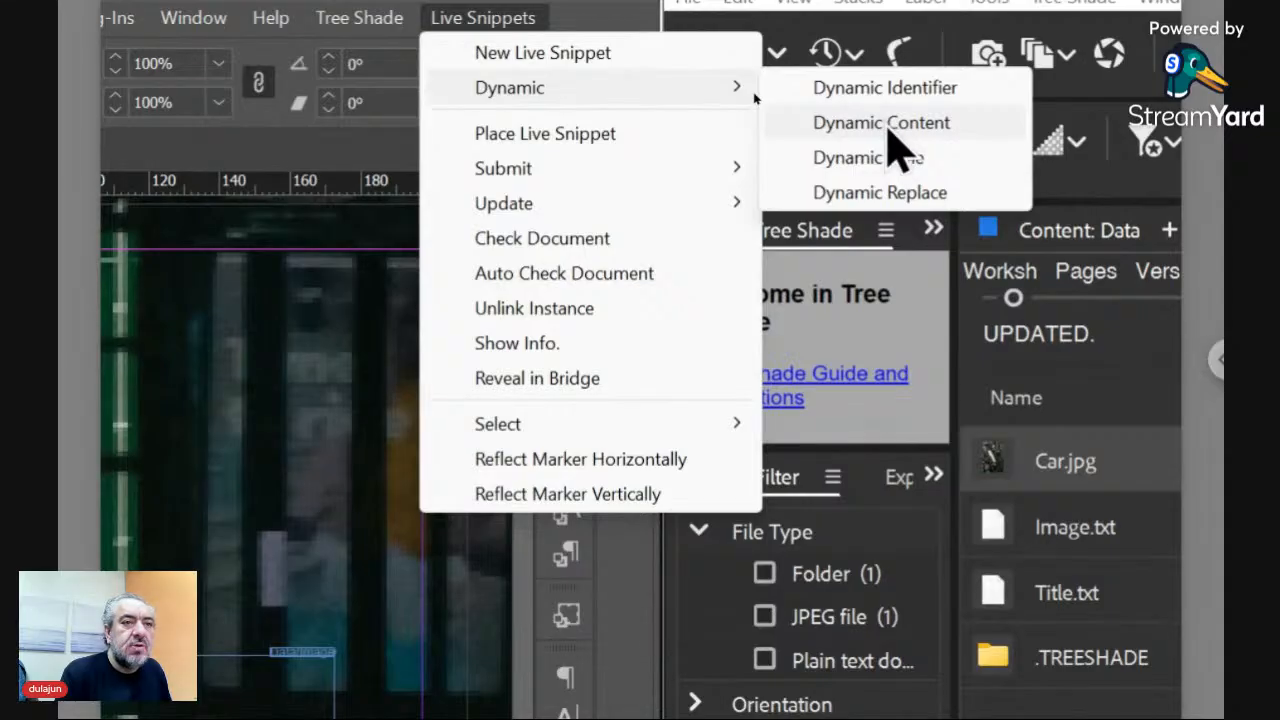
click(889, 132)
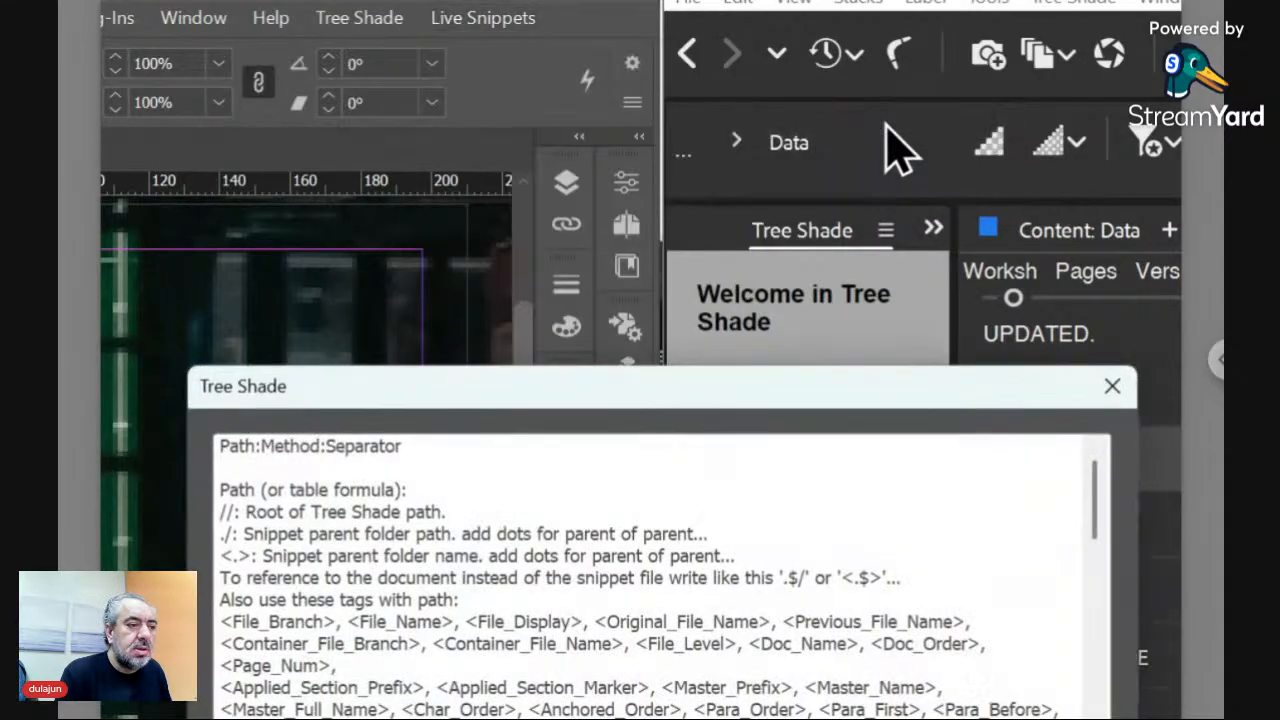
drag(737, 423, 729, 120)
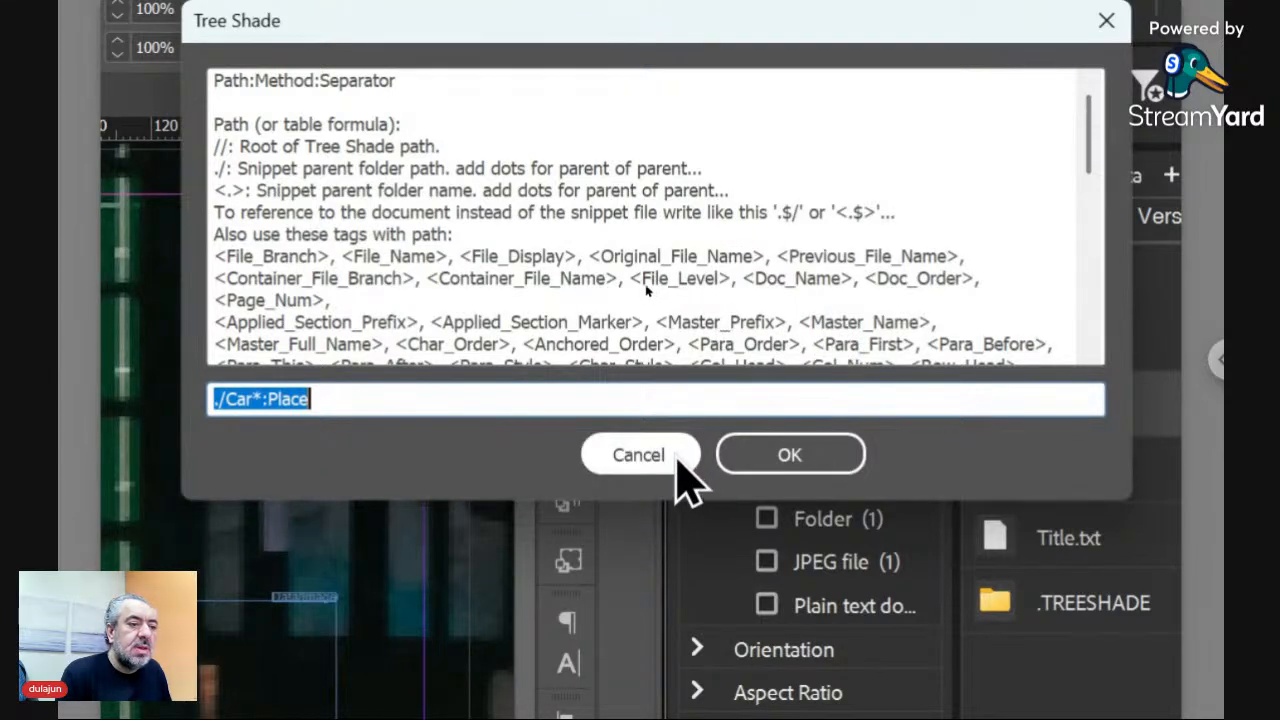
click(676, 466)
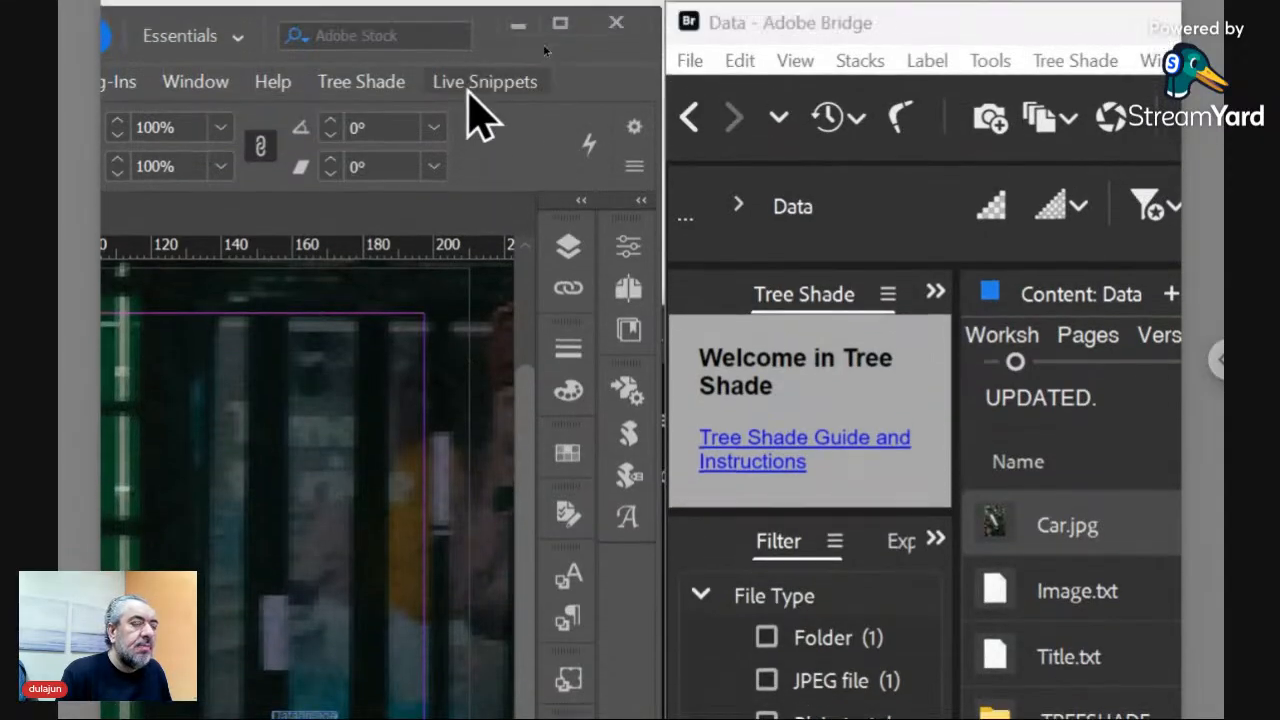
- Define the selected snippet's Dynamic Style as "30:Relative Width::Photo:Obj"
click(470, 86)
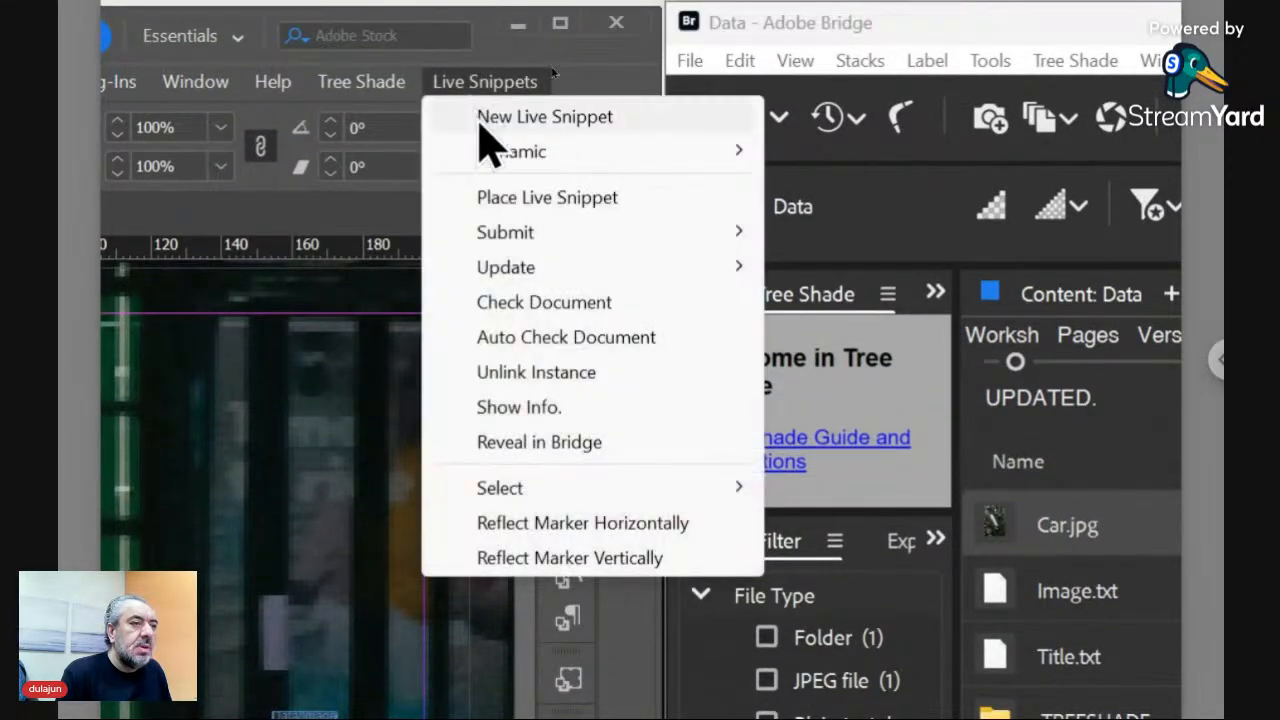
mouse_move(551, 156)
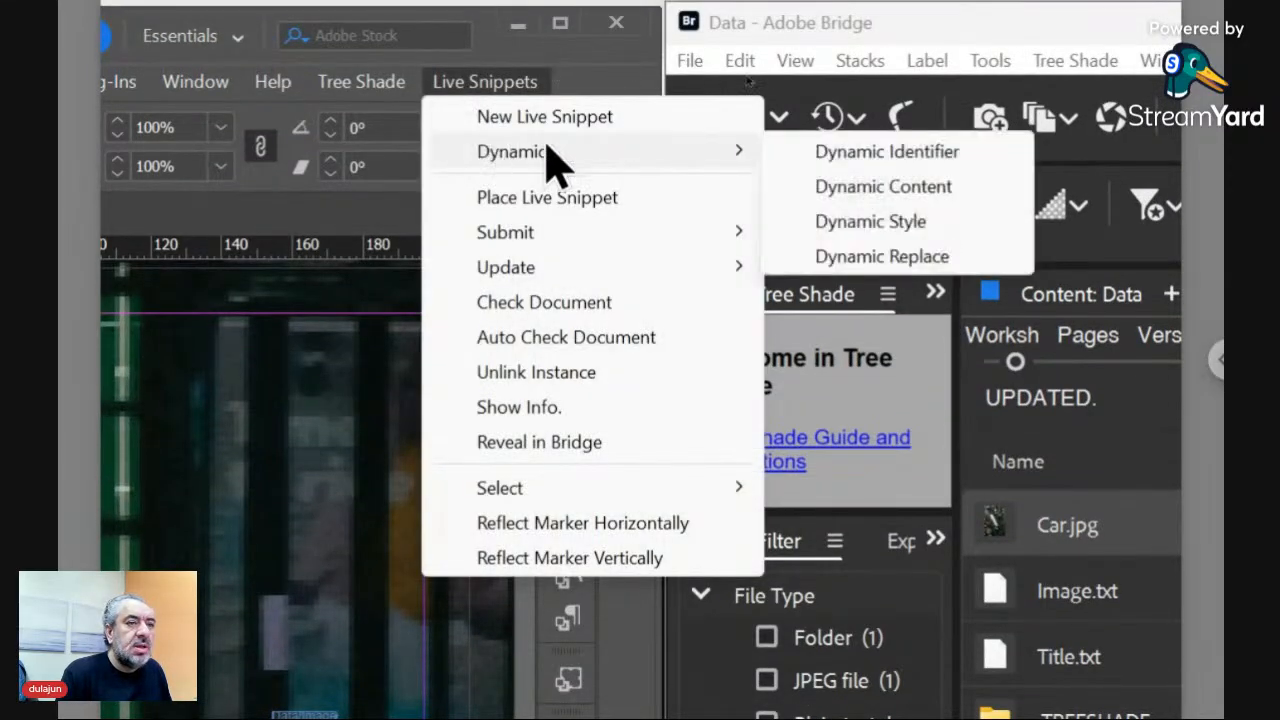
click(940, 240)
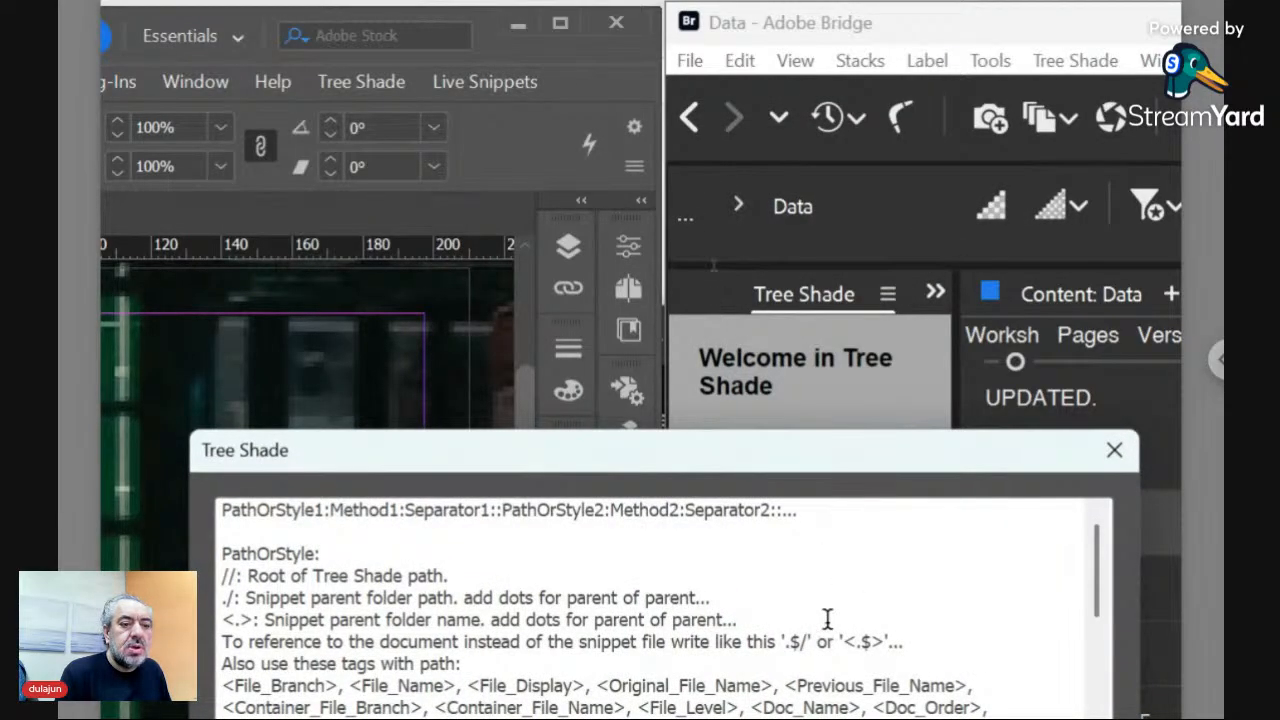
drag(772, 460, 751, 82)
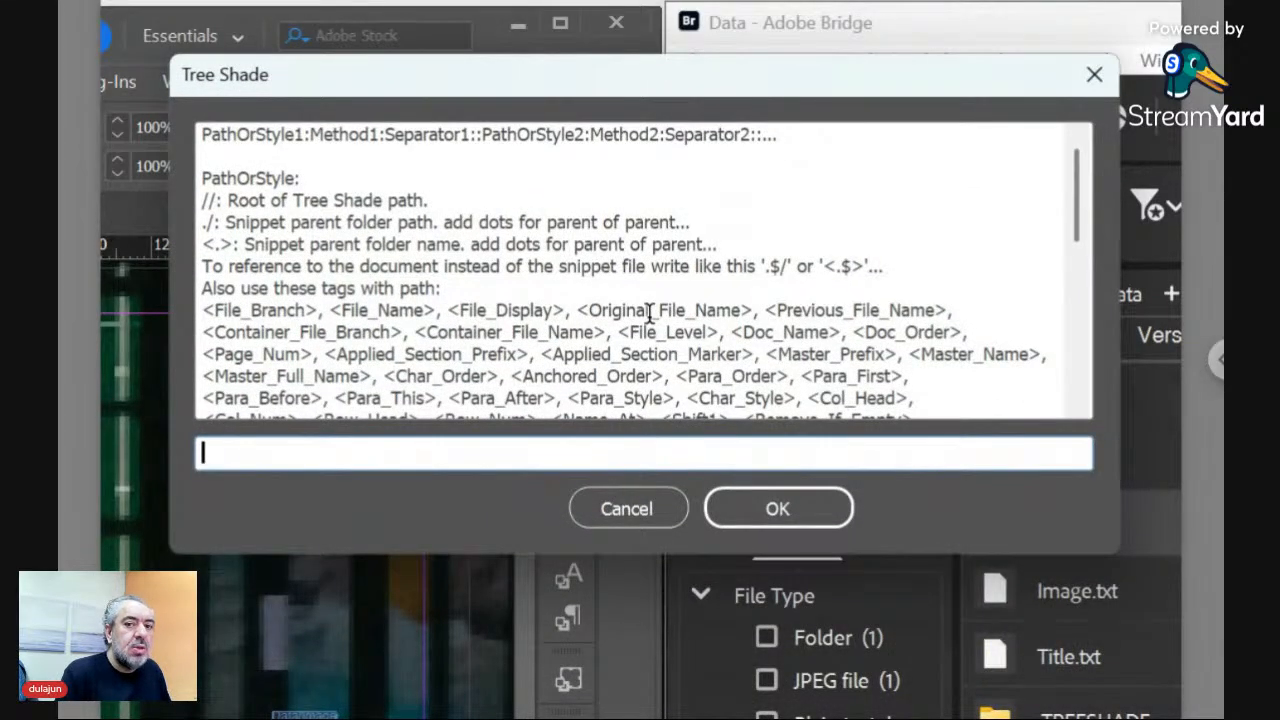
text(30:)
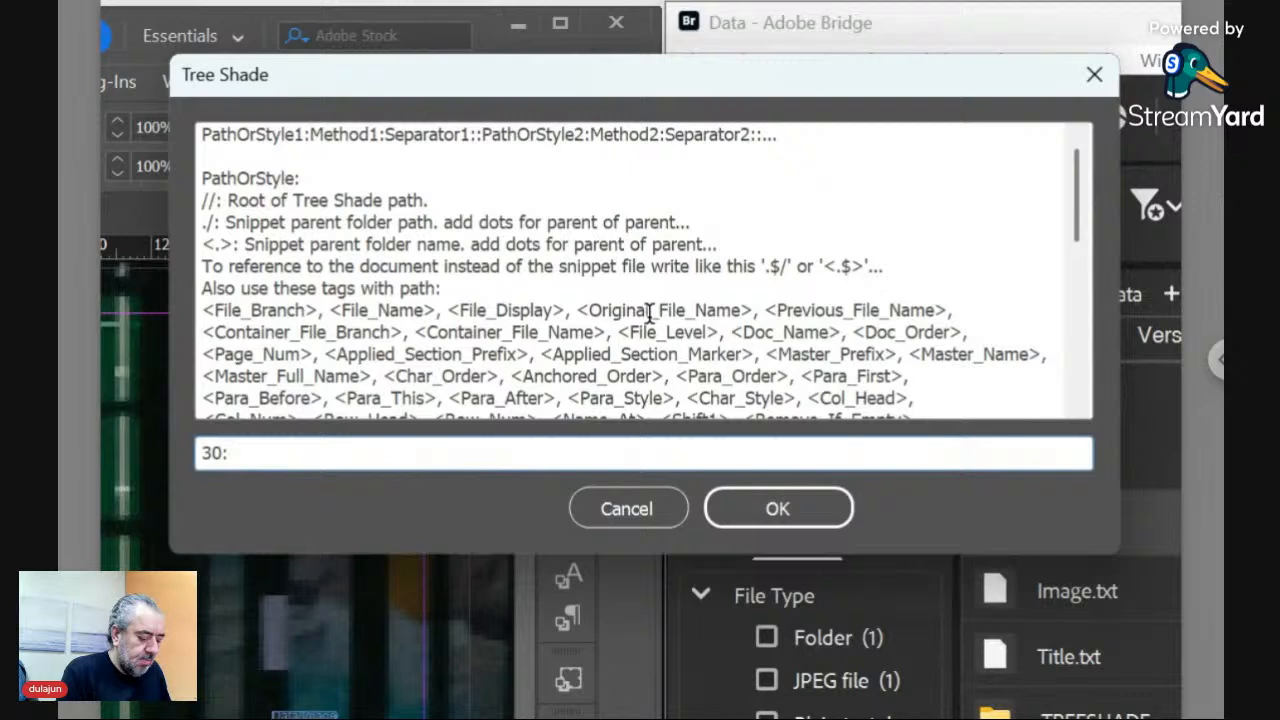
text(Relat)
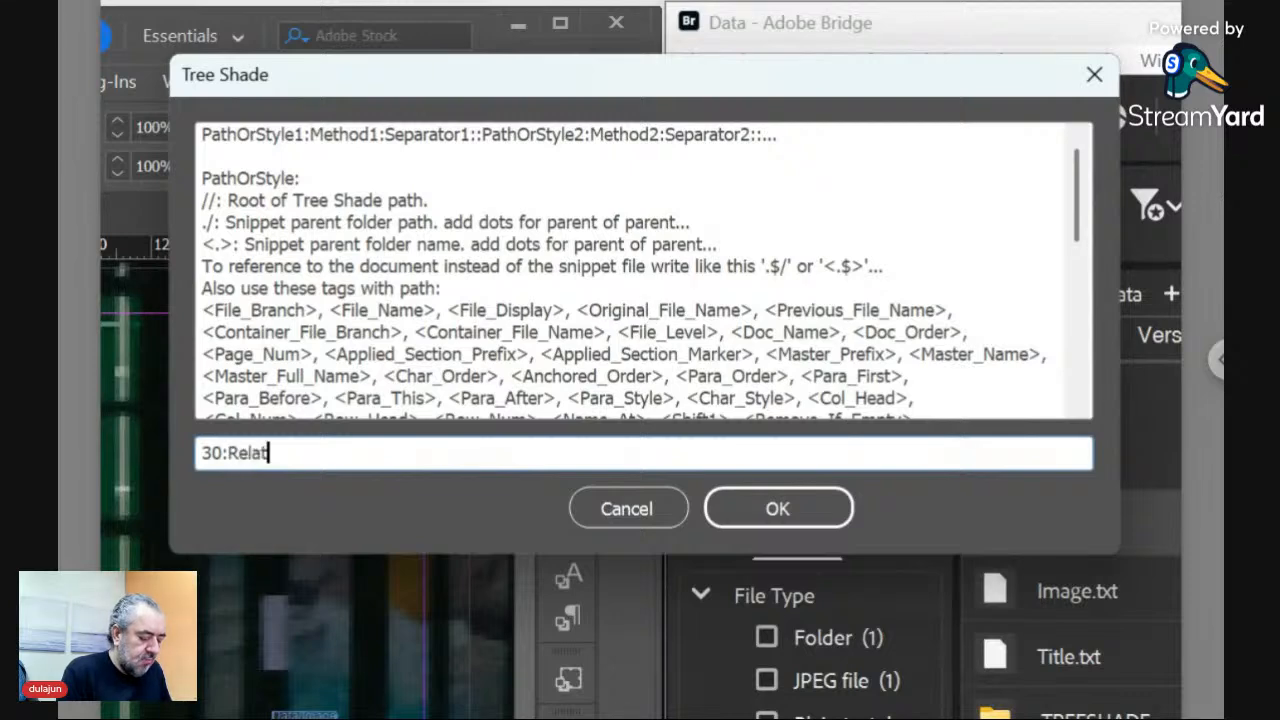
text(ive )
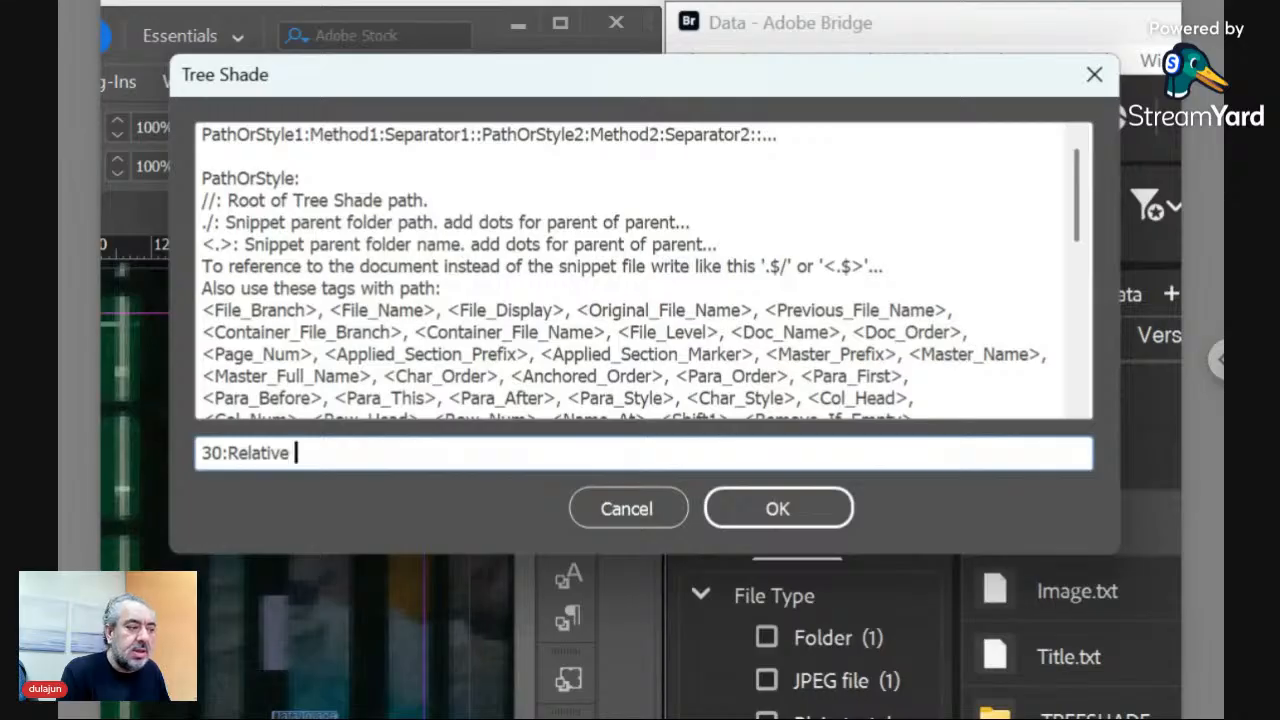
text(Width)
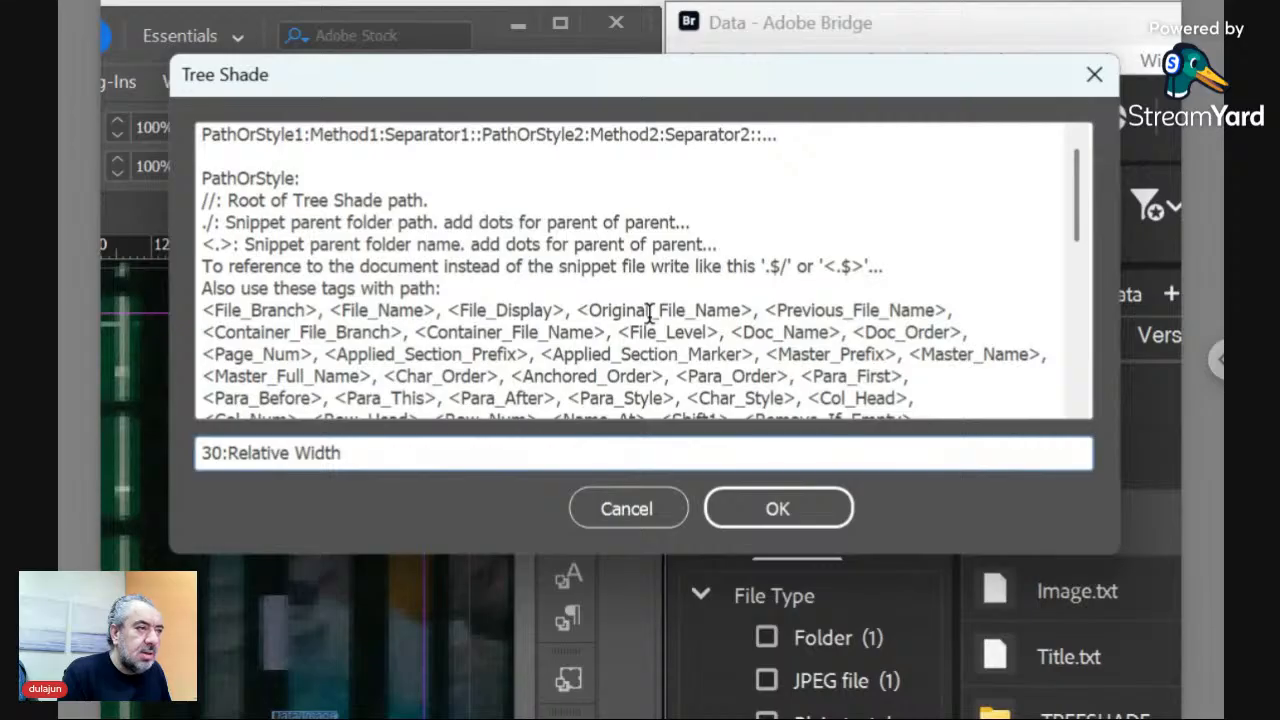
text(::)
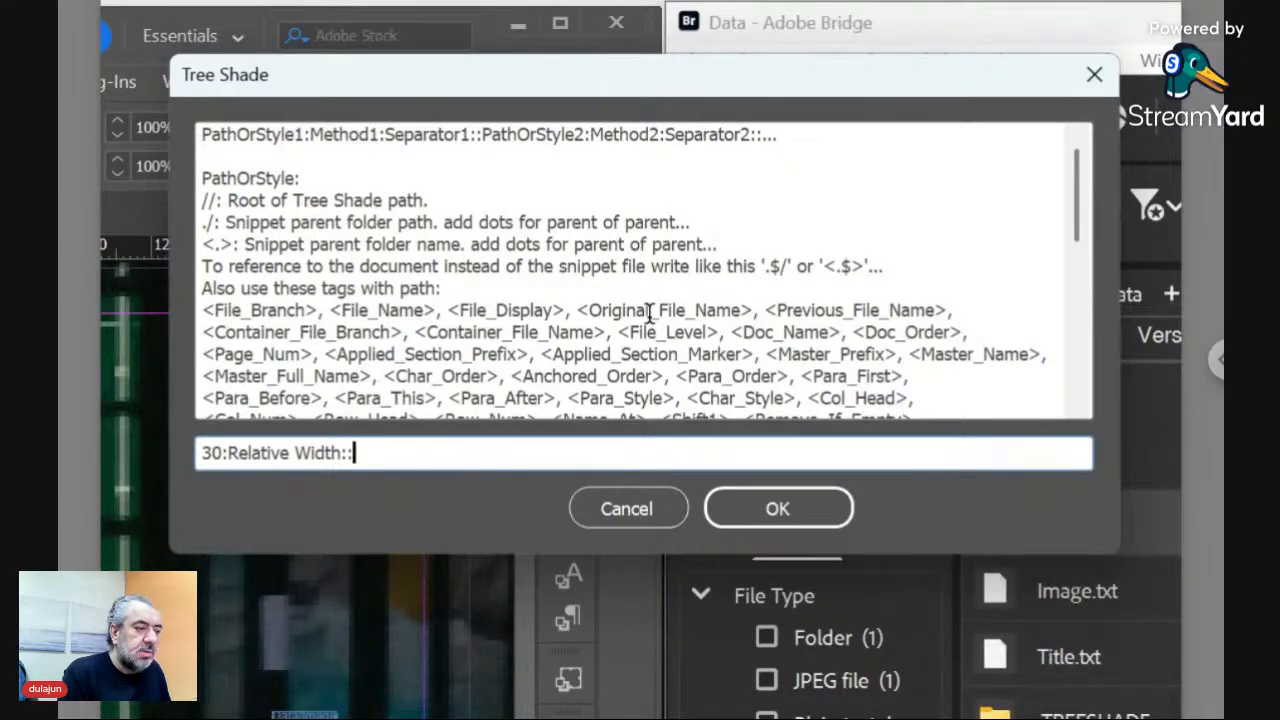
text(Photo)
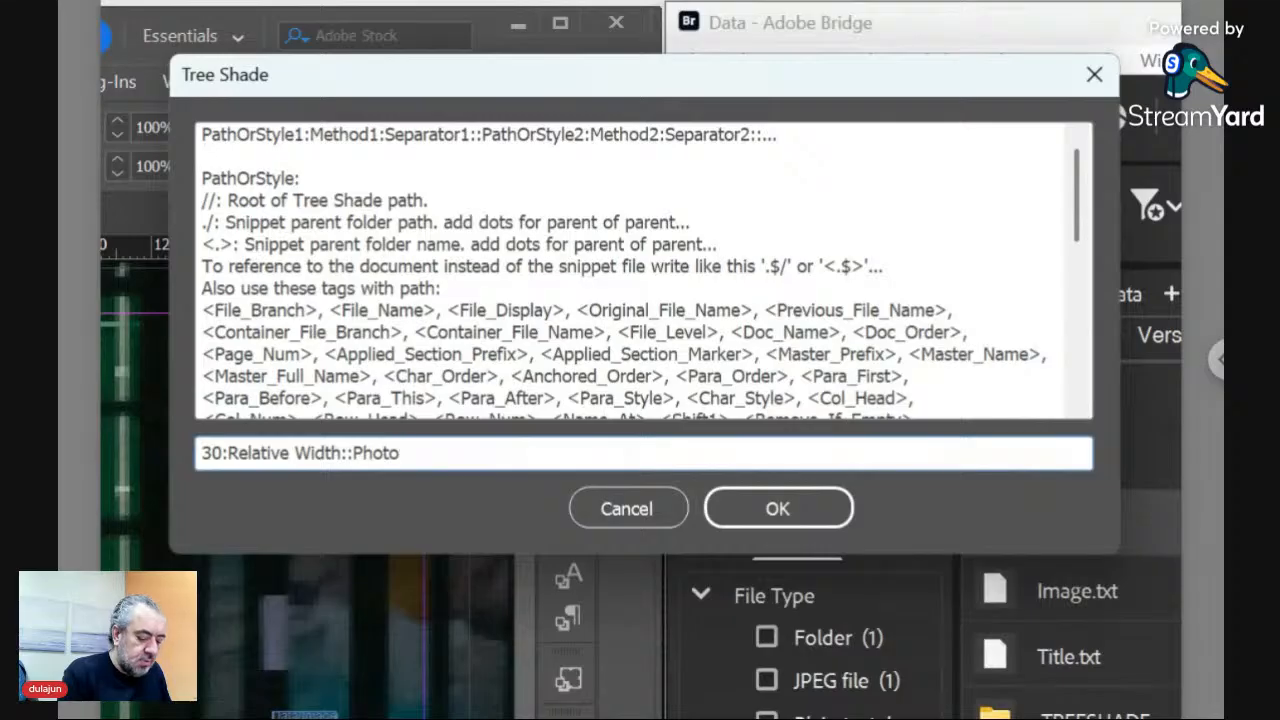
text(:Obj)
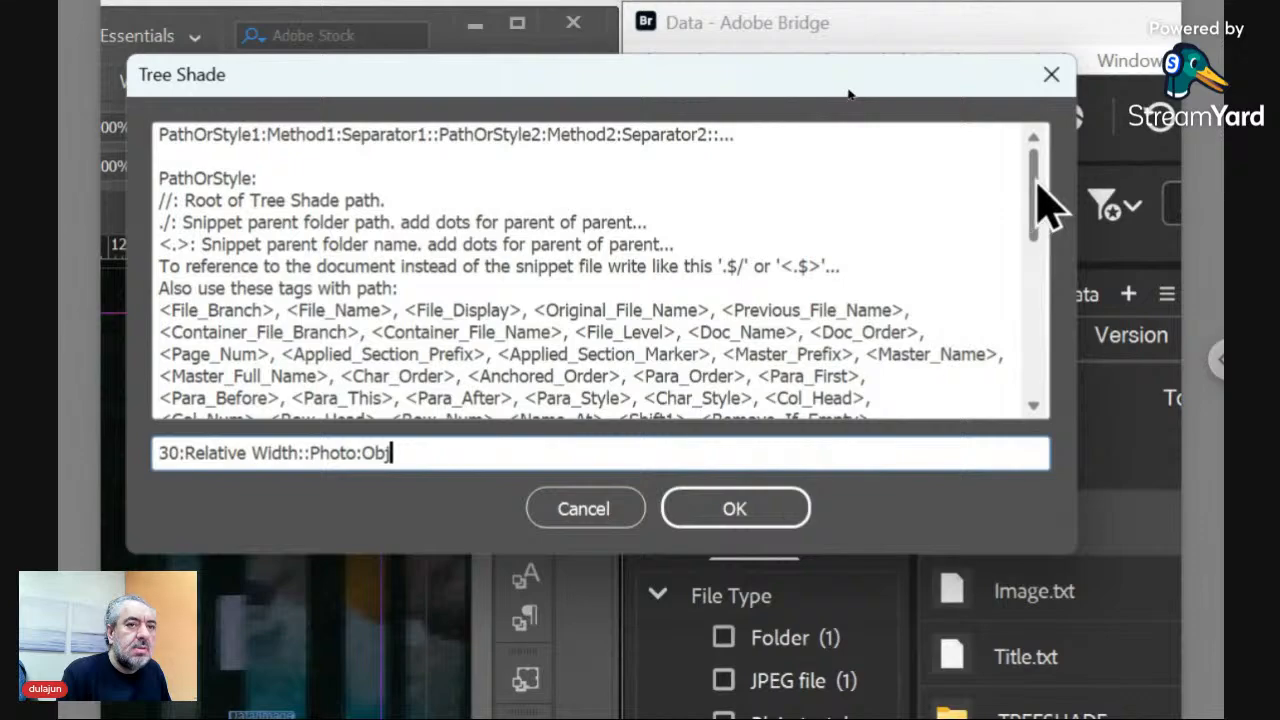
- Look up the Width method in the Dynamic Style reference text, and apply the style definition
drag(1036, 183, 1026, 343)
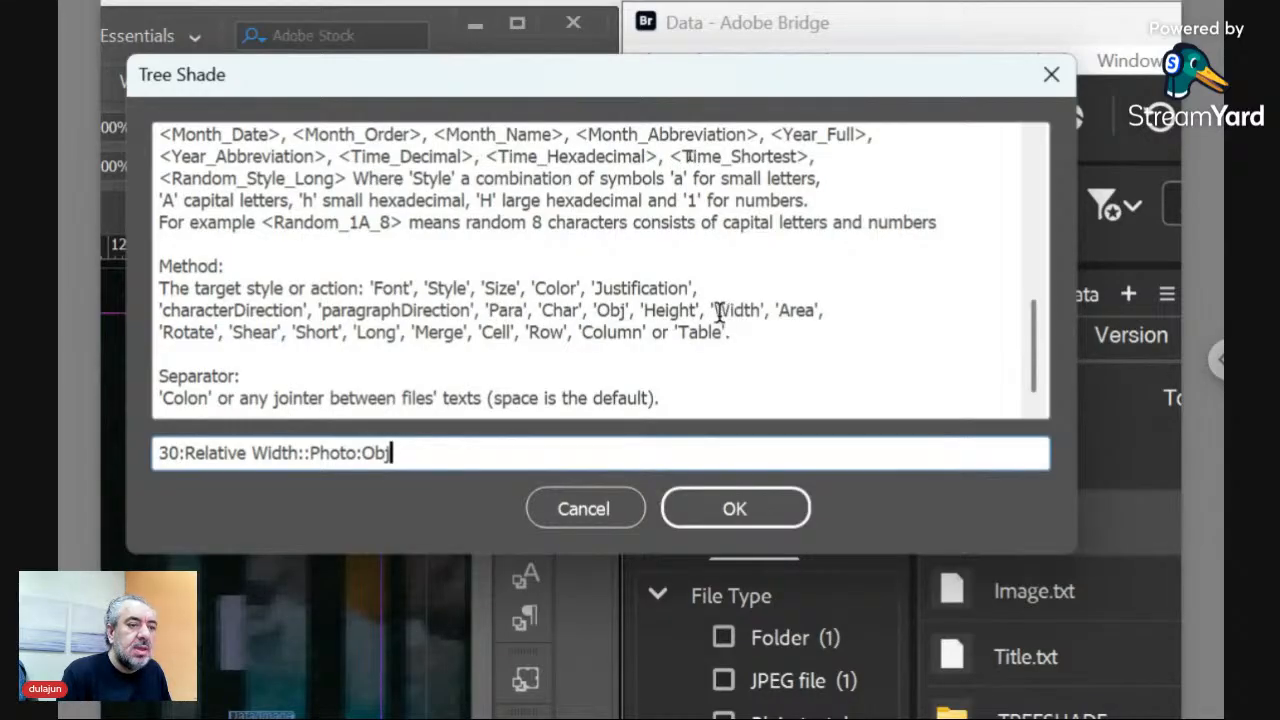
drag(713, 310, 760, 312)
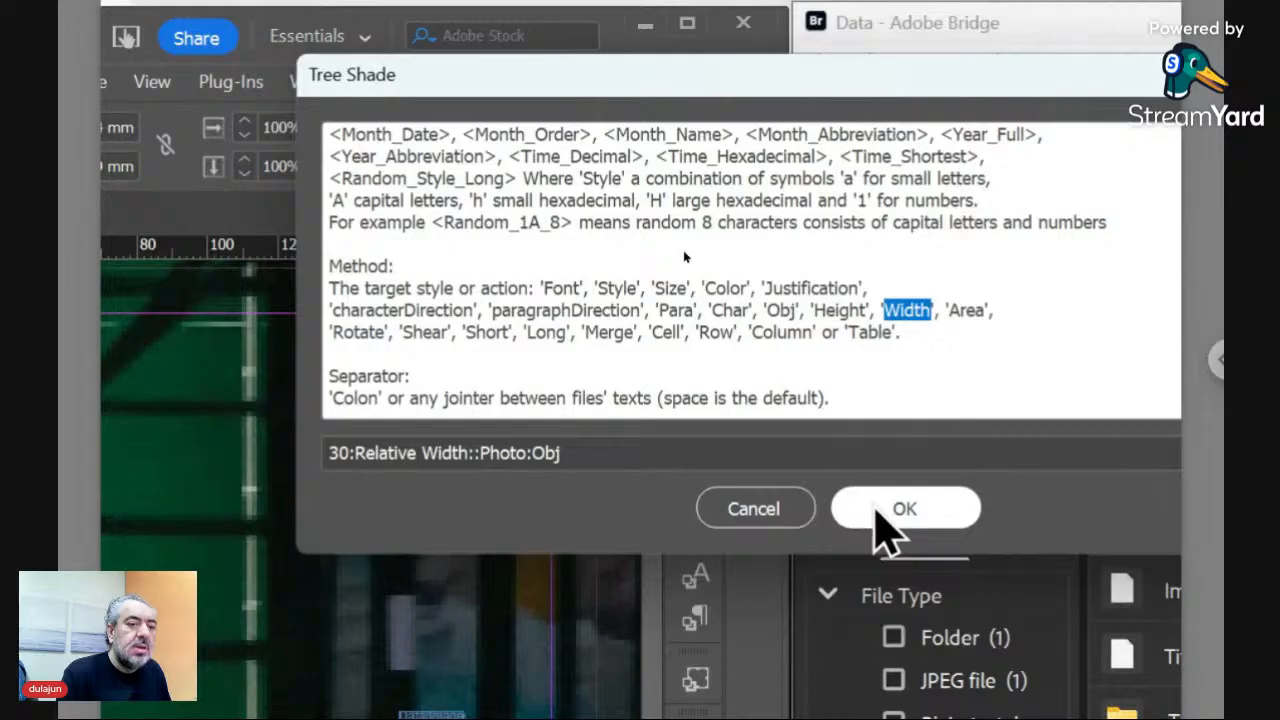
click(878, 510)
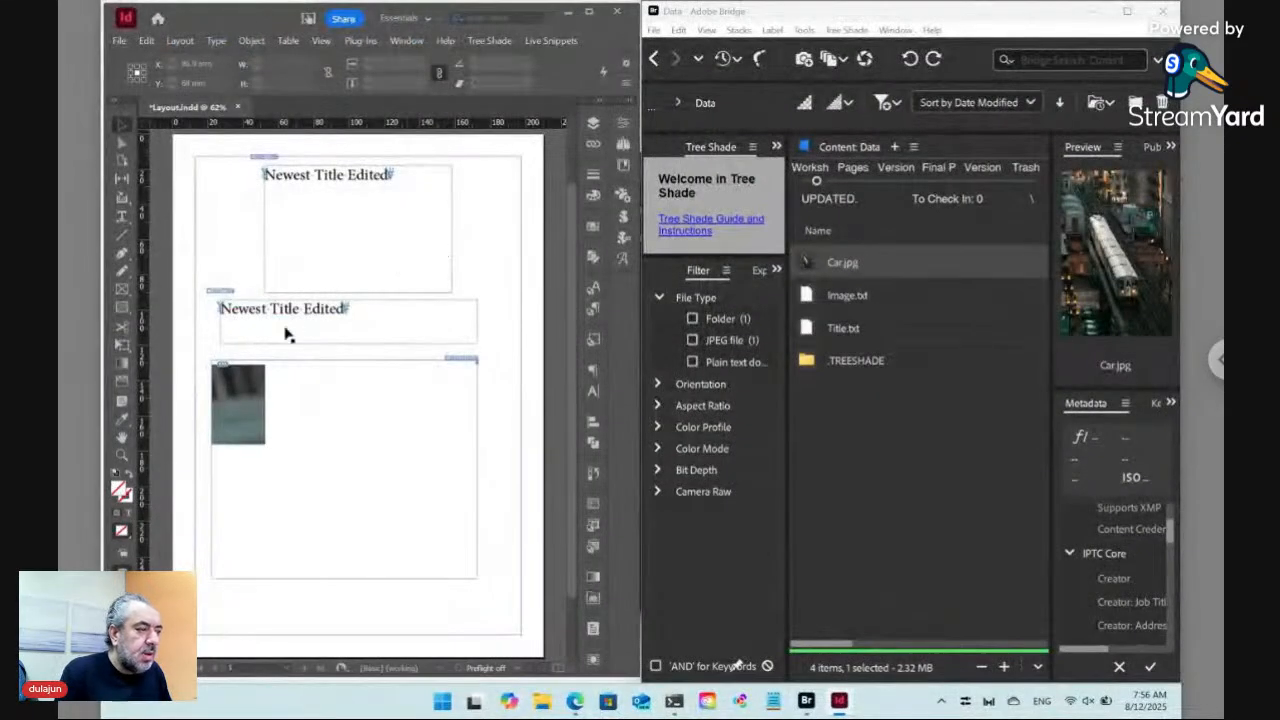
- Edit the placed image's Photo object style to enable Auto-Fit with Fill Frame Proportionally in its frame fitting options
click(260, 376)
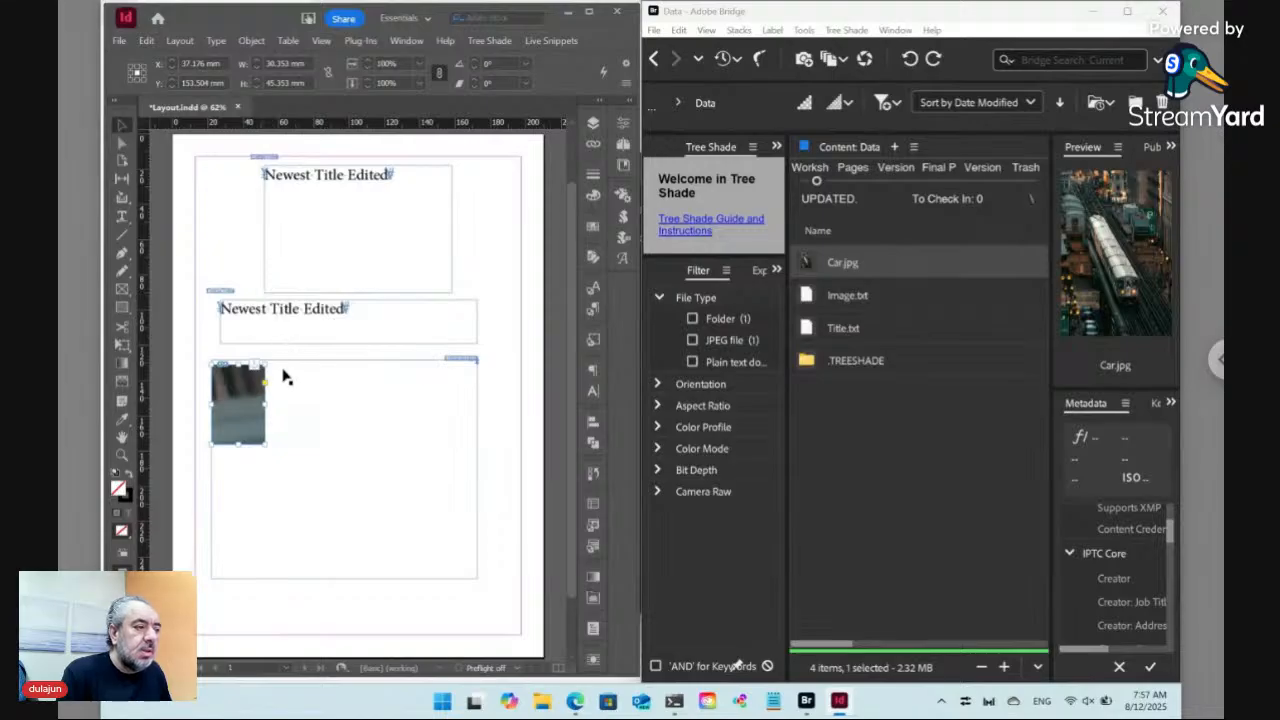
click(593, 341)
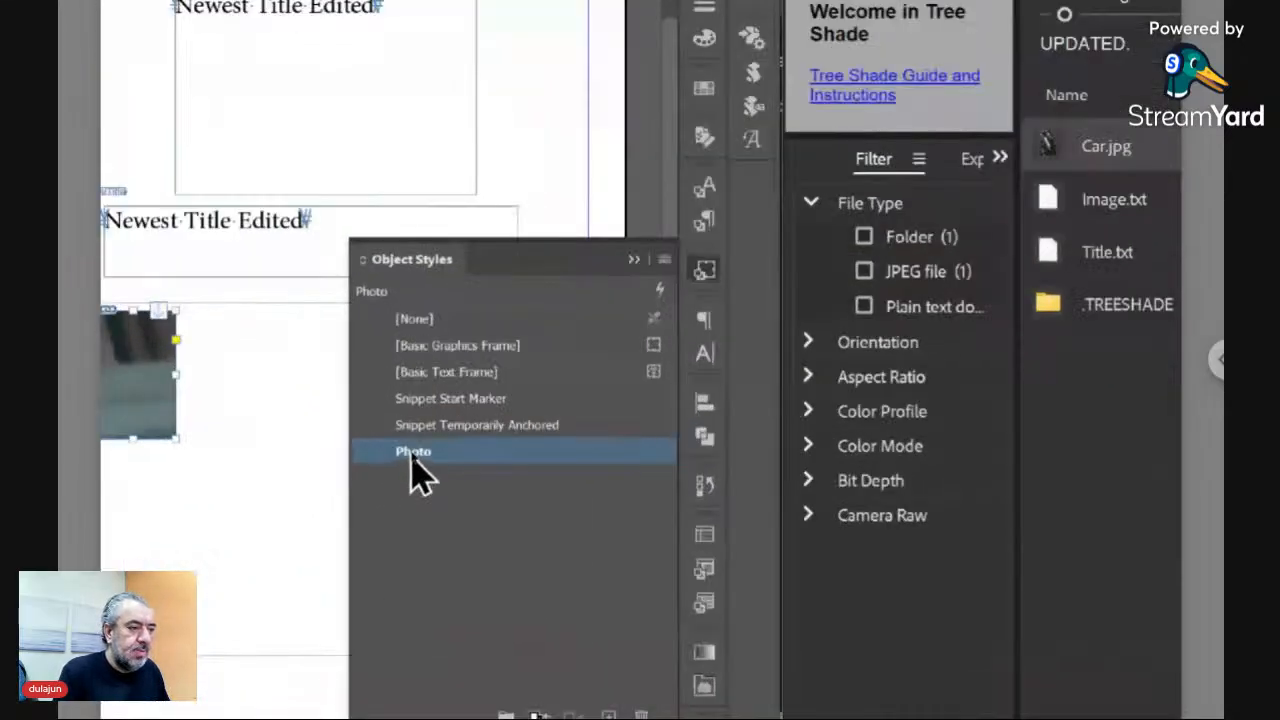
right_click(411, 458)
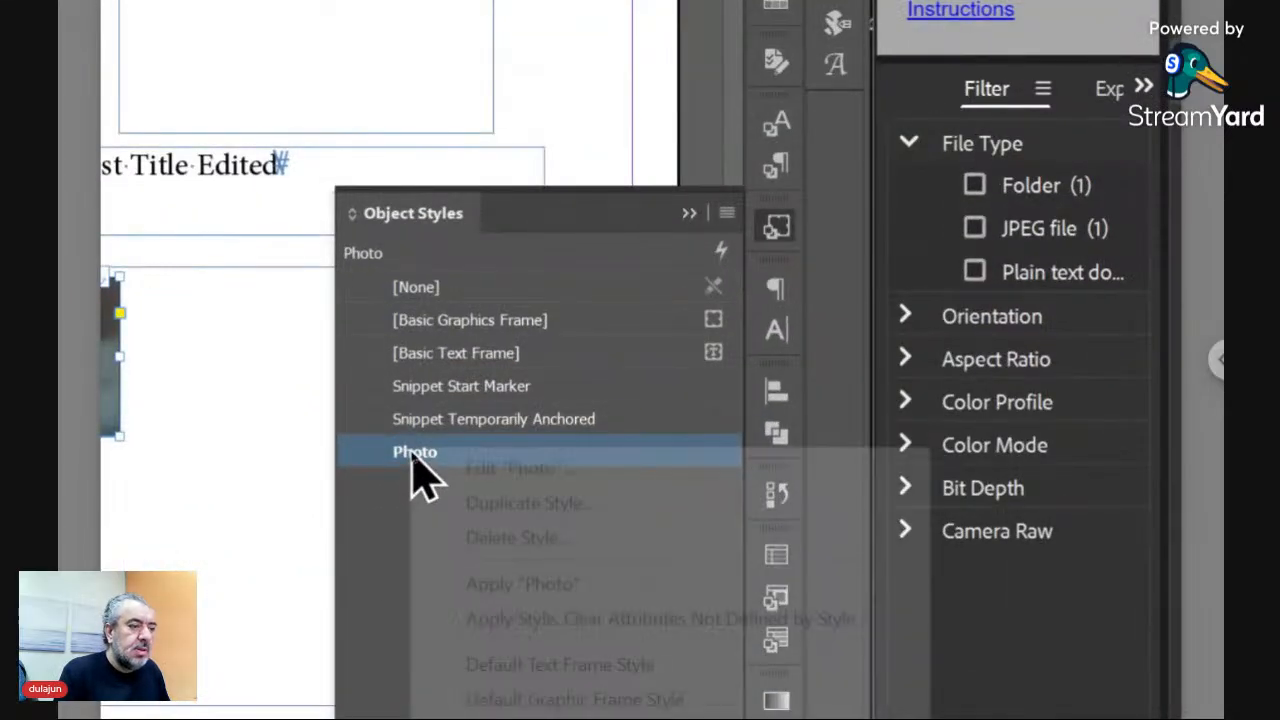
click(472, 476)
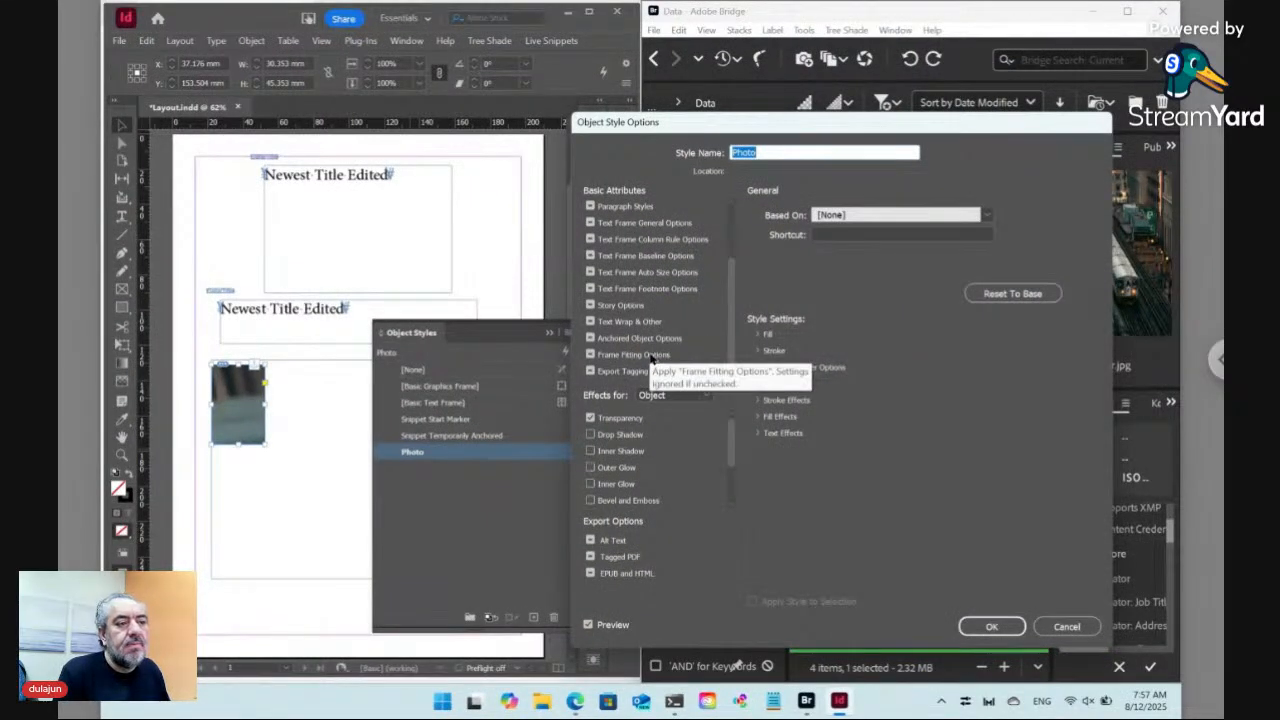
click(652, 356)
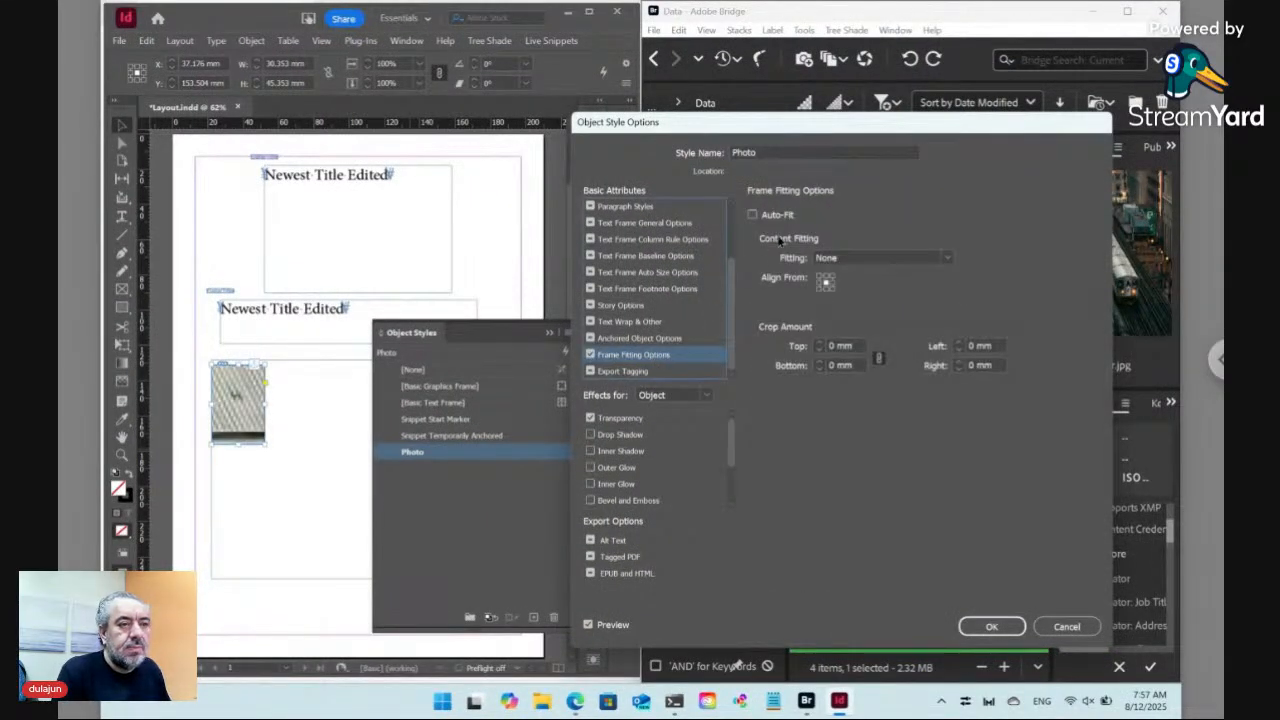
click(776, 216)
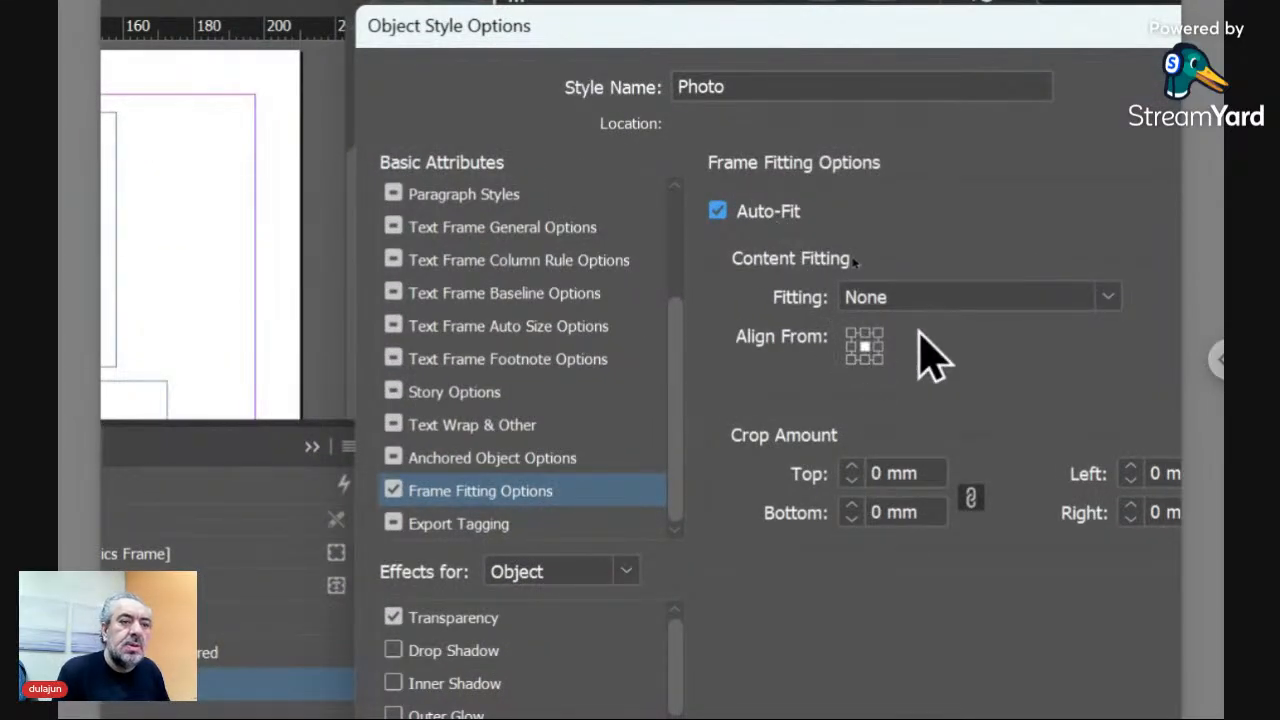
click(940, 292)
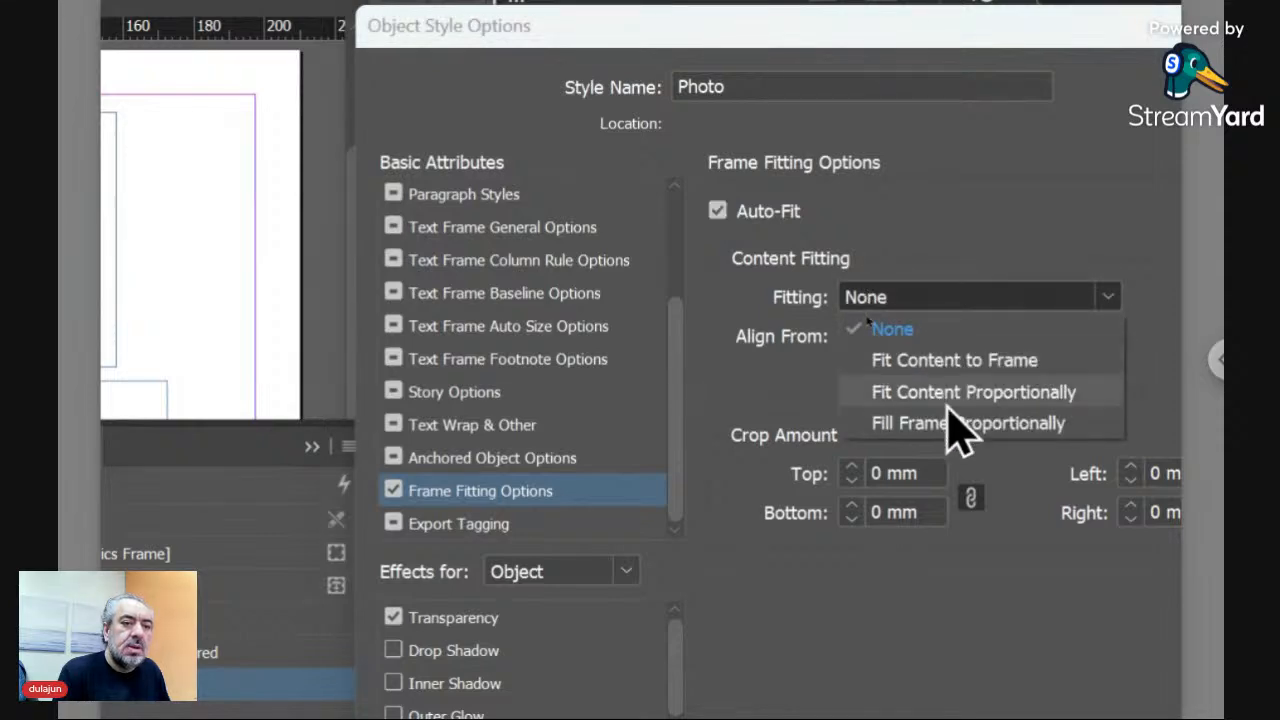
click(947, 425)
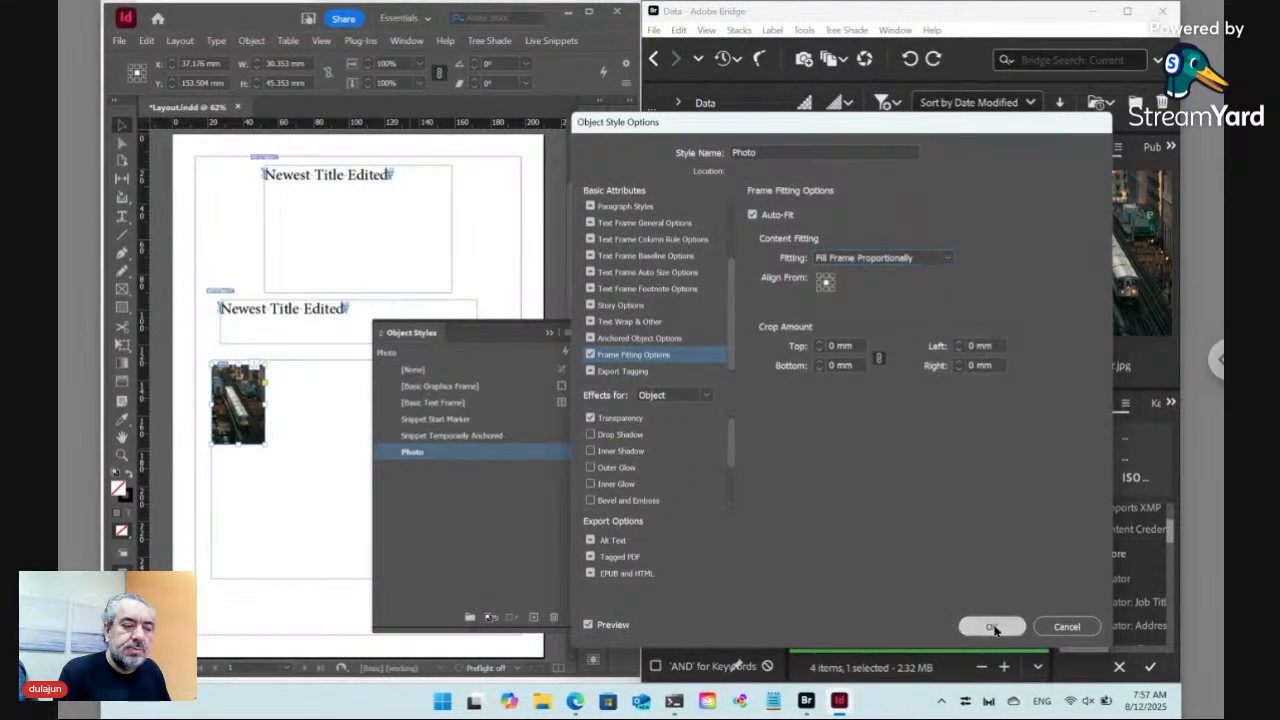
click(991, 627)
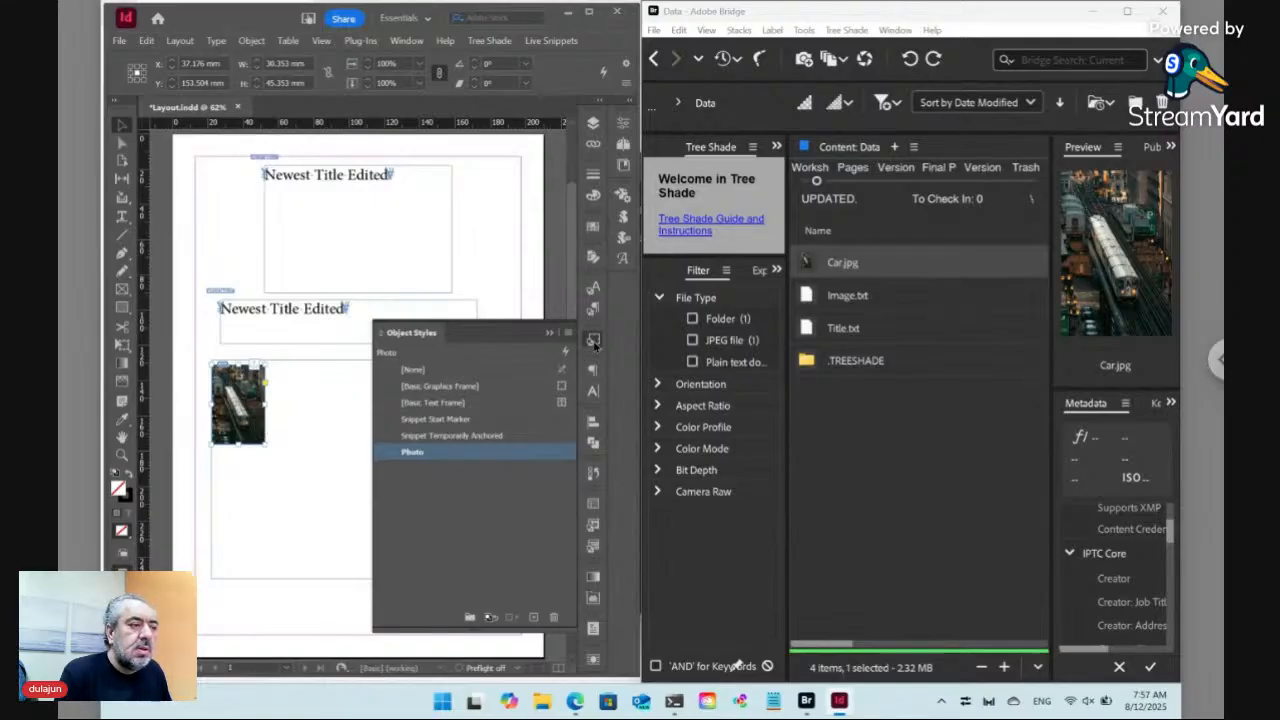
click(594, 342)
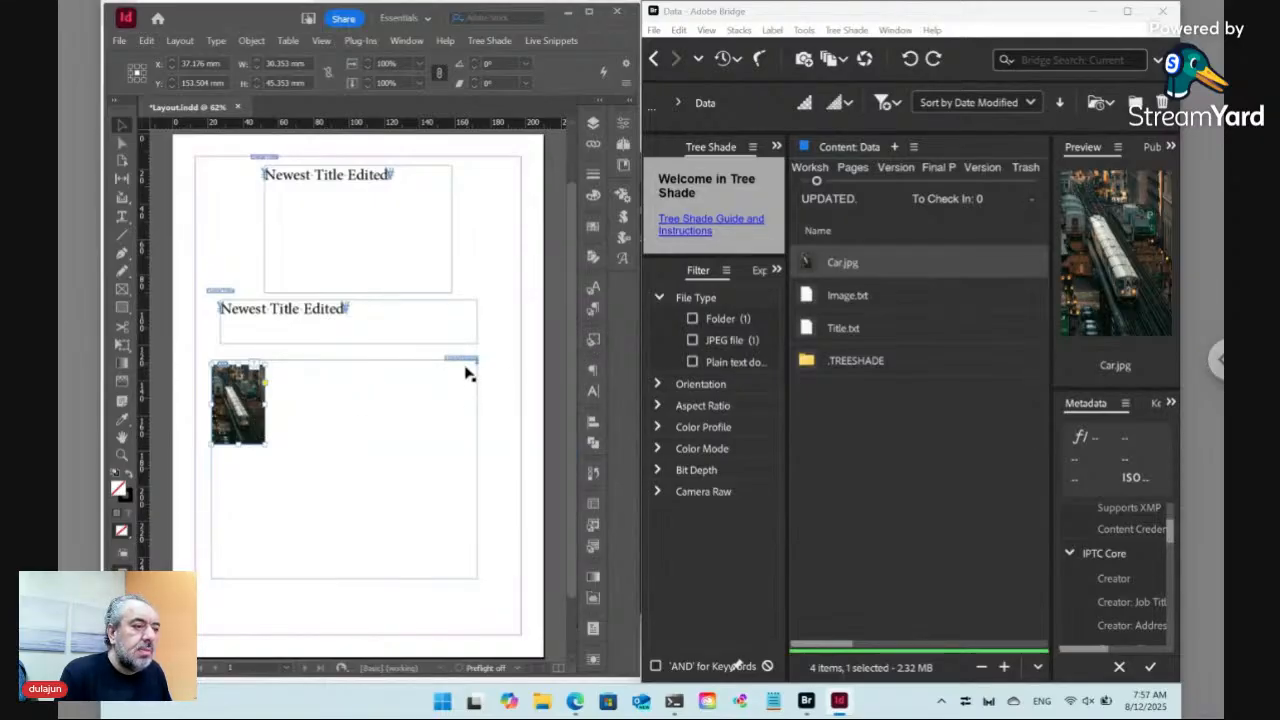
- In Bridge, create a folder named Image inside the Data folder and move Car.jpg into it
key(t)
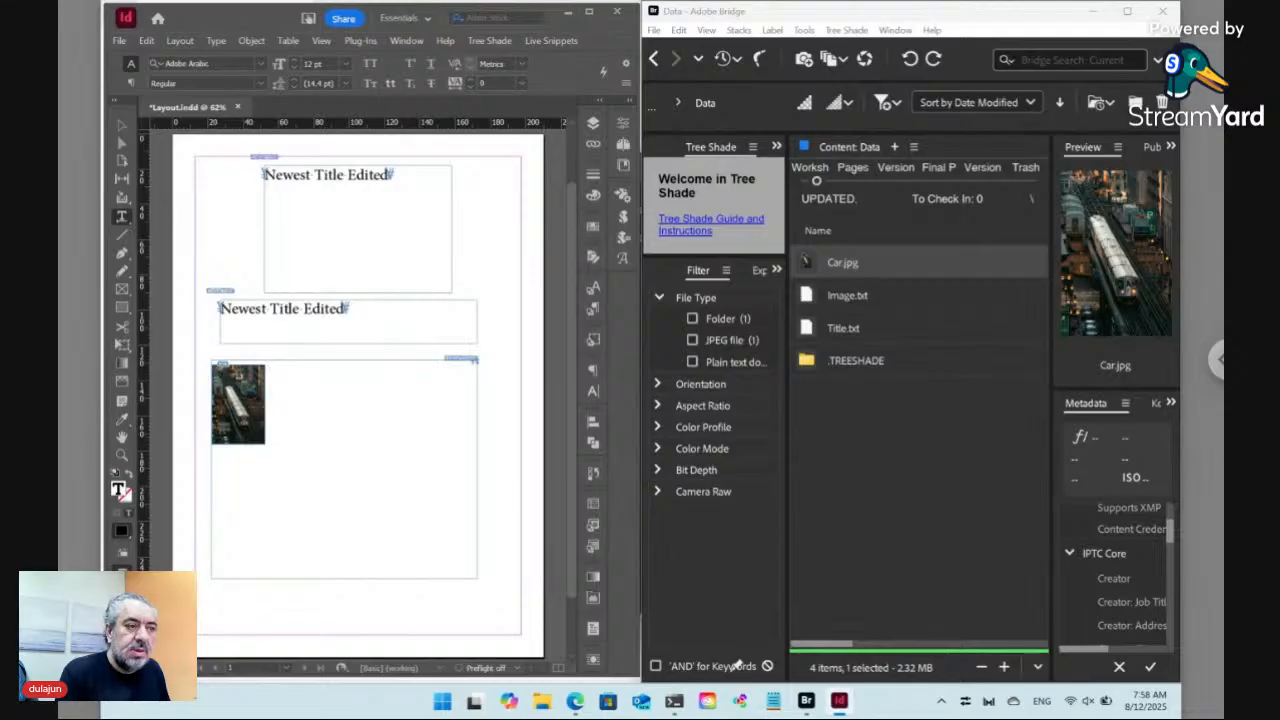
click(875, 418)
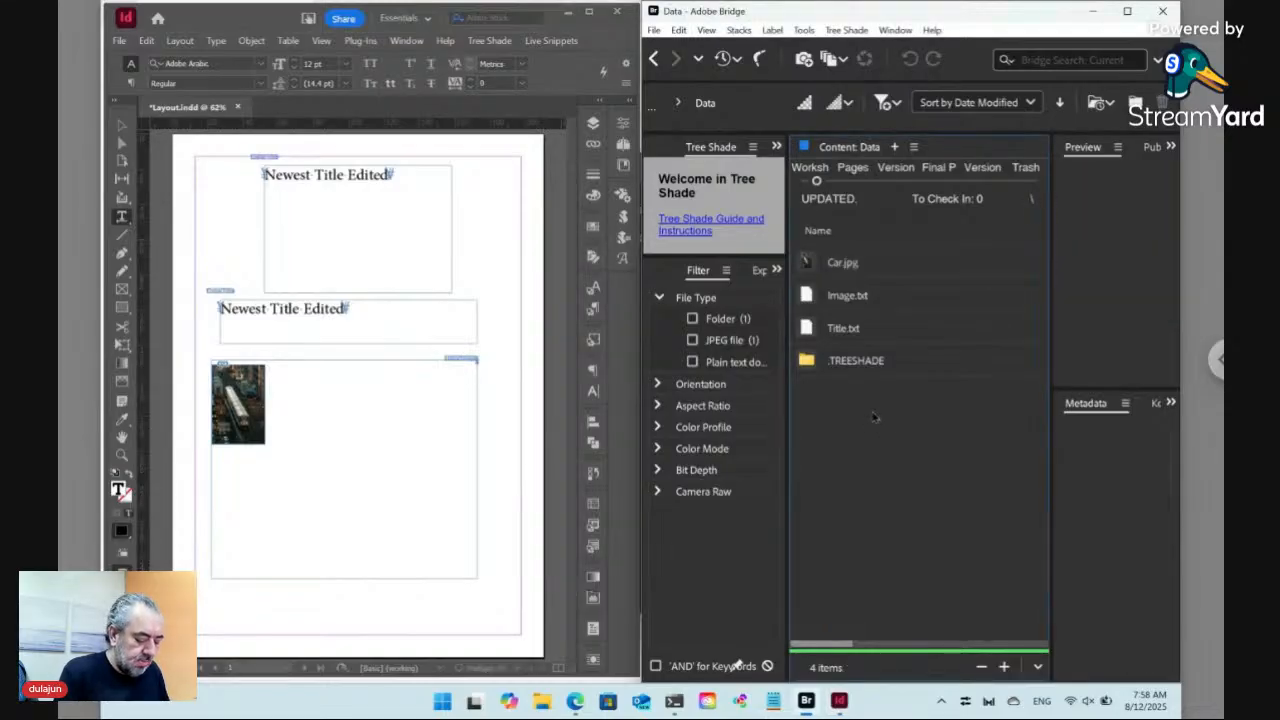
key(ctrl+shift+n)
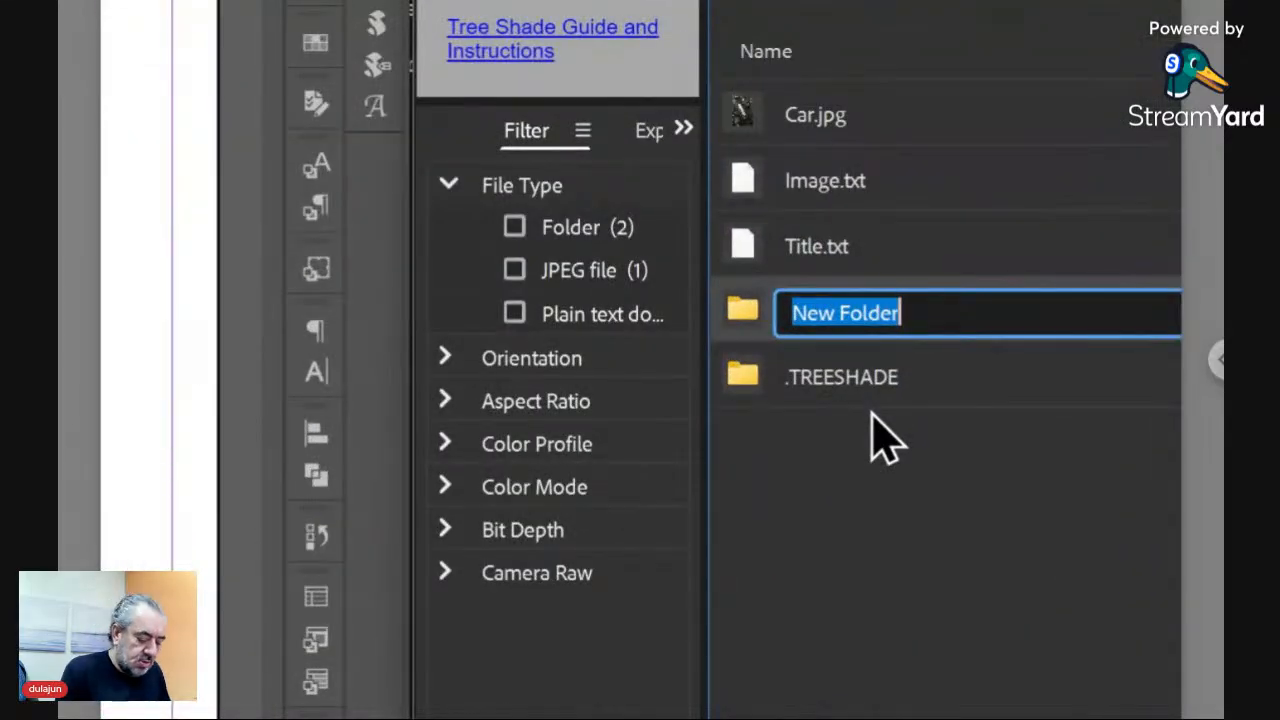
text(Image)
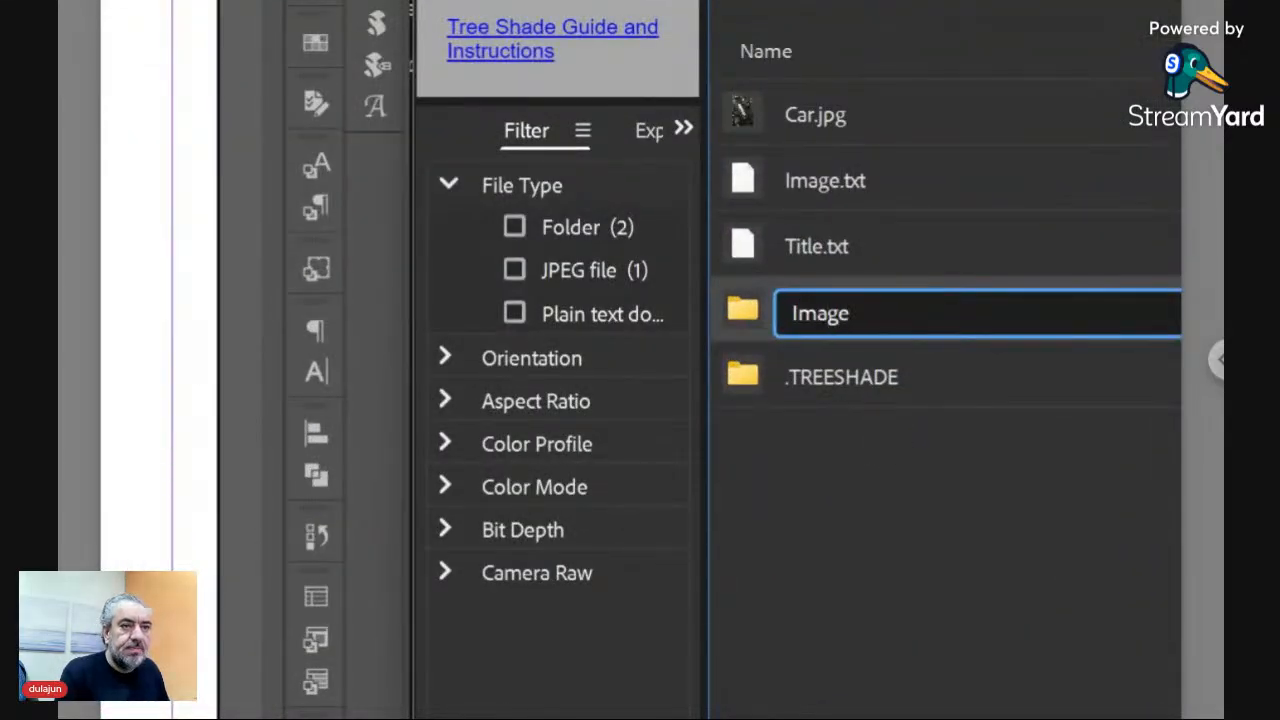
key(Return)
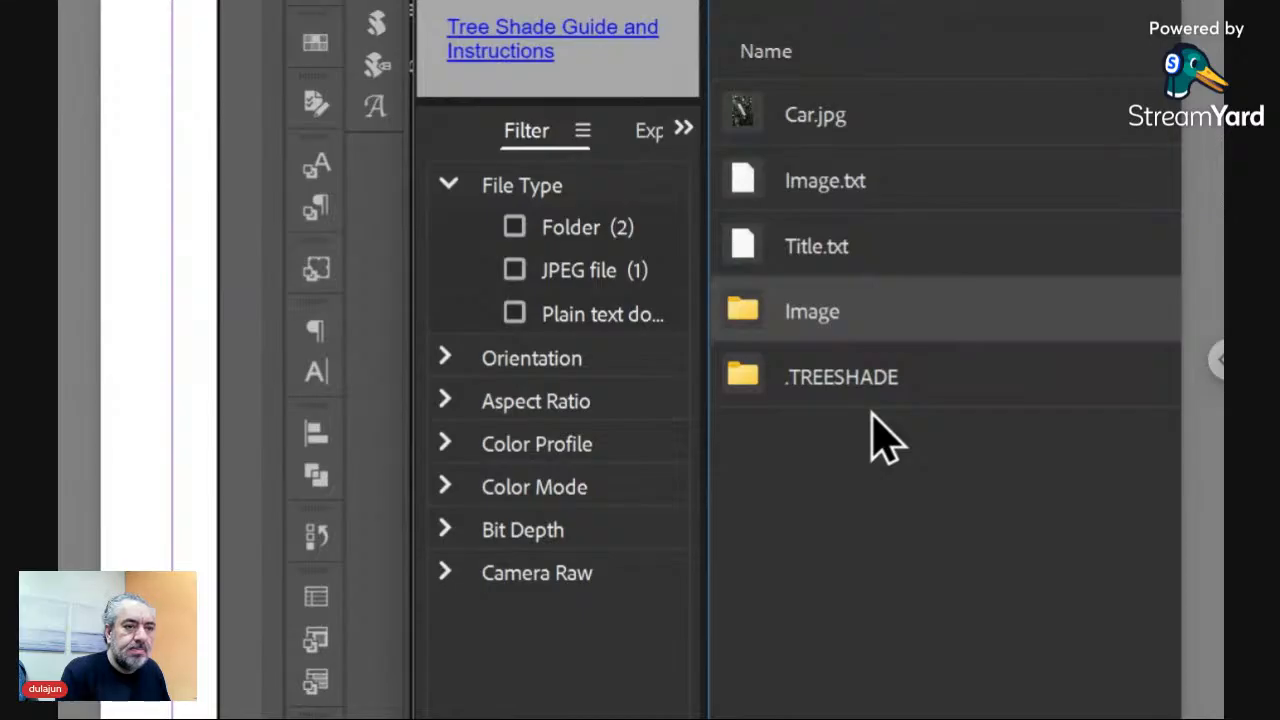
click(800, 116)
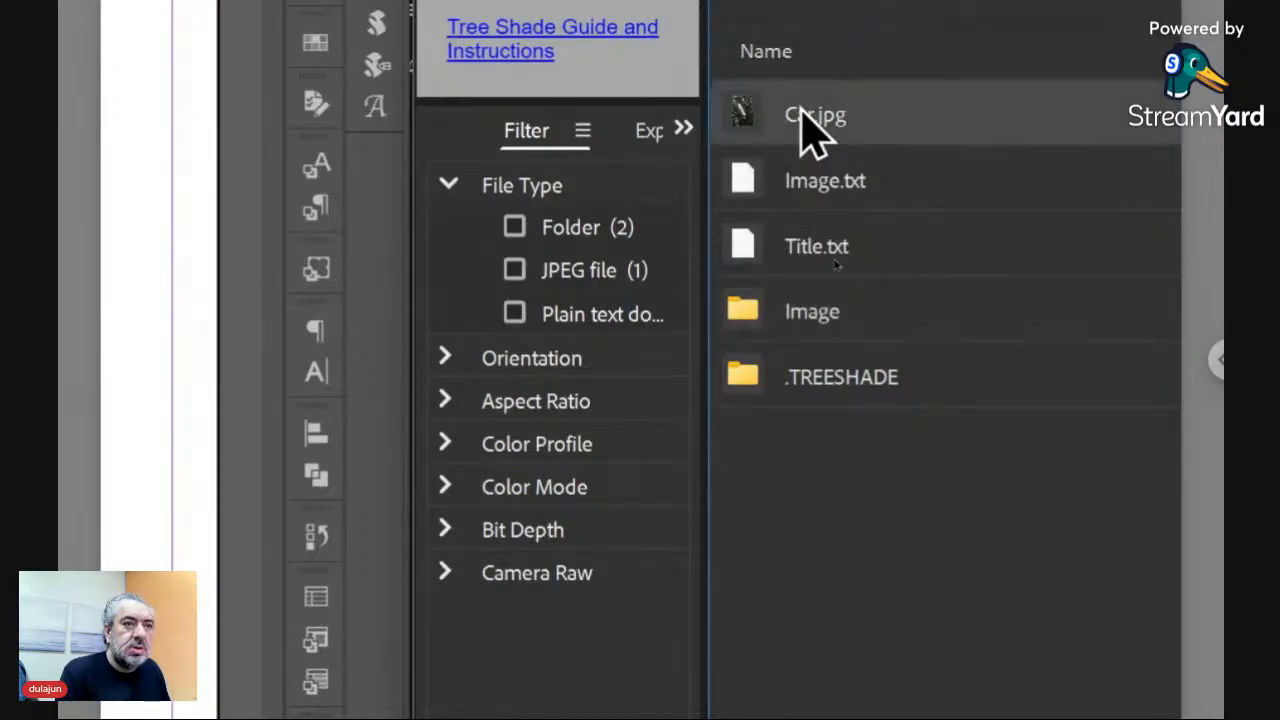
drag(745, 107, 772, 310)
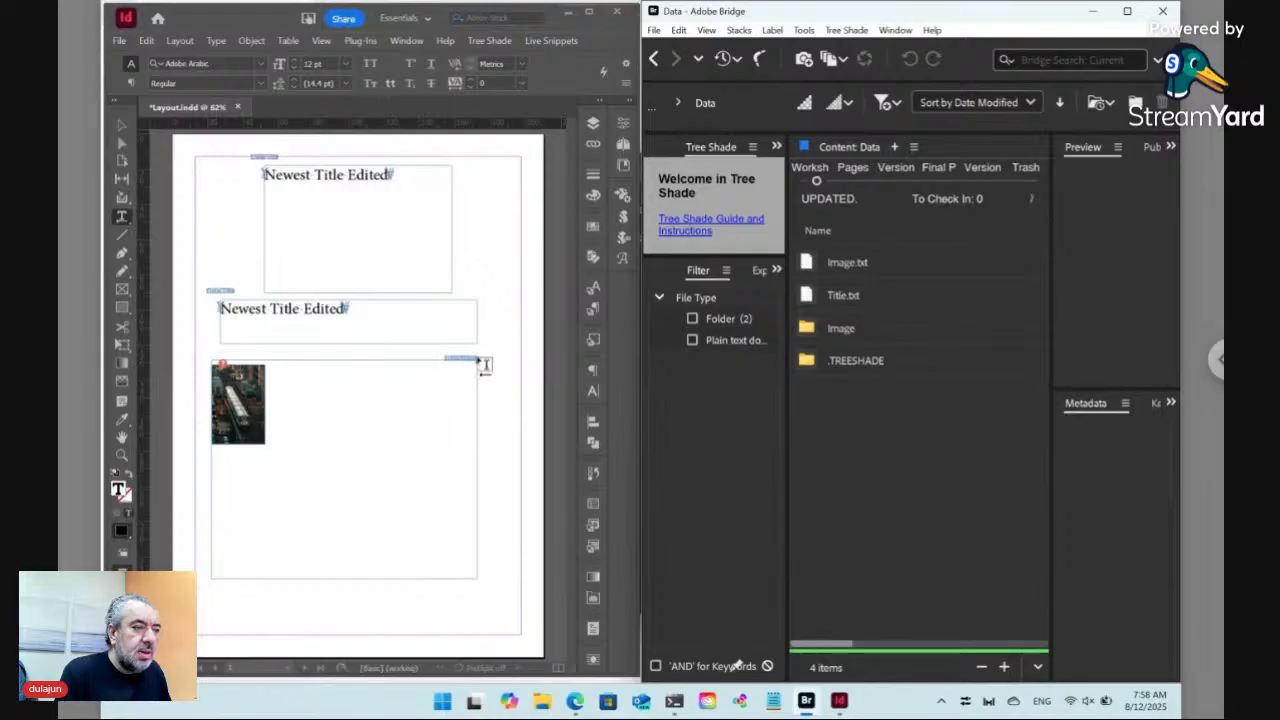
- Edit the image snippet's Dynamic Content path, inserting "<FN>/" between "./" and "Car*"
click(469, 358)
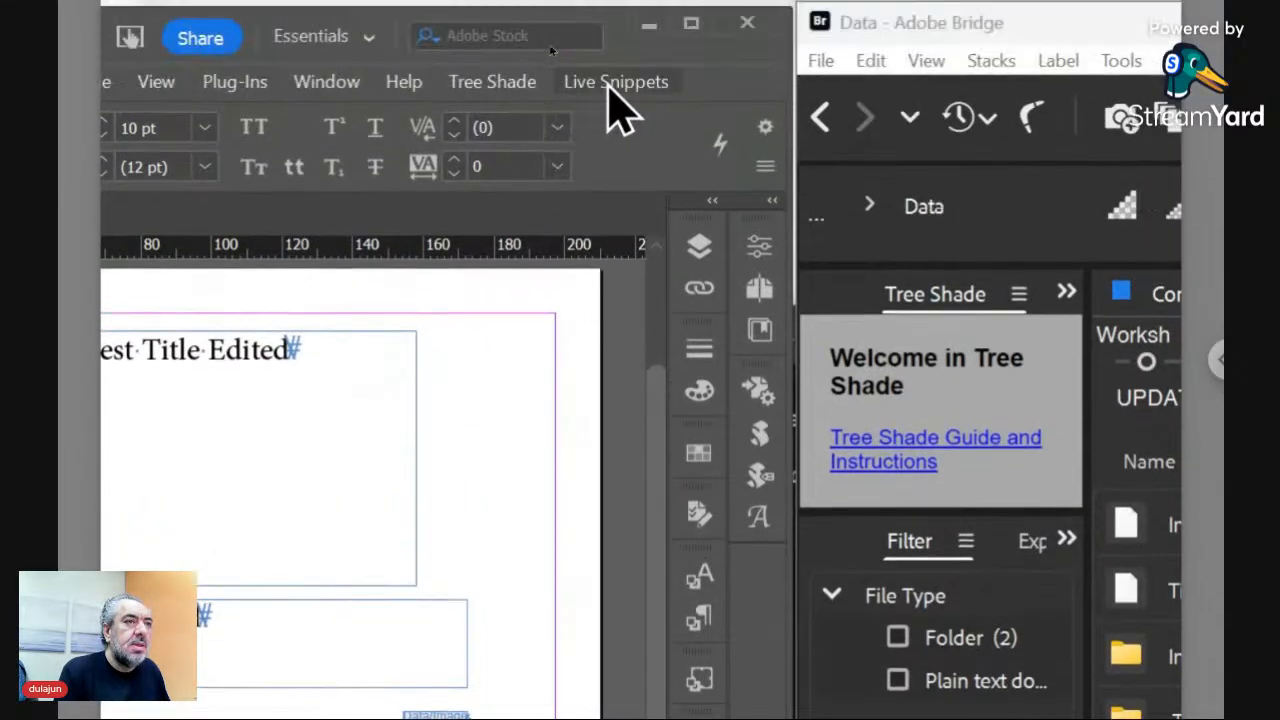
click(615, 86)
mouse_move(643, 152)
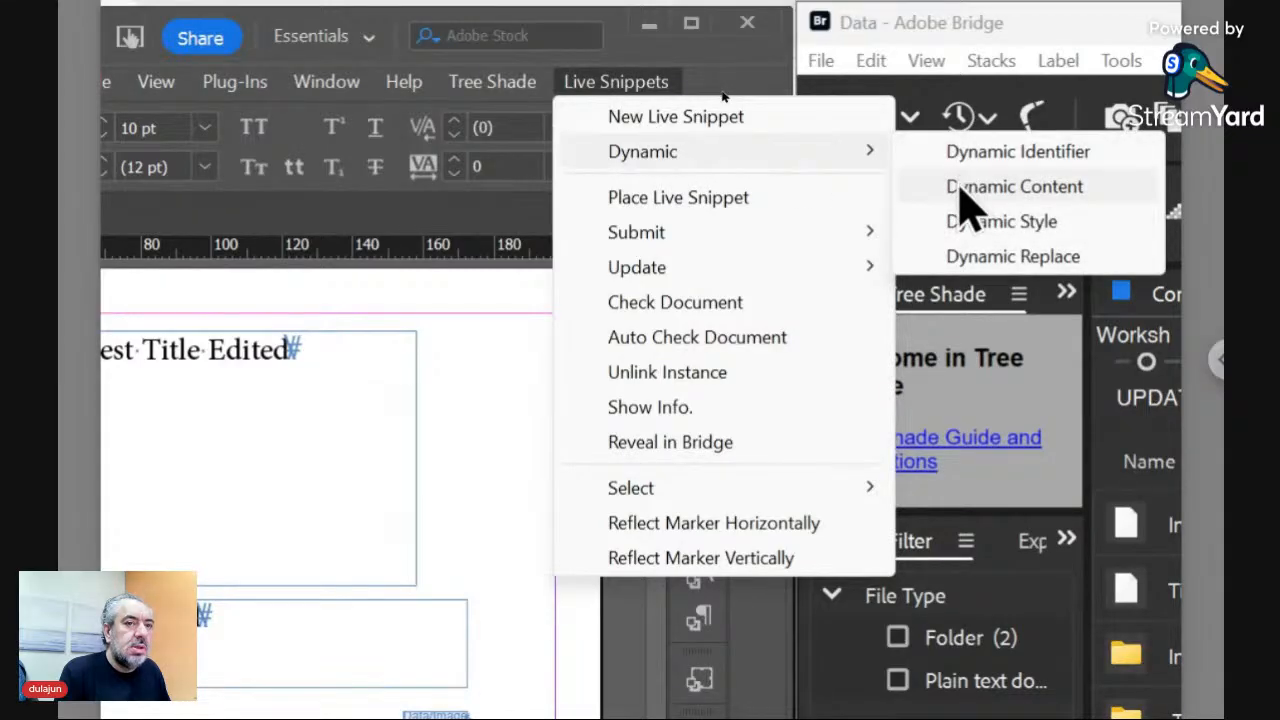
click(958, 186)
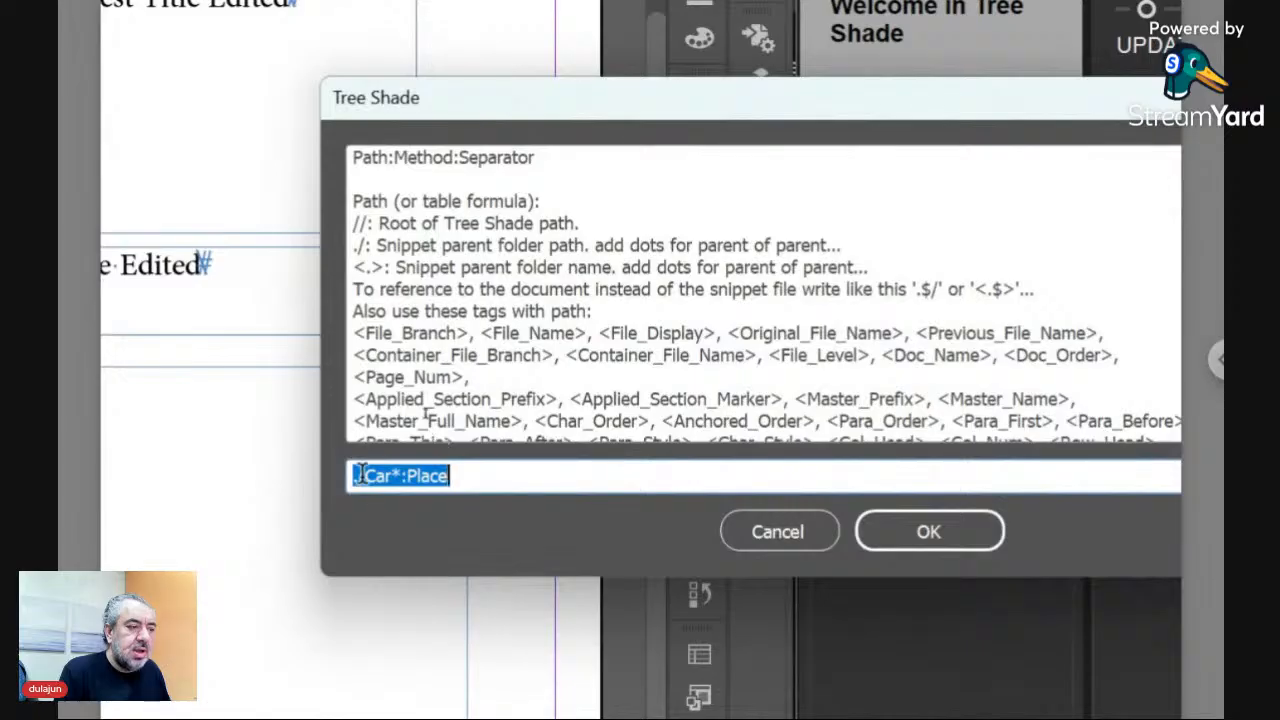
click(358, 476)
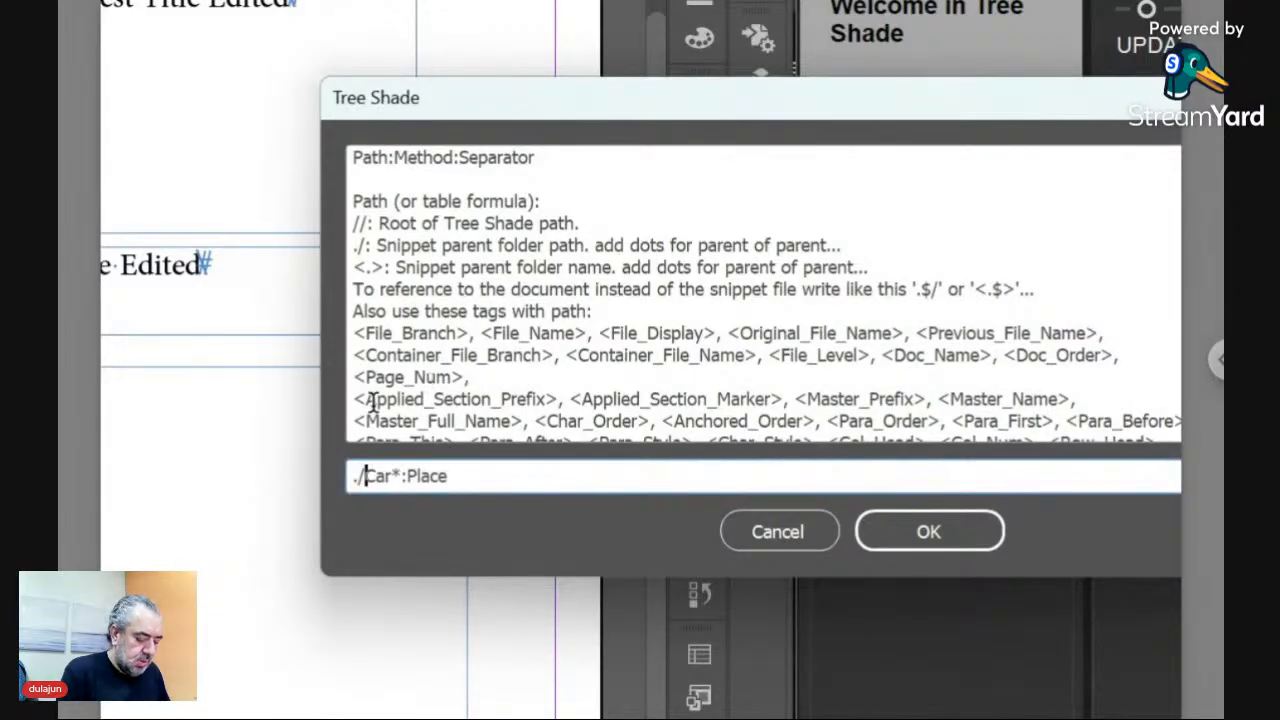
text(<FN>)
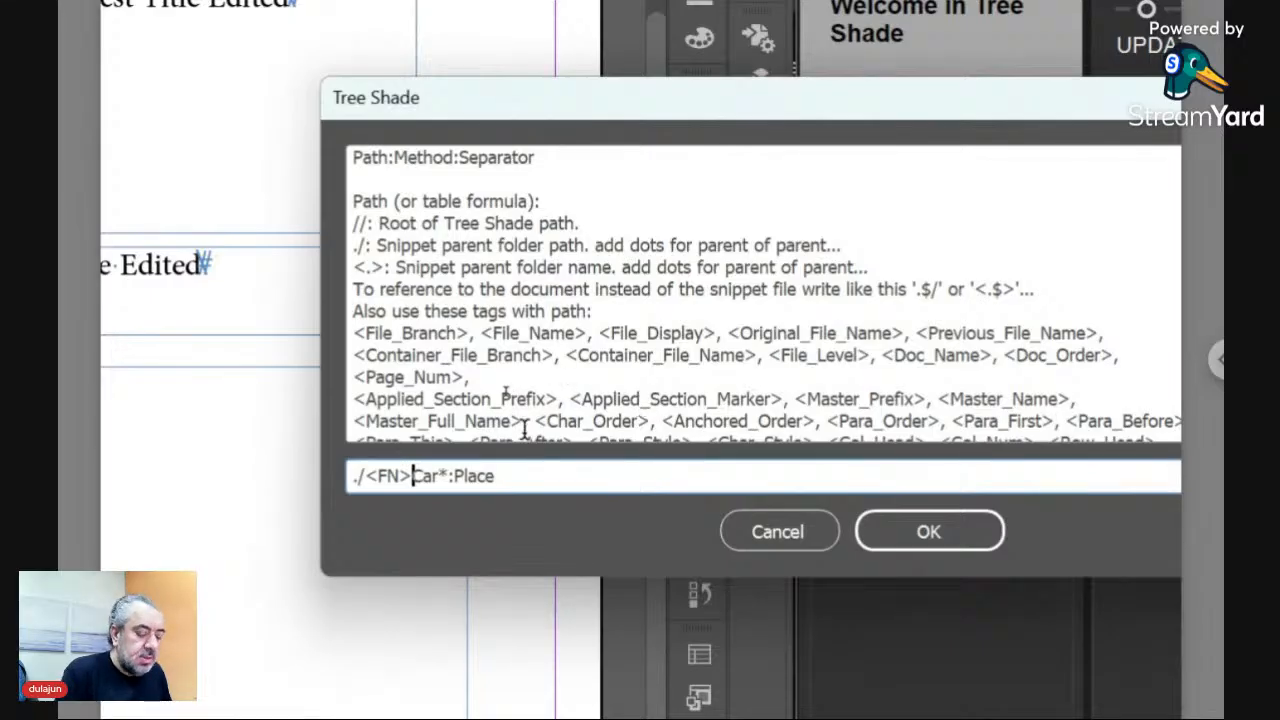
text(/)
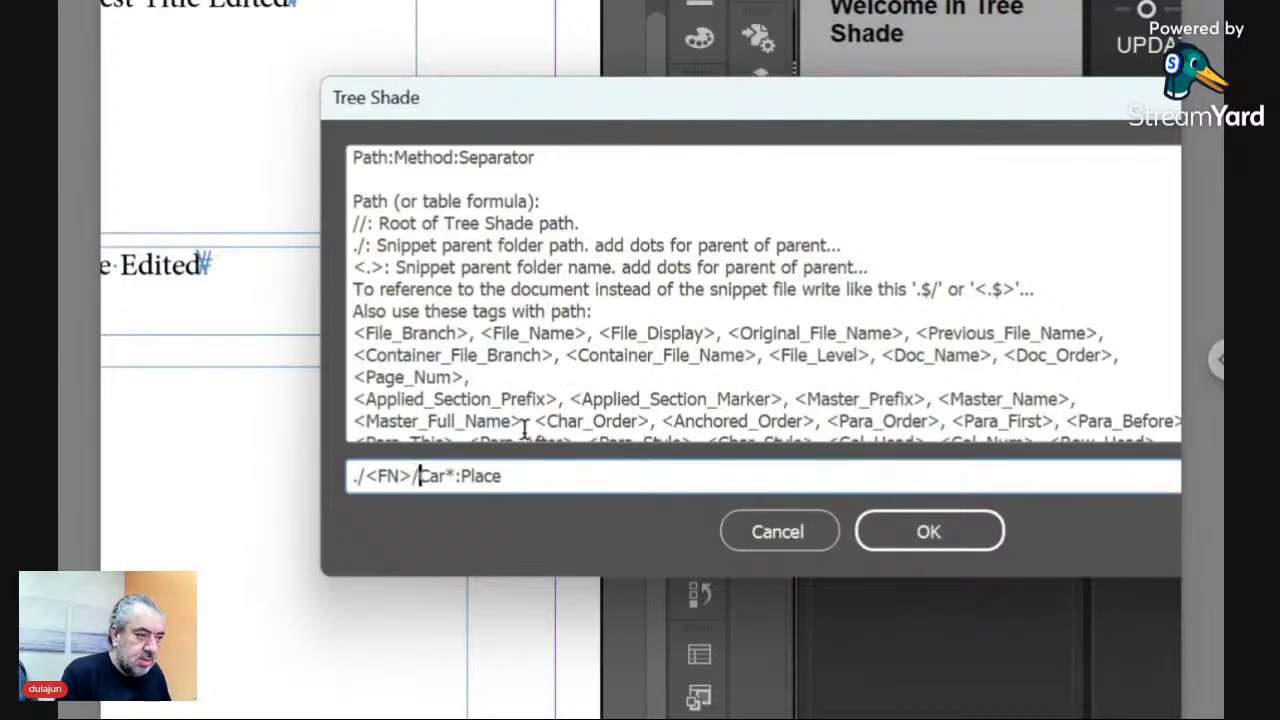
- Remove "Car" from the path so the Dynamic Content definition is "./<FN>/*:Place", and apply it
key(Left)
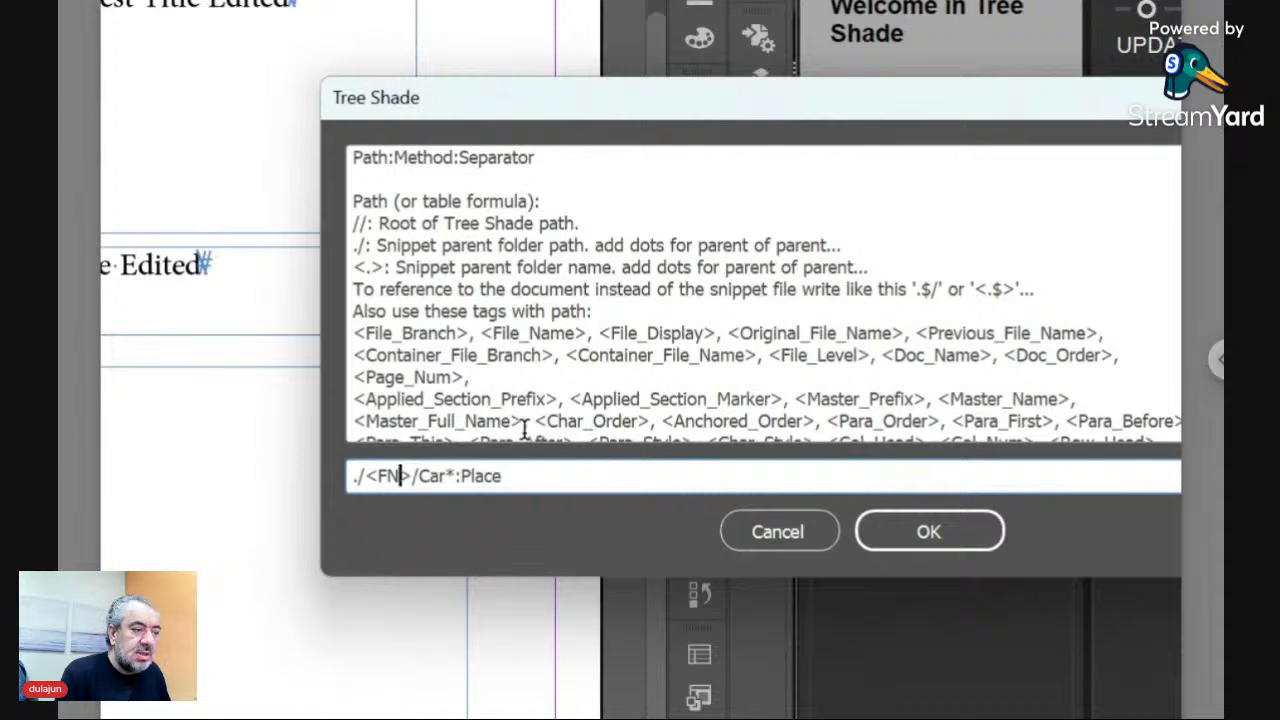
key(Left)
key(Left)
key(Right)
key(Right)
key(Right)
key(Right)
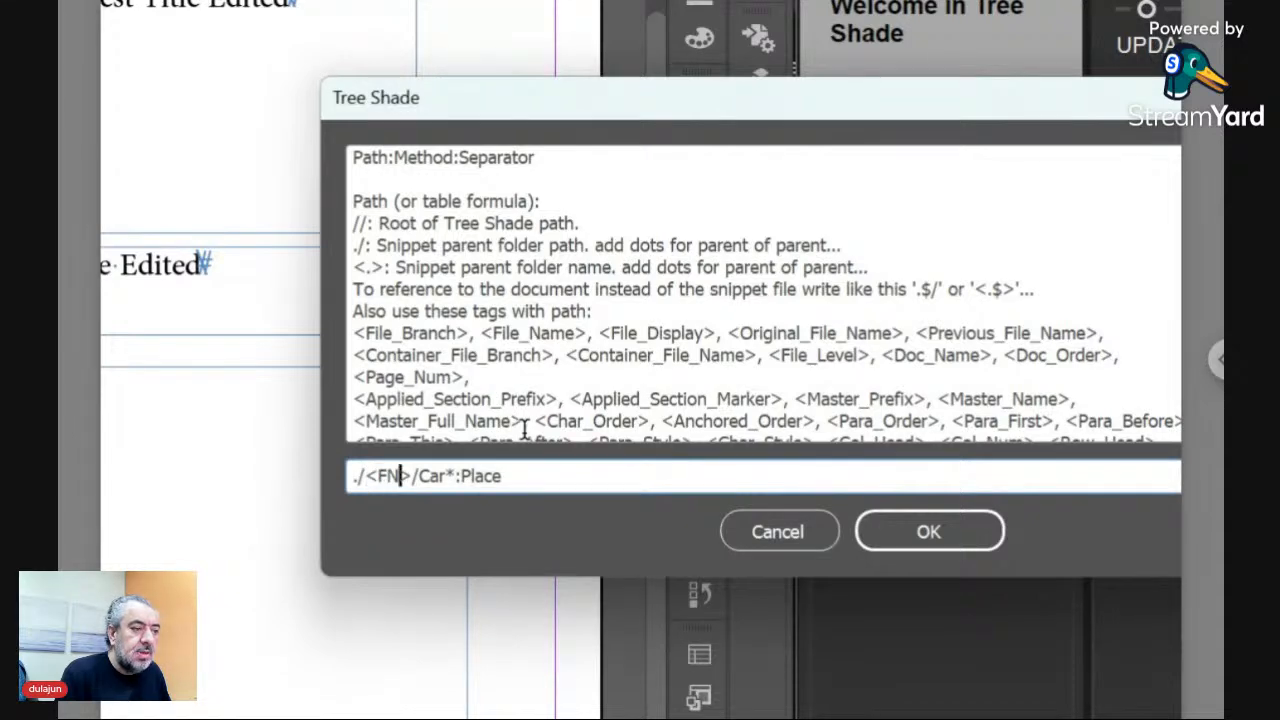
key(shift+Right)
key(shift+Right)
key(shift+Right)
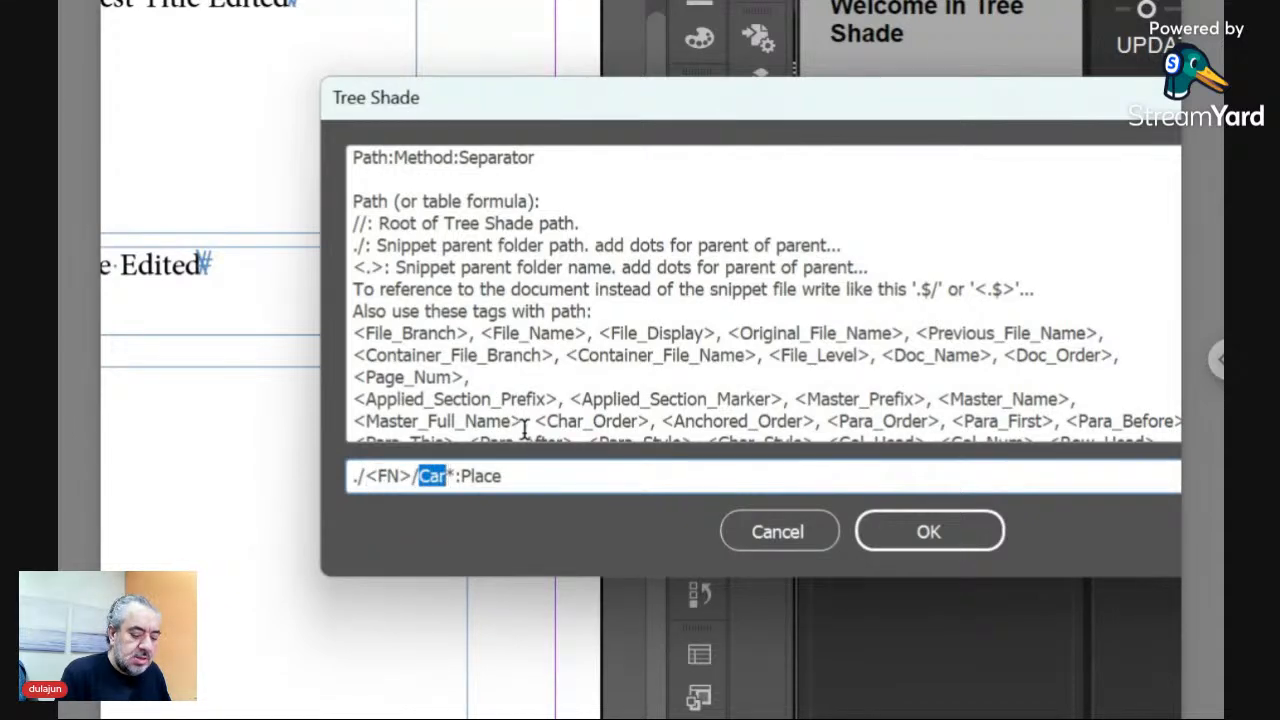
key(BackSpace)
key(shift+Right)
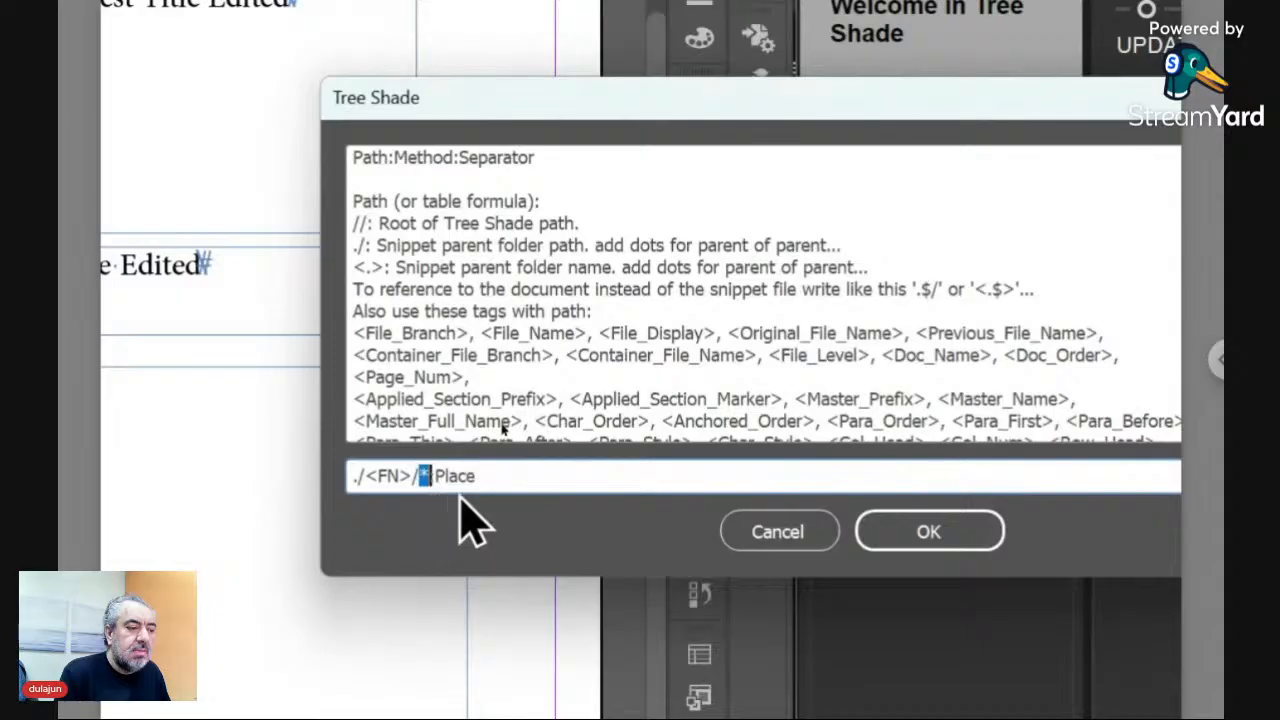
click(890, 548)
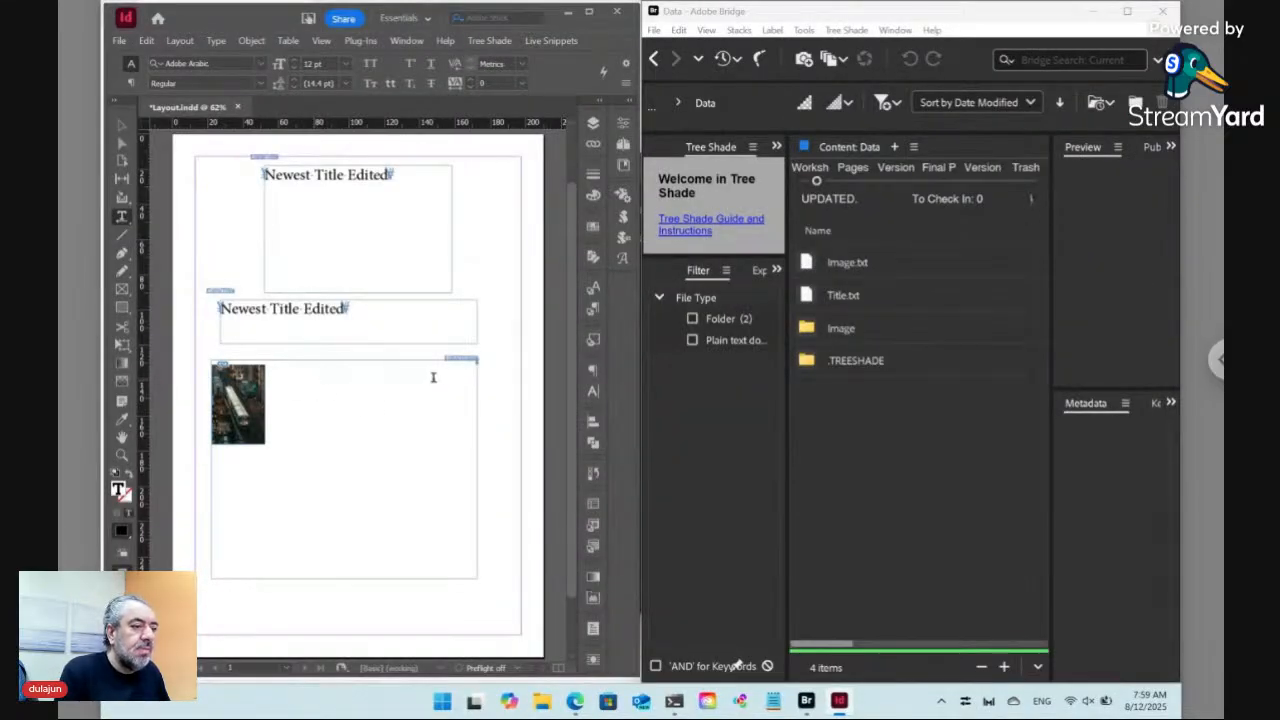
- Check the available paragraph styles, and extend the image snippet's Dynamic Style to "30:Relative Width::Photo:Obj::Photo:para"
click(593, 310)
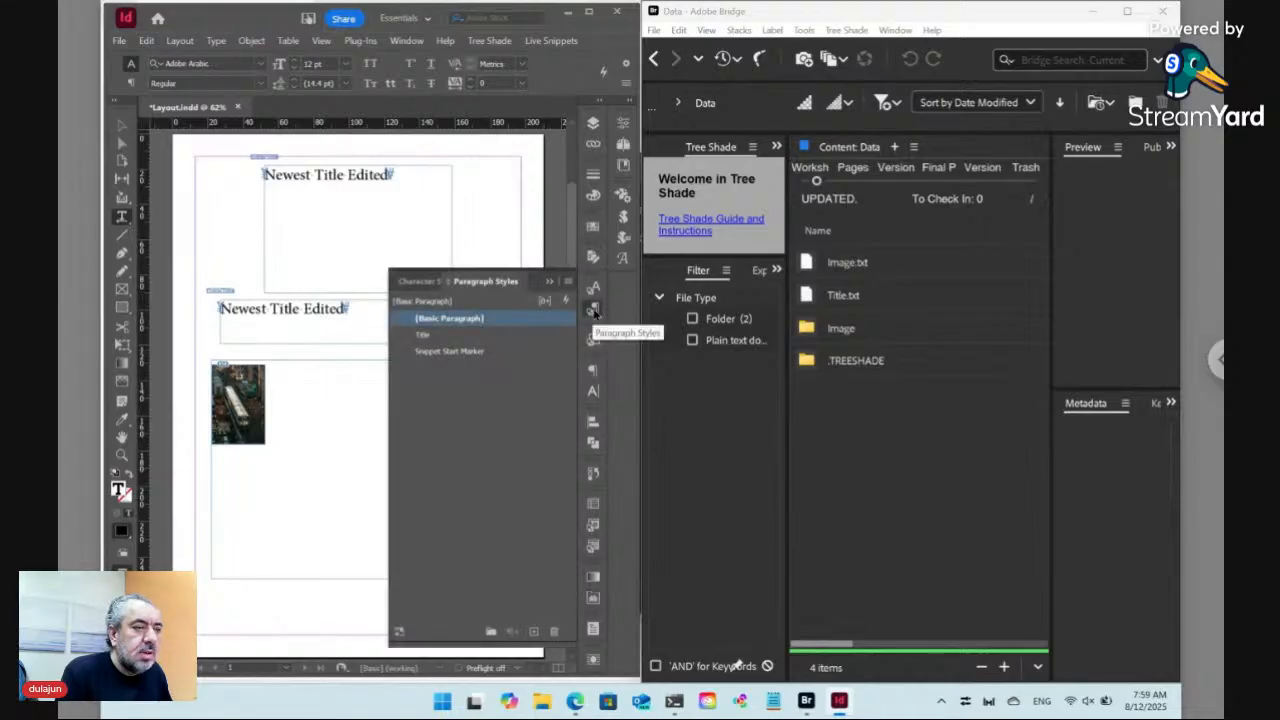
click(593, 310)
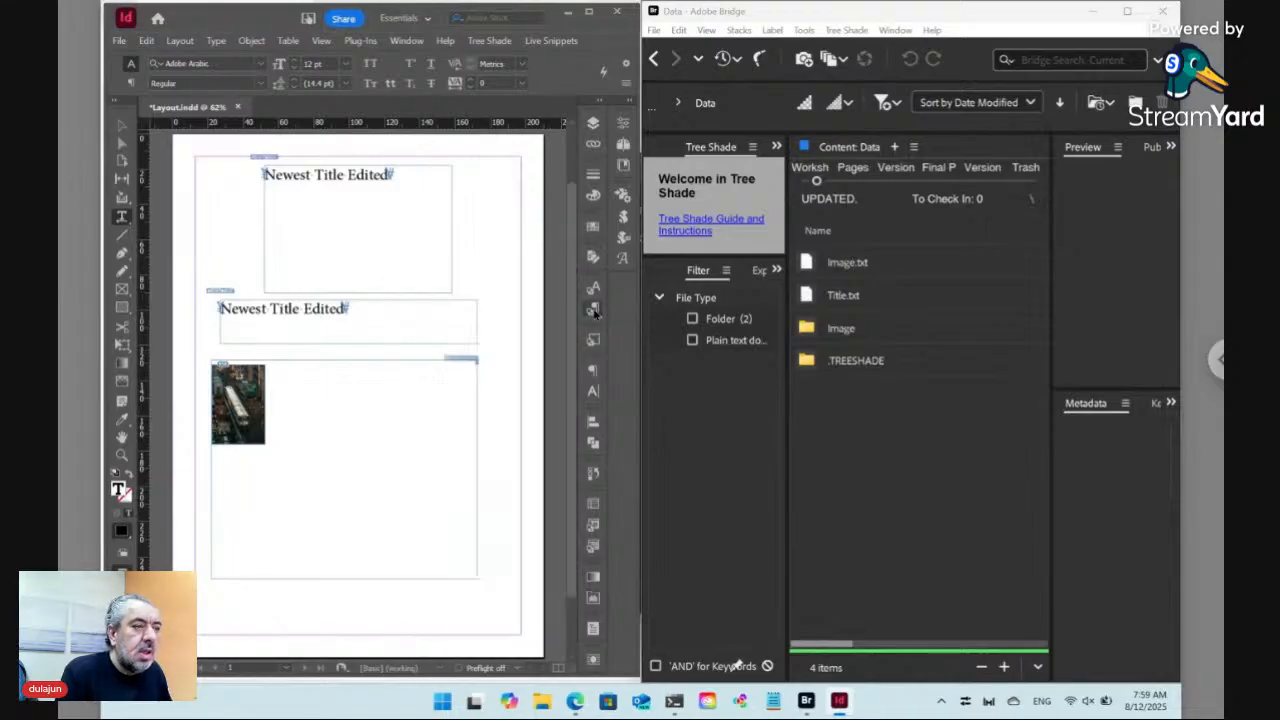
click(463, 357)
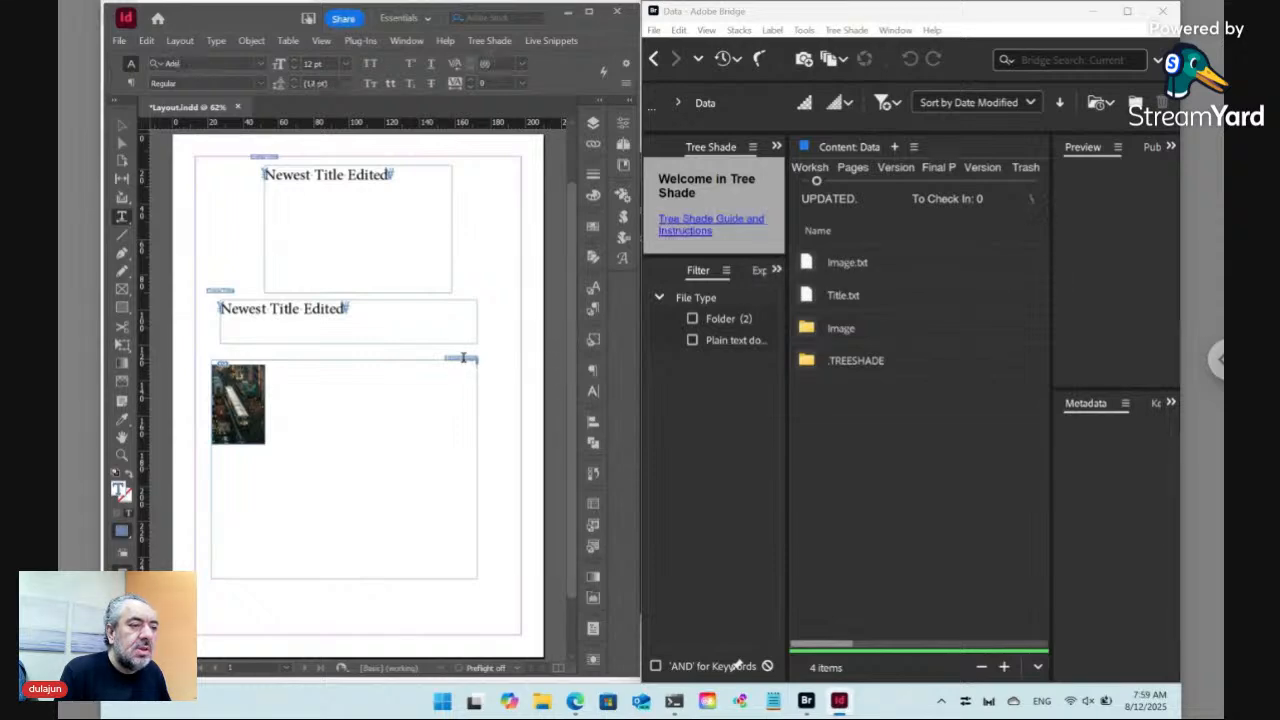
click(560, 41)
mouse_move(577, 77)
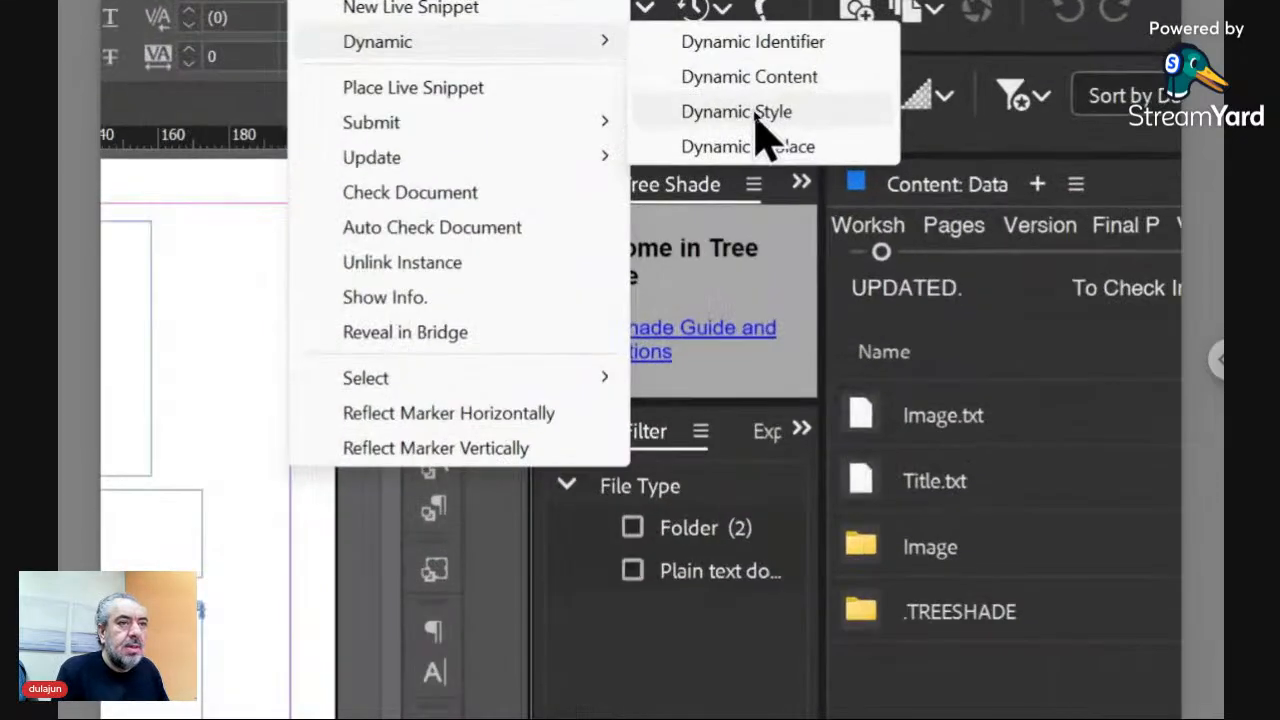
click(752, 112)
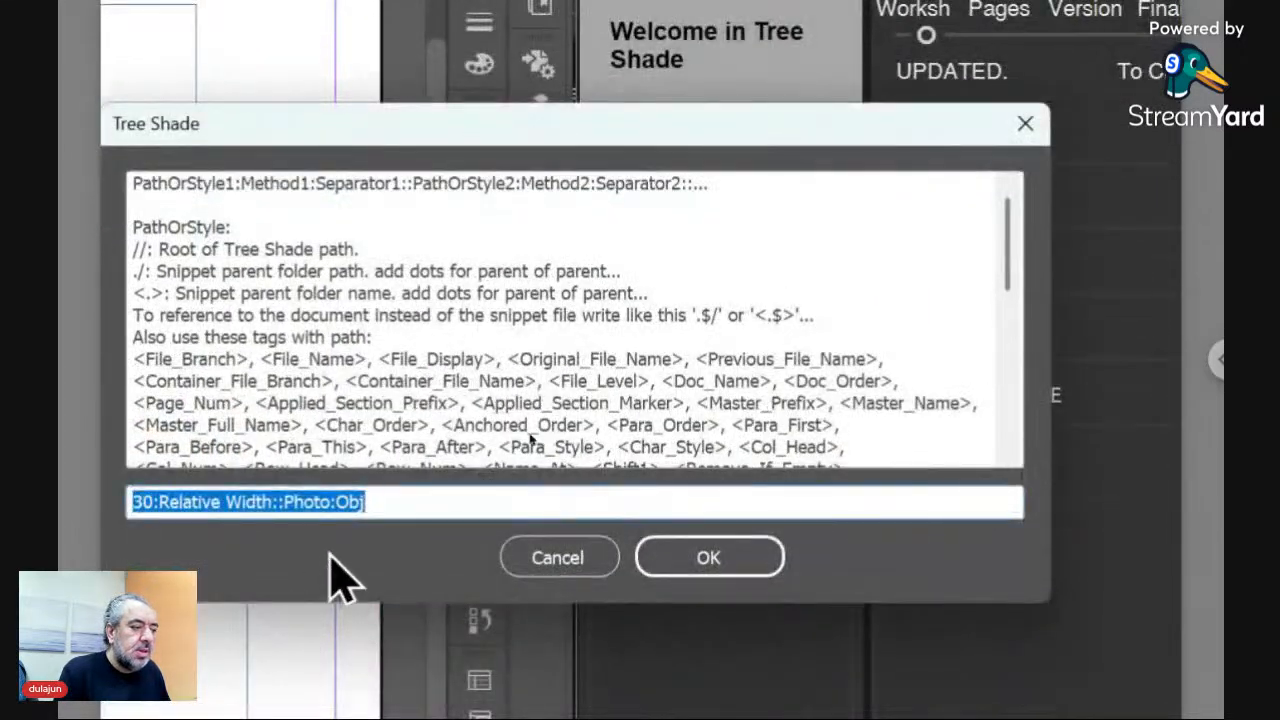
click(380, 500)
text(::)
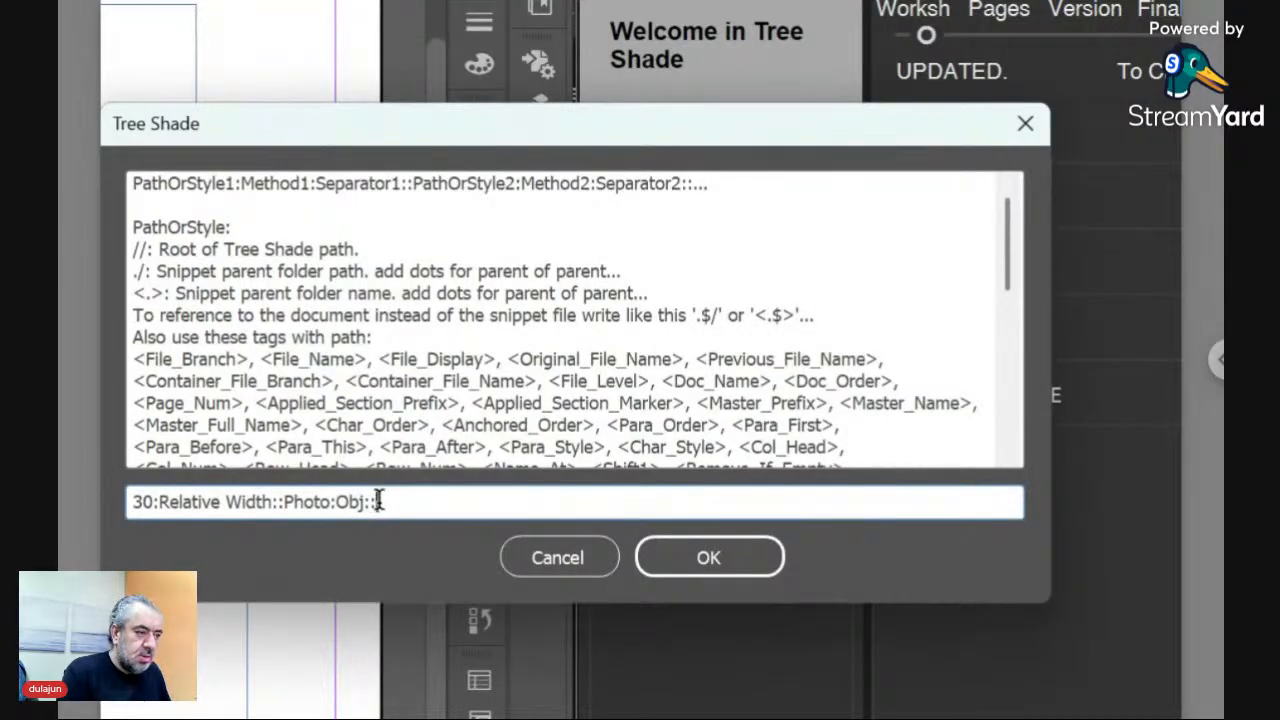
text(Photo)
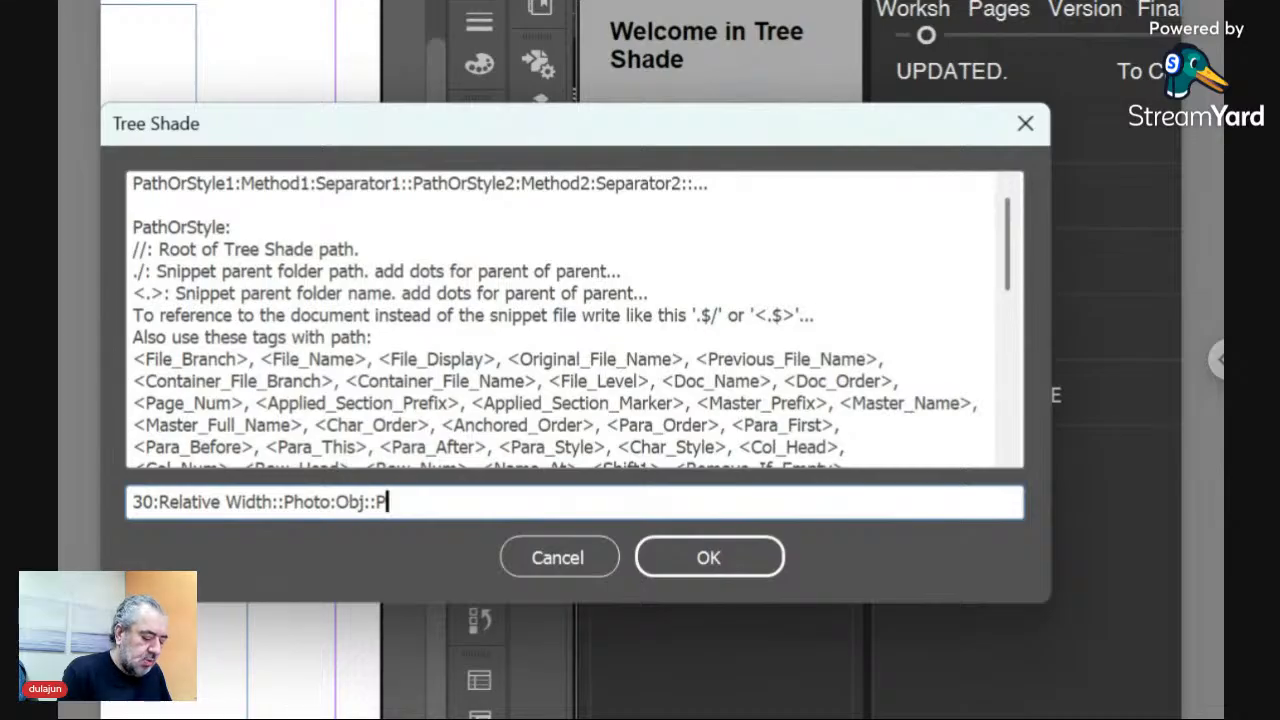
text(:Para)
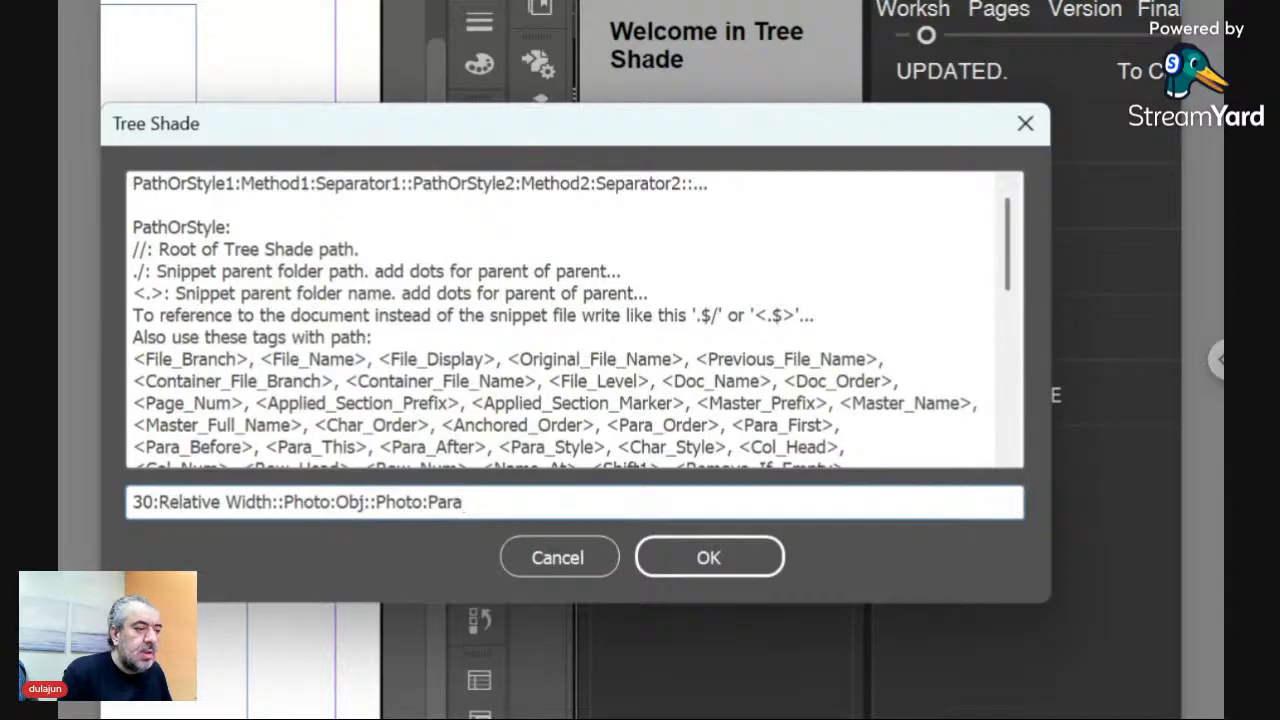
key(shift+Left)
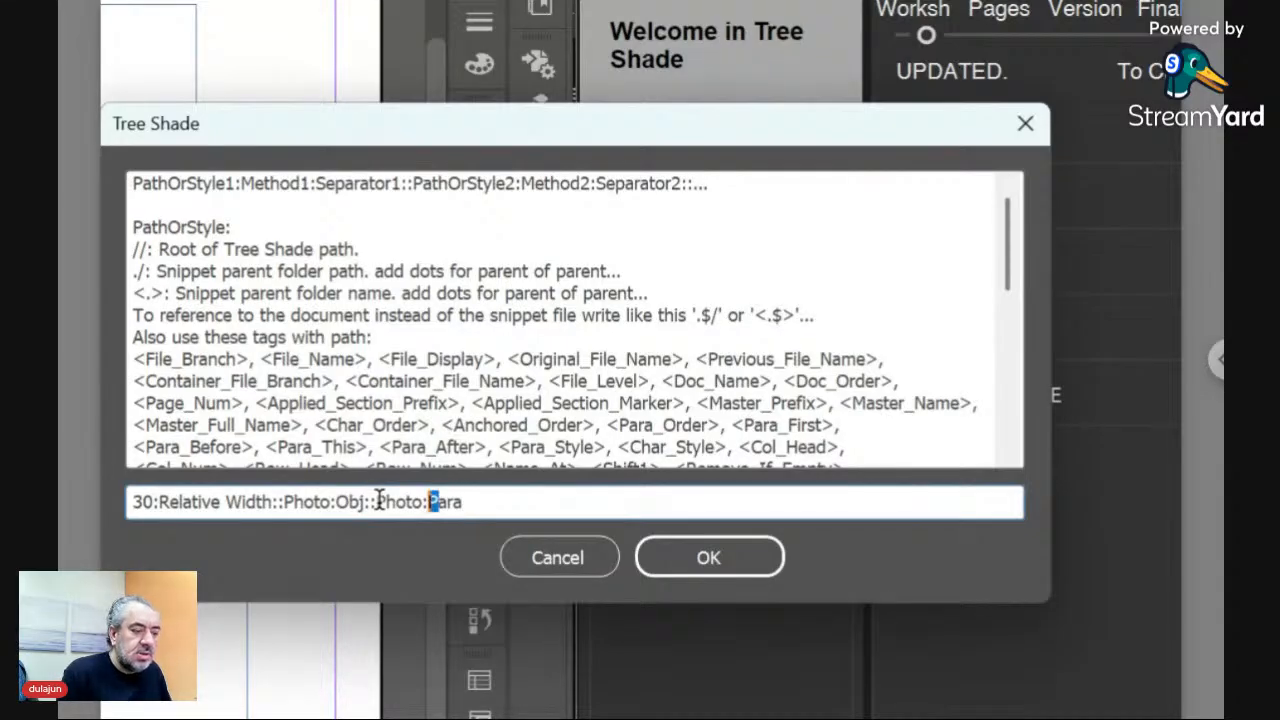
text(p)
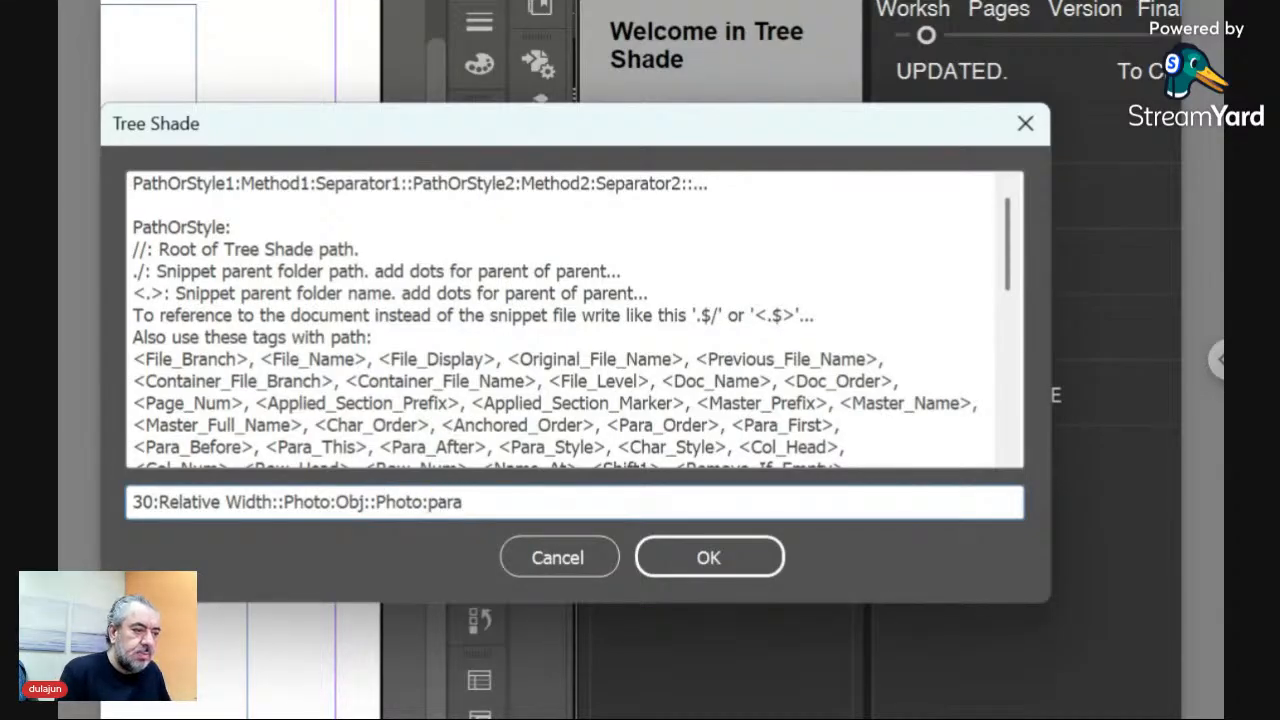
click(676, 580)
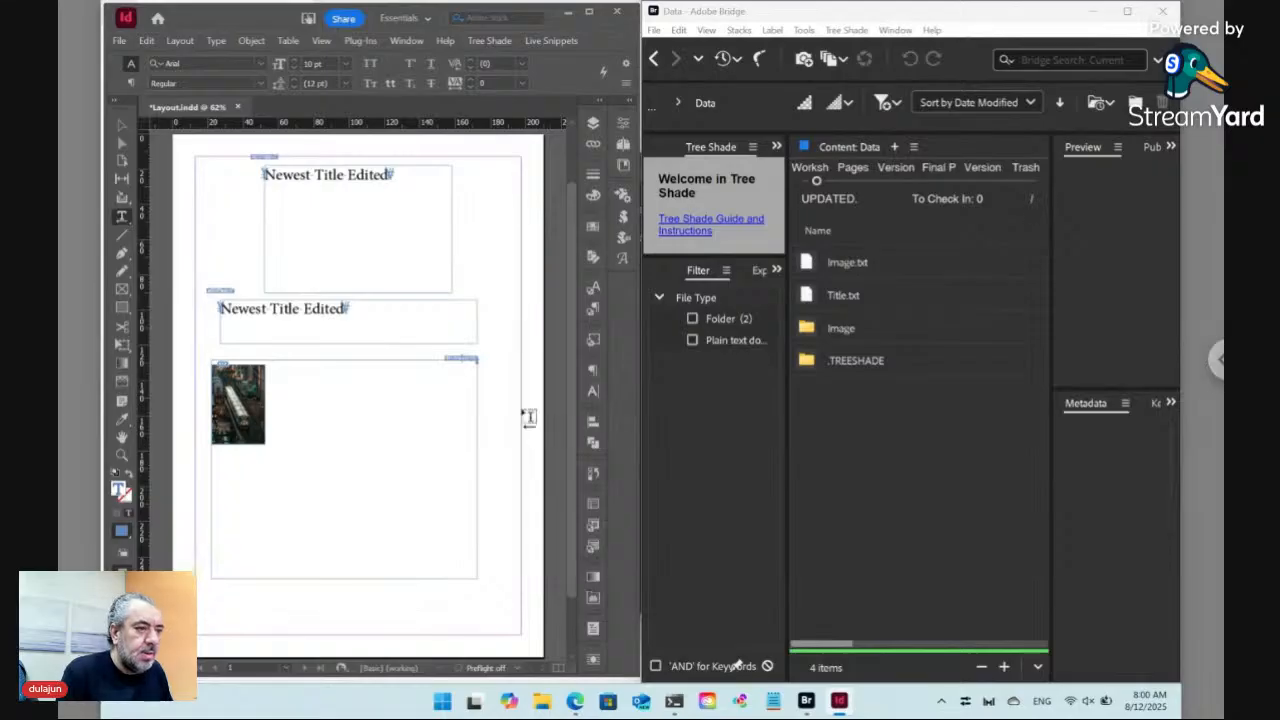
- Check the paragraph style applied to the image snippet, and set the paragraph direction to left-to-right
click(466, 367)
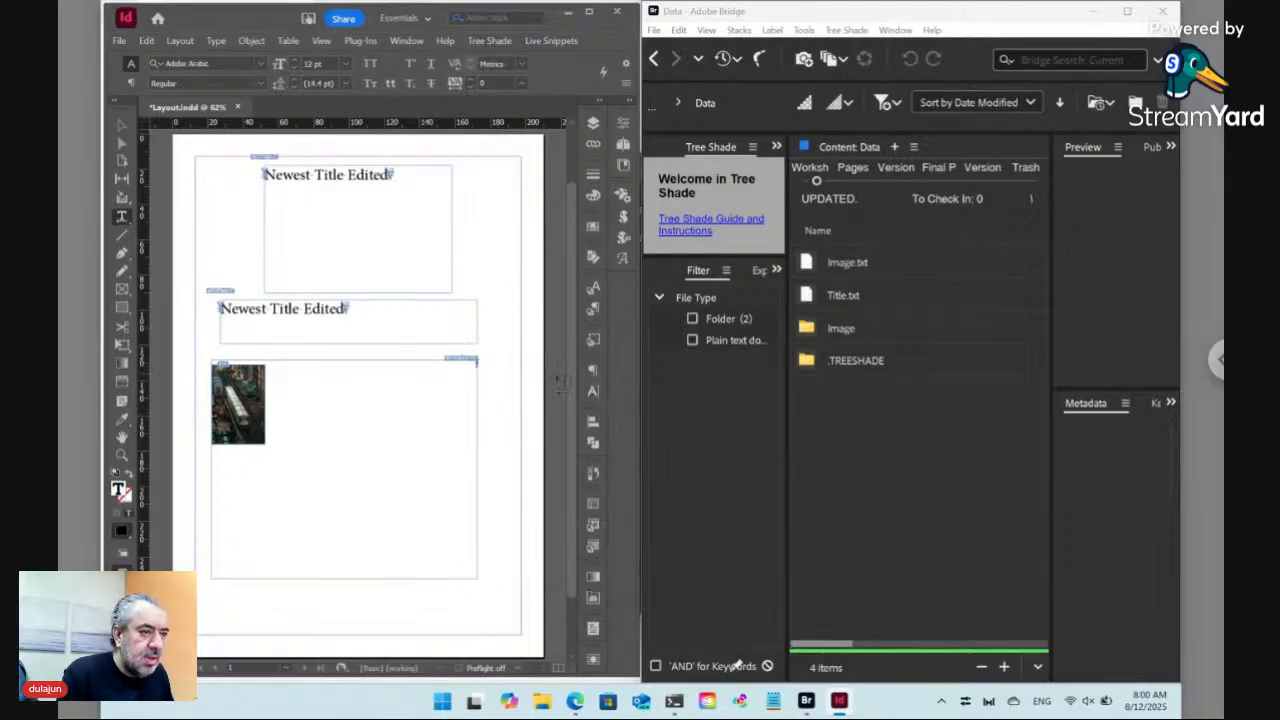
click(594, 310)
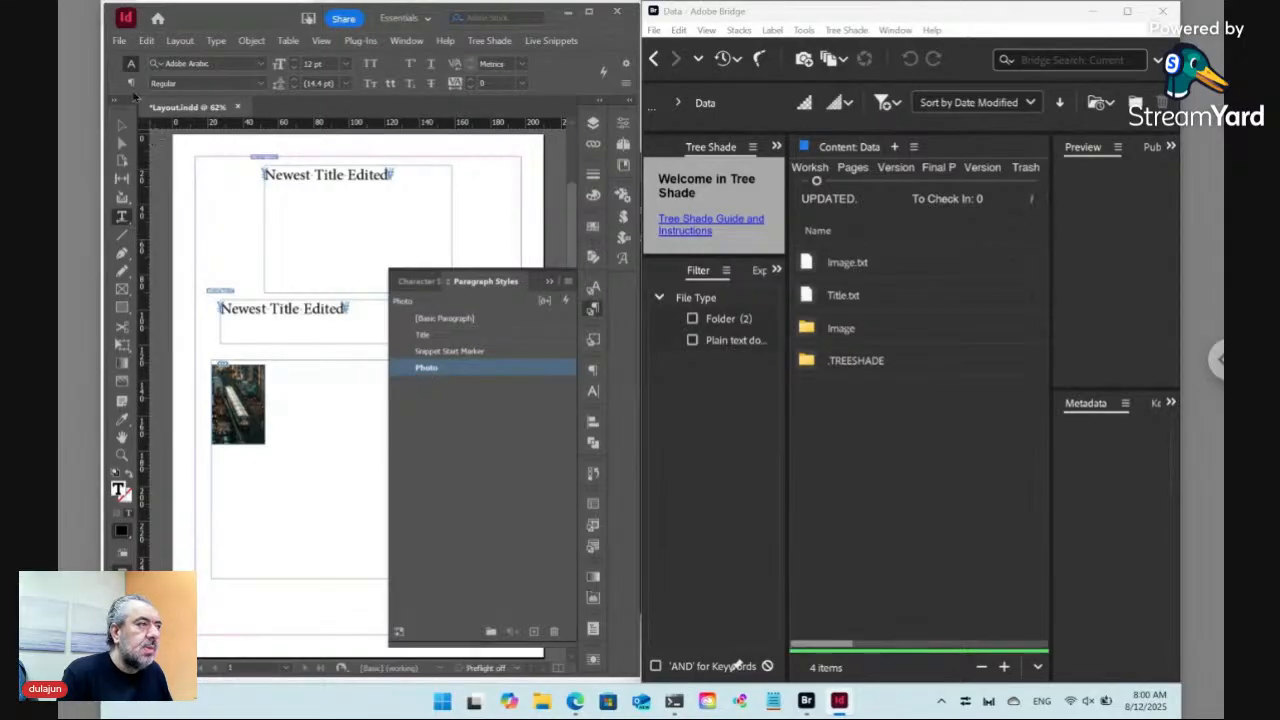
click(131, 83)
click(157, 85)
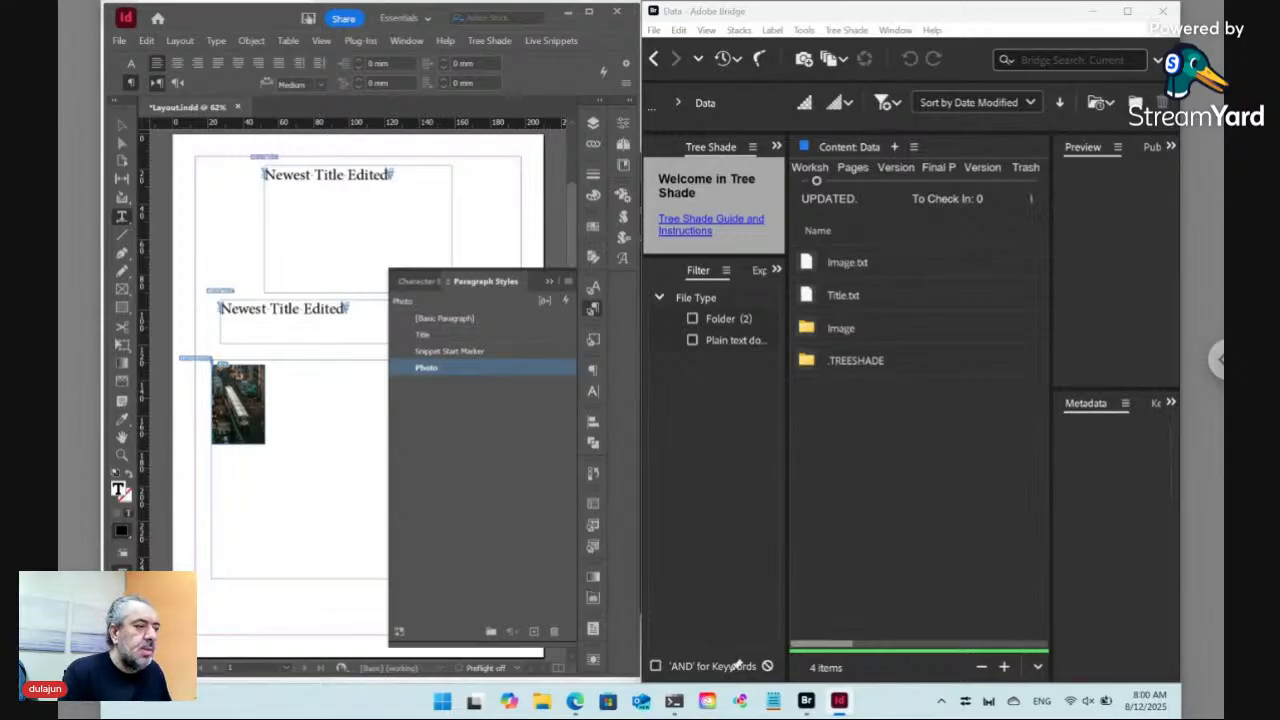
click(594, 309)
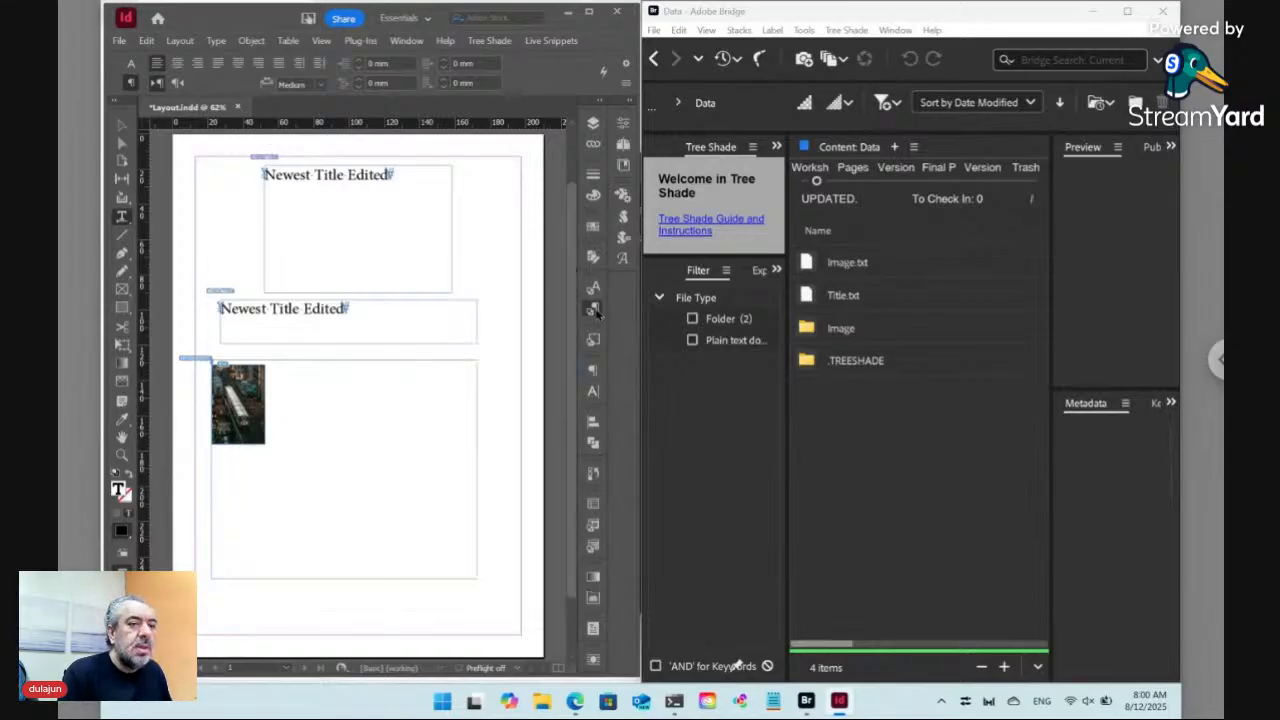
- Copy the road, beach and elephant photos from the Downloads folder in File Explorer into Bridge's Image folder
double_click(889, 333)
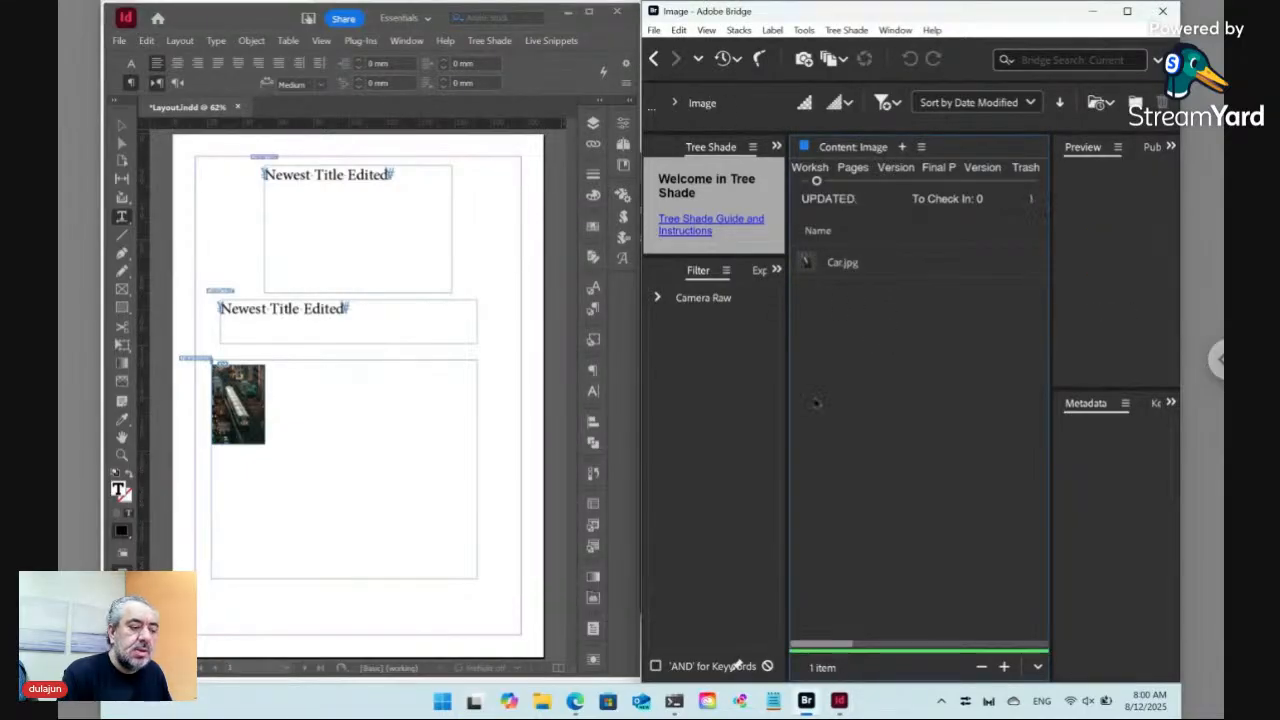
click(542, 702)
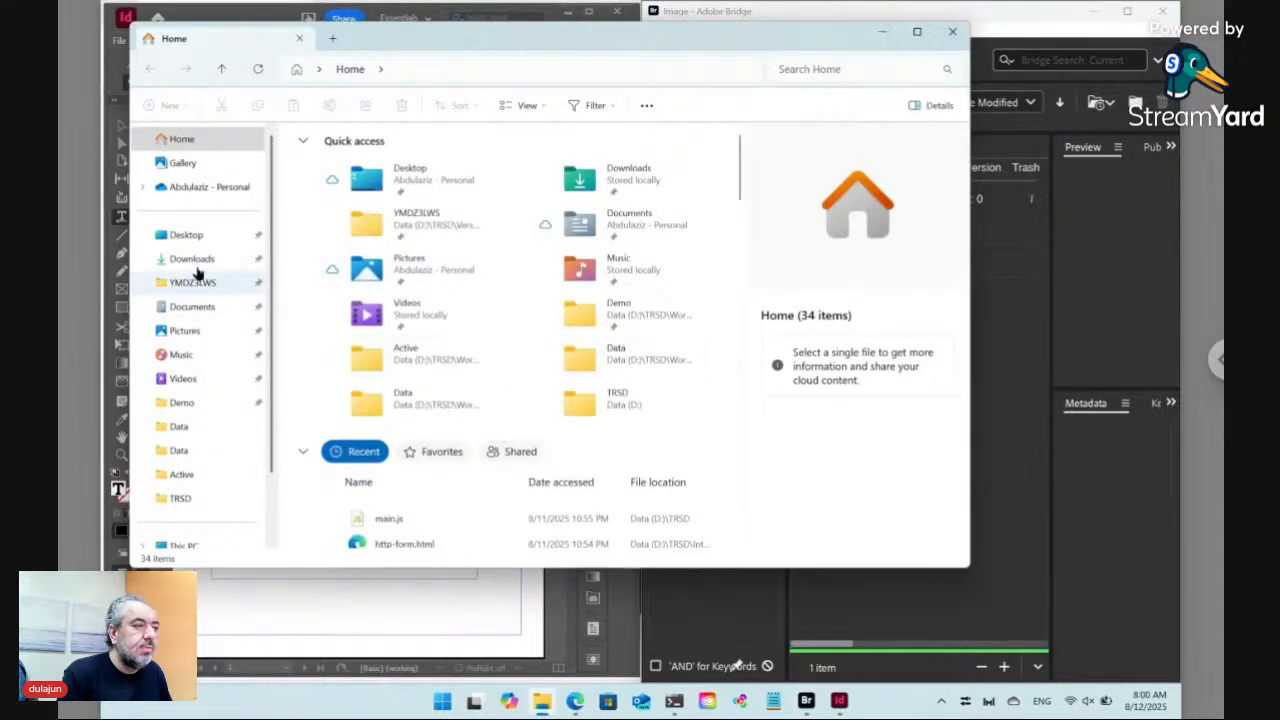
click(191, 260)
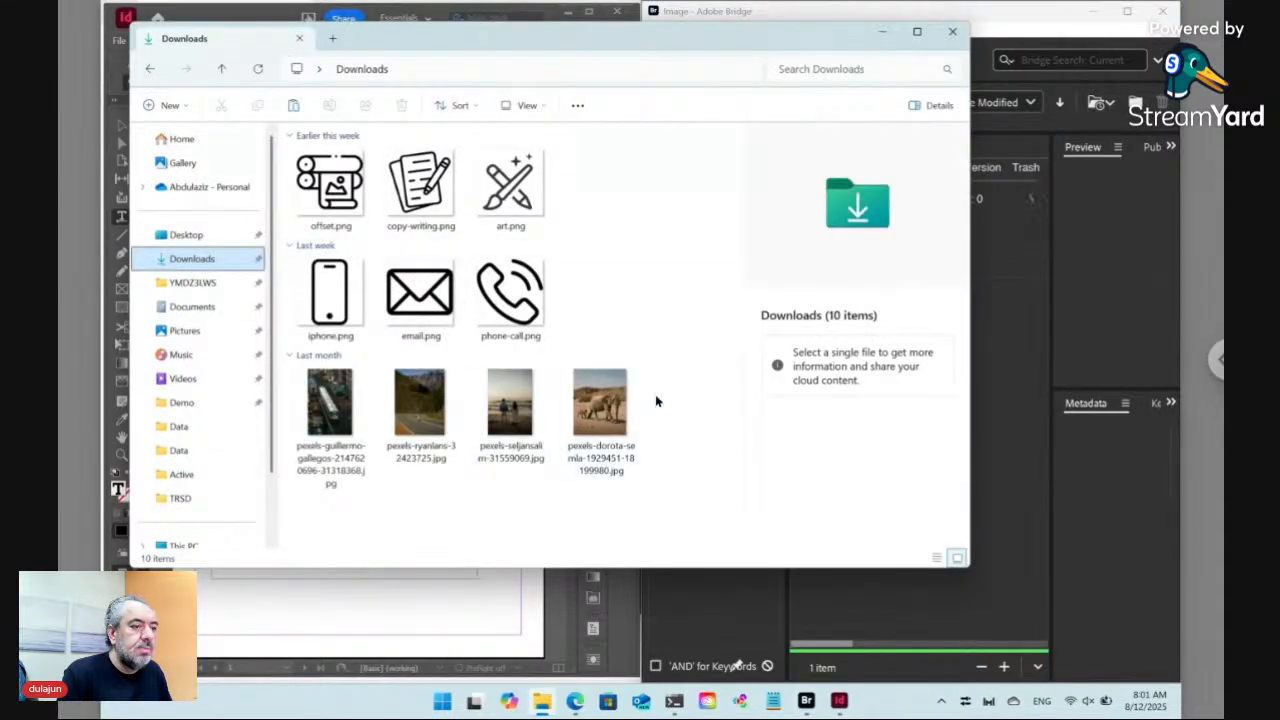
drag(666, 390, 435, 422)
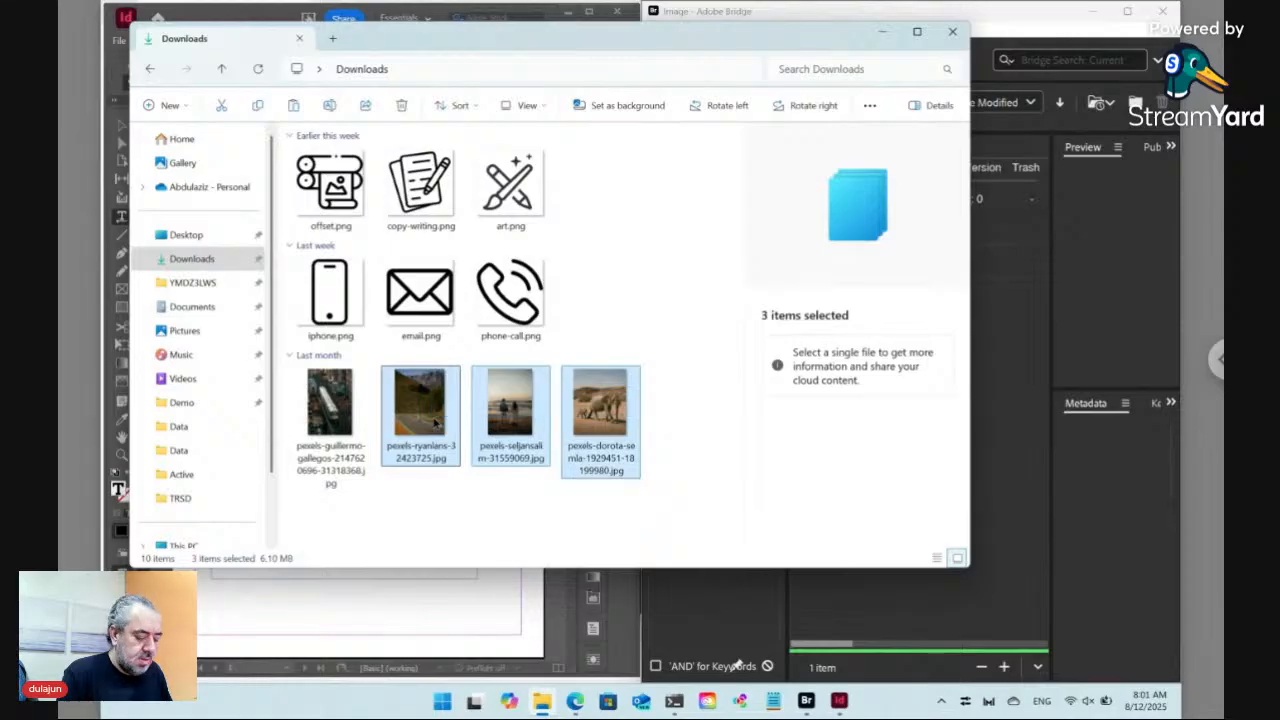
click(985, 490)
drag(977, 478, 977, 478)
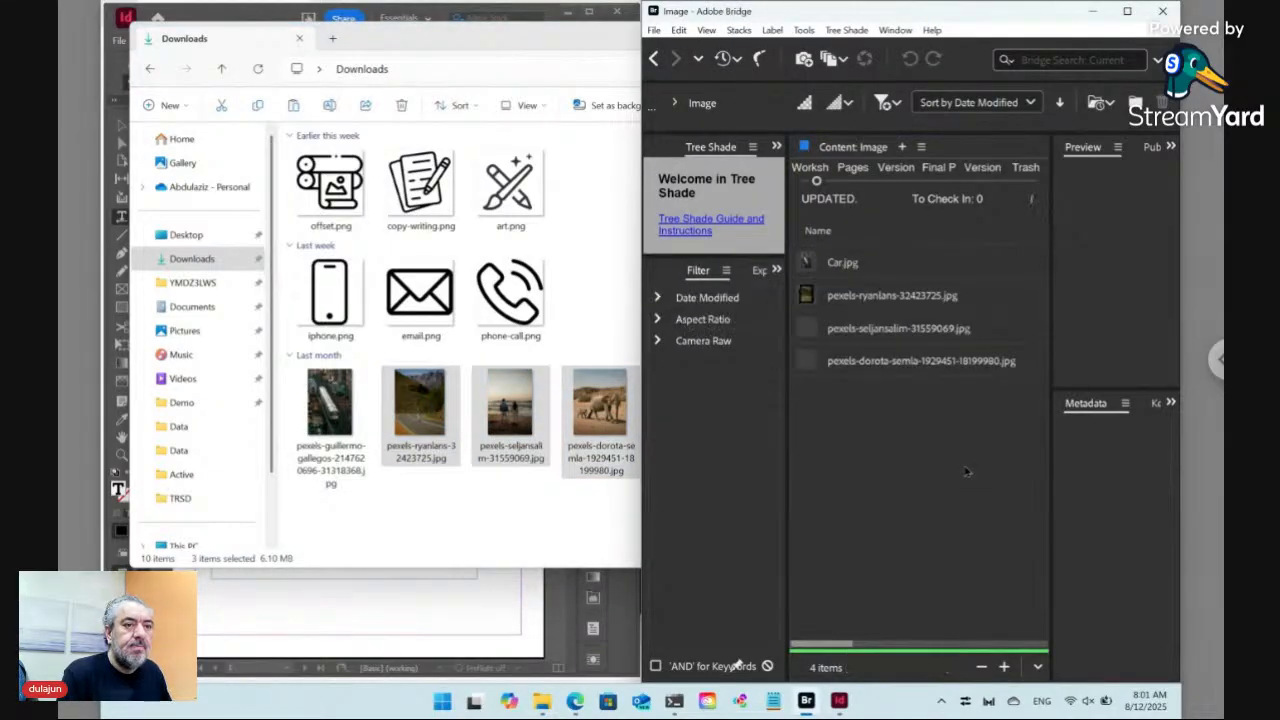
- Return to the InDesign layout and update only the image snippet from its marker above the lower frame
click(431, 575)
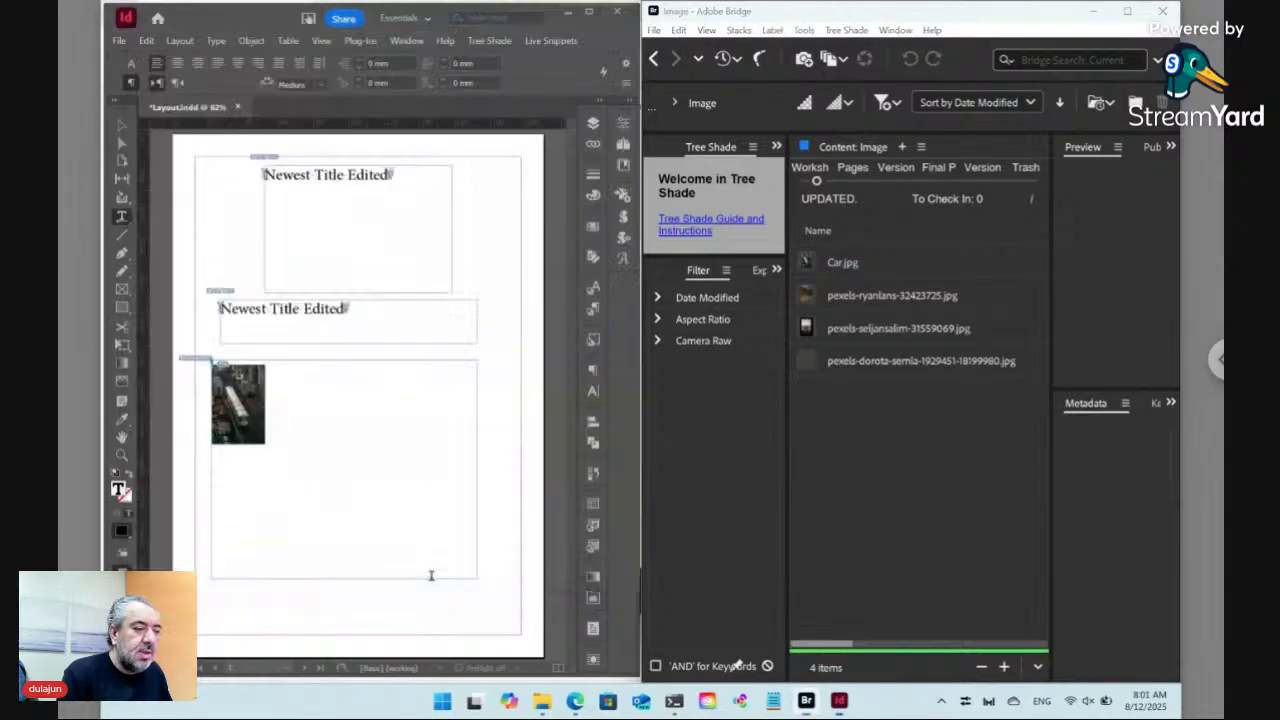
click(205, 361)
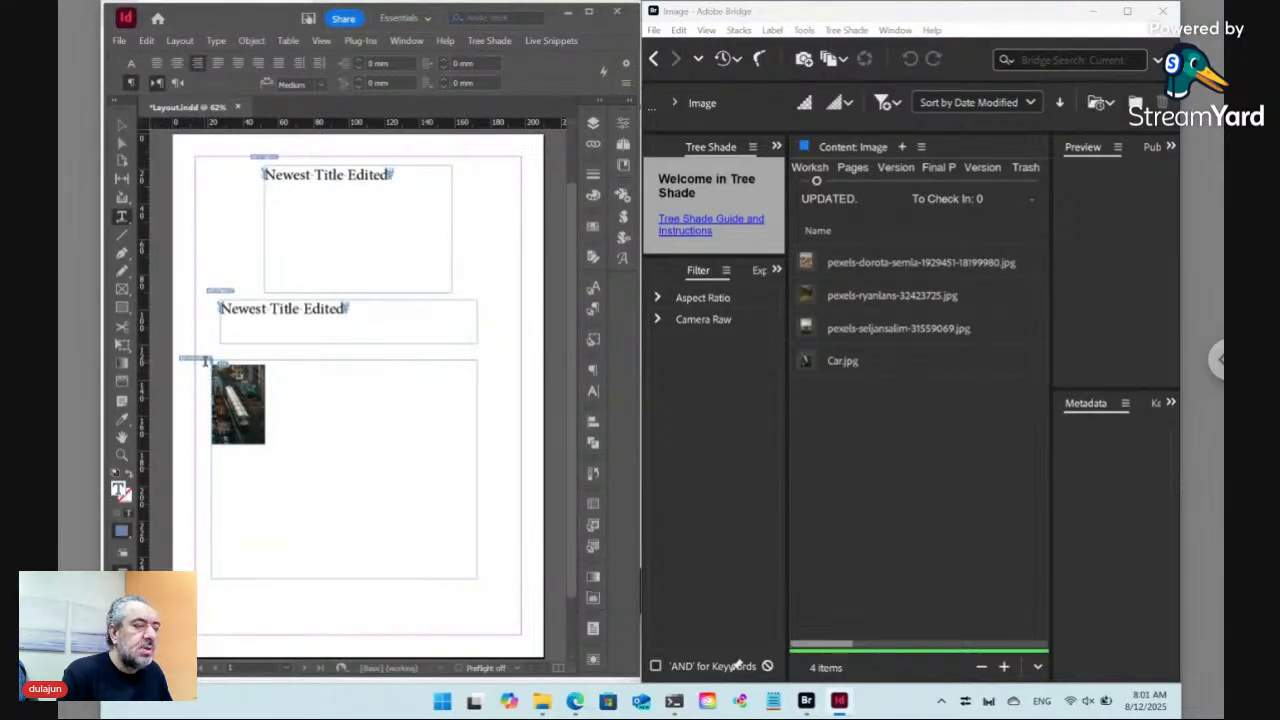
click(553, 41)
mouse_move(572, 78)
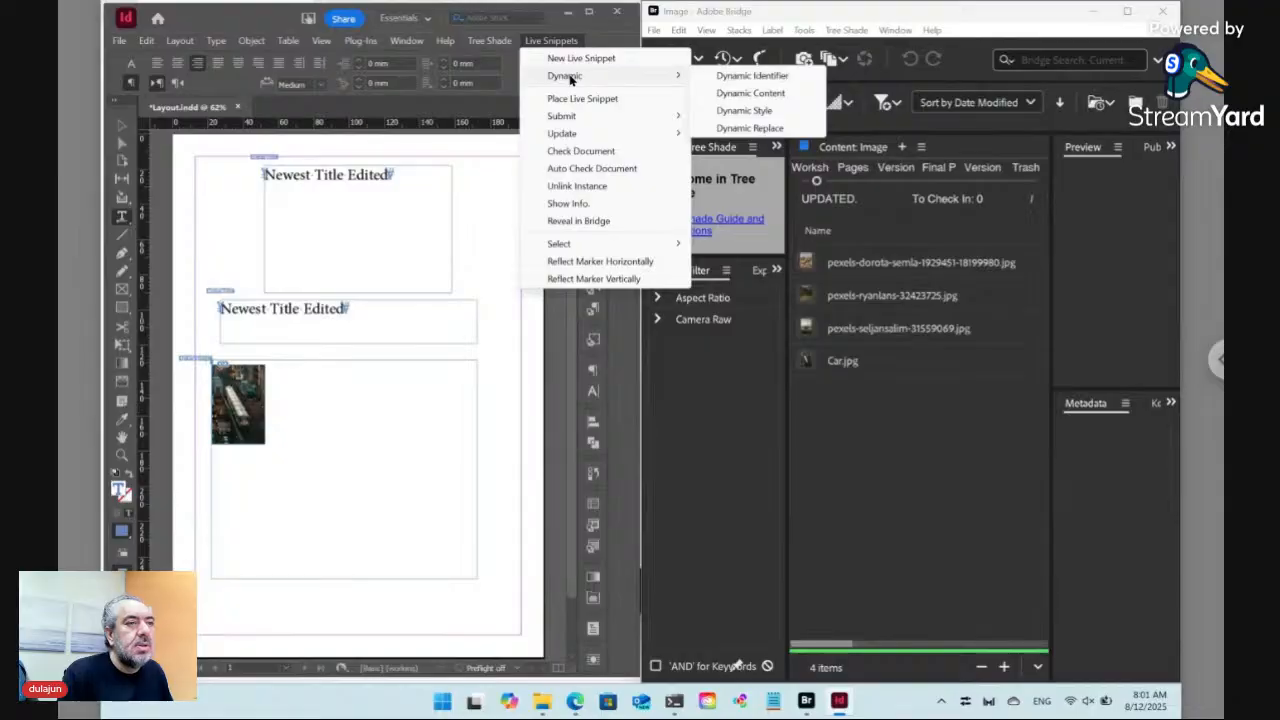
mouse_move(610, 134)
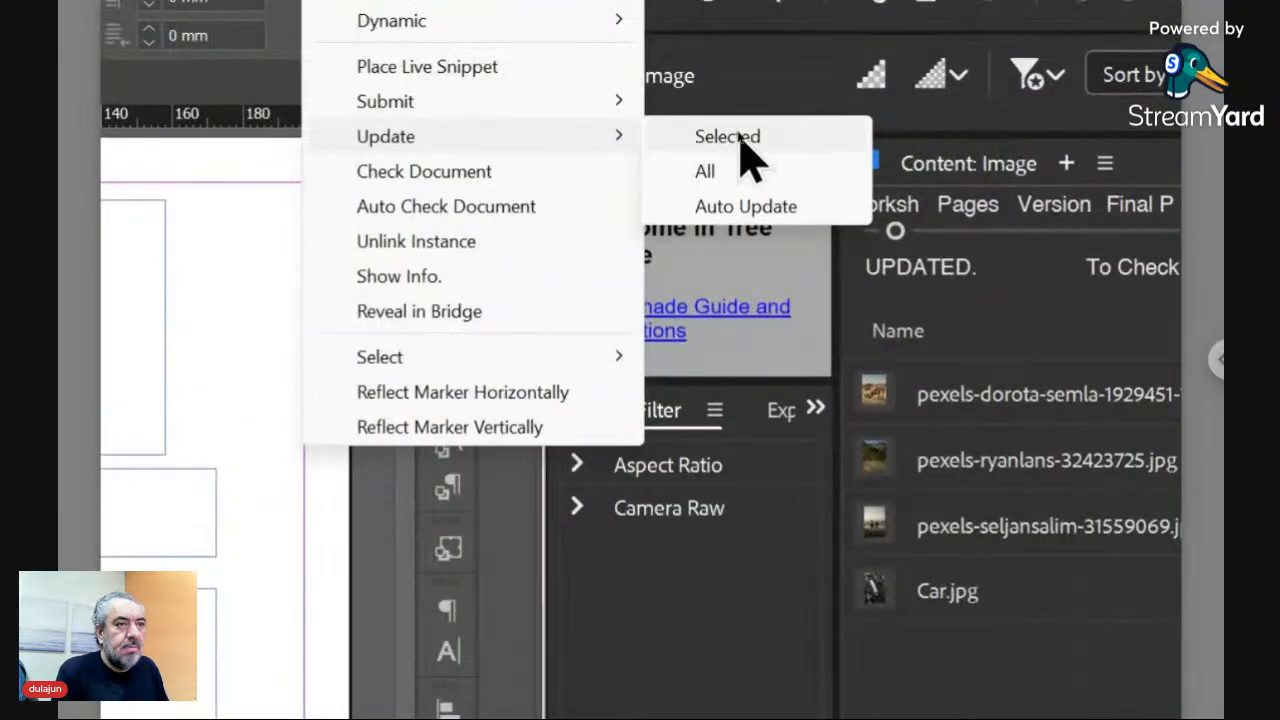
click(737, 135)
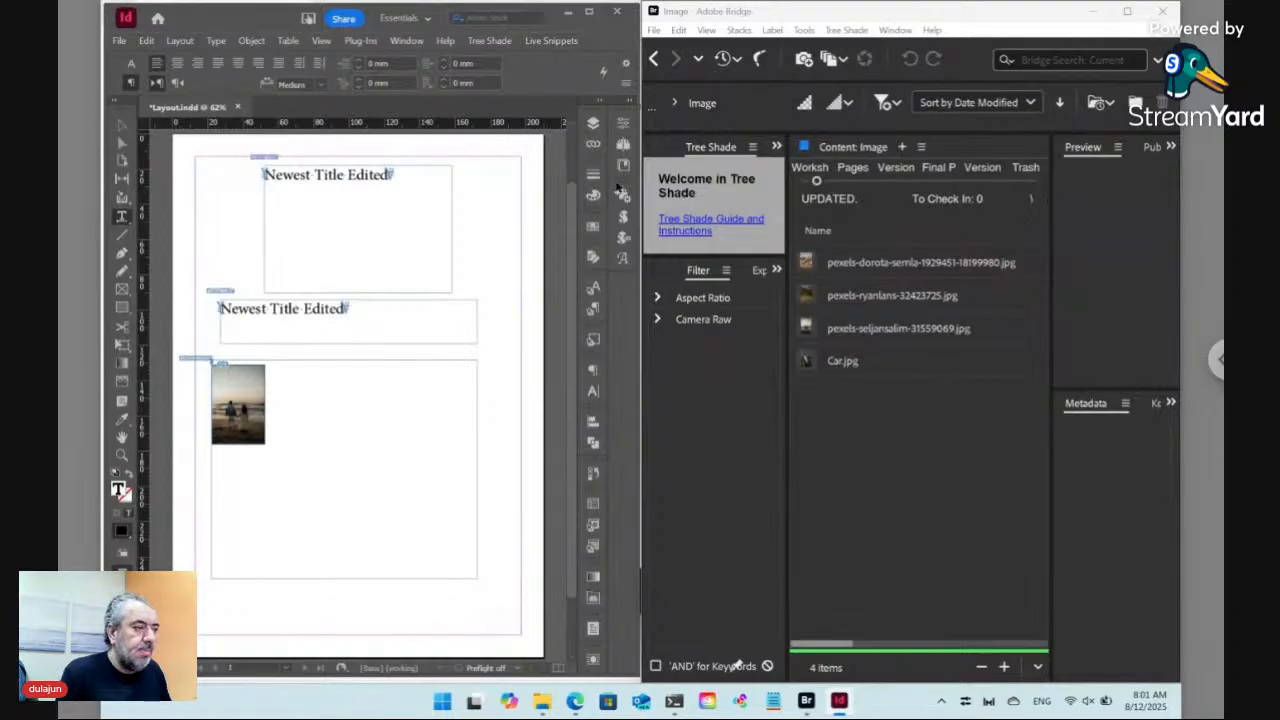
- Move the beach photo aside to inspect what lies beneath it, and undo the move
click(122, 125)
click(240, 405)
click(244, 385)
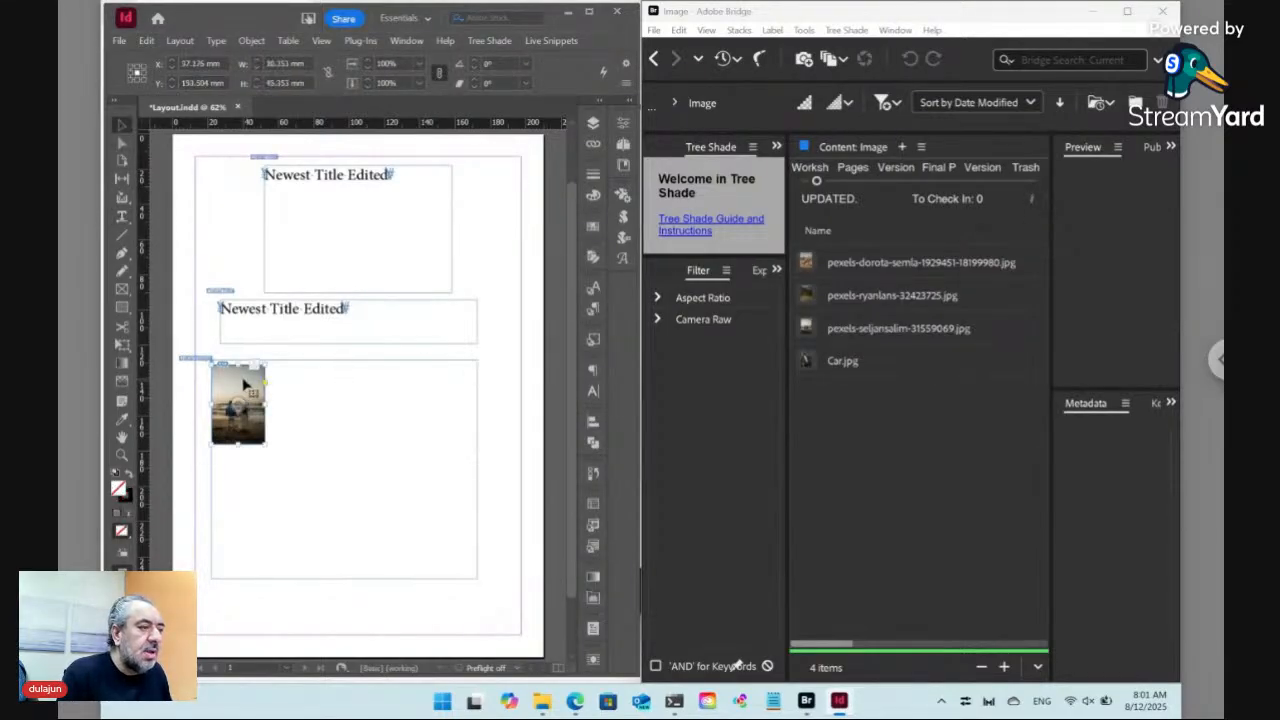
drag(244, 385, 280, 408)
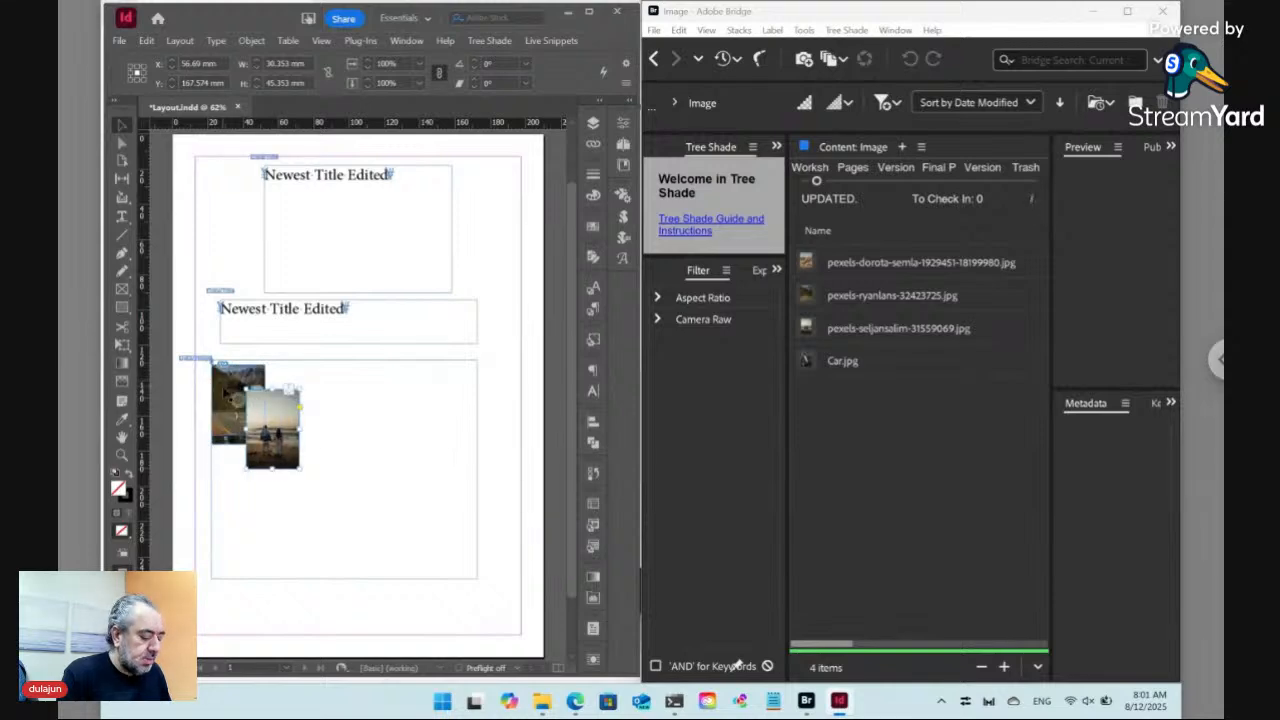
key(ctrl+z)
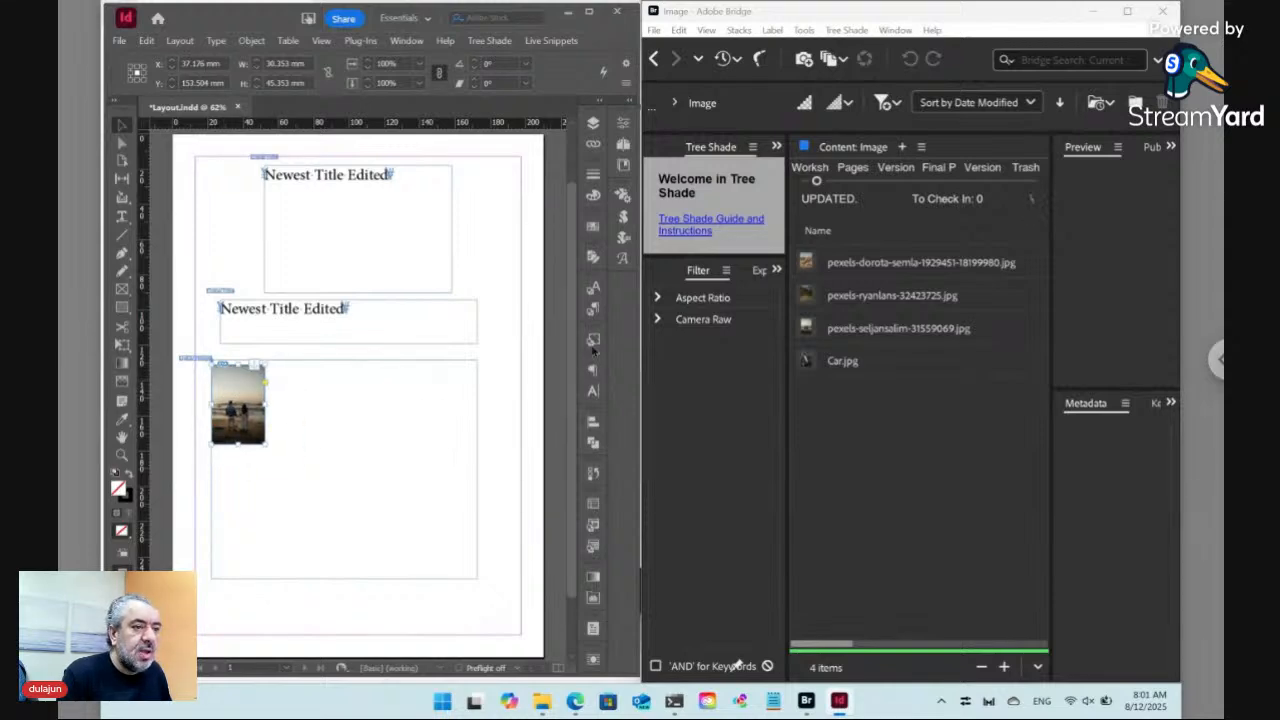
- Edit the Photo object style to apply Anchored Object Options with the position Inline or Above Line
click(593, 340)
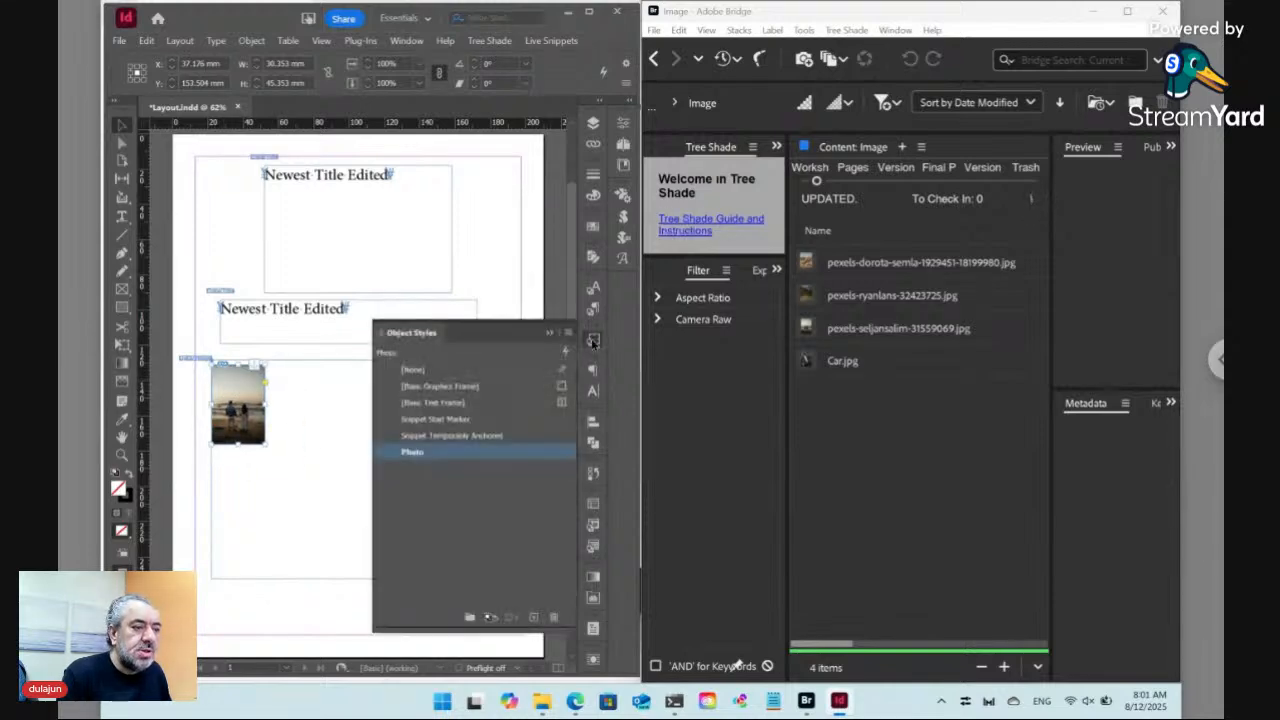
right_click(466, 456)
click(514, 468)
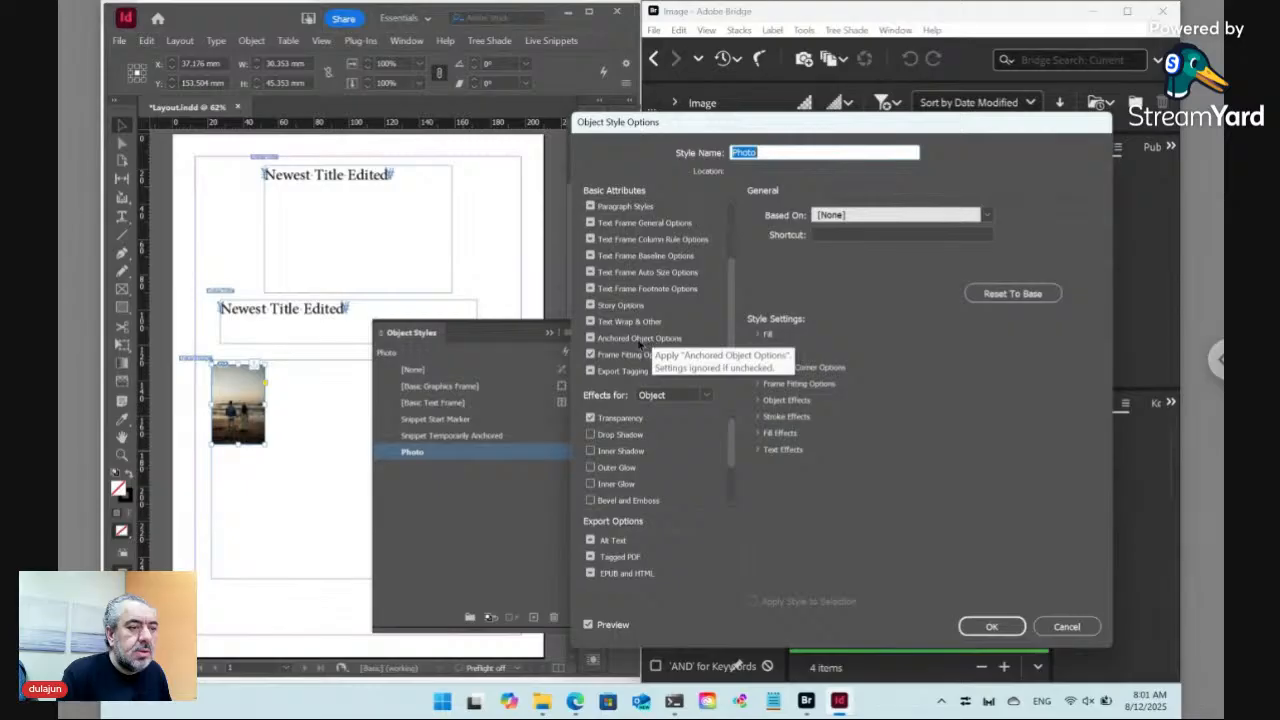
click(641, 339)
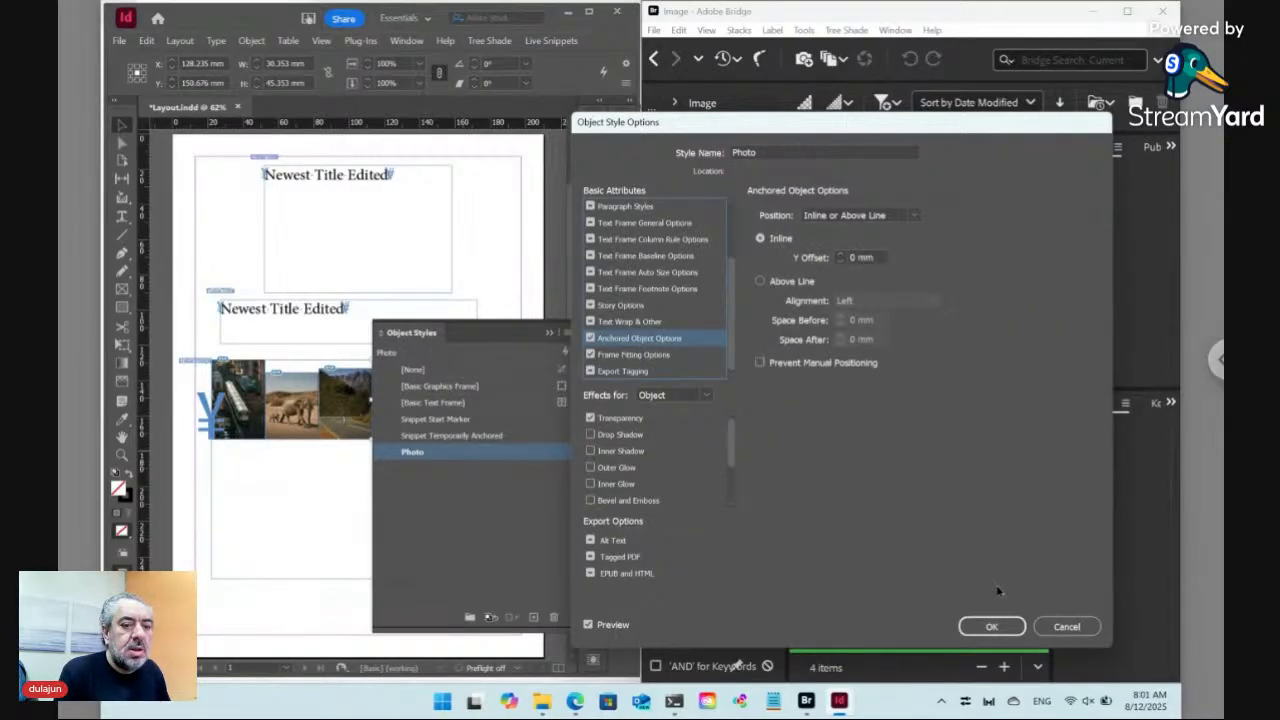
click(1000, 627)
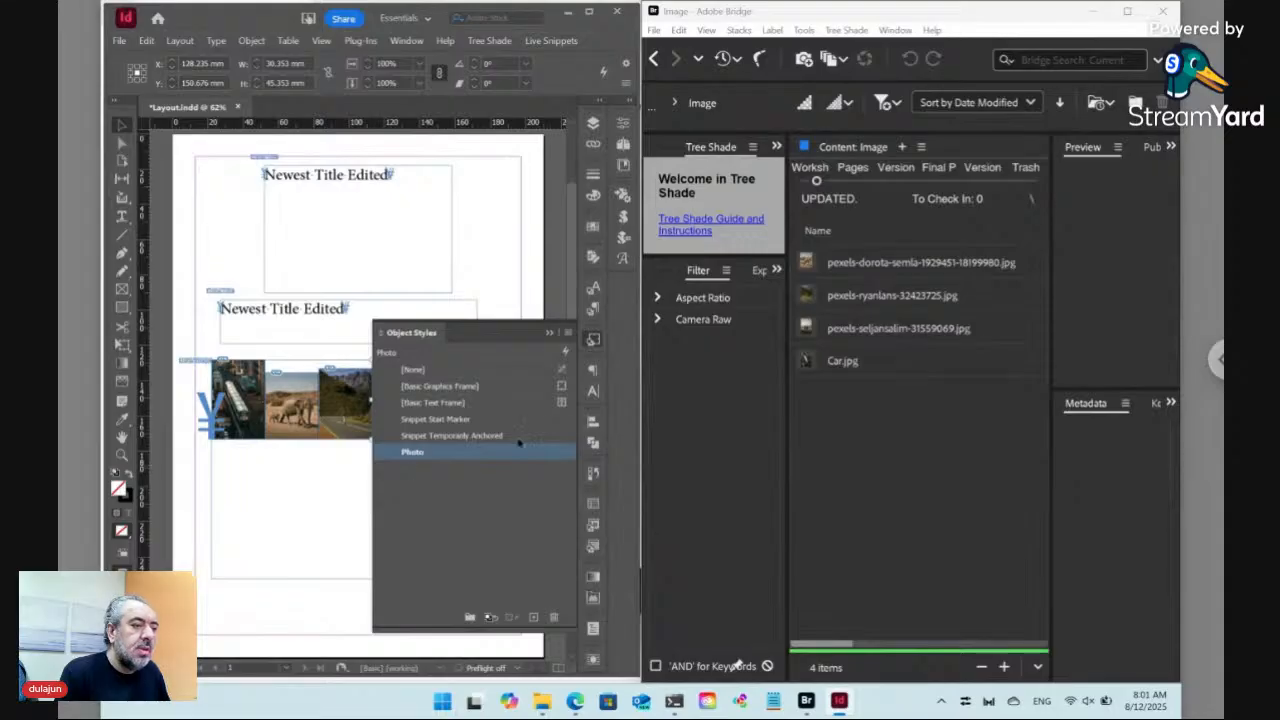
click(593, 341)
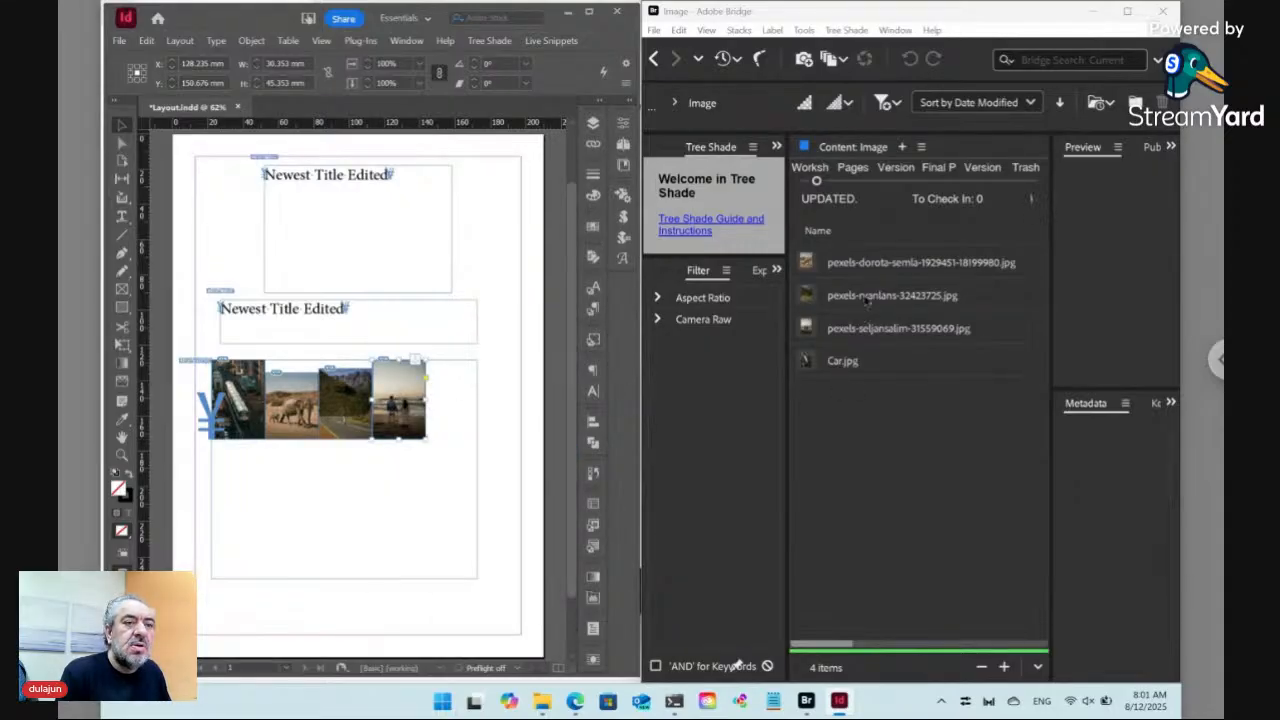
- In Bridge, move pexels-ryanlans-32423725.jpg from the Image folder to the Tree Shade trash
click(866, 302)
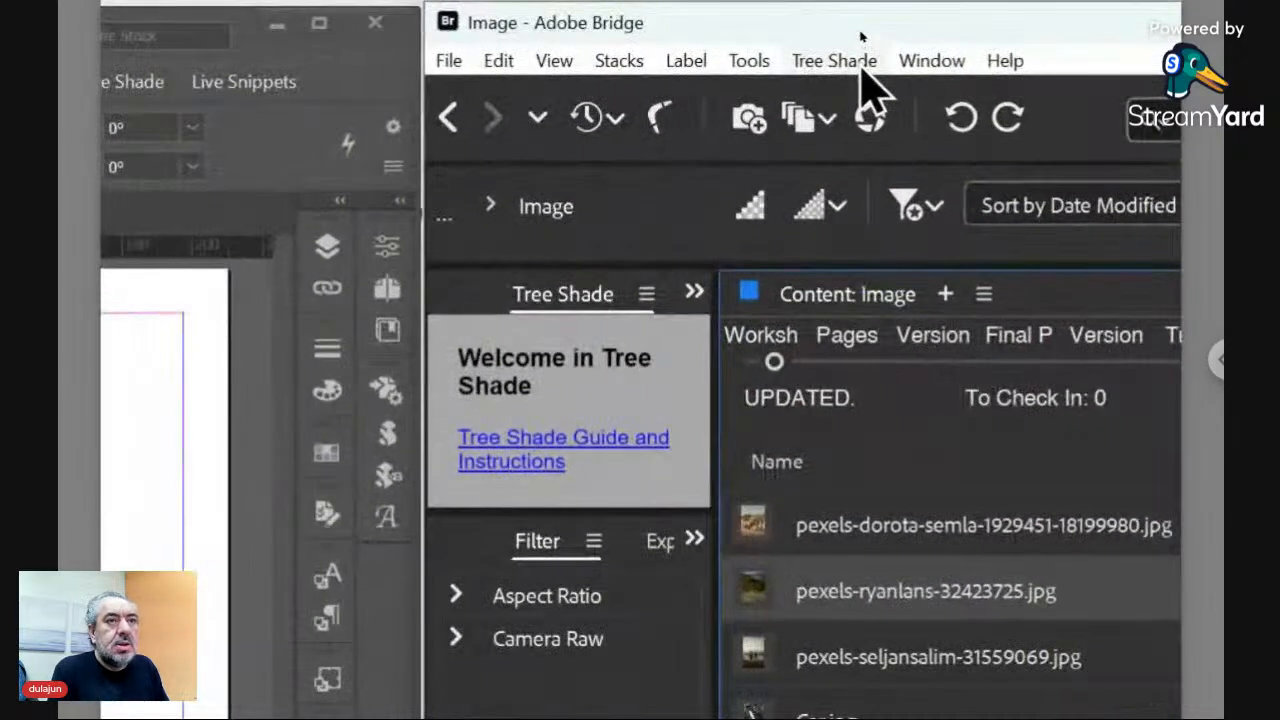
click(857, 70)
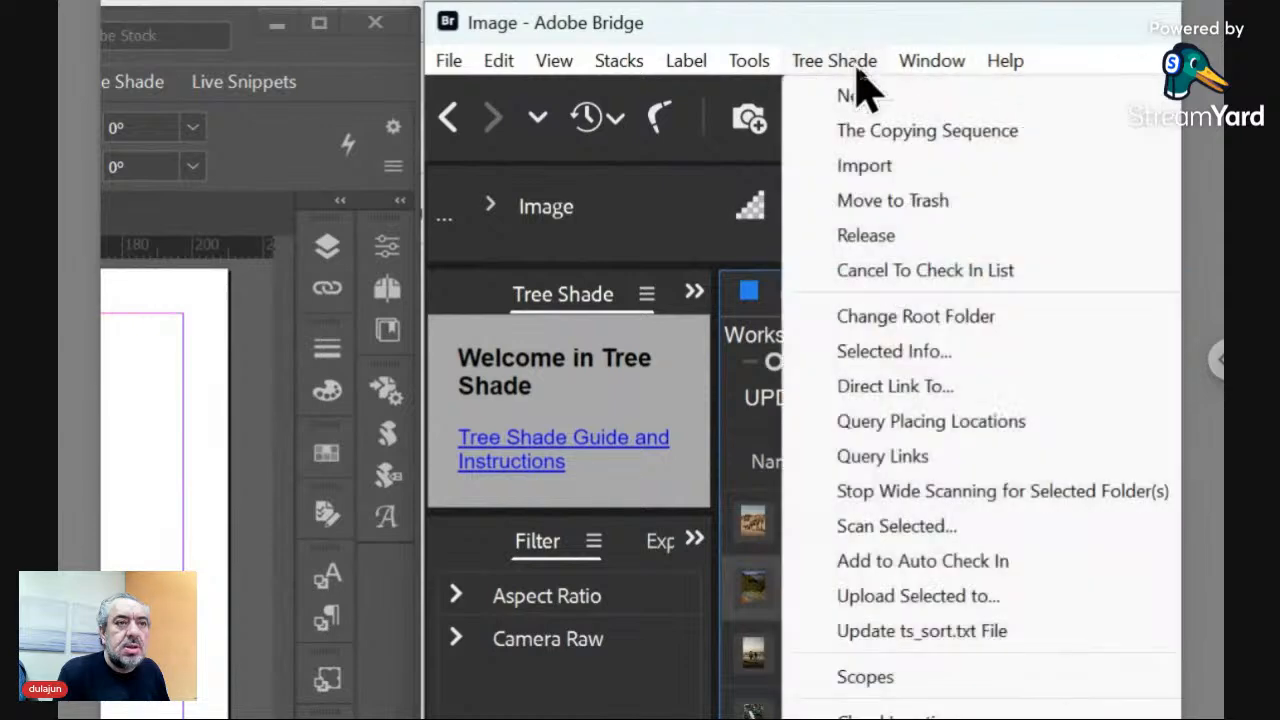
click(892, 207)
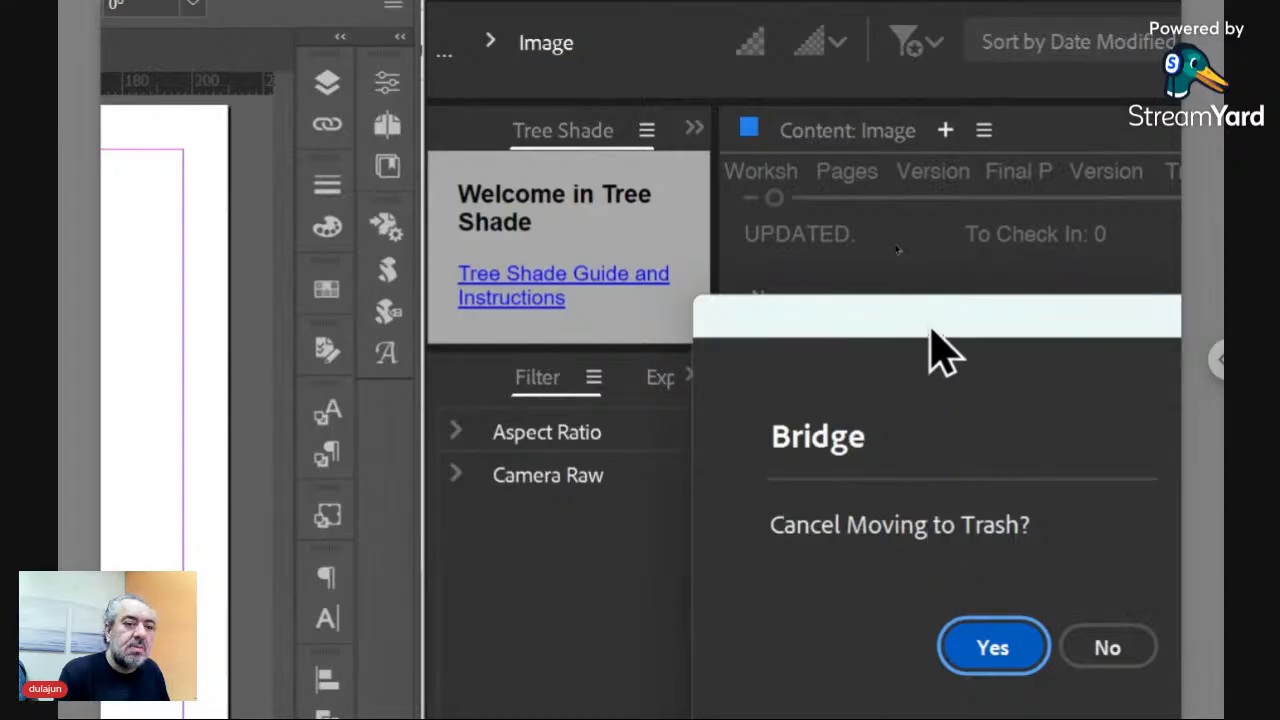
drag(931, 326, 803, 216)
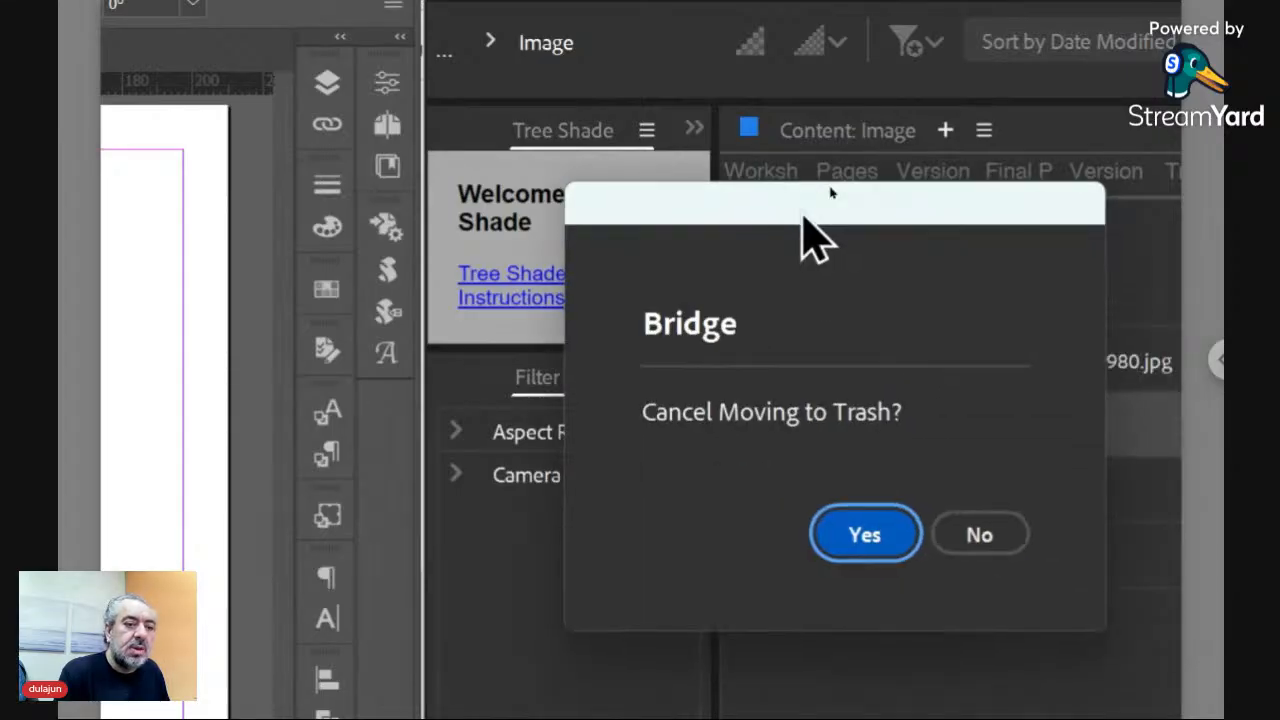
click(965, 540)
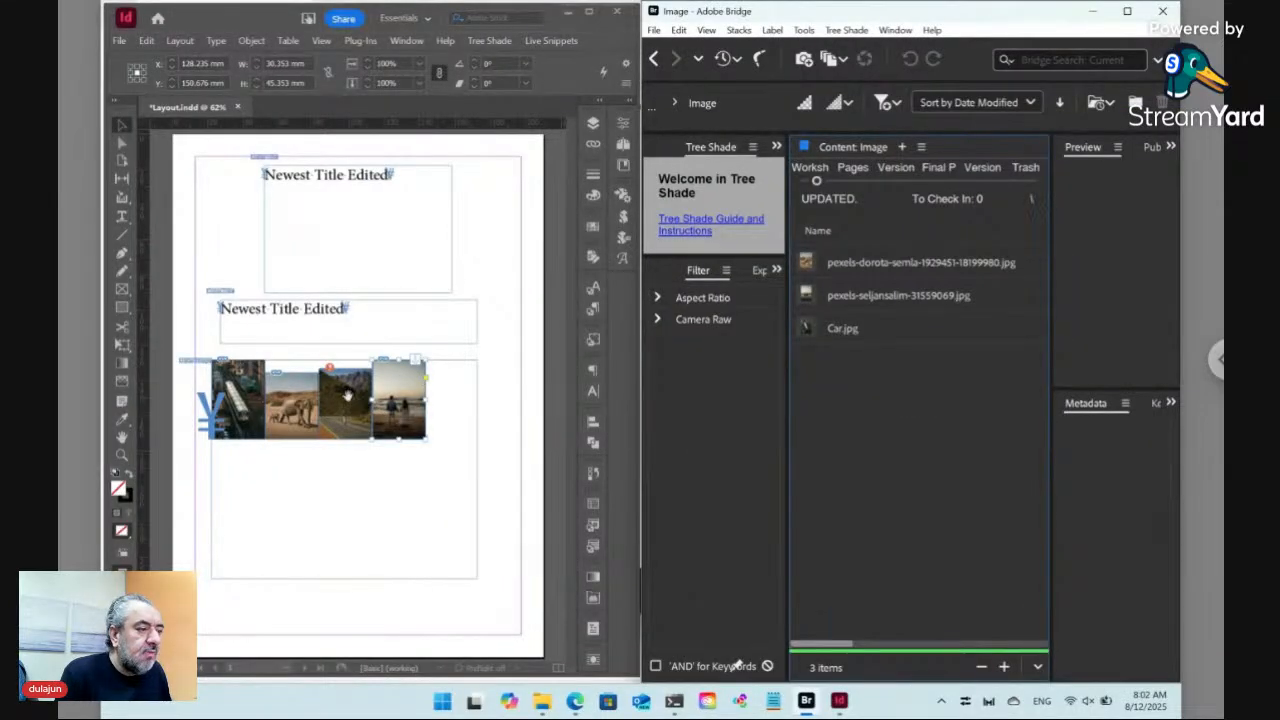
- Switch to InDesign and update all live snippets in the layout
click(551, 40)
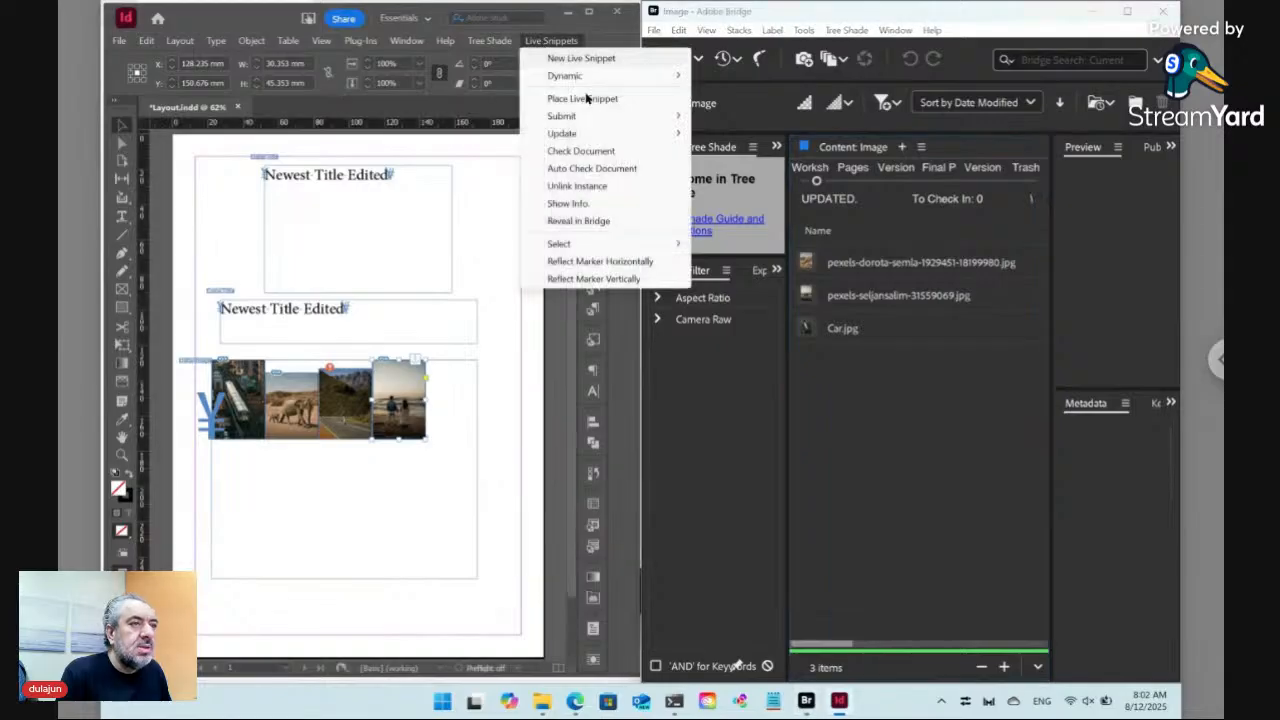
mouse_move(590, 140)
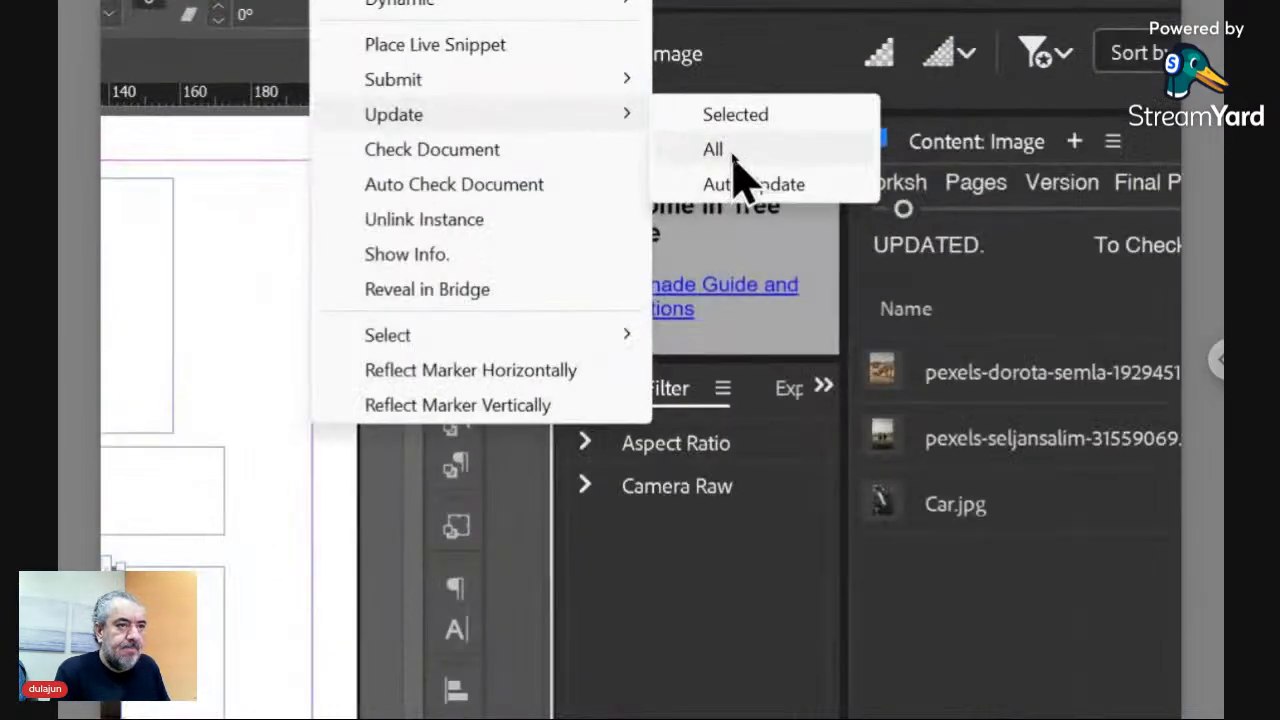
click(730, 154)
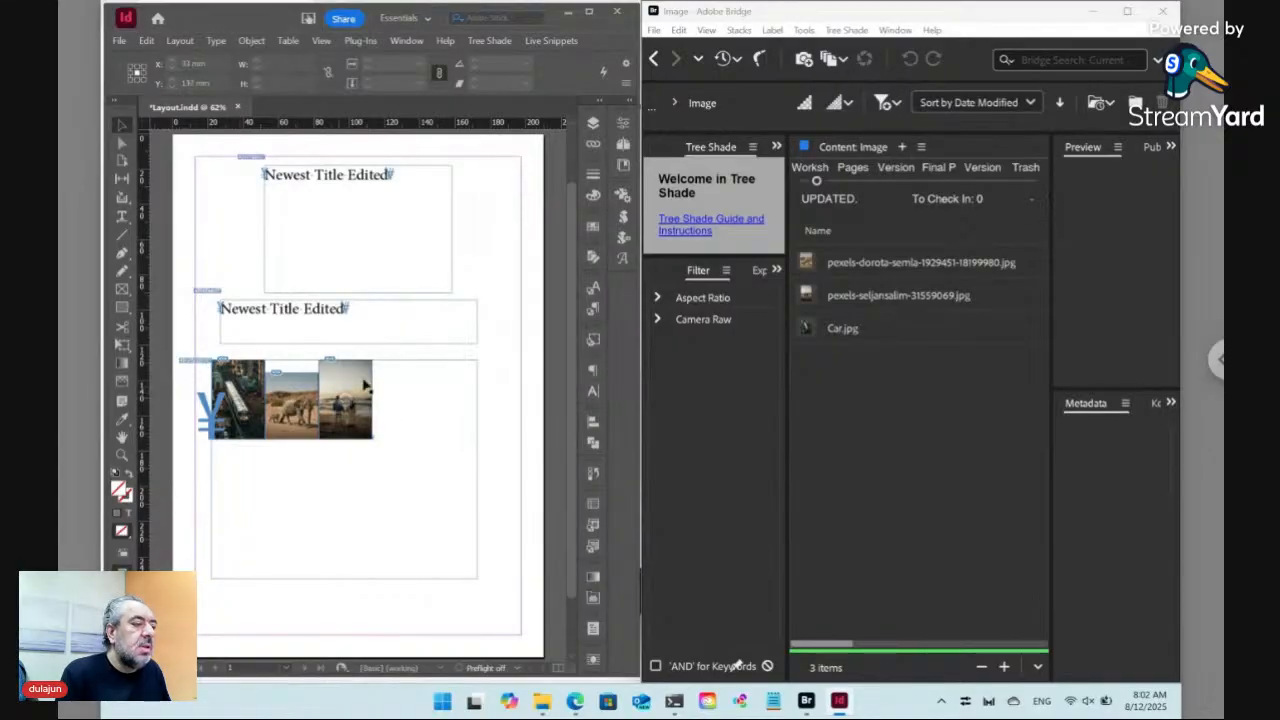
- Add a return separator to the image snippet's Dynamic Content, making it "./<FN>/*:Place:\r", and apply it
click(203, 367)
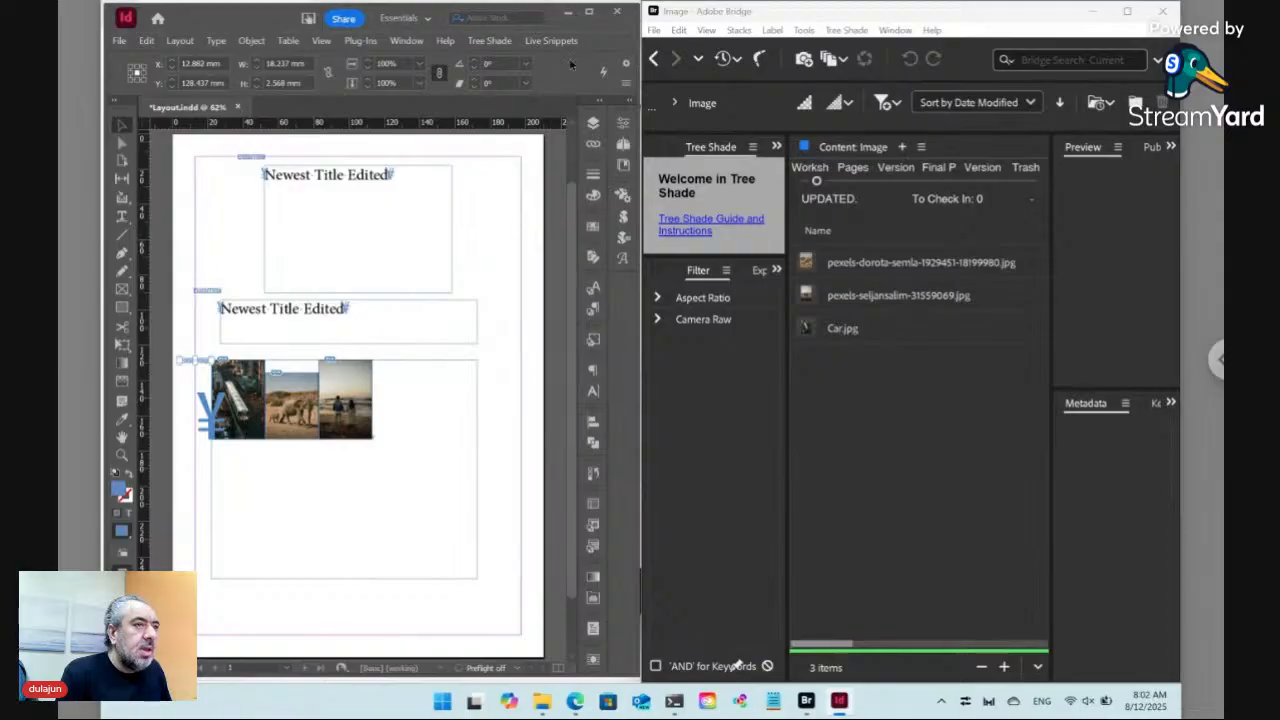
click(551, 40)
mouse_move(591, 76)
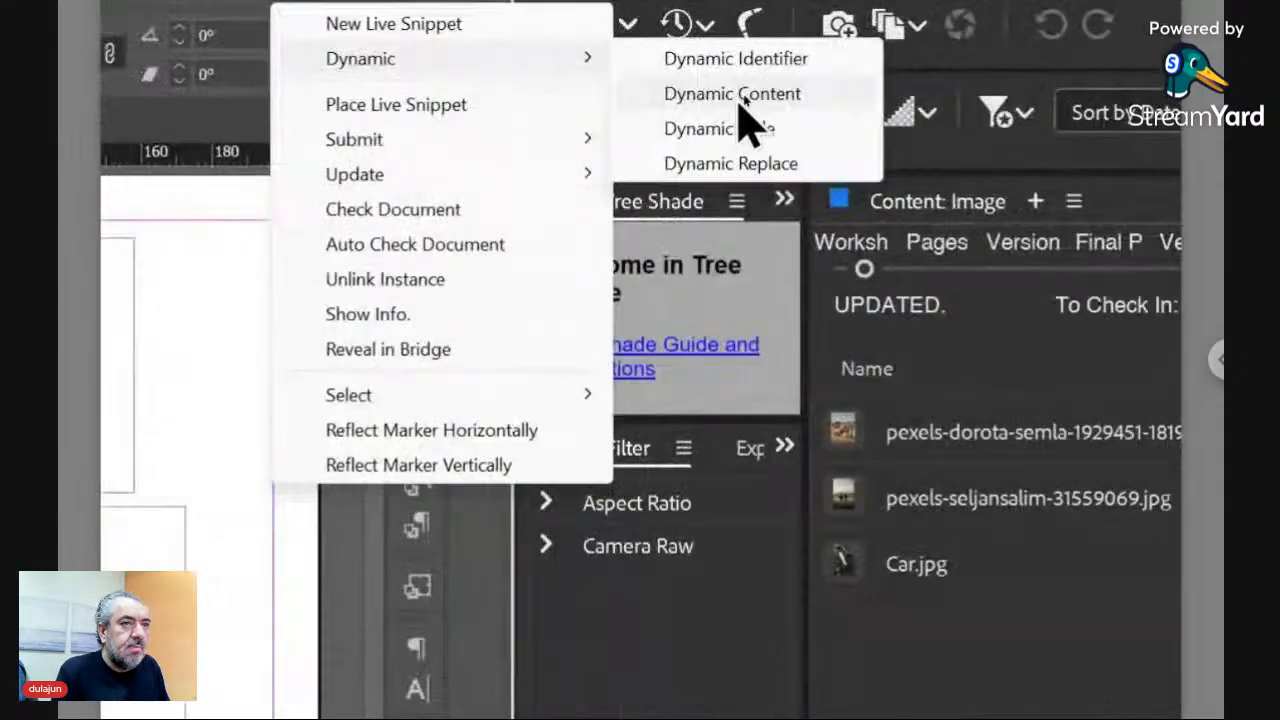
click(752, 95)
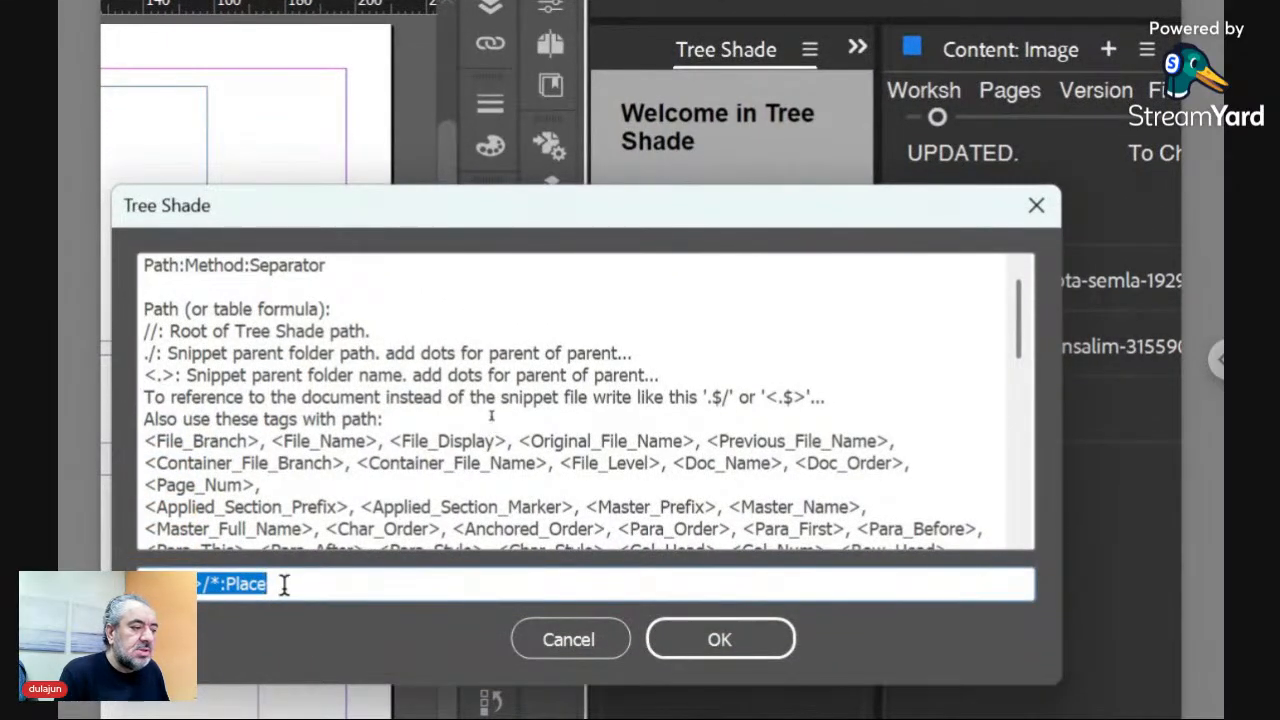
click(284, 585)
text(:)
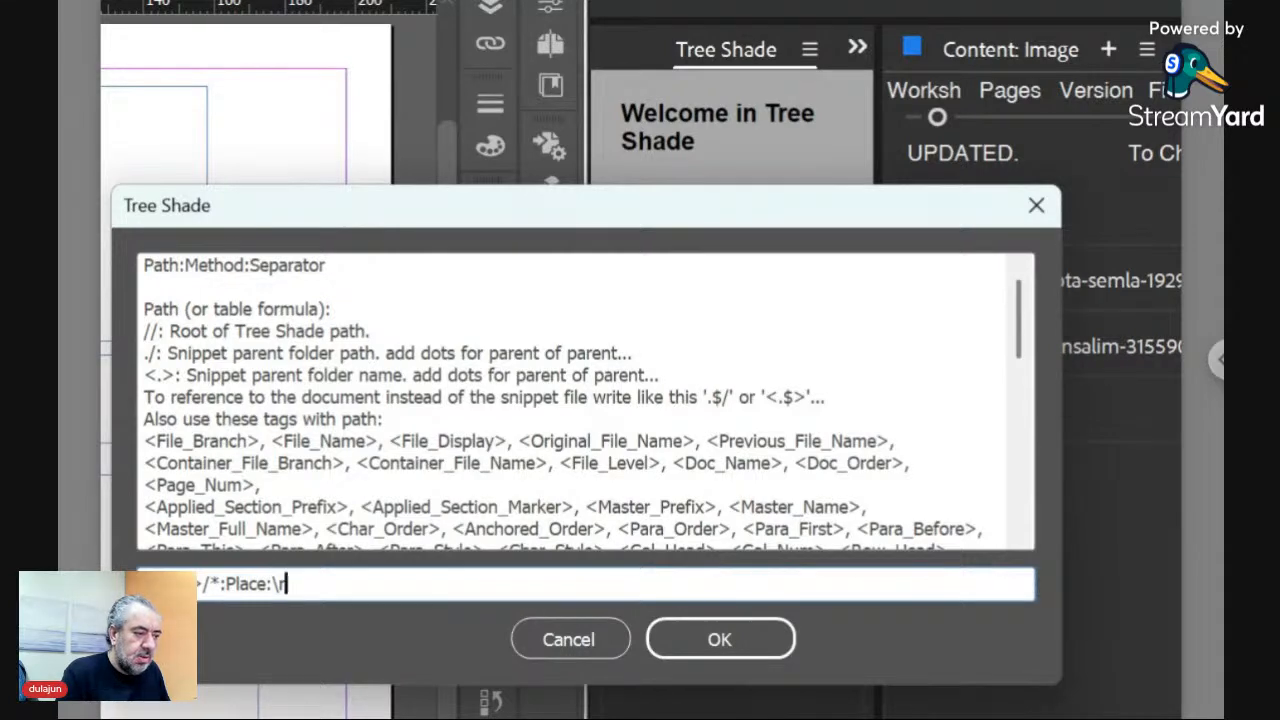
text(\r)
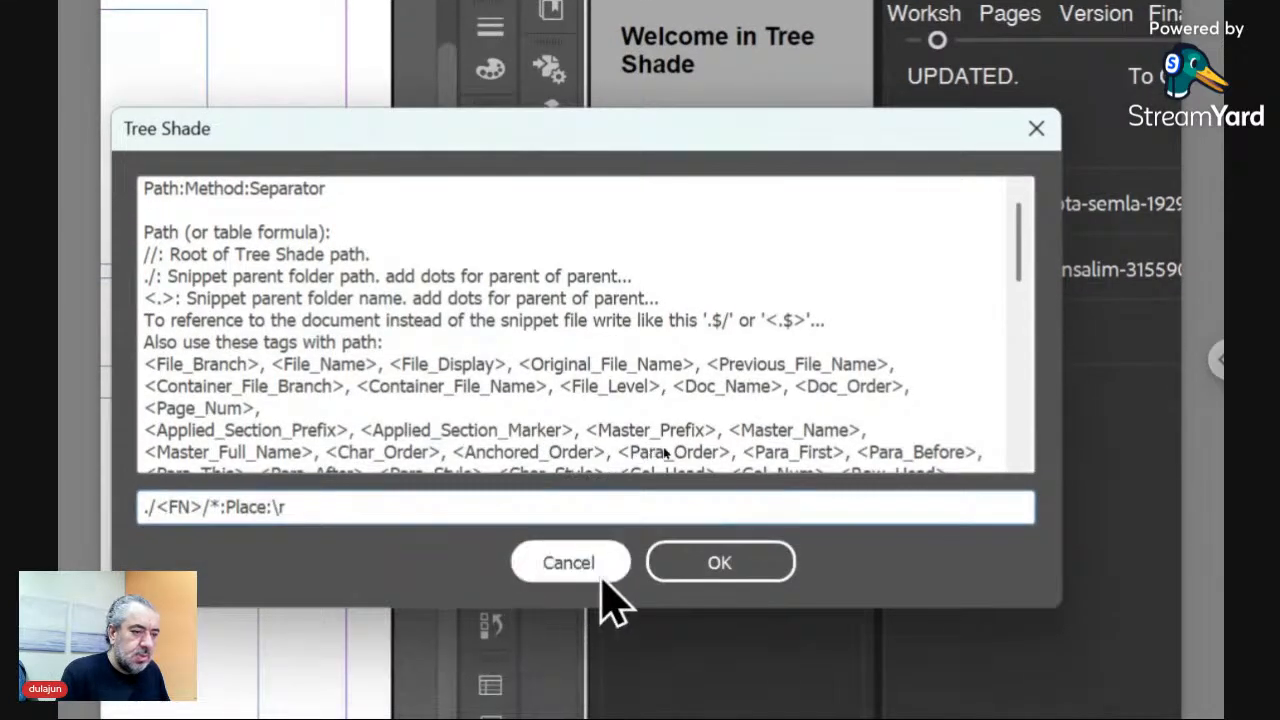
click(692, 648)
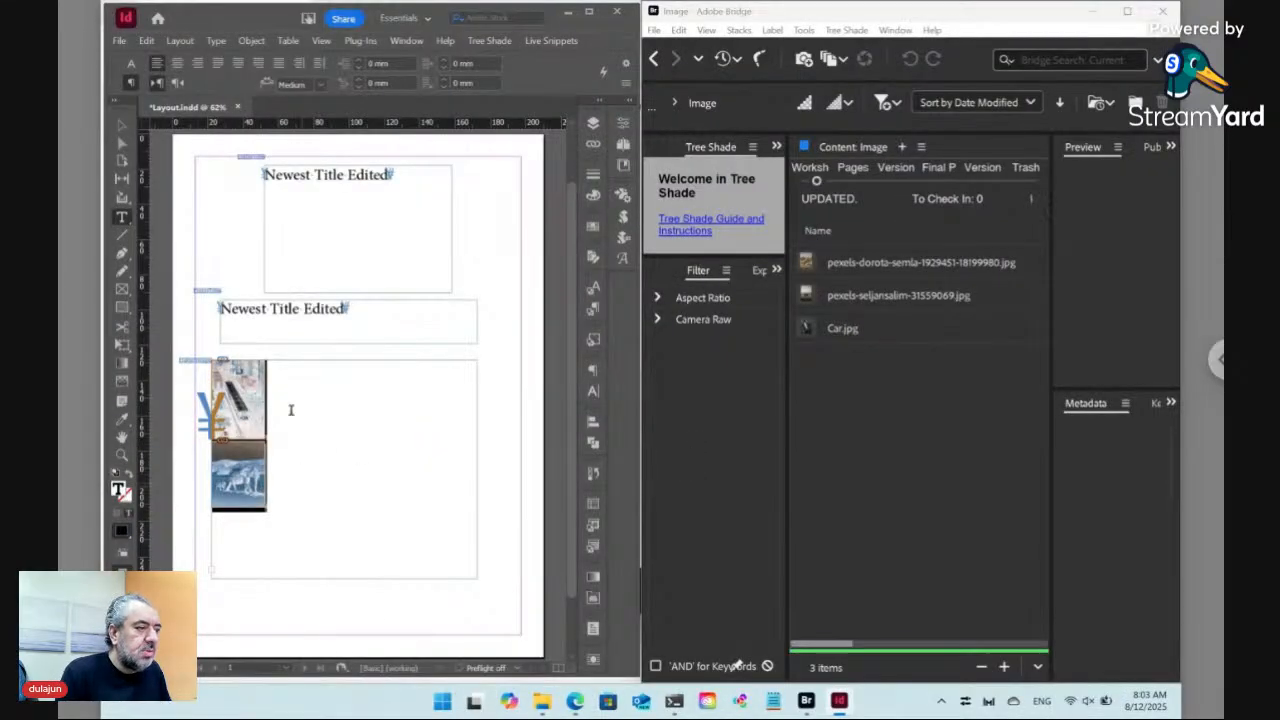
- Extend the image text frame downward to 169 mm high, and move it slightly up toward the second title frame
click(121, 125)
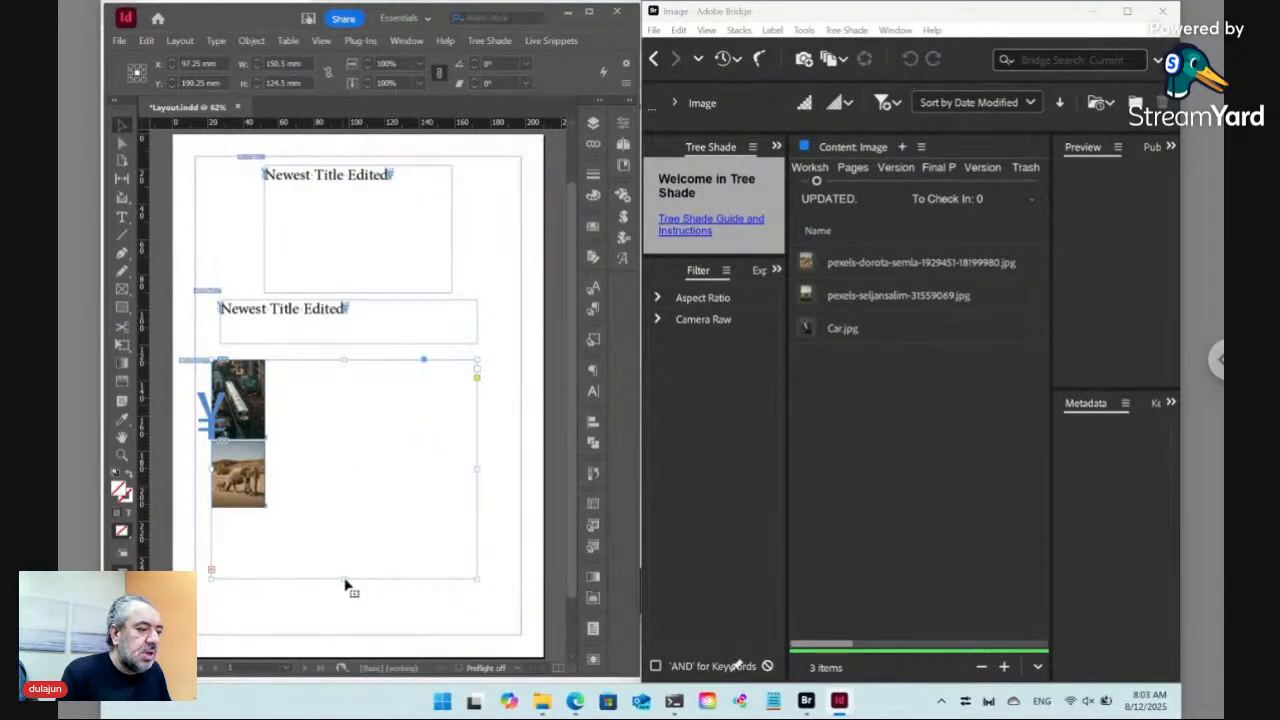
drag(345, 579, 347, 656)
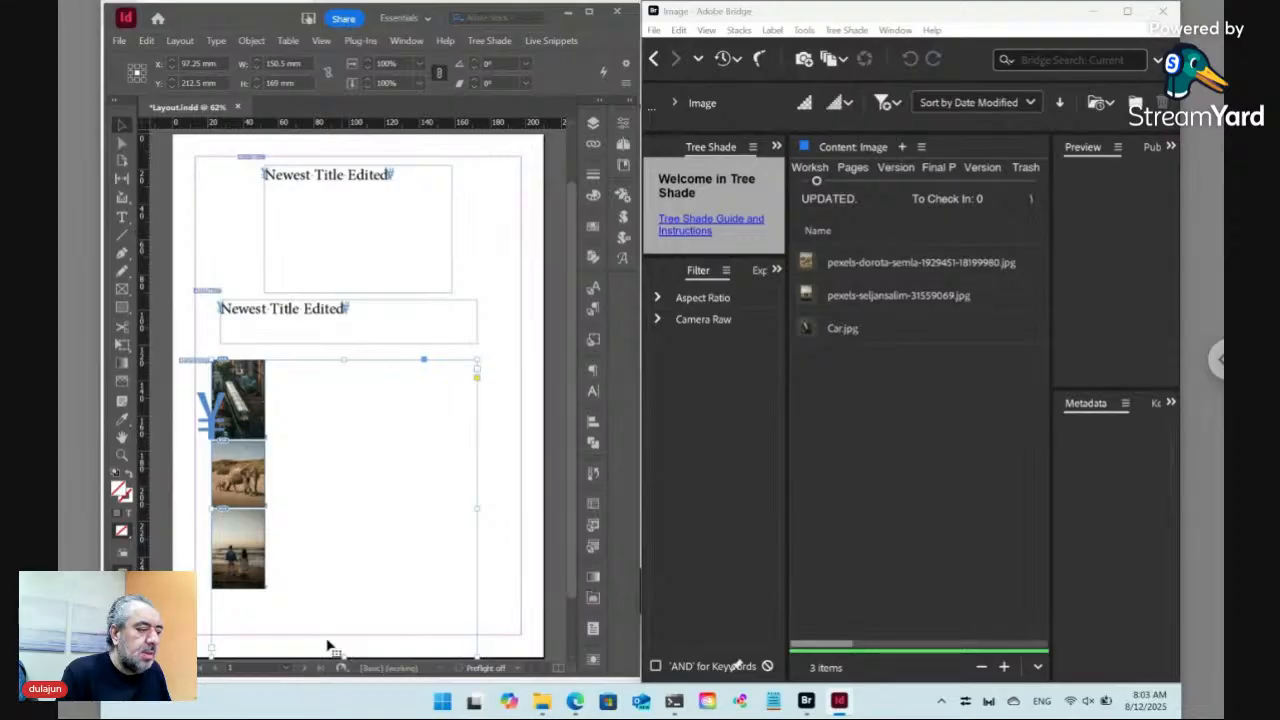
drag(330, 530, 335, 518)
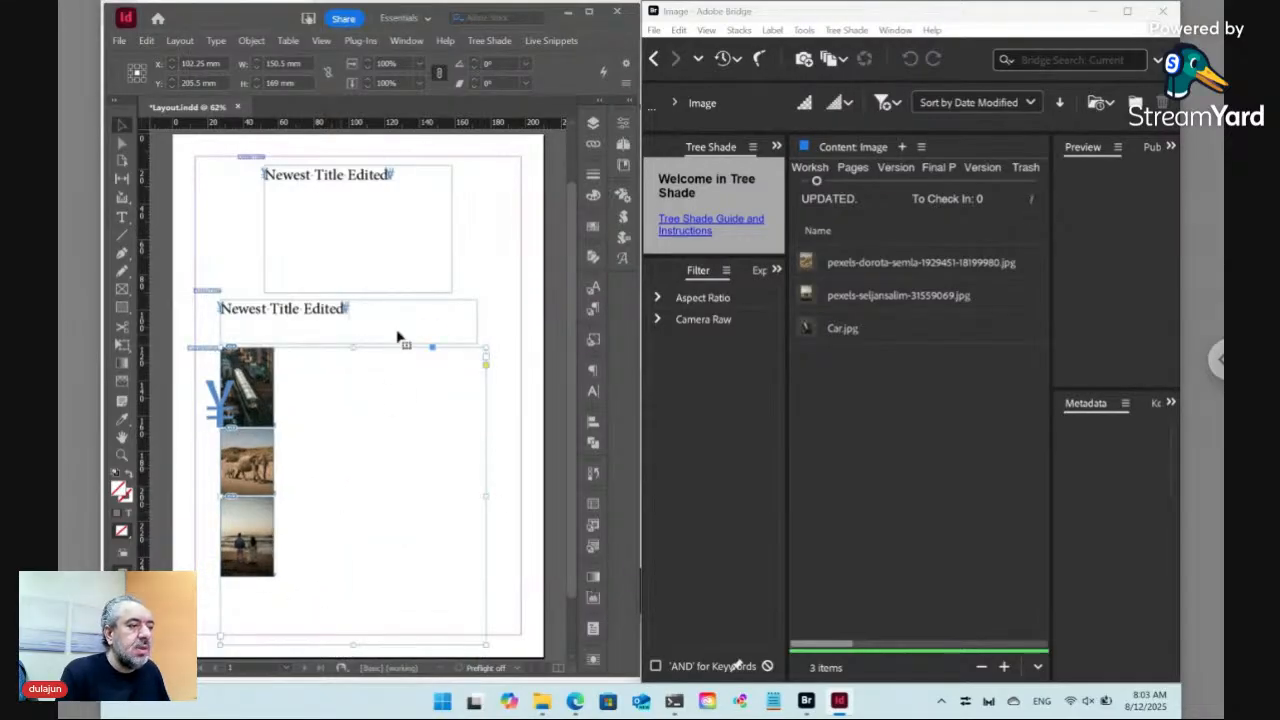
- Replace the "\r" separator in the image snippet's Dynamic Content with a space after "./<FN>/*:Place:", and apply it
click(262, 378)
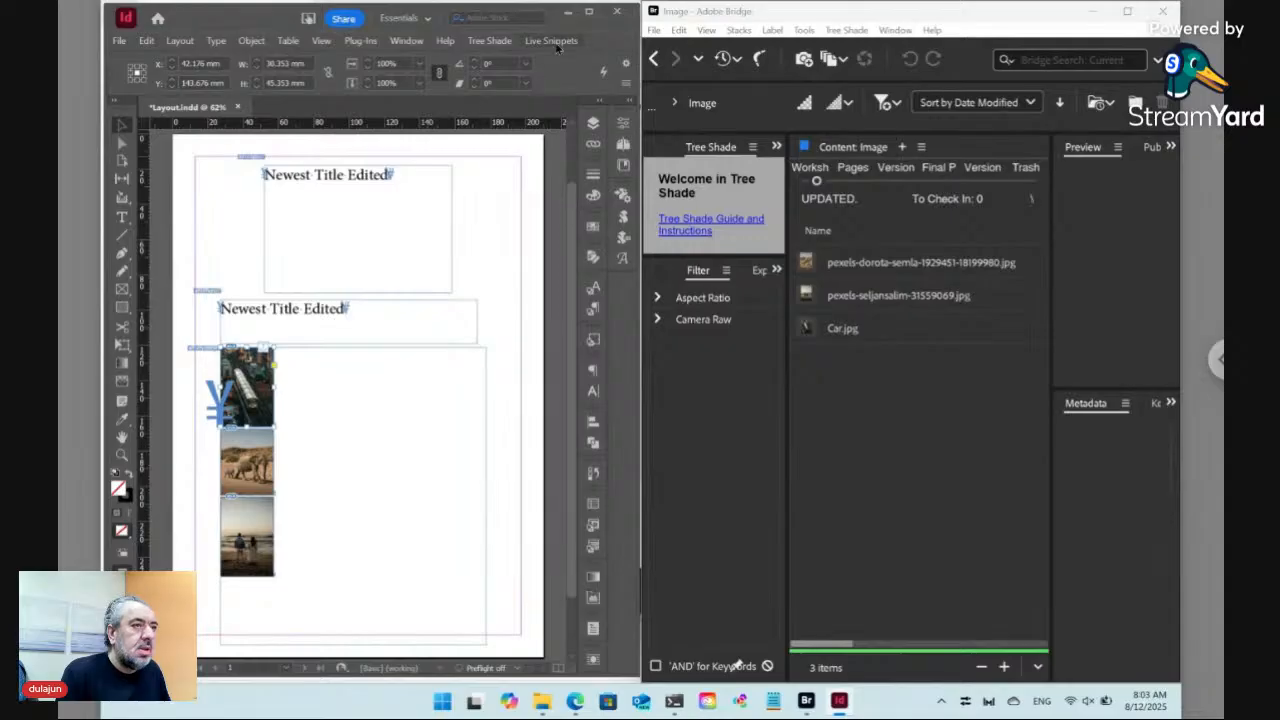
click(551, 41)
mouse_move(564, 76)
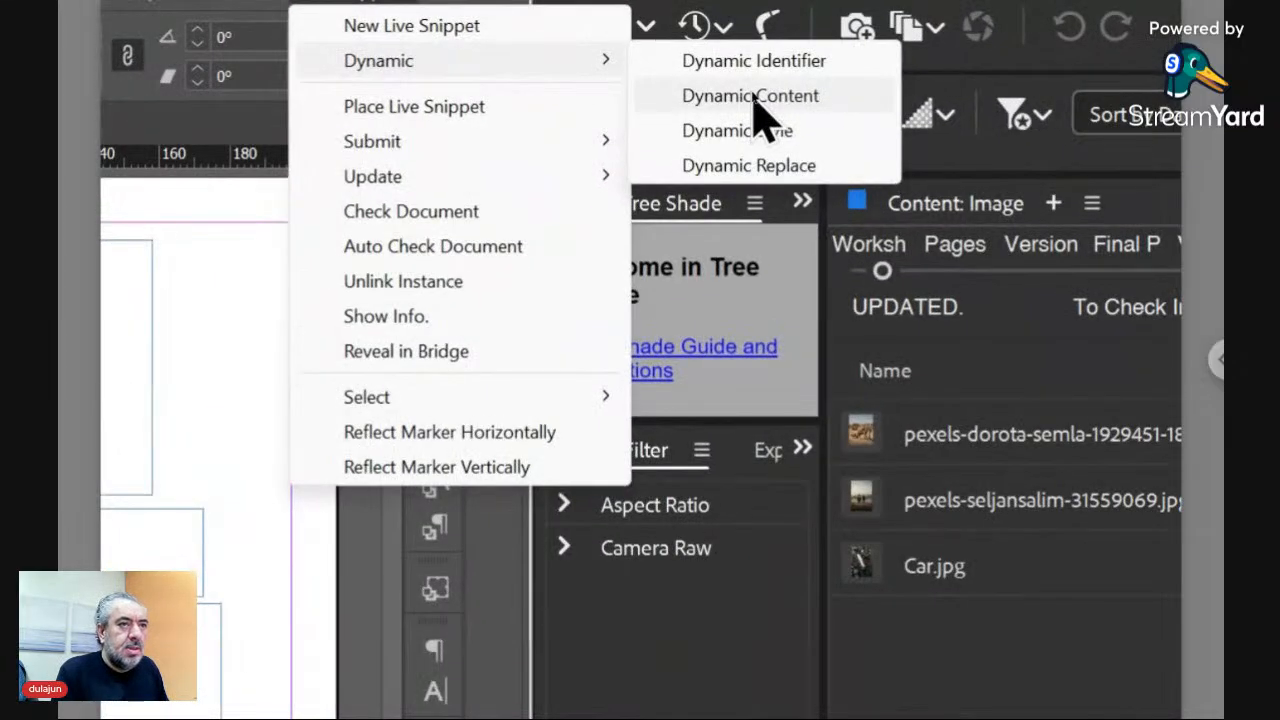
click(752, 93)
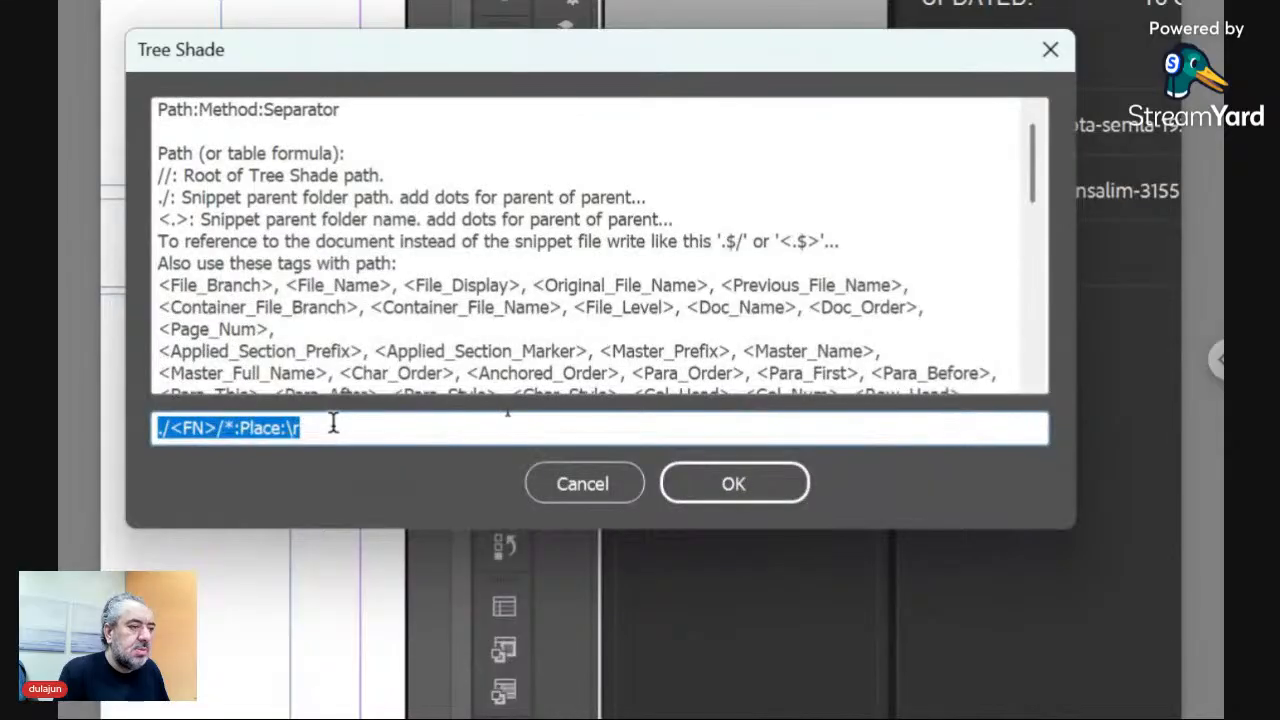
click(264, 662)
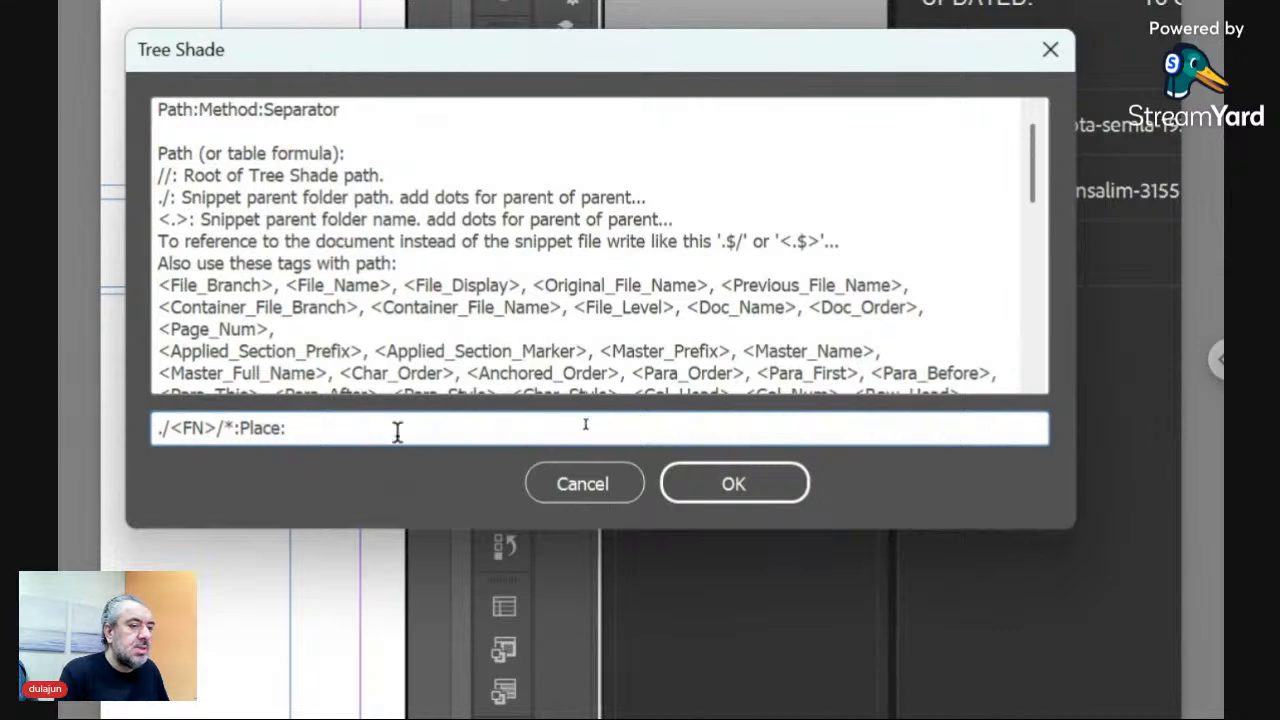
click(712, 484)
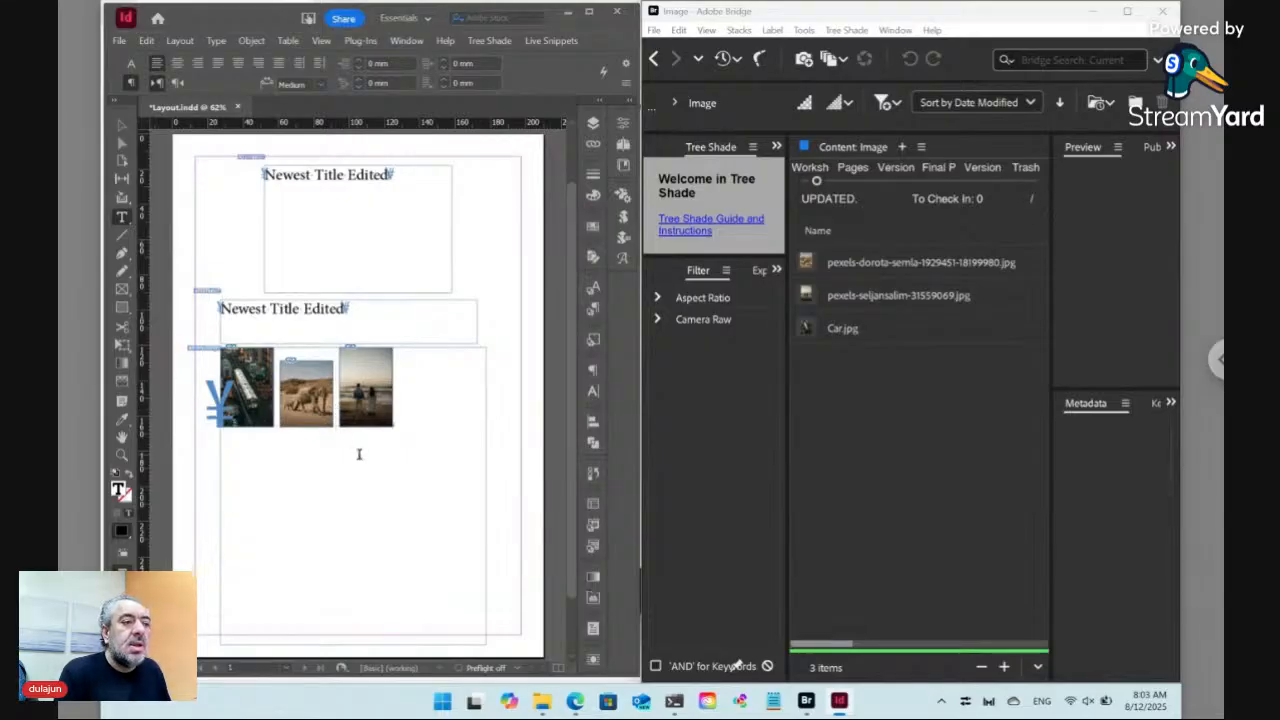
- Select the beach image and set its Dynamic Style to "20%:Relative Width::Photo:Obj::Photo:para", and apply it
click(123, 124)
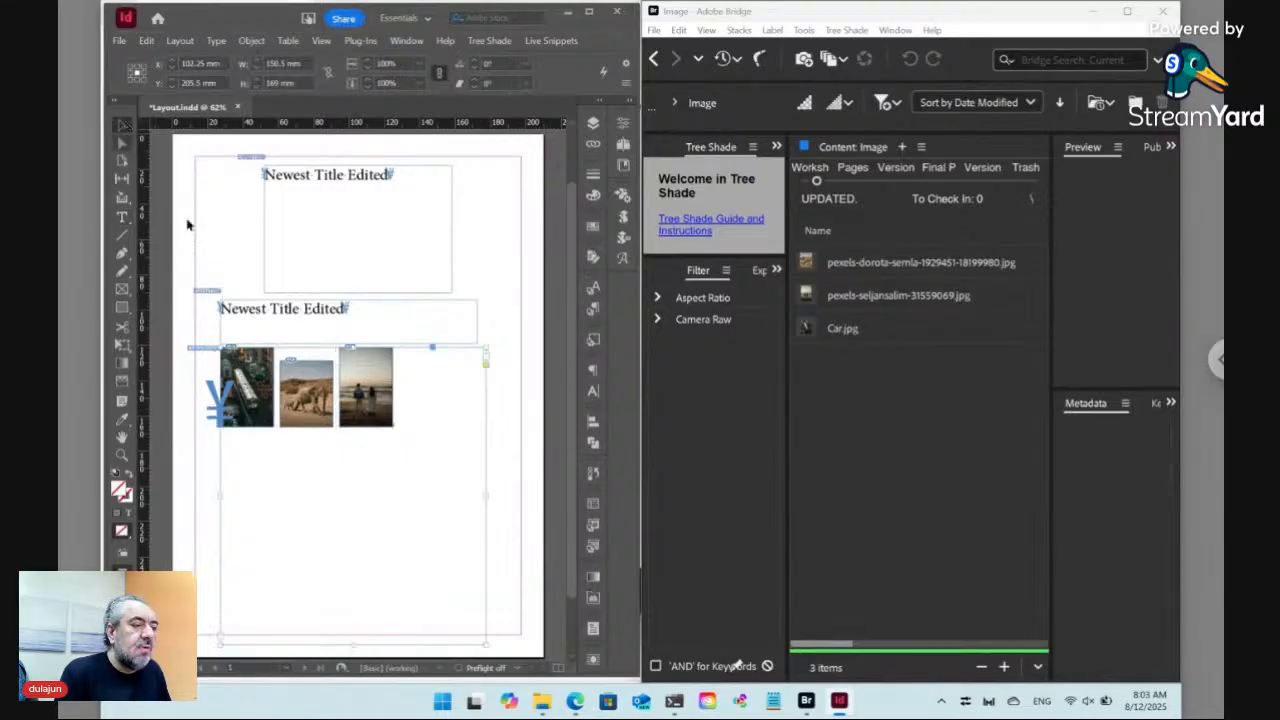
click(380, 365)
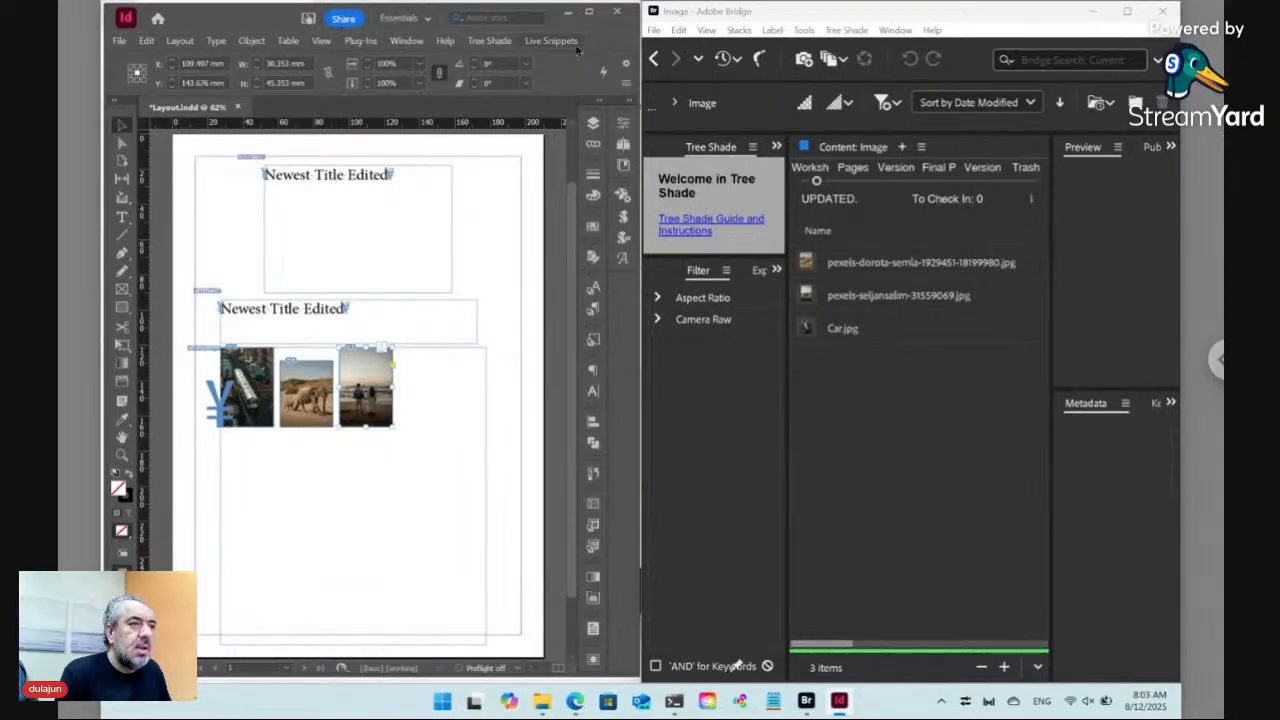
click(571, 42)
mouse_move(640, 76)
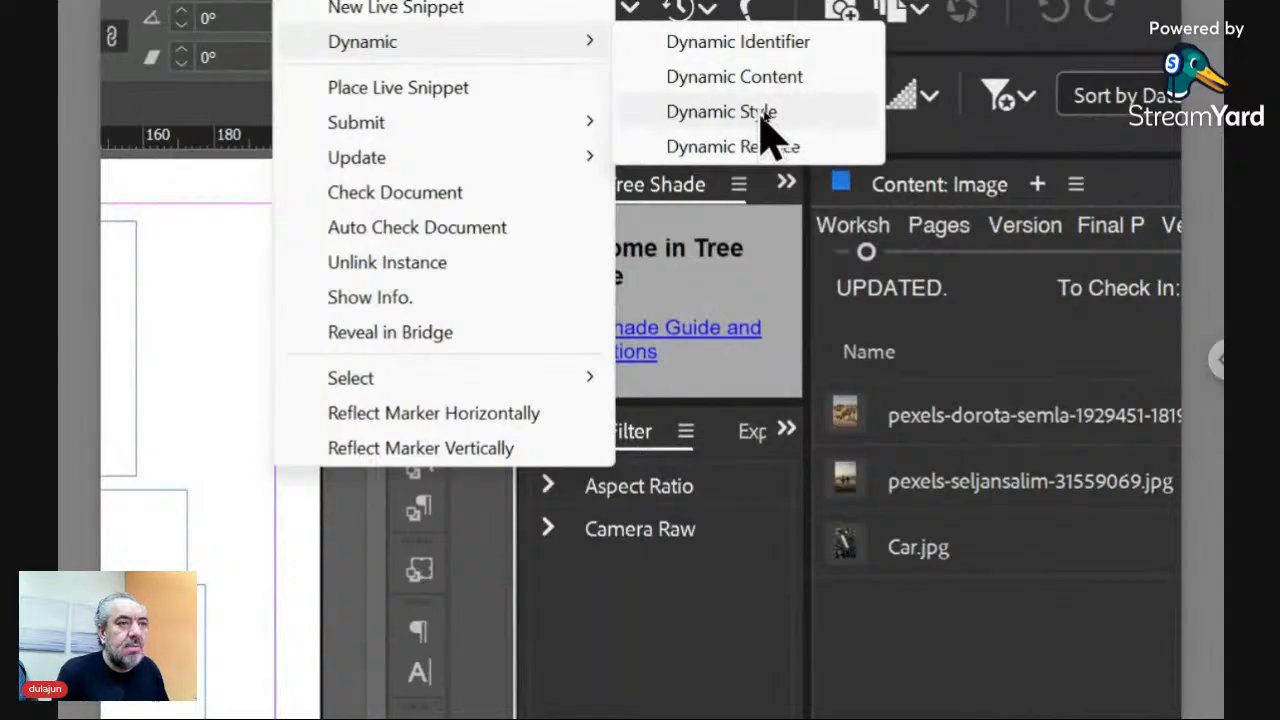
click(760, 111)
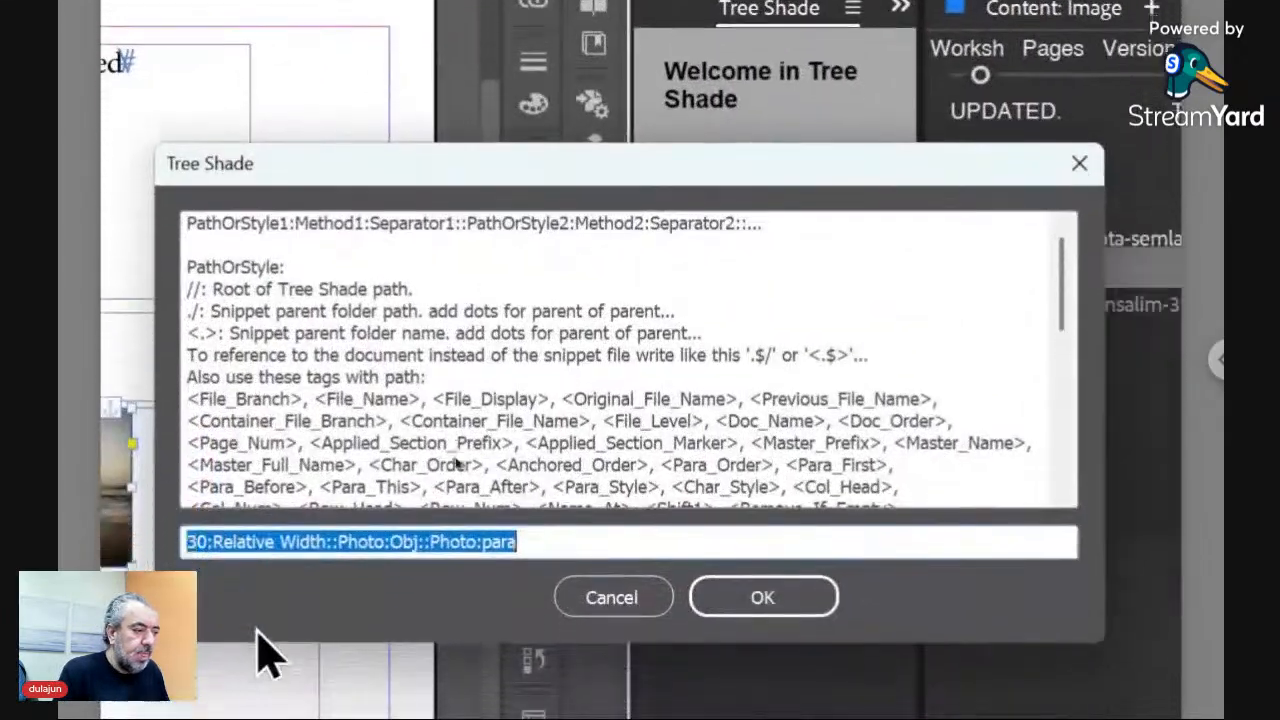
click(209, 541)
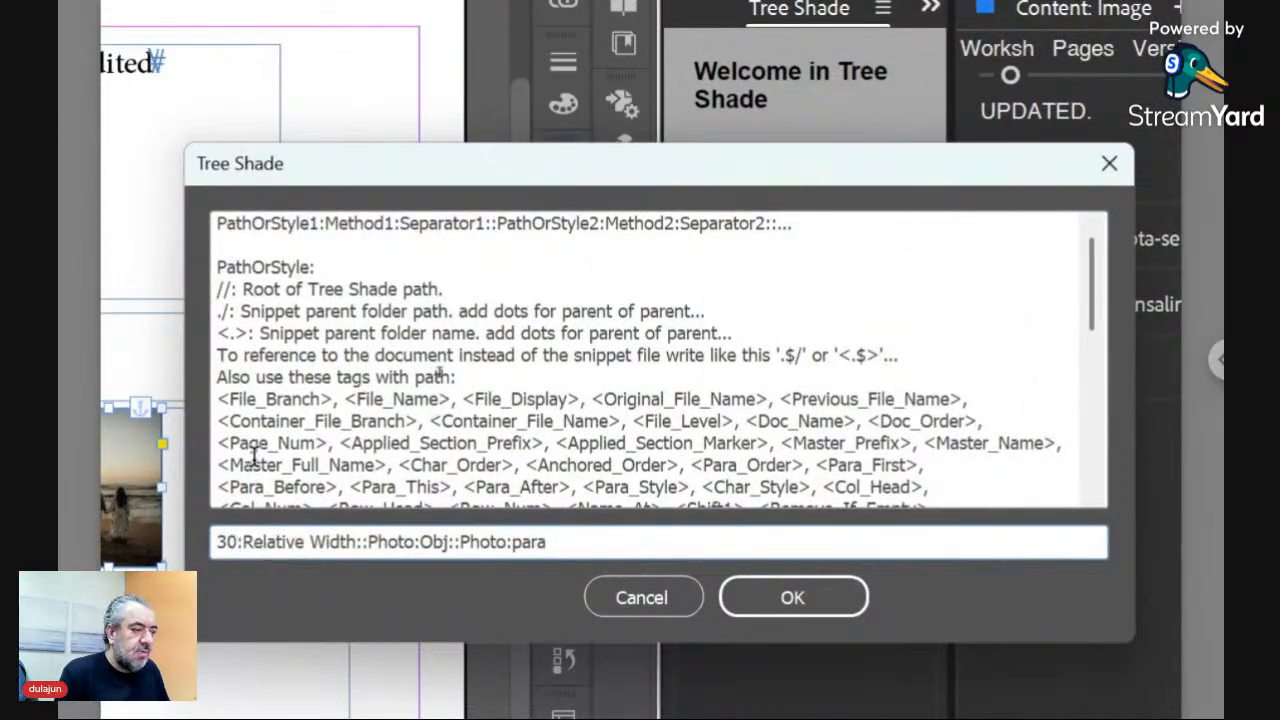
text(:)
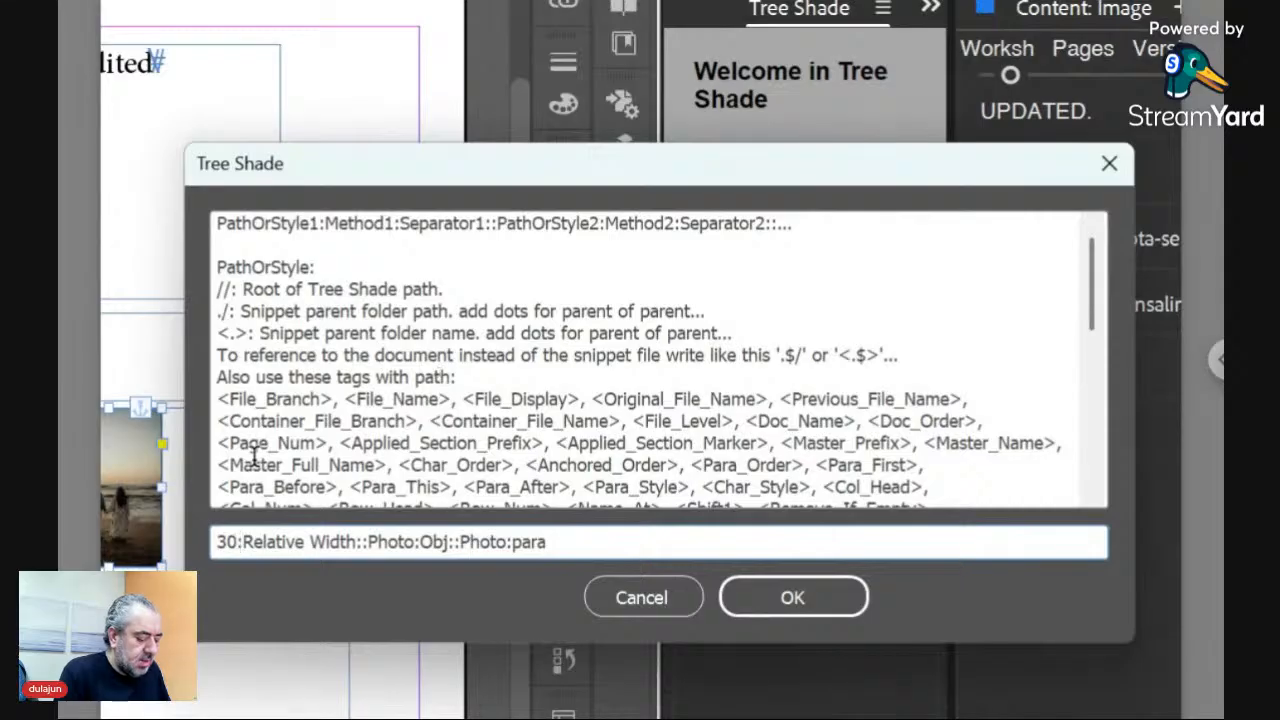
text(%)
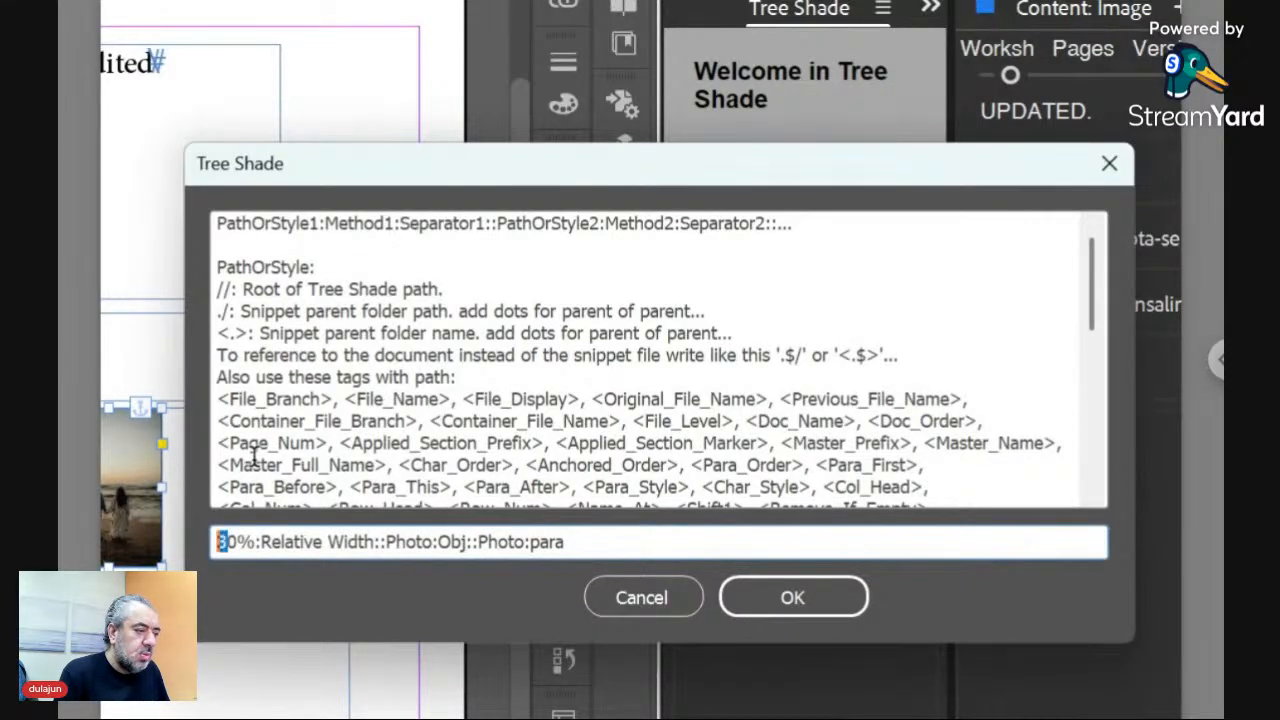
text(2)
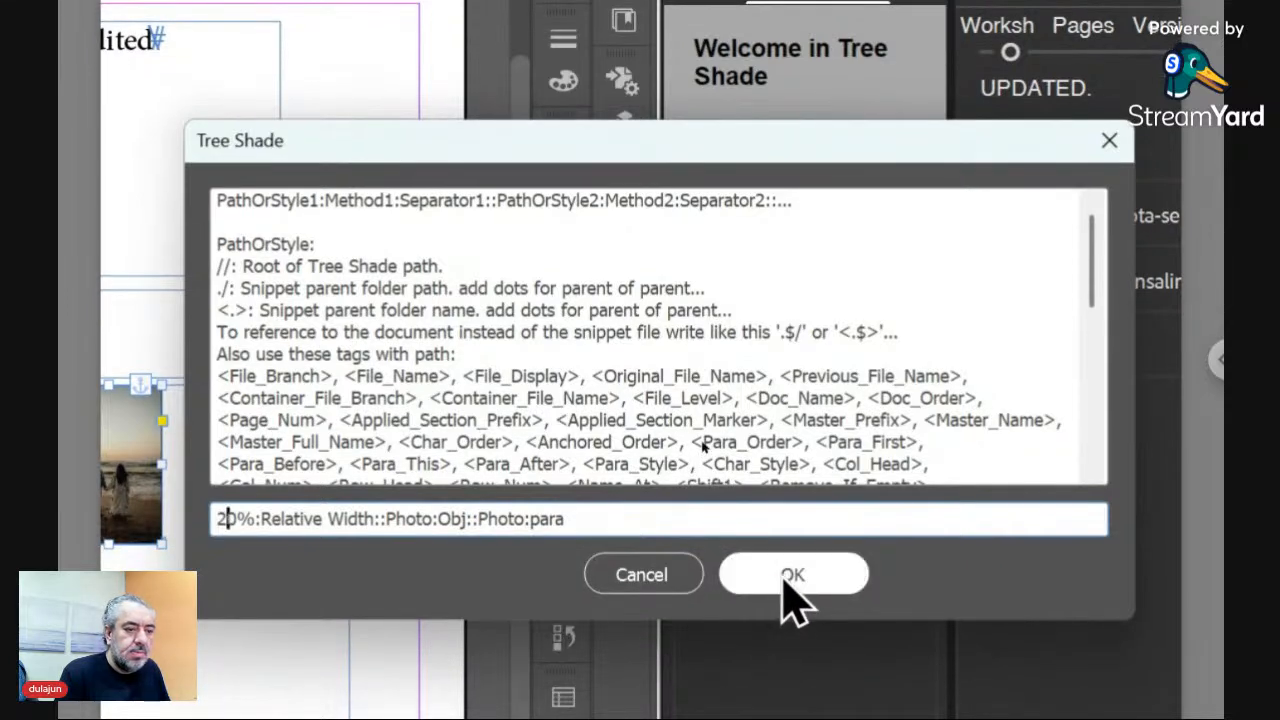
click(790, 598)
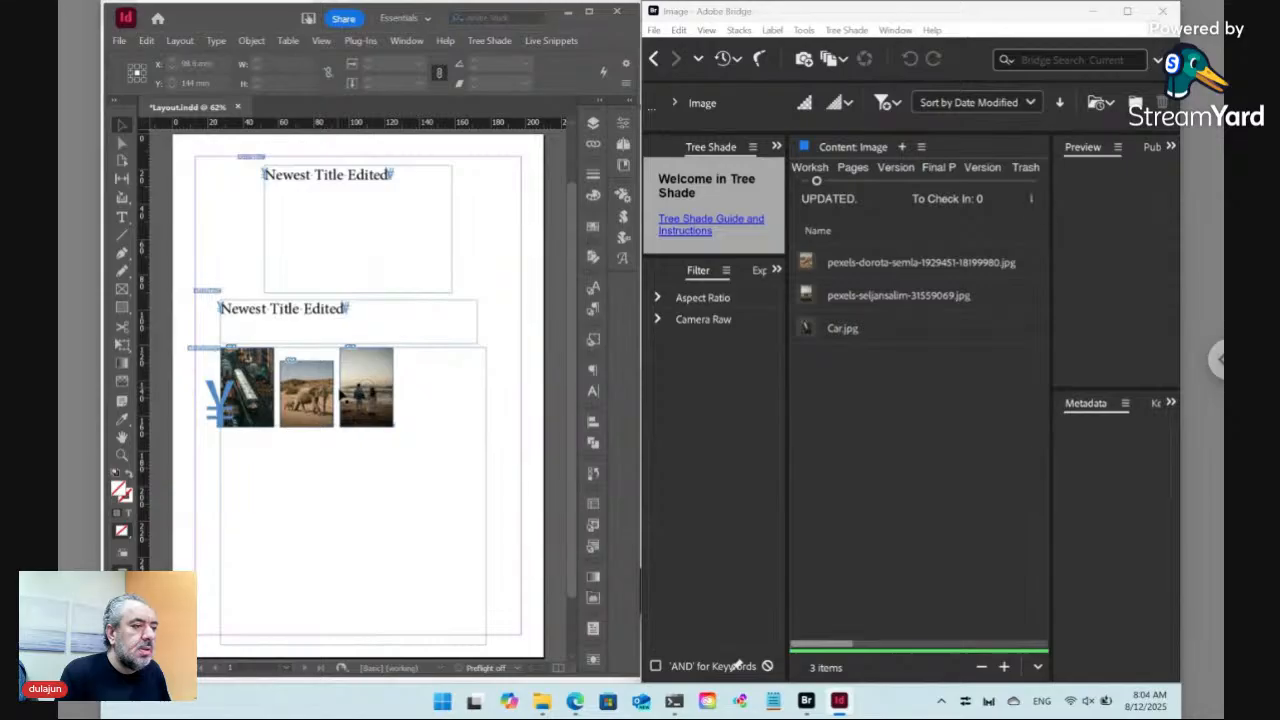
- Resize the image text frame to 207.5 mm wide and 125.5 mm high, extending it past both side margins
key(t)
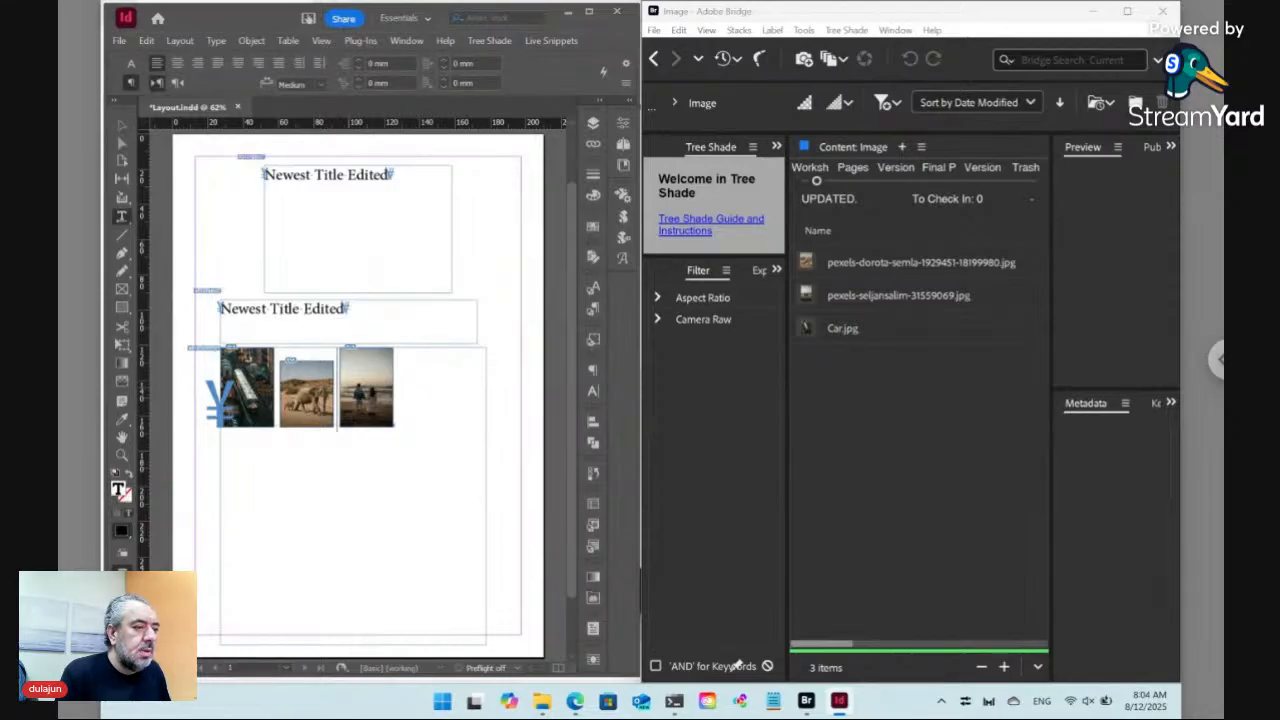
click(122, 125)
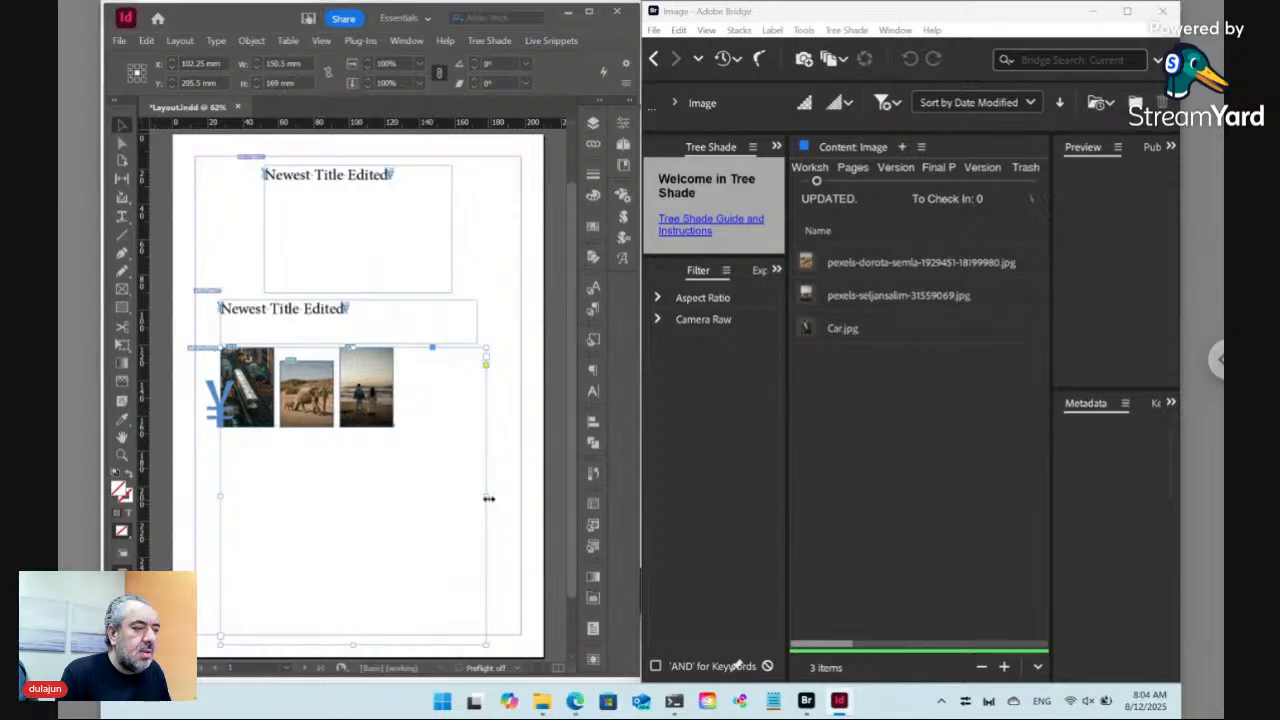
drag(486, 645, 547, 568)
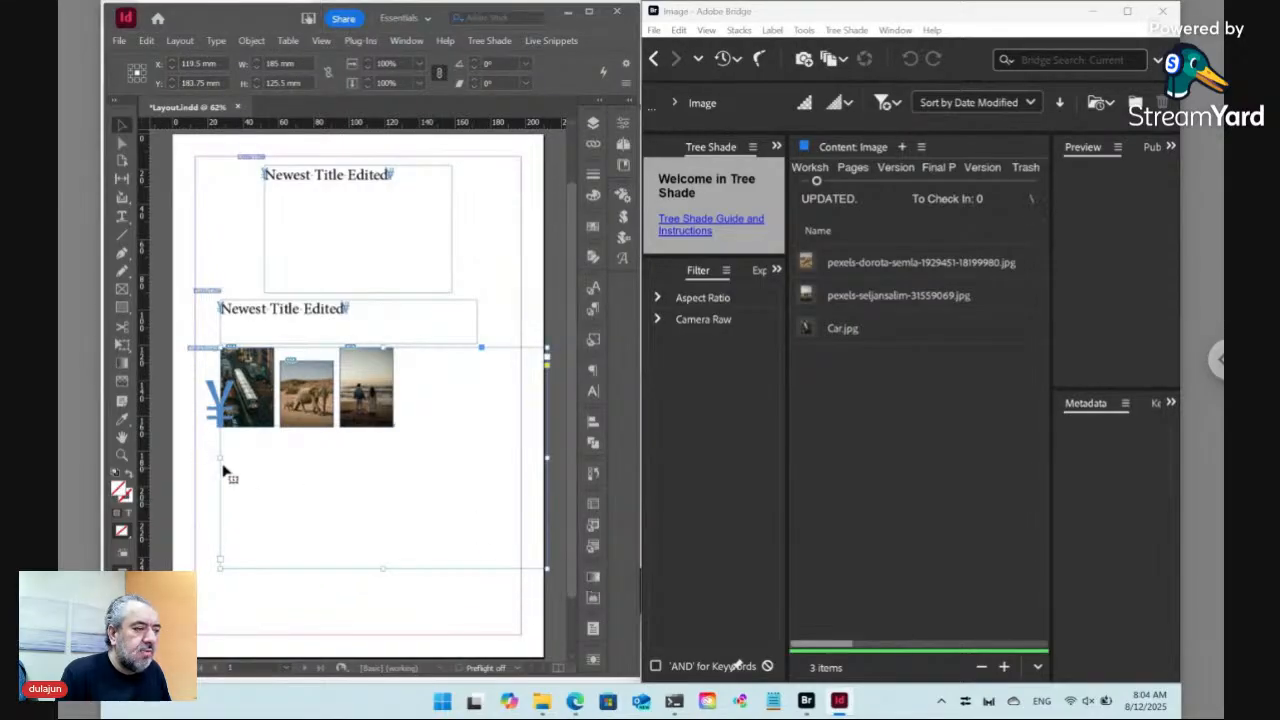
drag(221, 459, 179, 458)
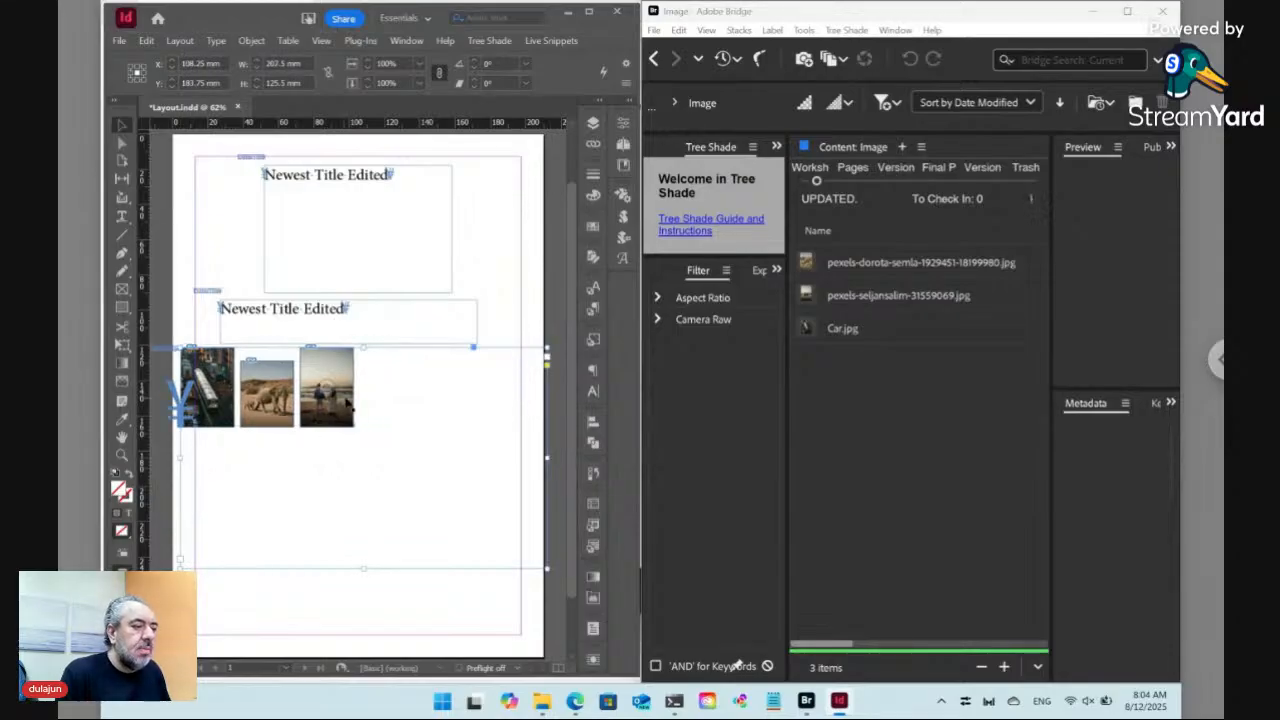
- Select the beach image and update only the selected live snippet
click(343, 406)
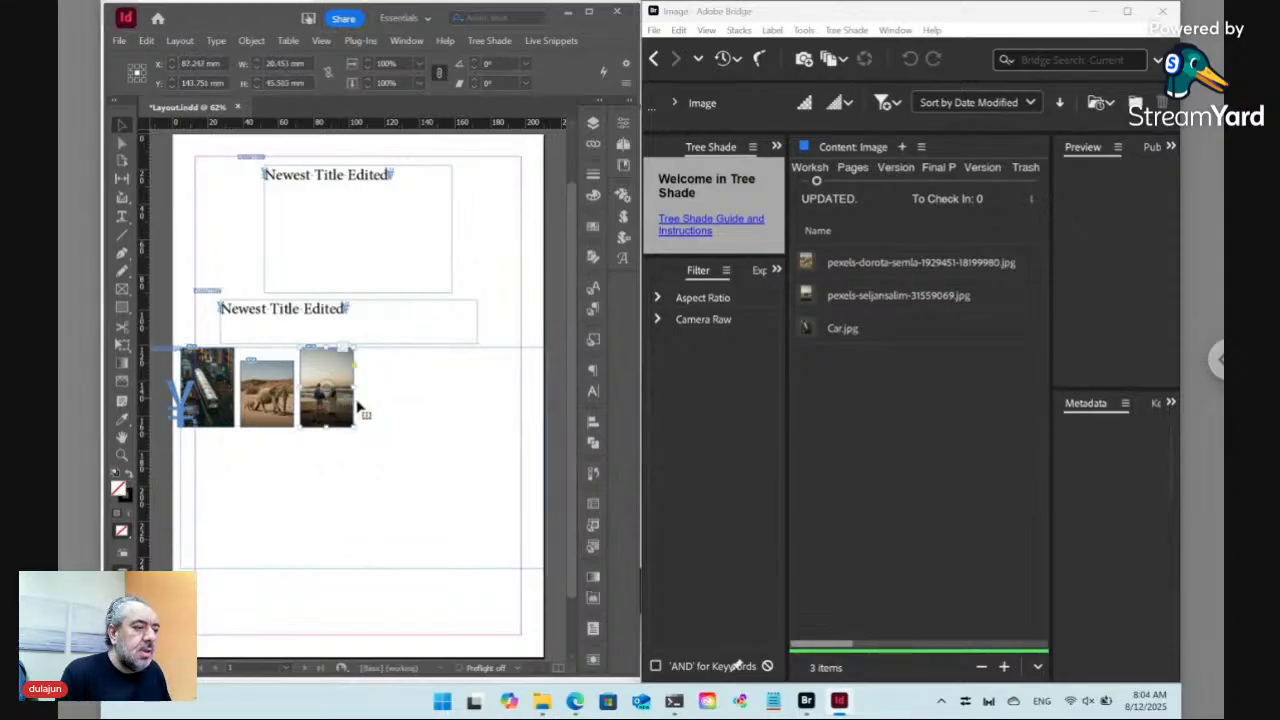
click(554, 42)
mouse_move(583, 137)
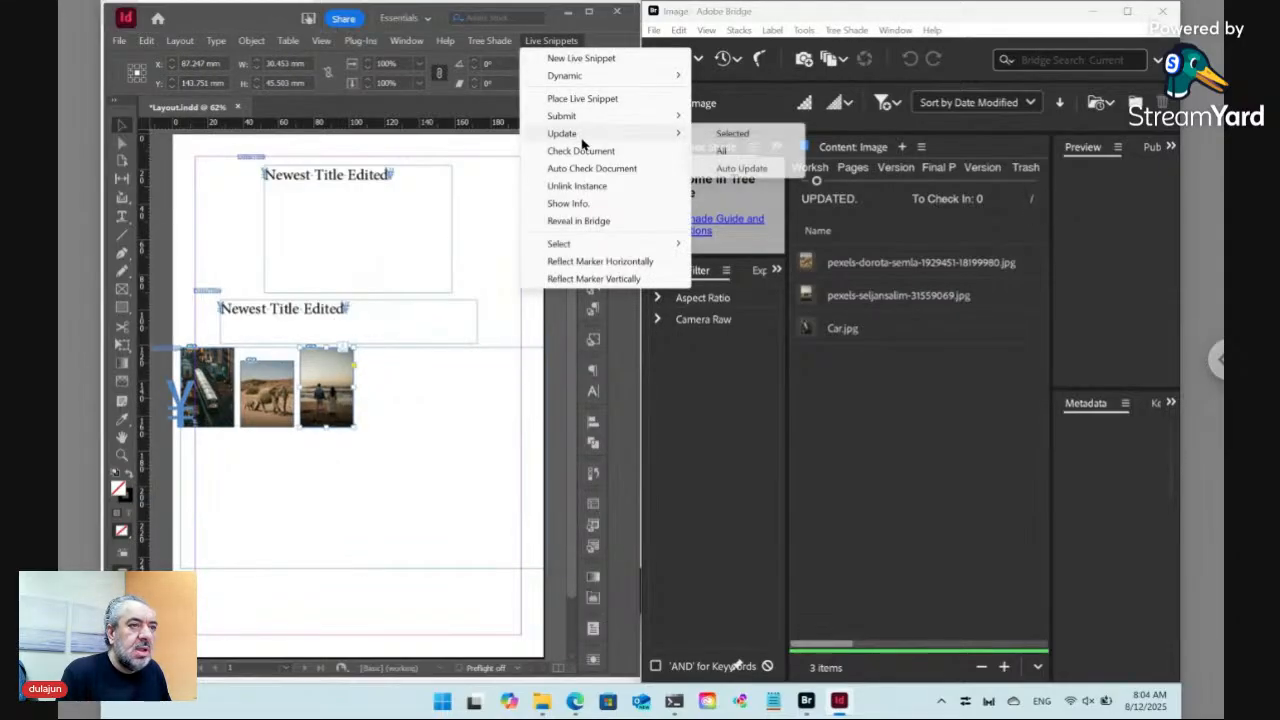
click(727, 137)
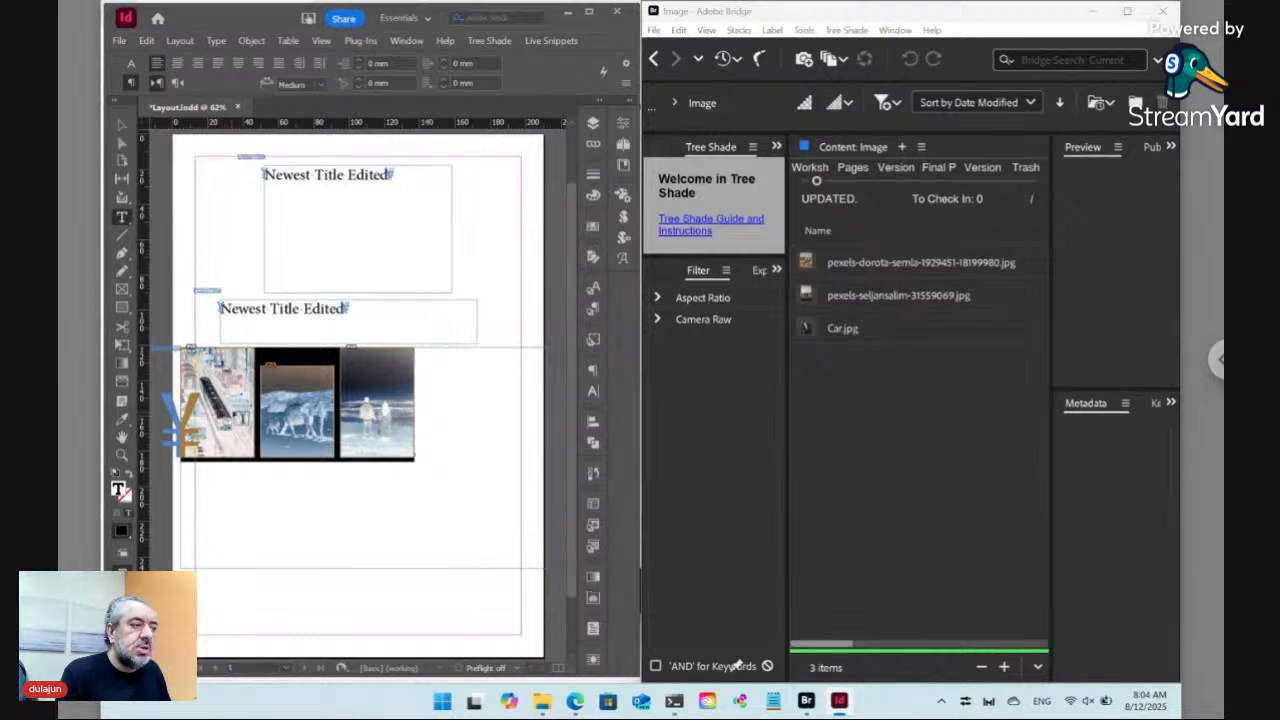
- Change the image snippet's Dynamic Style percentage to make it "30%:Relative Width::Photo:Obj::Photo:para", and apply it
click(120, 126)
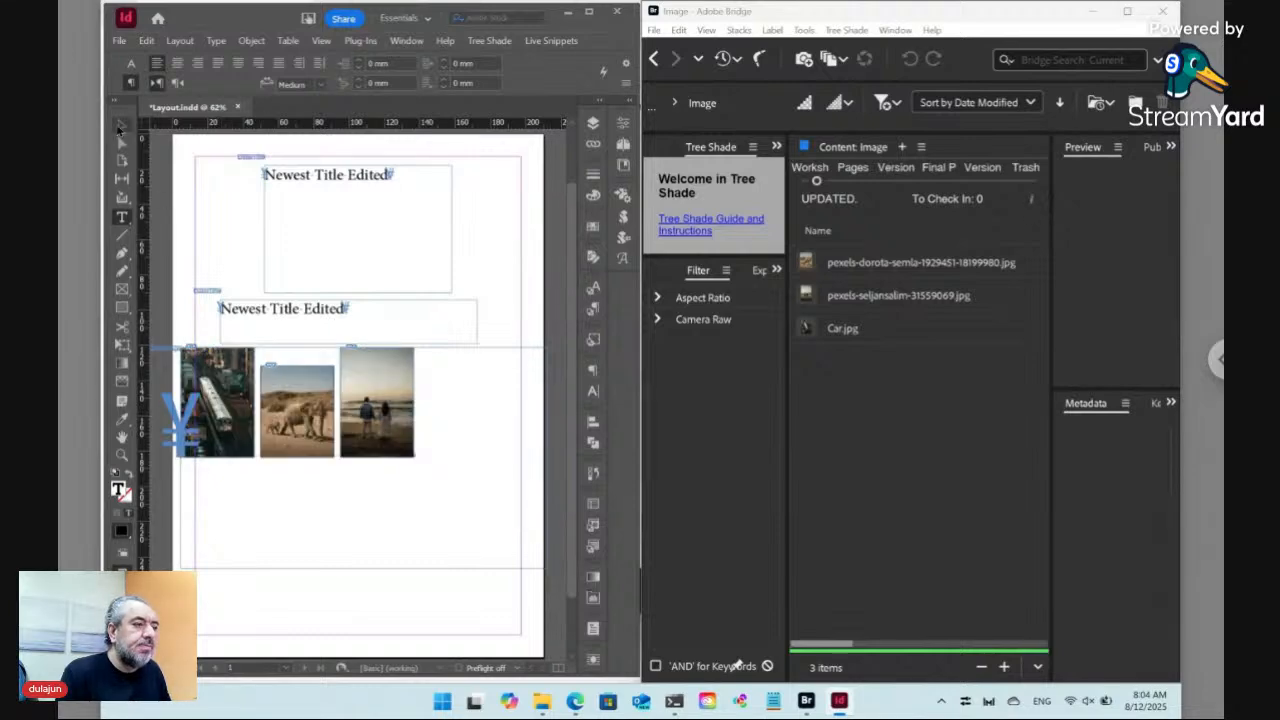
click(407, 390)
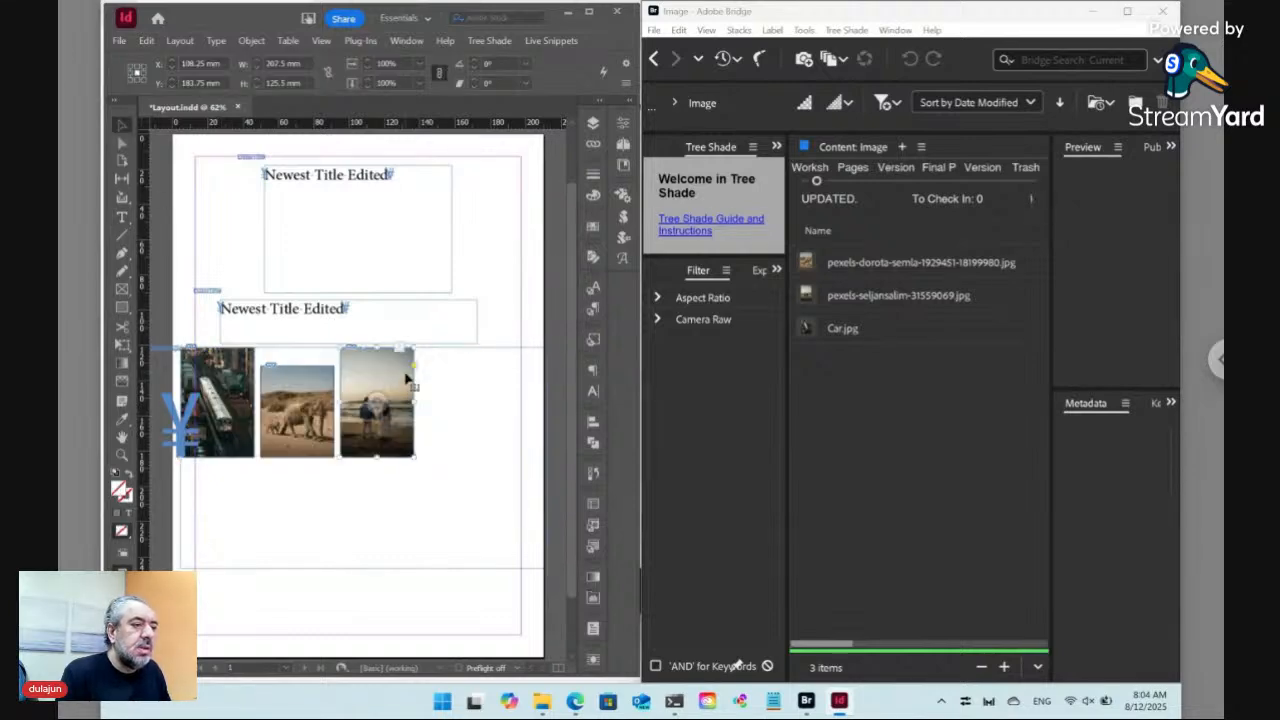
click(551, 41)
mouse_move(600, 76)
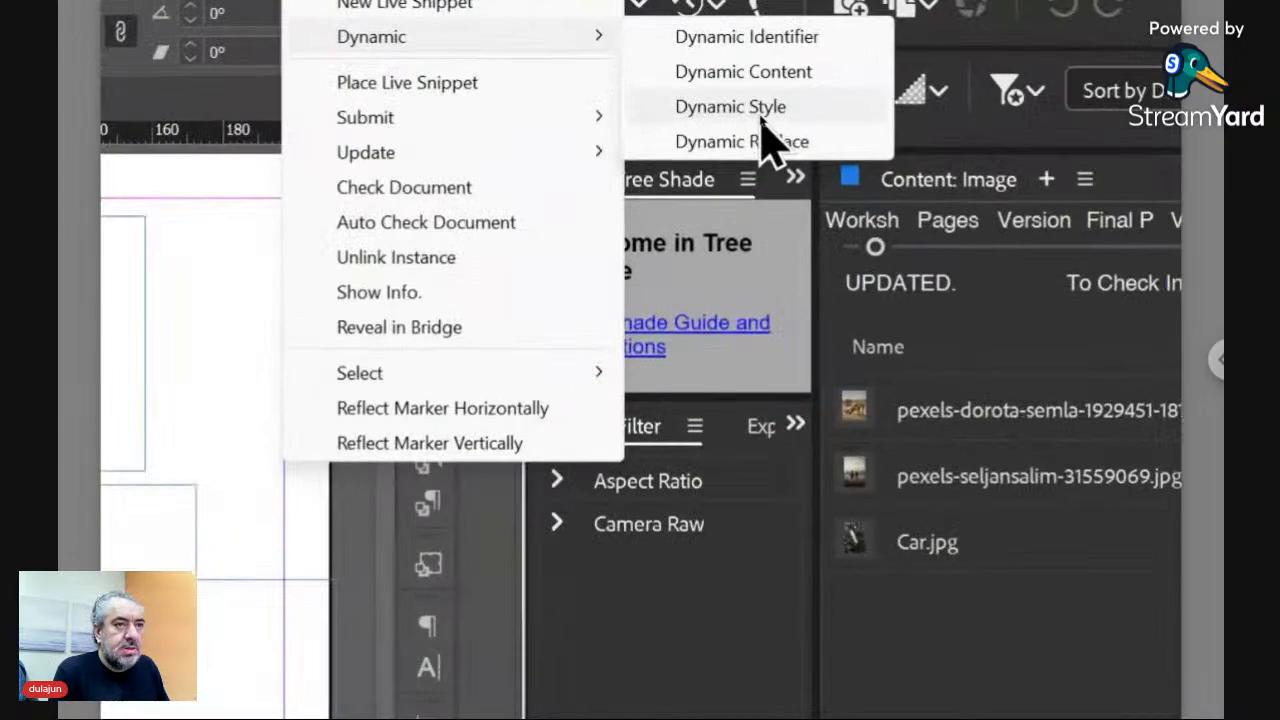
click(760, 115)
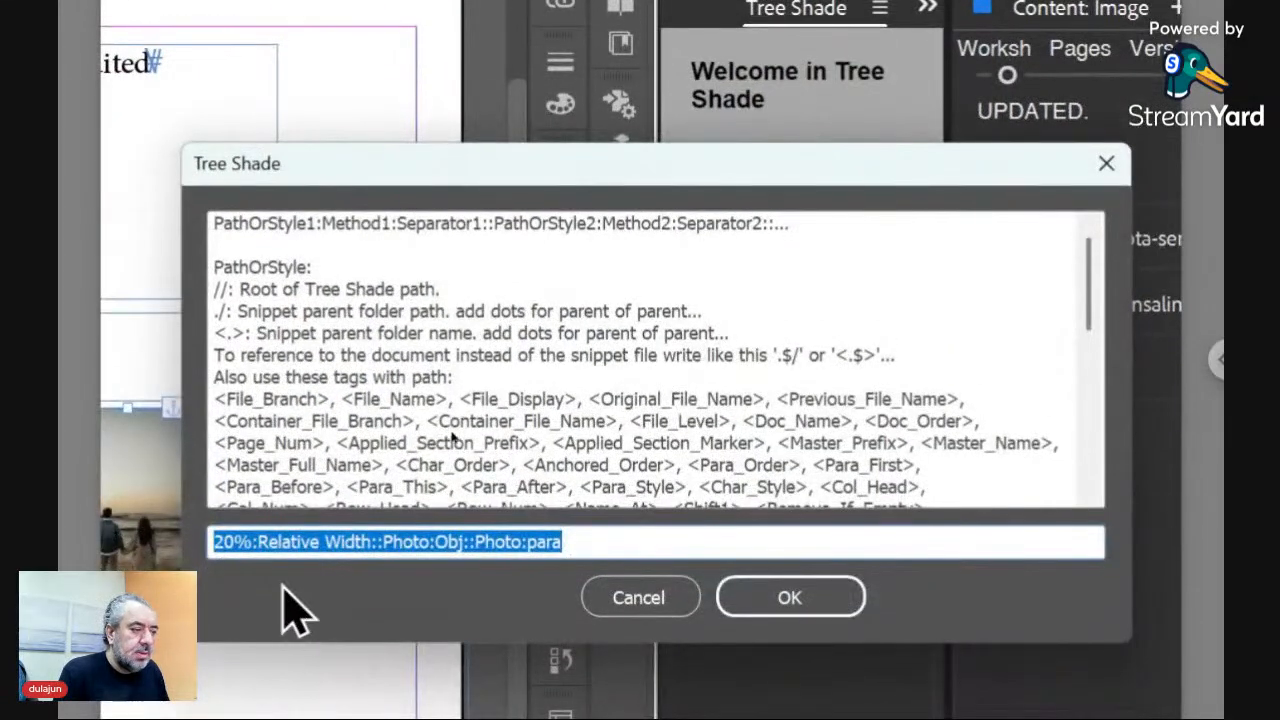
click(222, 541)
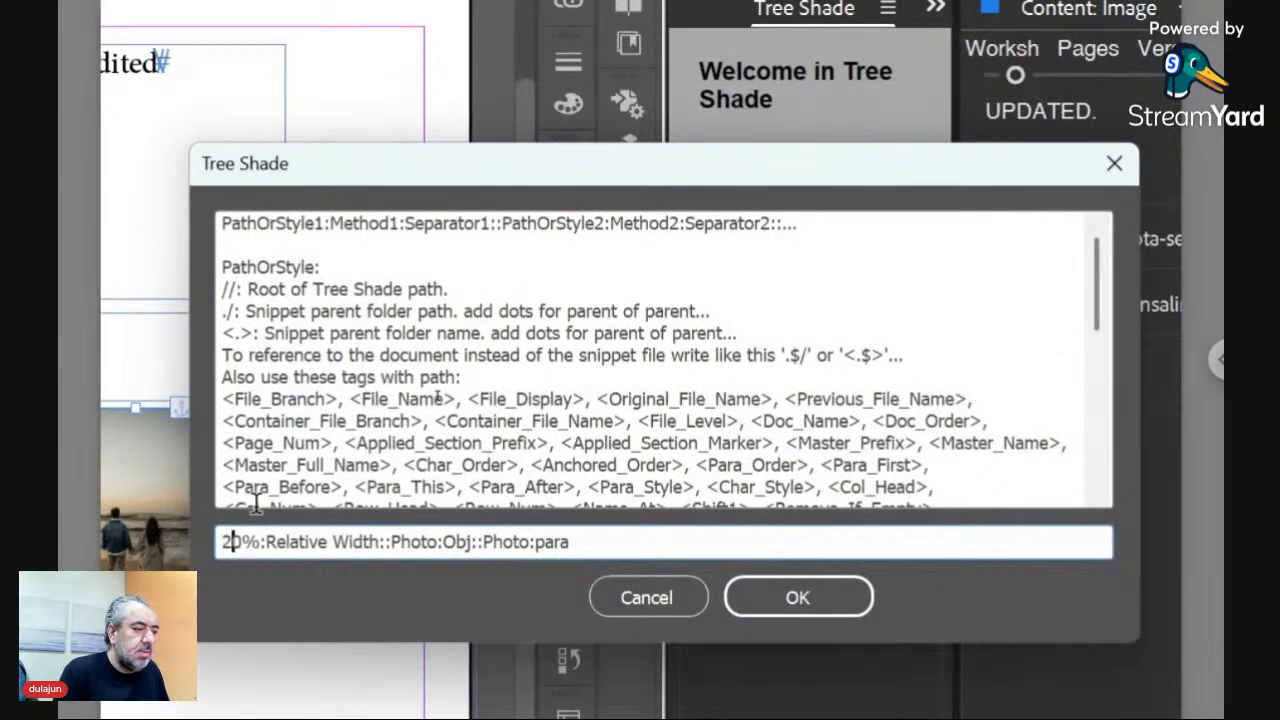
key(shift+Left)
key(shift+Left)
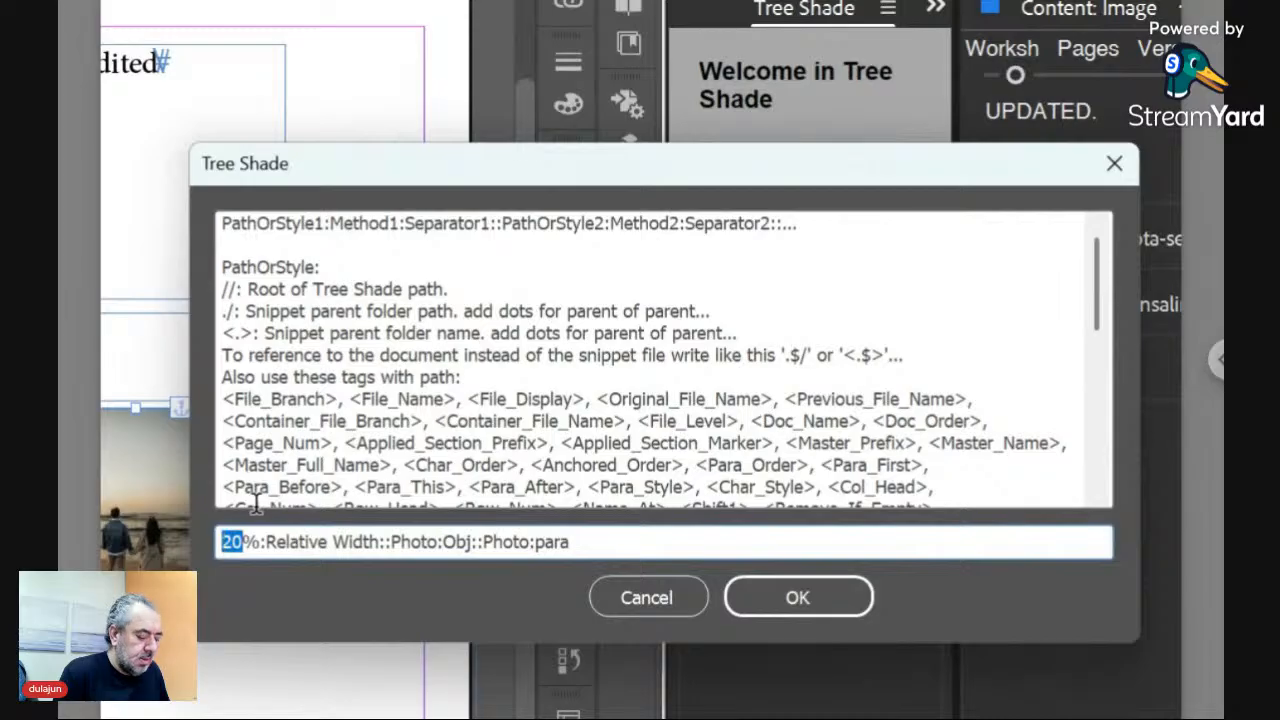
text(30)
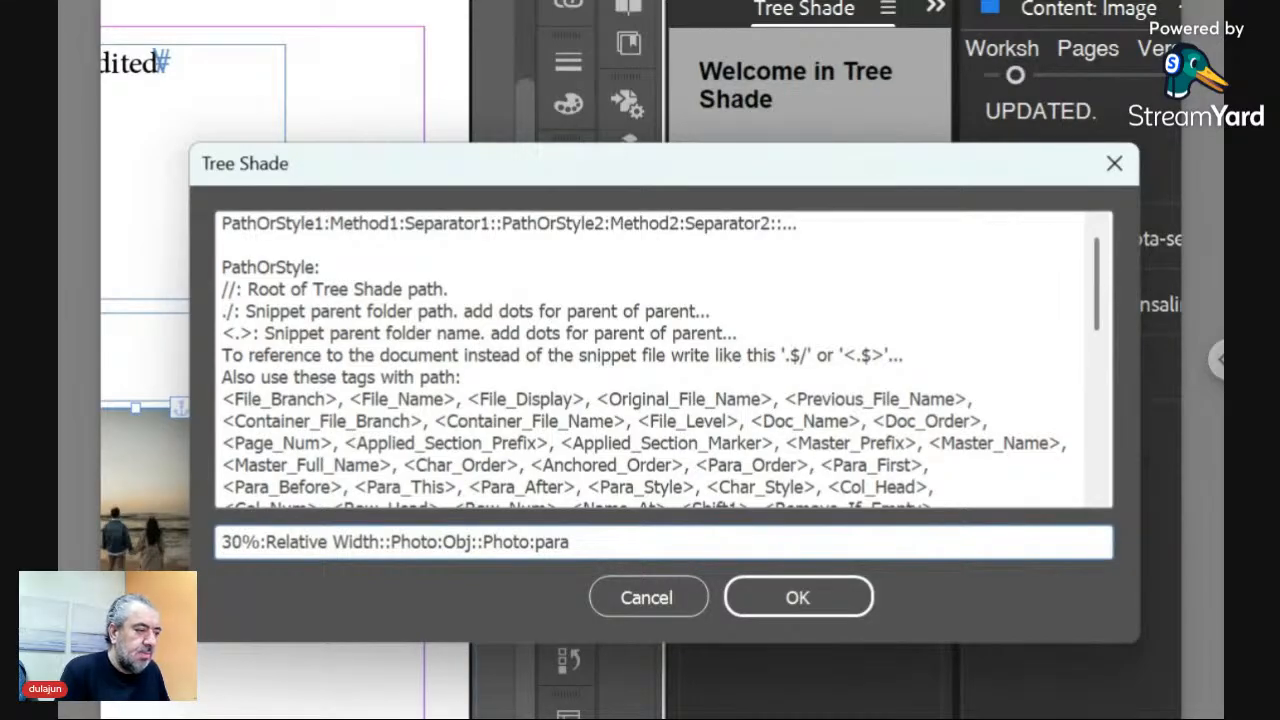
click(762, 604)
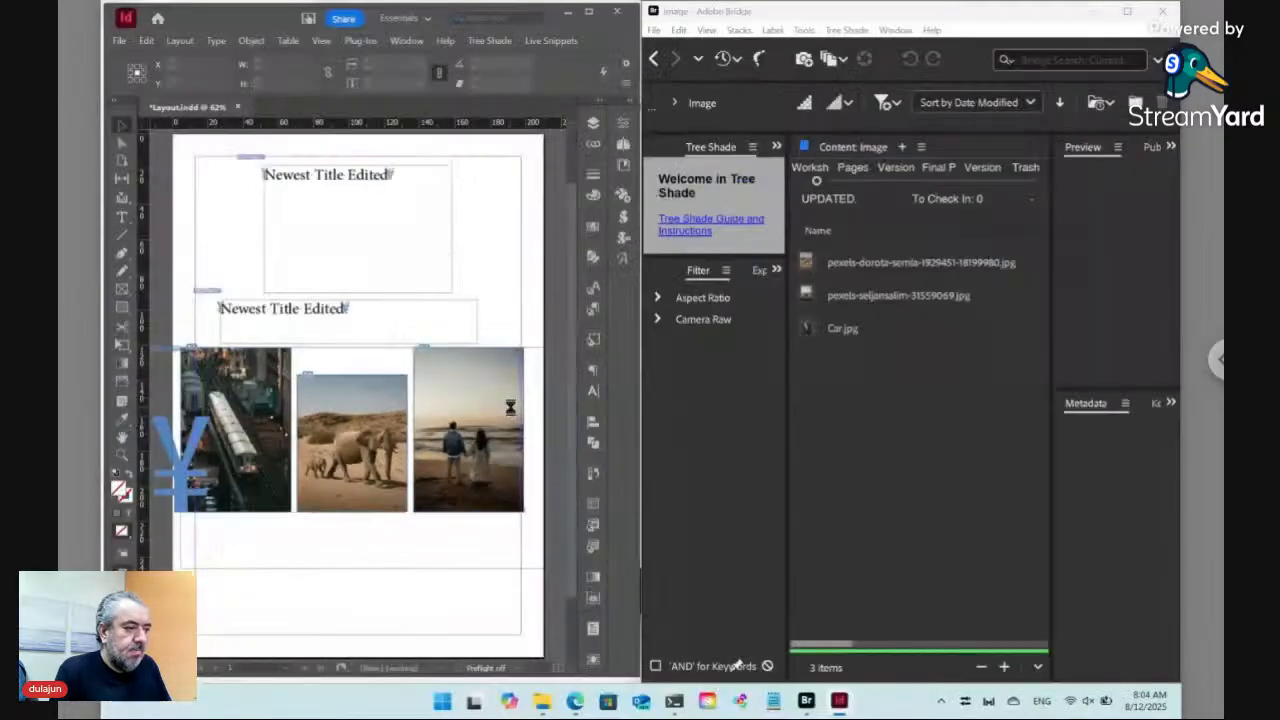
click(556, 41)
mouse_move(565, 76)
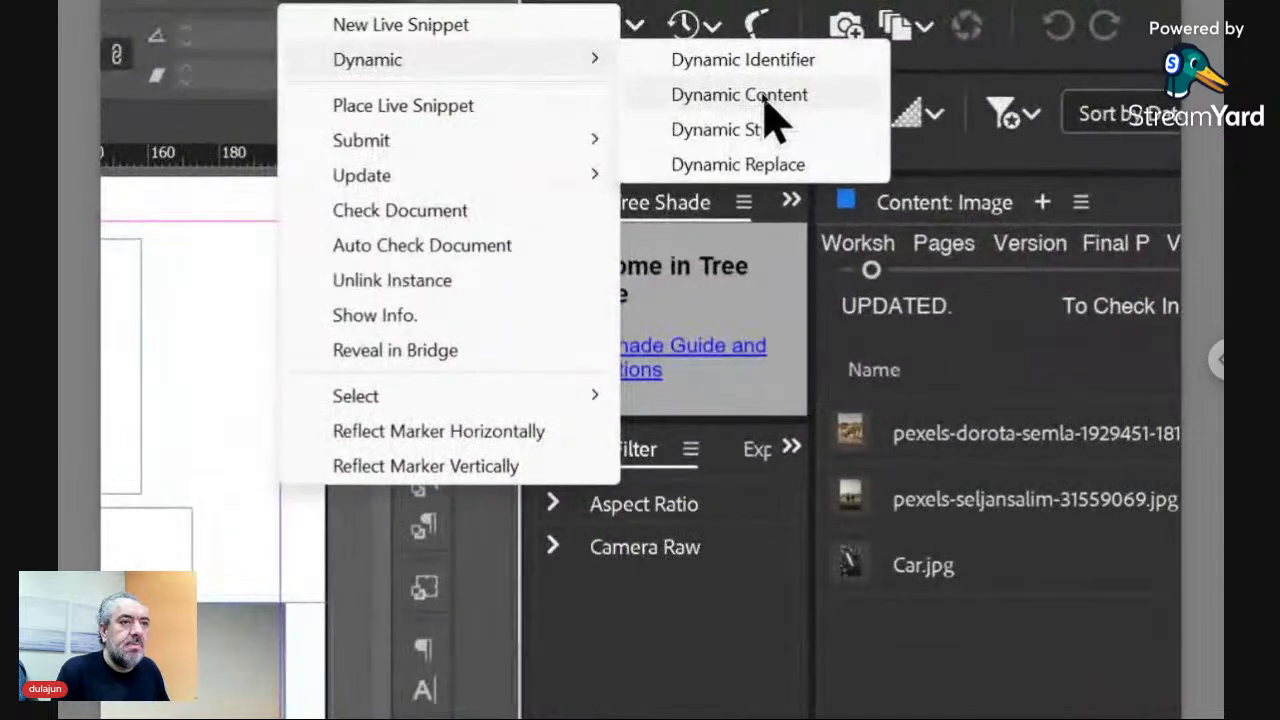
click(766, 112)
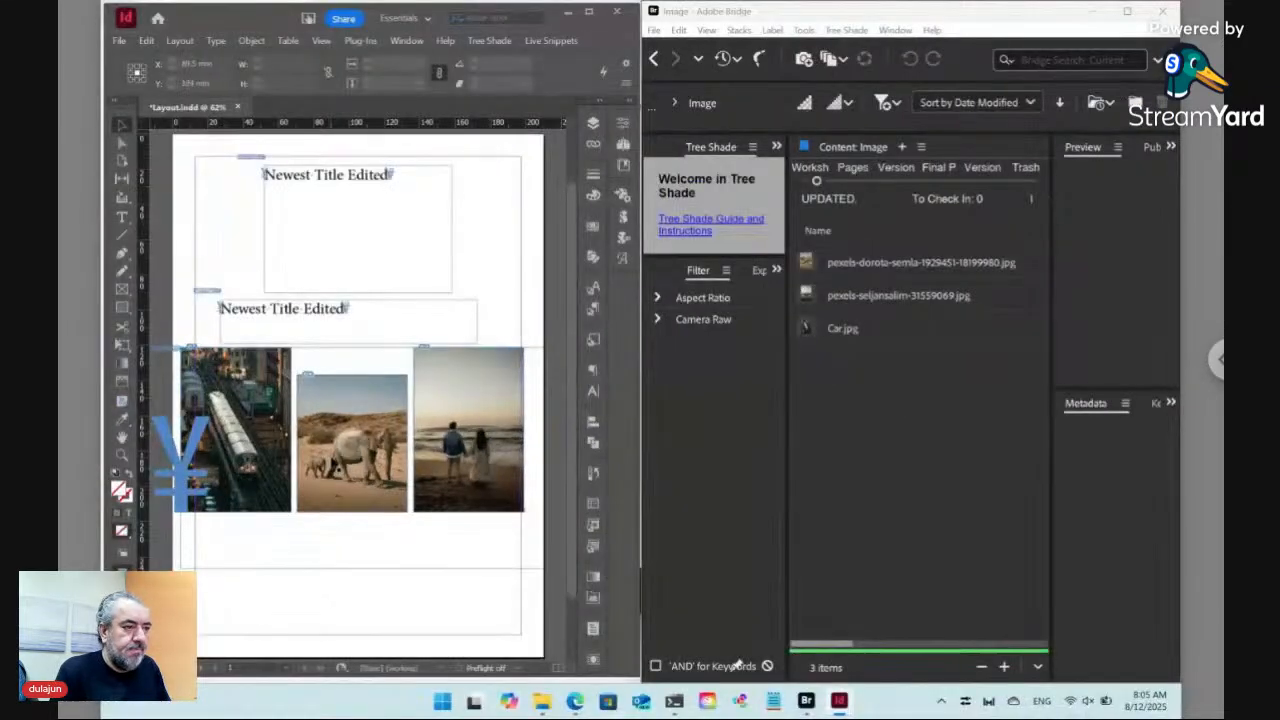
- Select the elephant image and remove the separator from its Dynamic Content, leaving "./<FN>/*:Place", and apply it
click(378, 405)
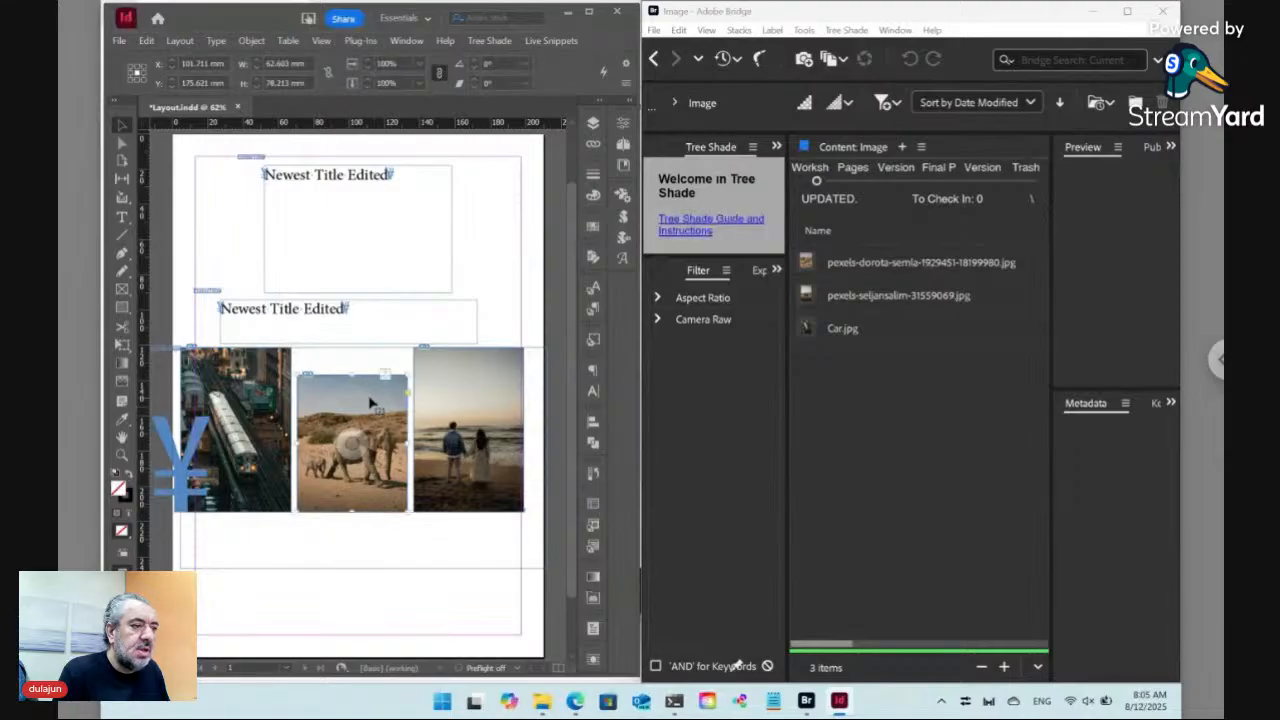
click(563, 41)
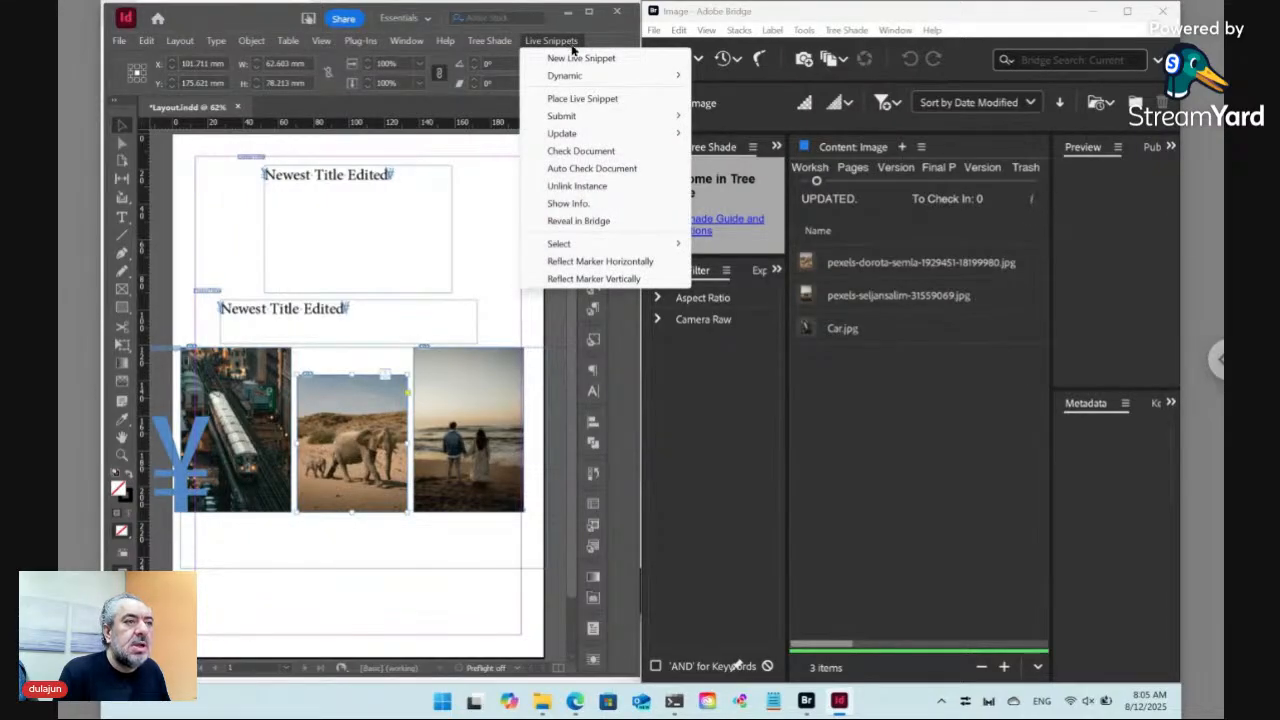
mouse_move(603, 78)
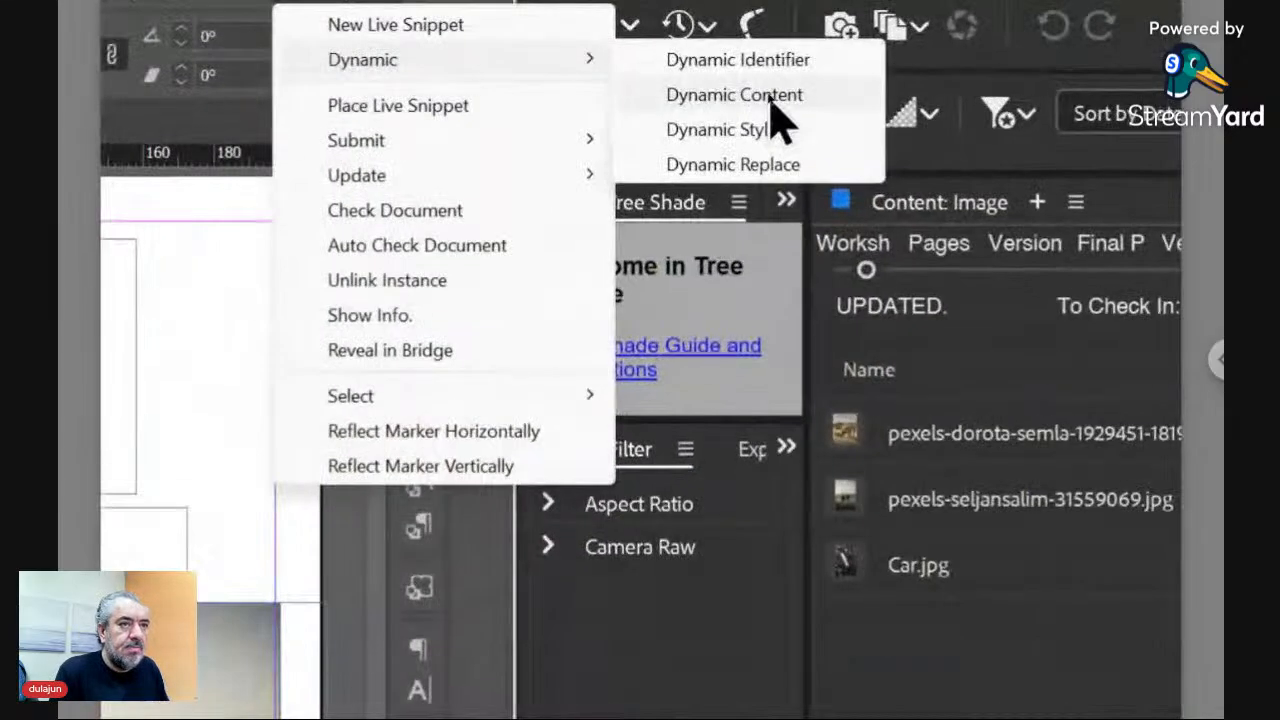
click(767, 94)
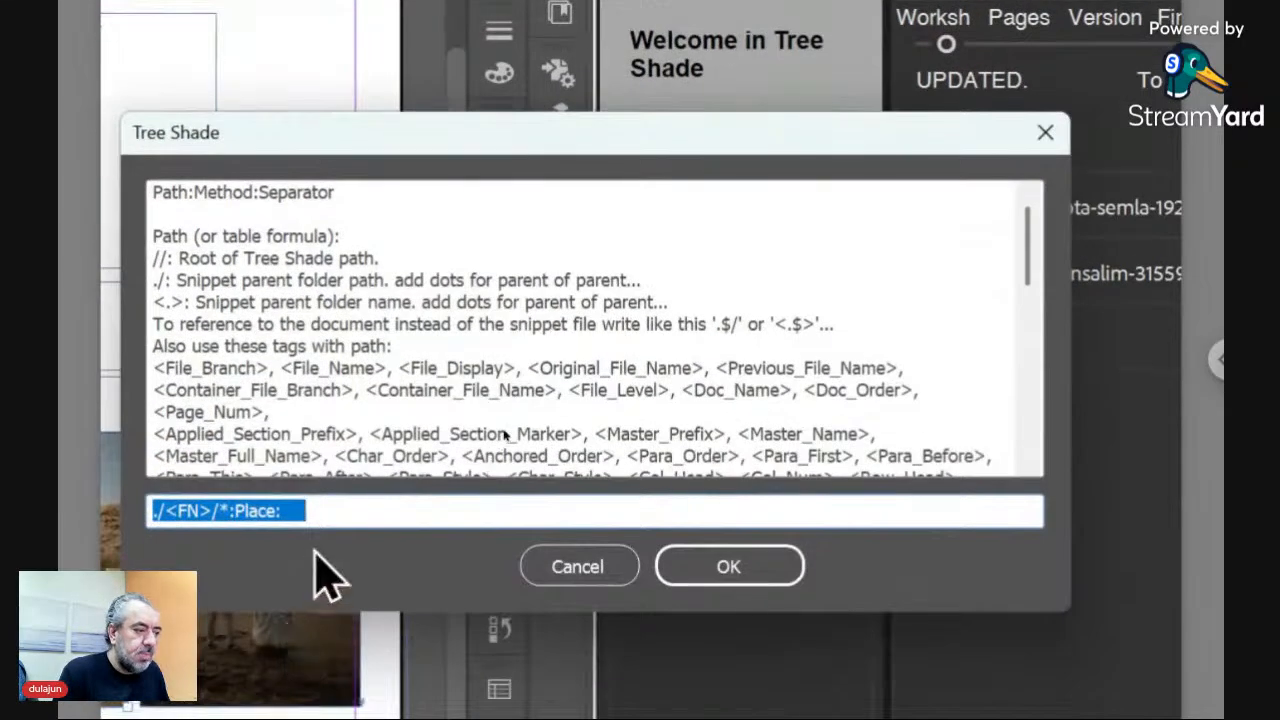
click(329, 530)
key(BackSpace)
key(BackSpace)
key(BackSpace)
key(BackSpace)
key(BackSpace)
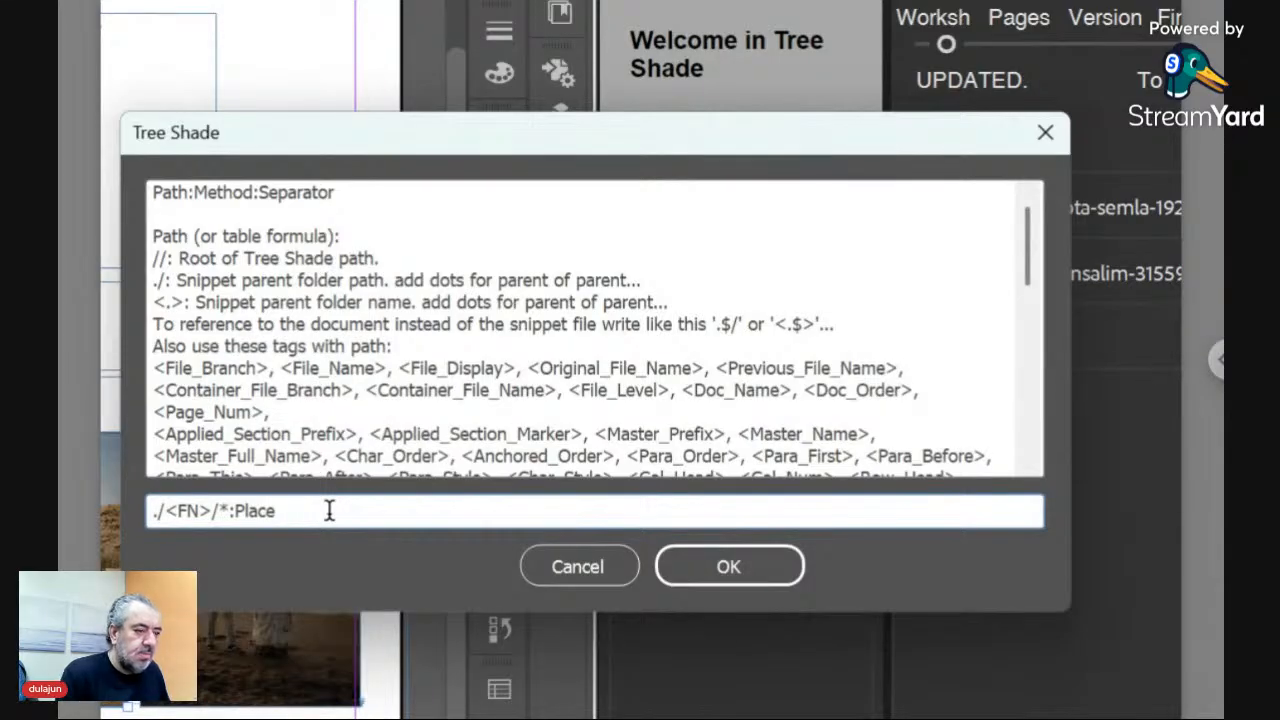
click(700, 566)
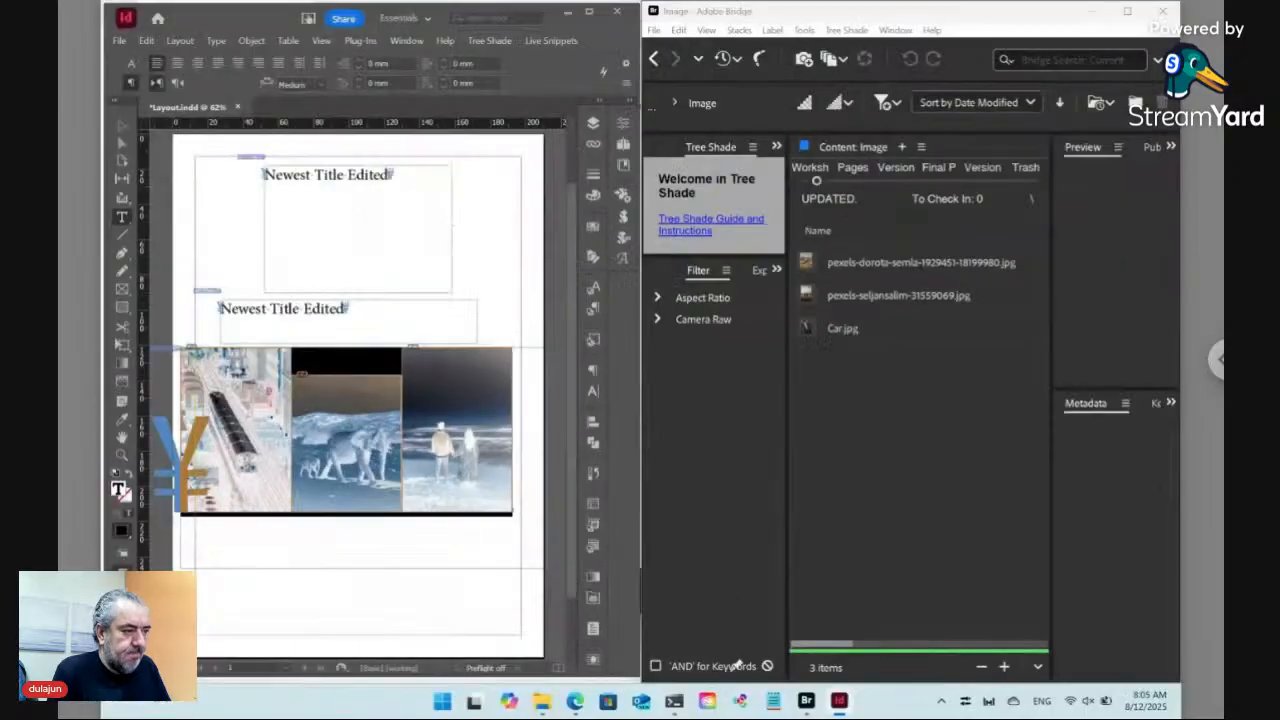
- Move the image text frame to start at the page's left margin and narrow it to 184.6 mm, ending at the right margin
click(121, 126)
drag(357, 546, 371, 562)
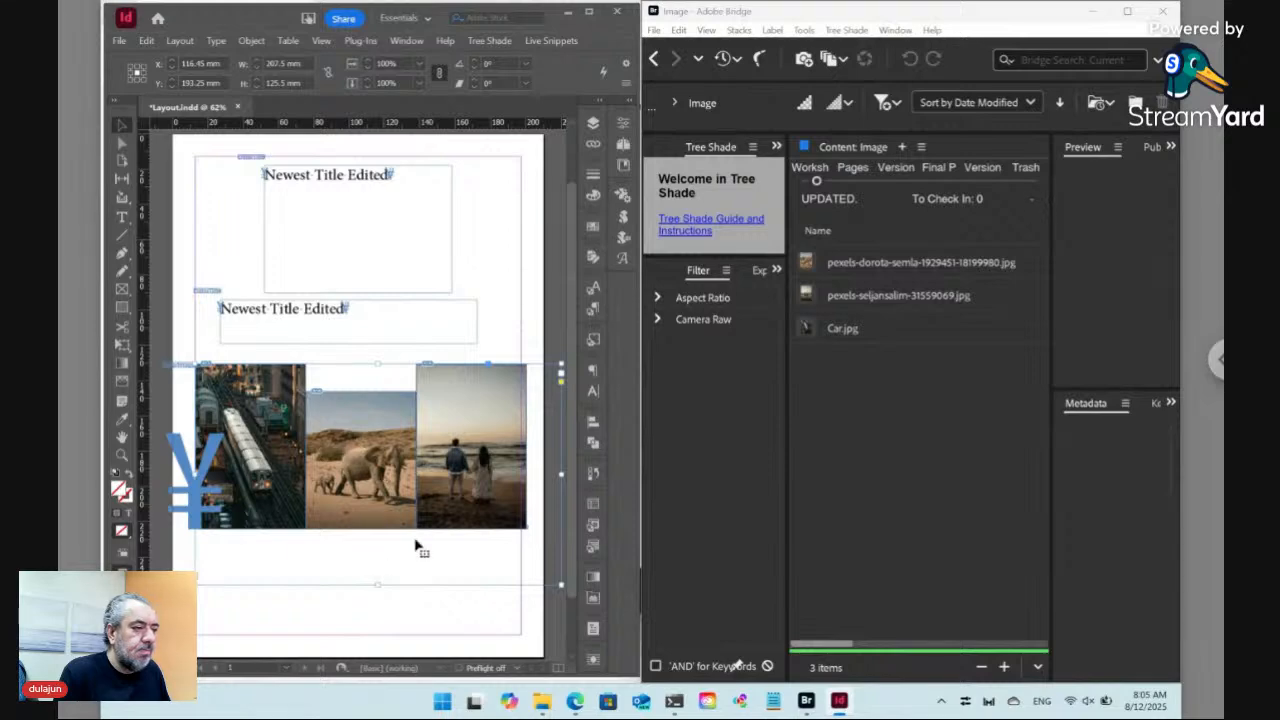
drag(564, 475, 523, 490)
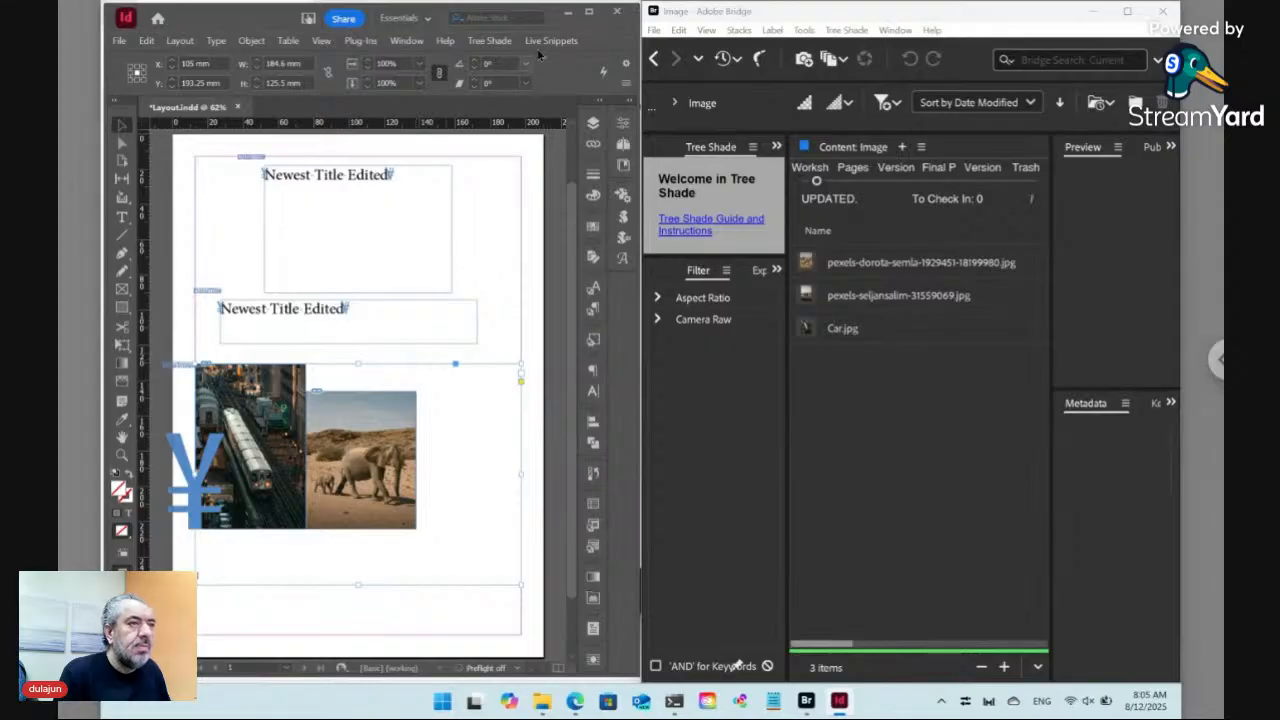
- Select the elephant image, update its live snippet to refresh the row of images, and clear the selection
click(362, 460)
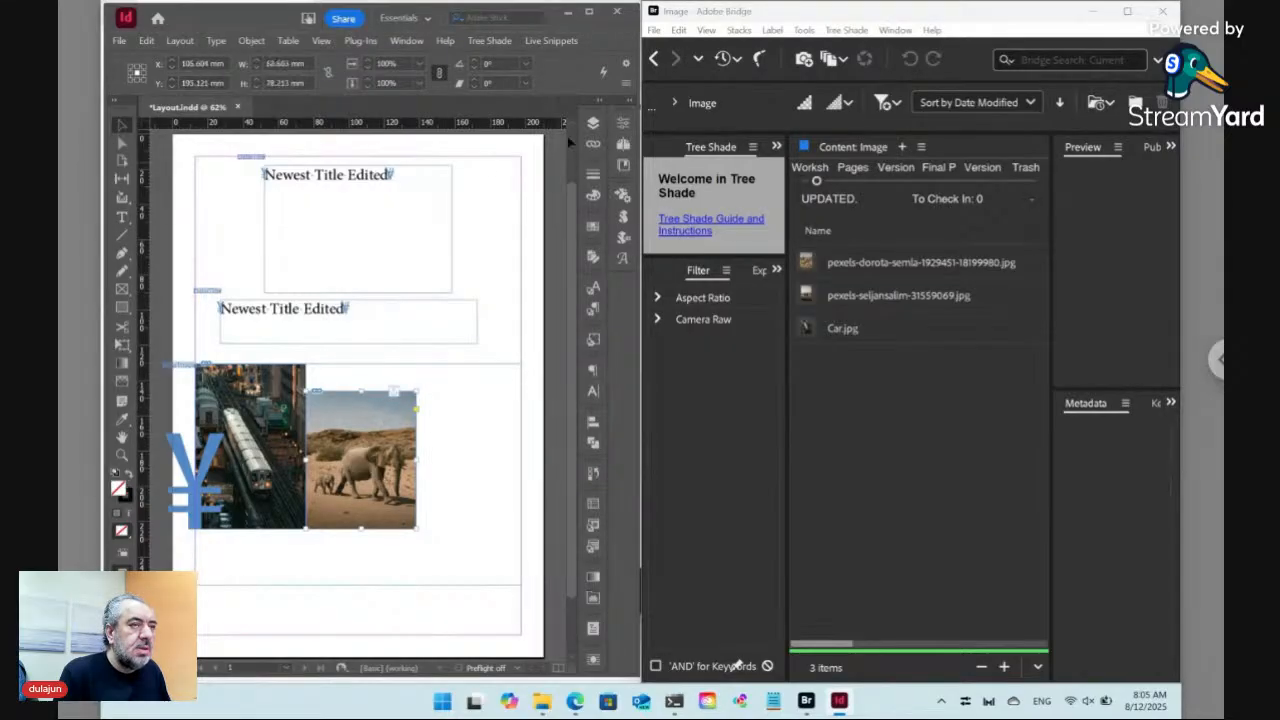
click(560, 40)
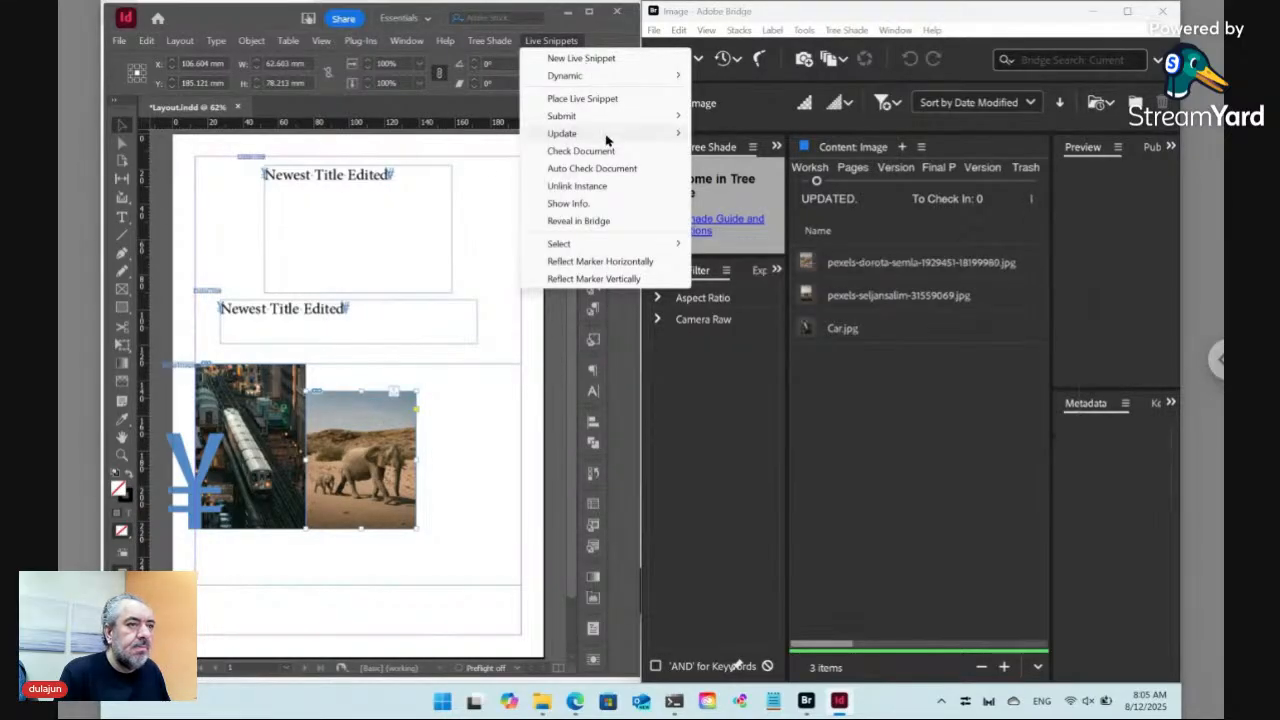
mouse_move(608, 134)
click(730, 134)
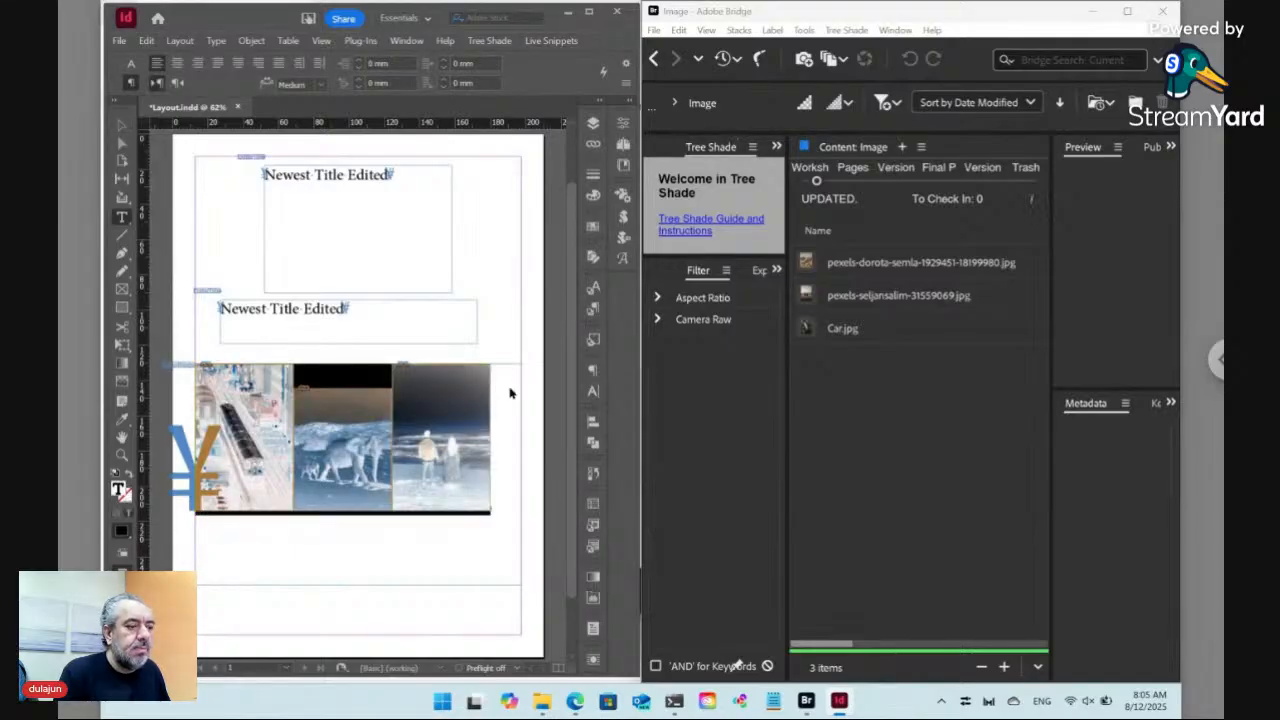
click(497, 419)
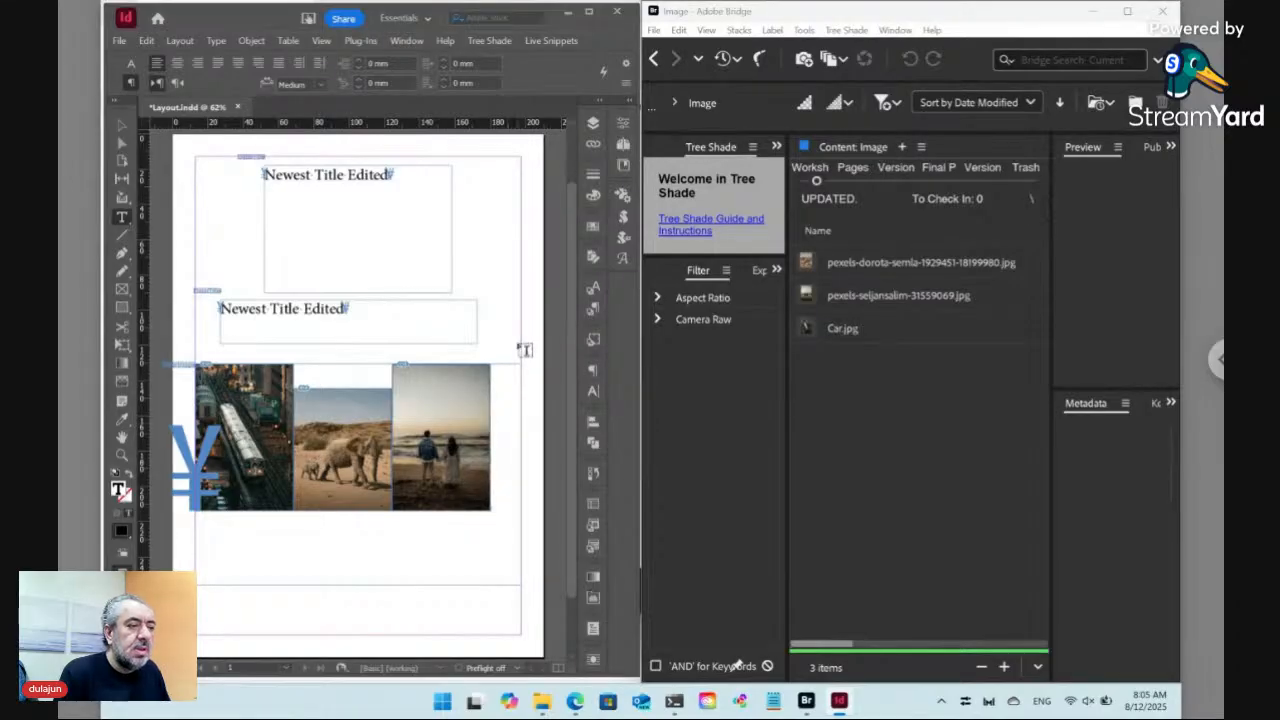
key(ctrl+shift+a)
key(Escape)
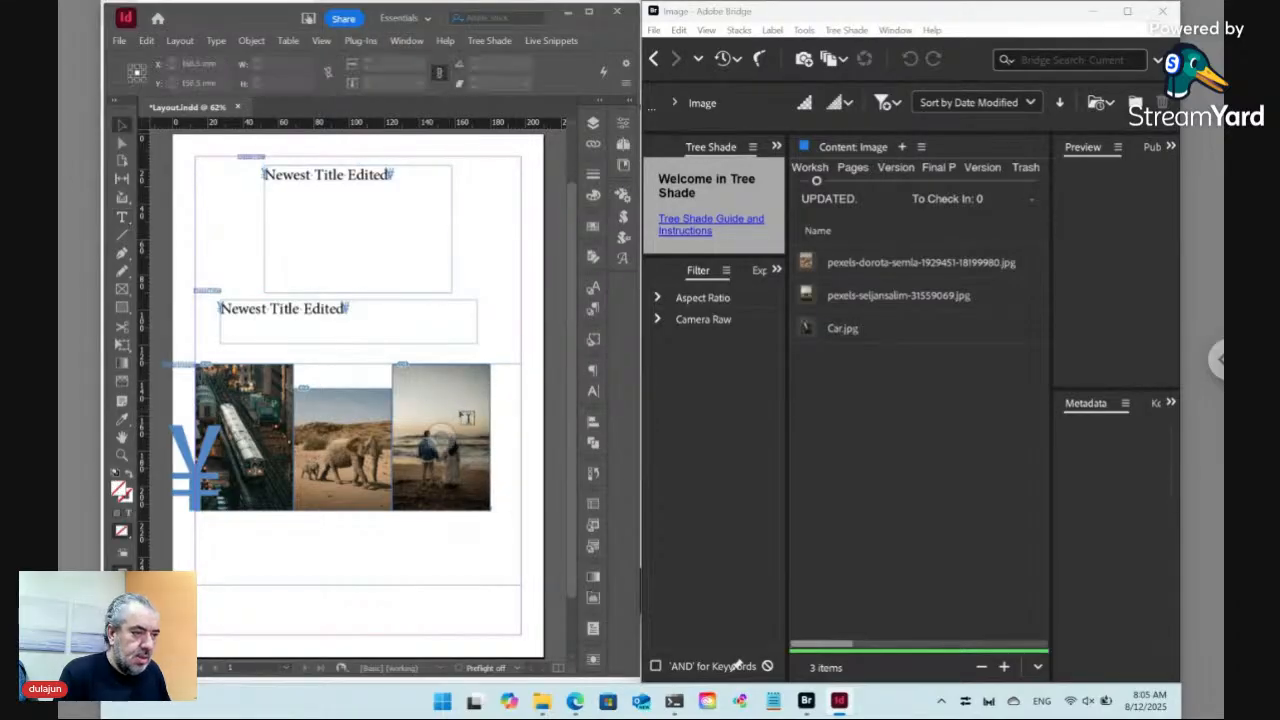
- Select the beach image and change its Dynamic Style to "33%:Relative Width::Photo:Obj::Photo:para", and apply it
click(456, 411)
click(572, 43)
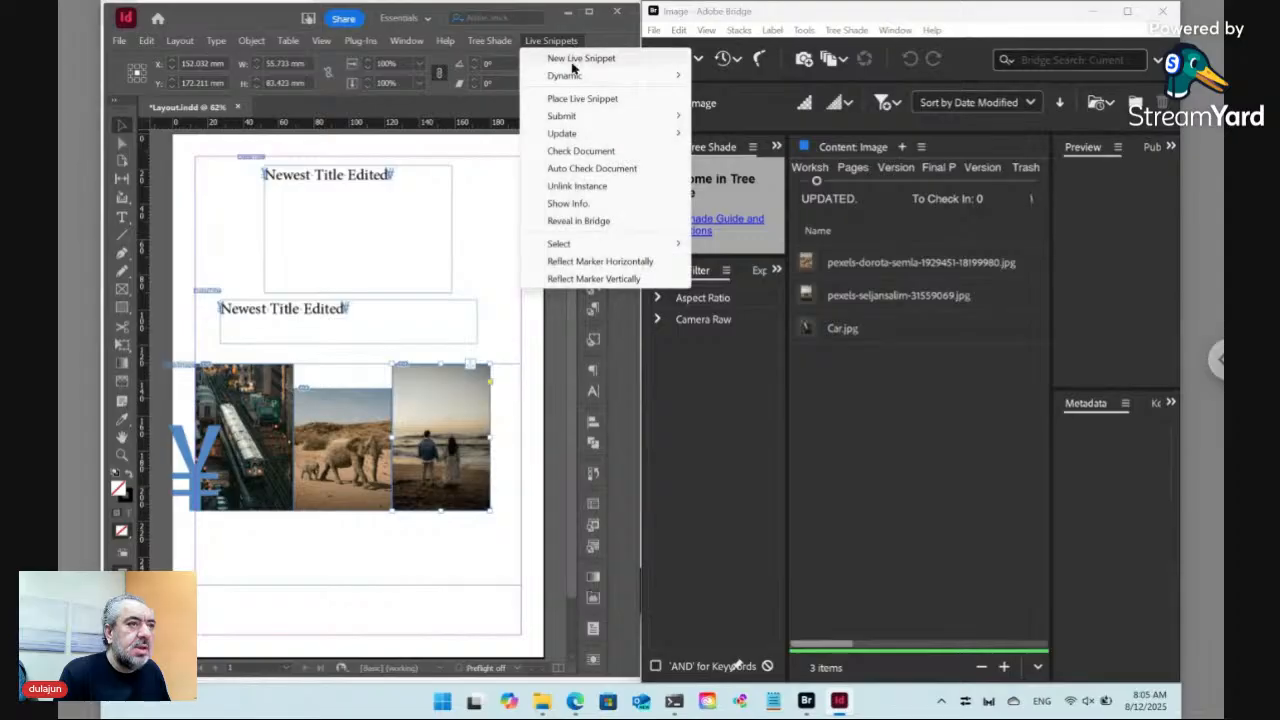
mouse_move(600, 76)
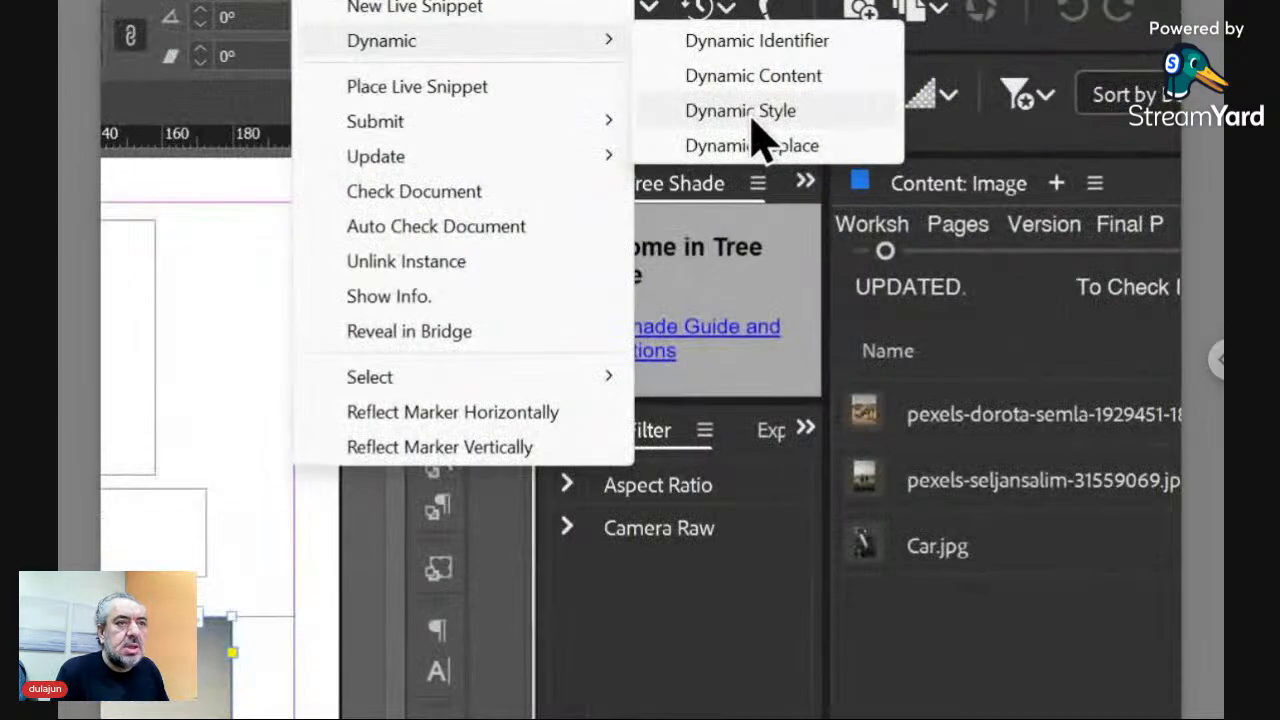
click(748, 112)
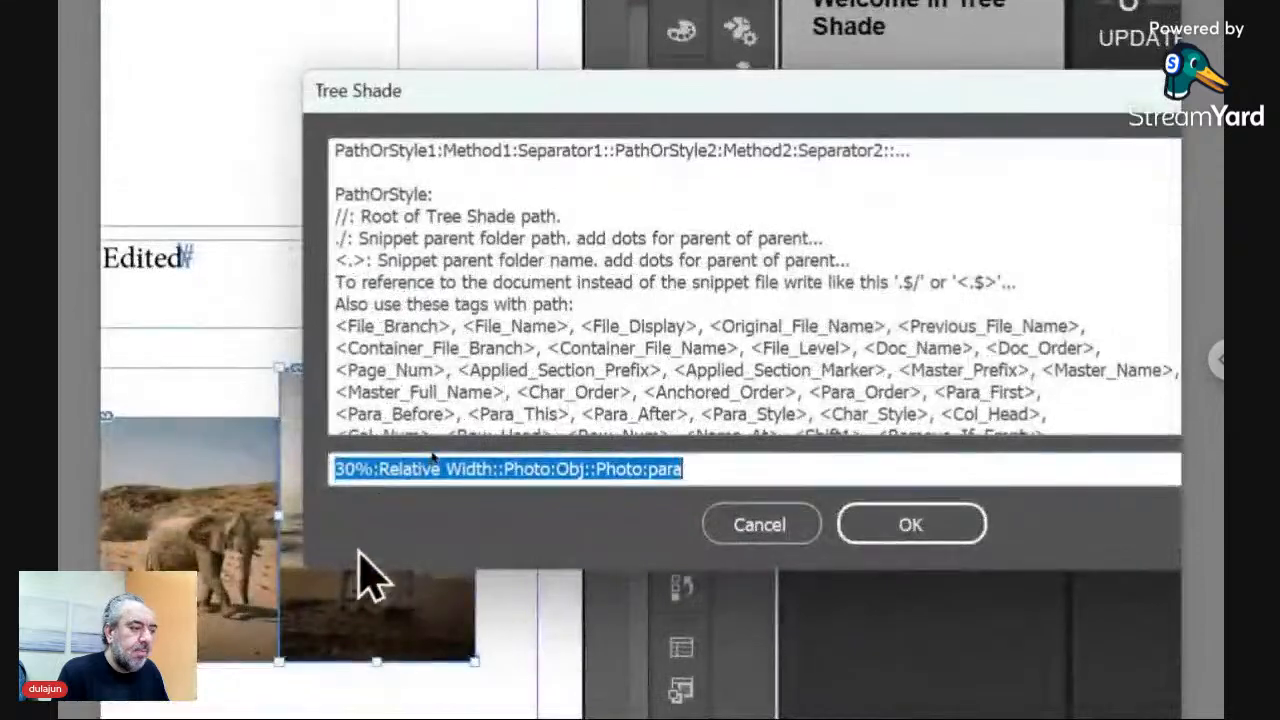
click(355, 468)
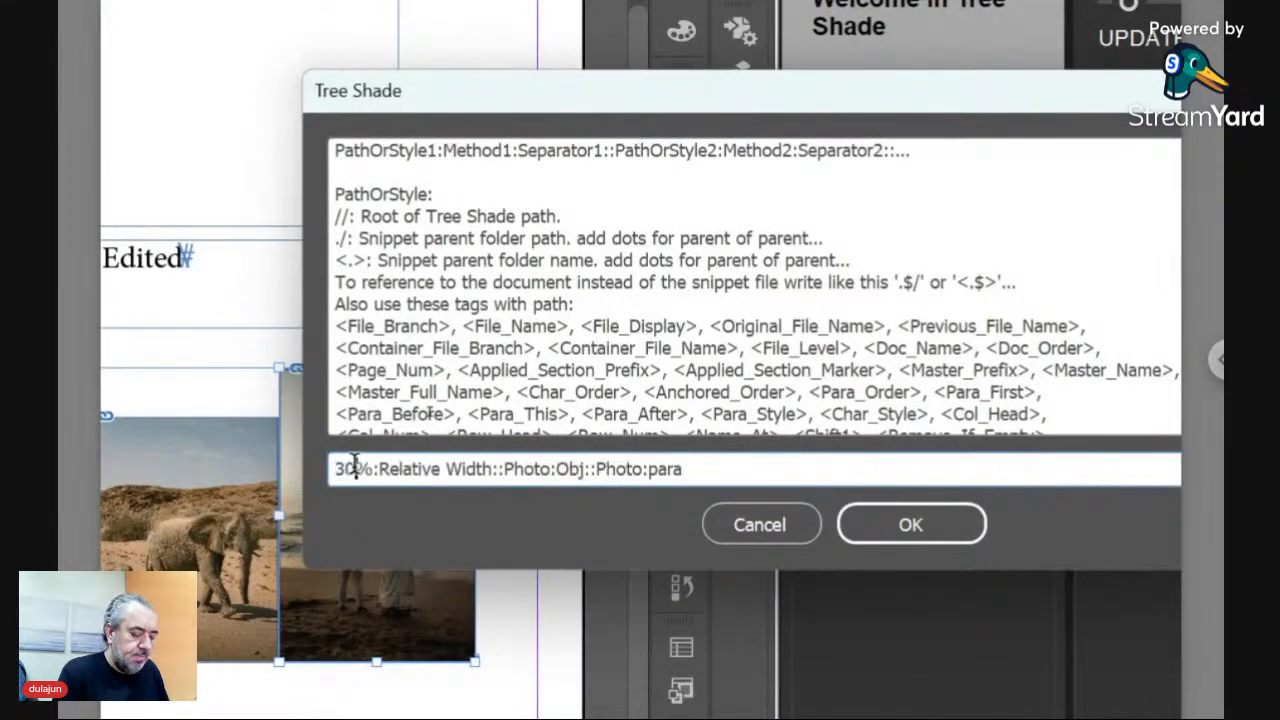
key(BackSpace)
text(3)
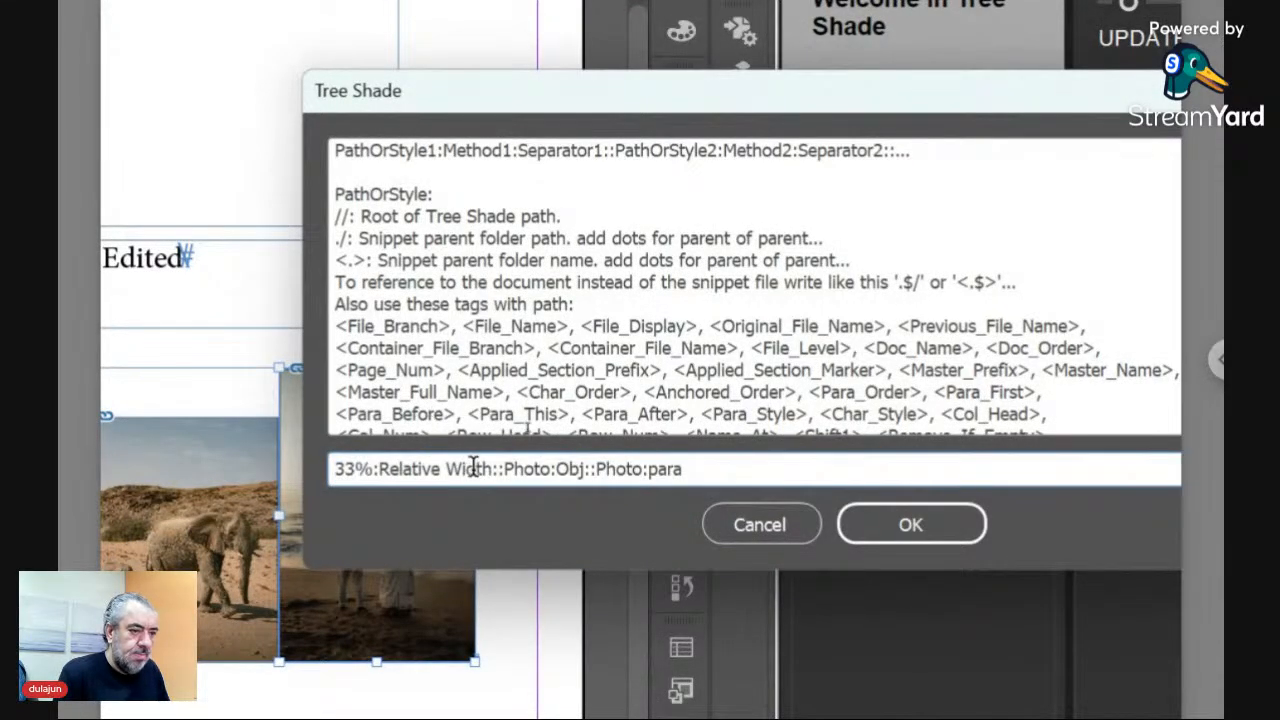
click(890, 526)
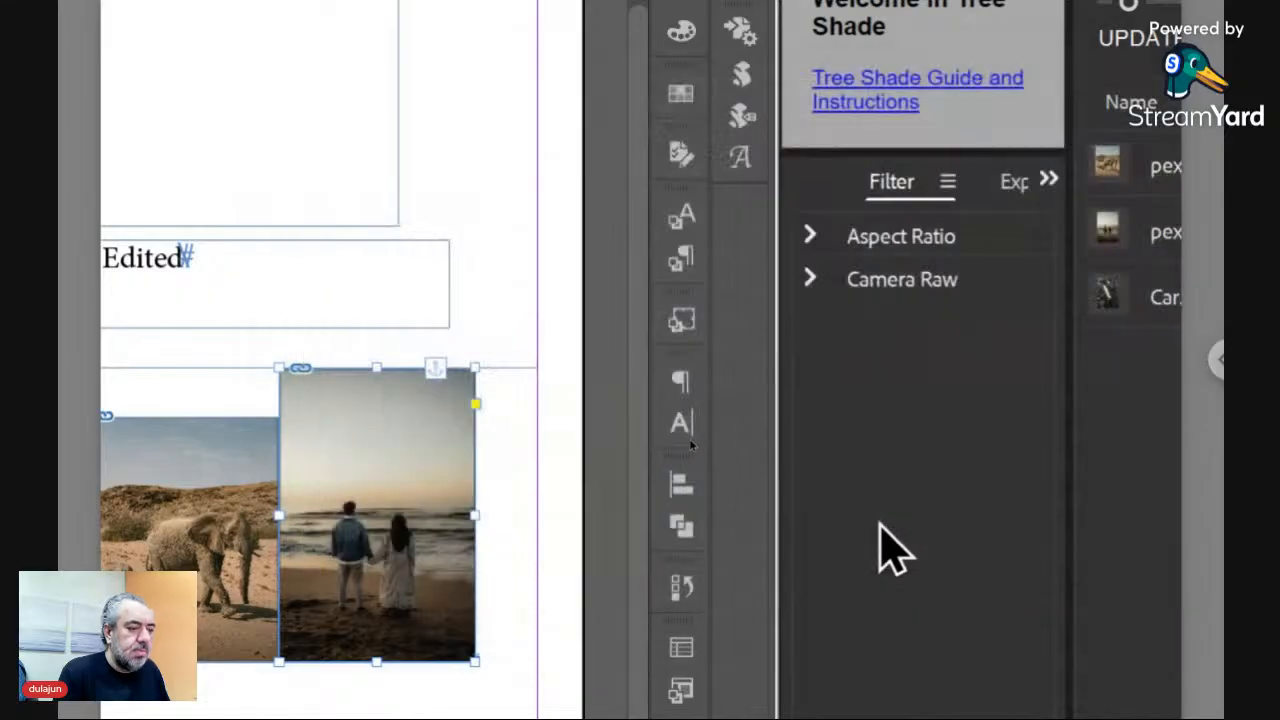
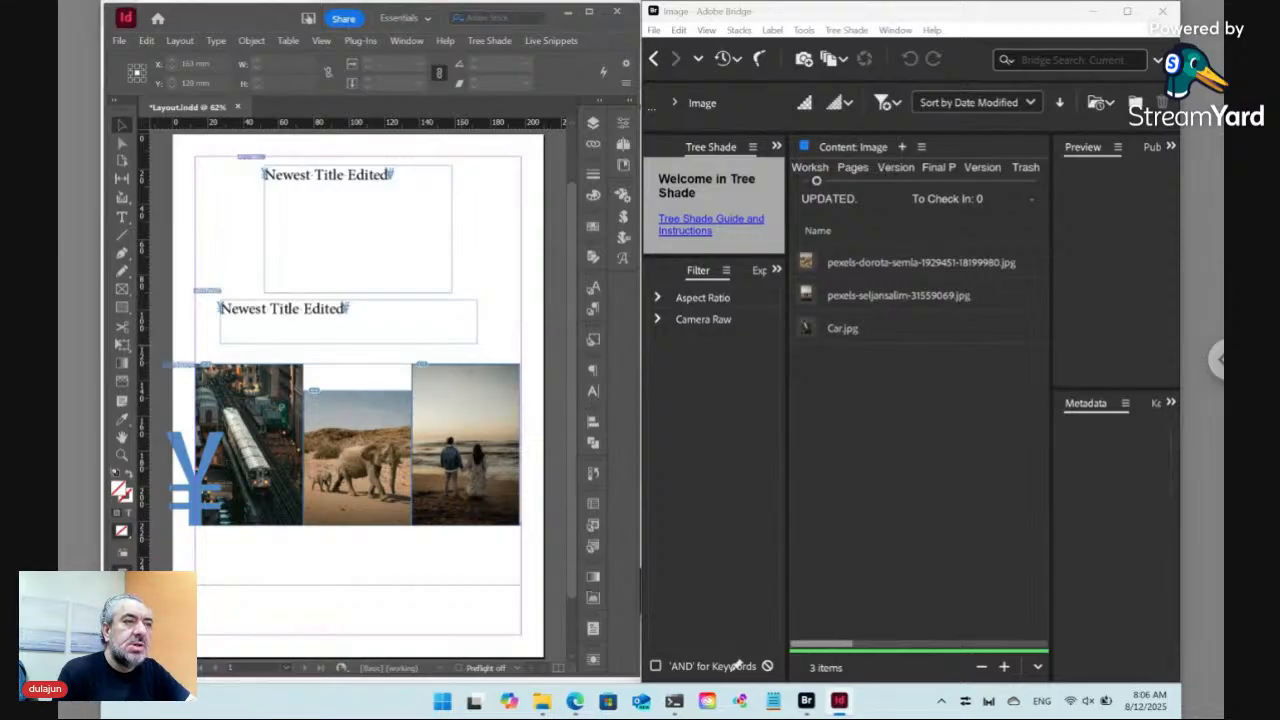
- Review the tag and method reference in the beach image's Dynamic Content settings, and close them without changes
click(469, 386)
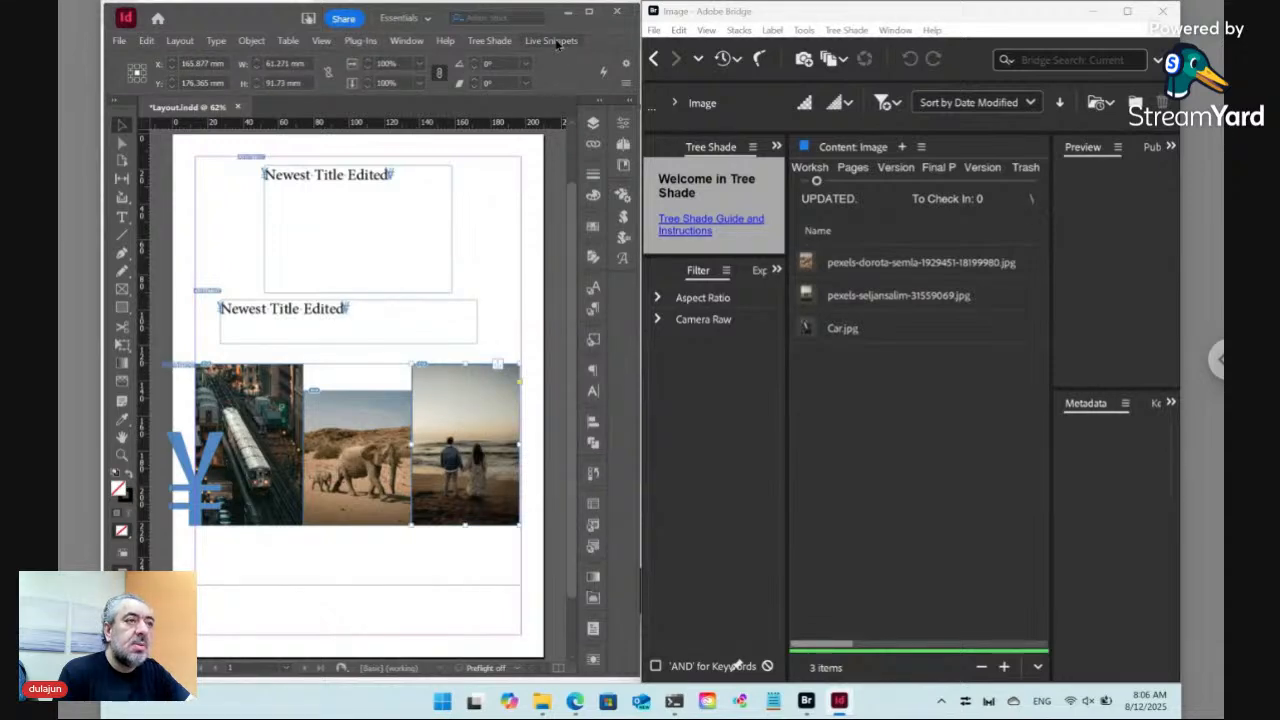
click(556, 42)
mouse_move(565, 77)
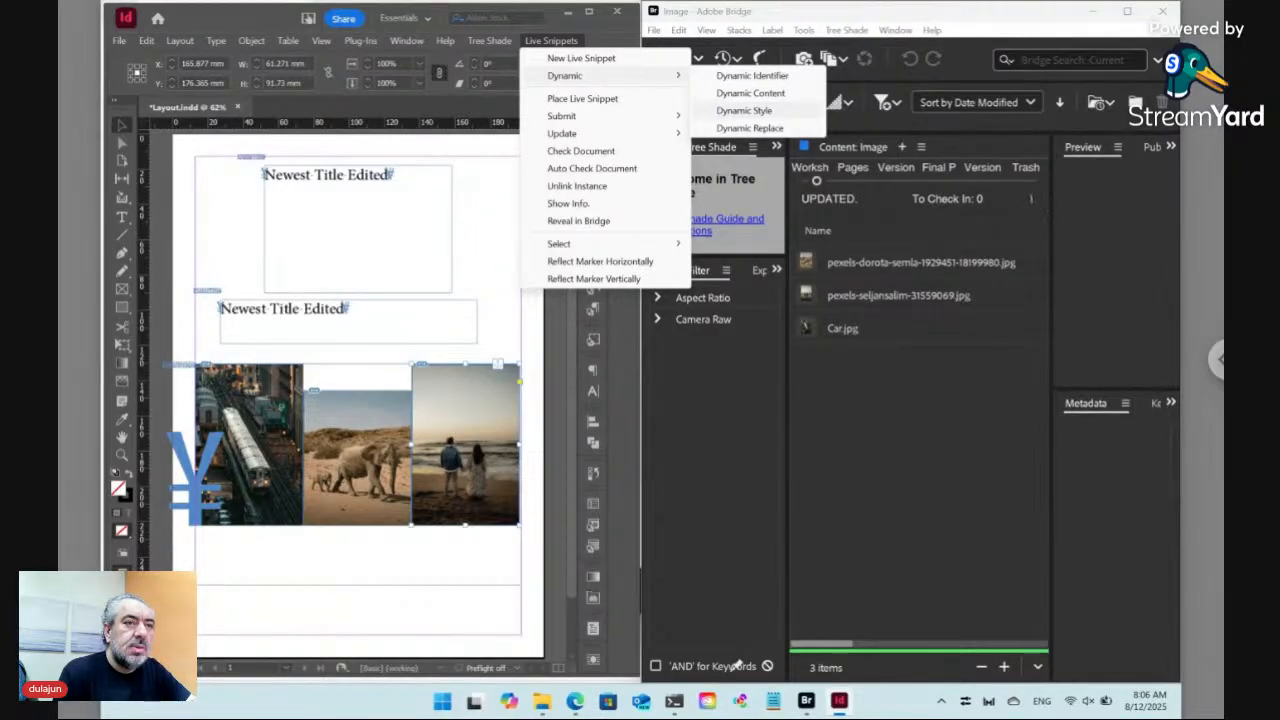
click(750, 93)
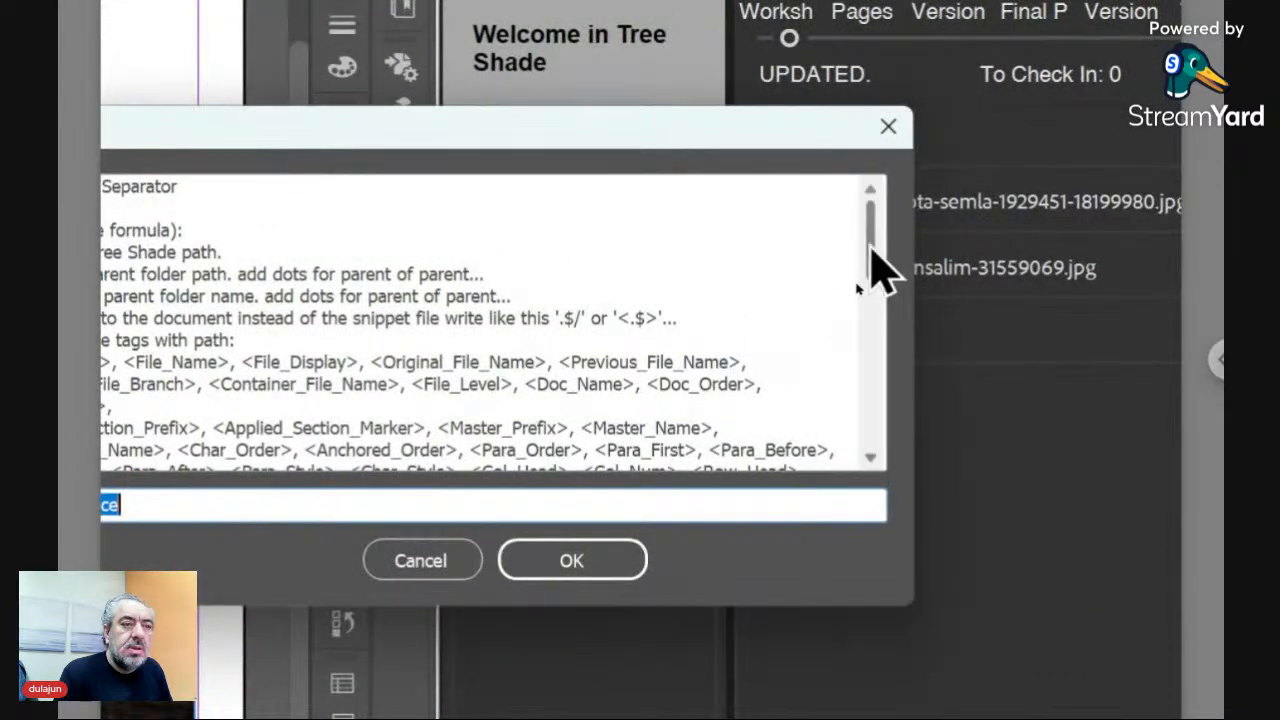
drag(763, 114, 913, 138)
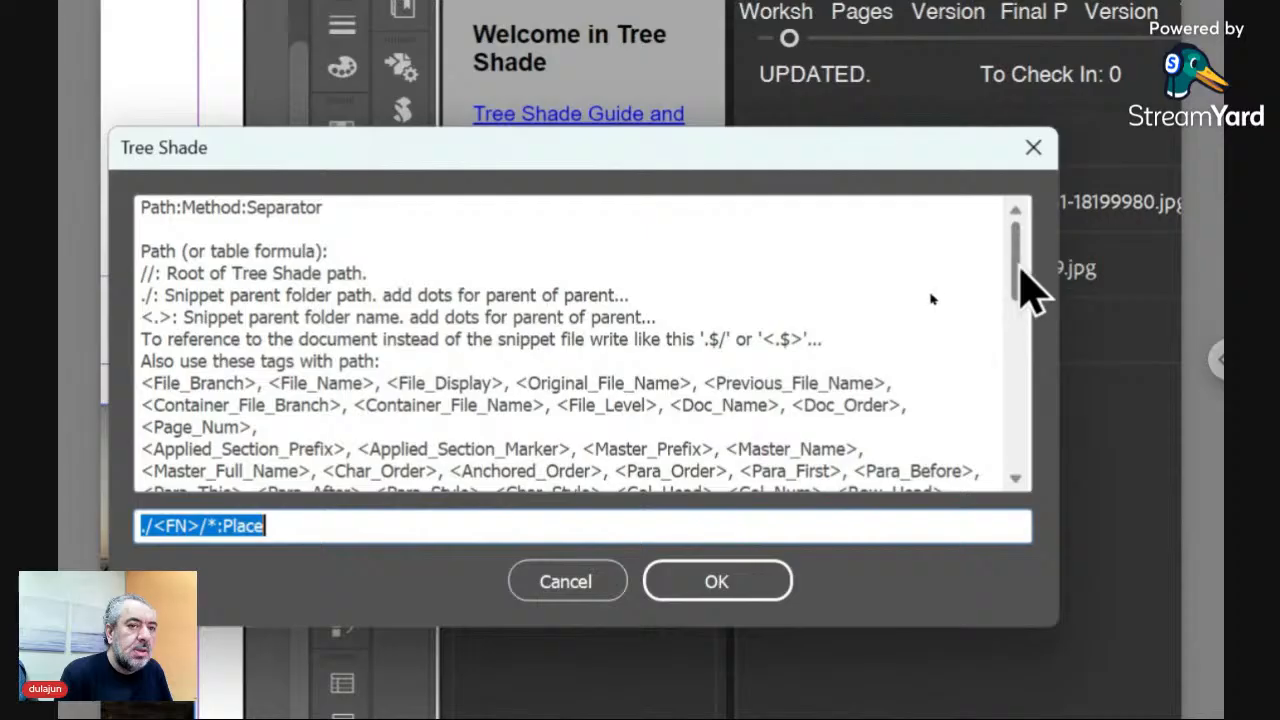
drag(1022, 268, 1022, 388)
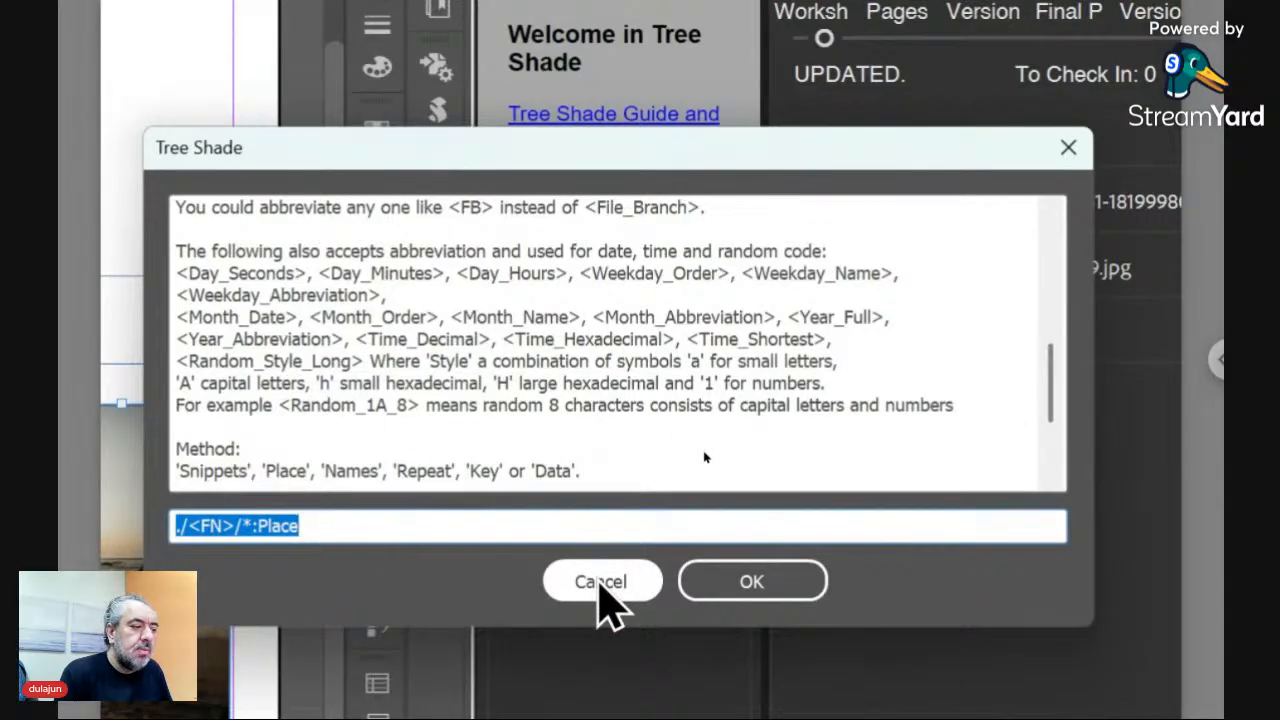
click(600, 582)
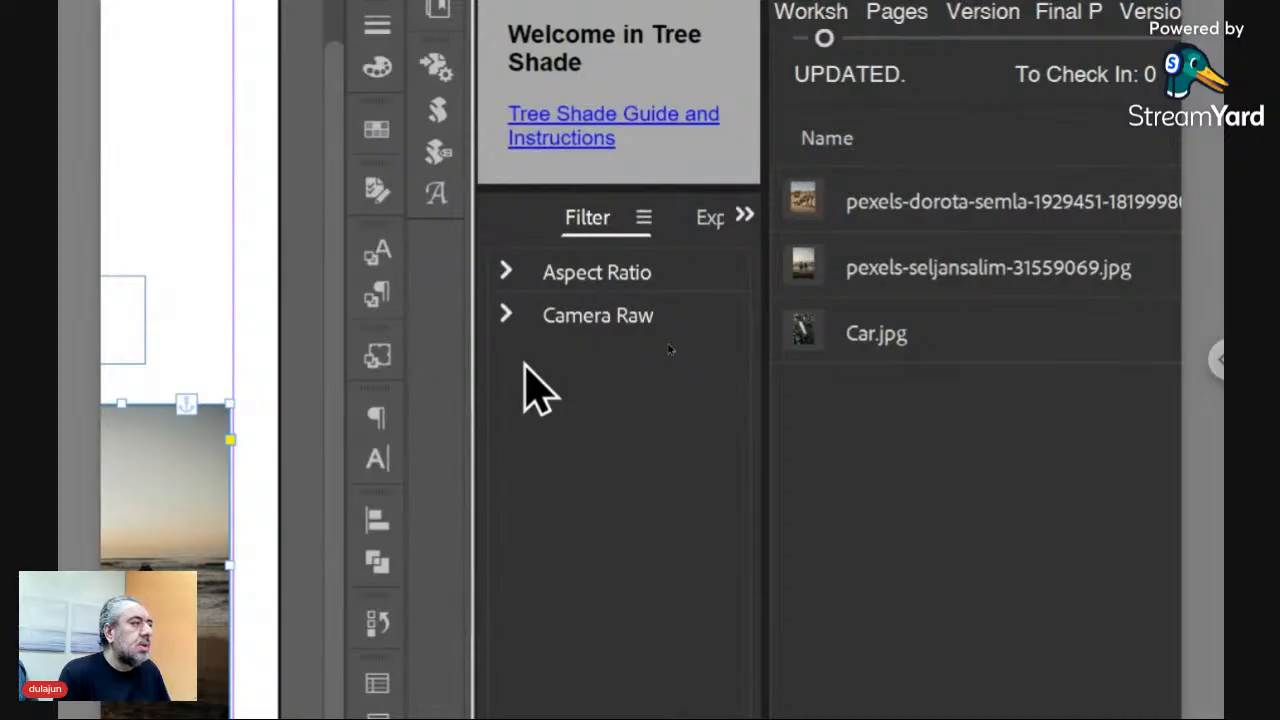